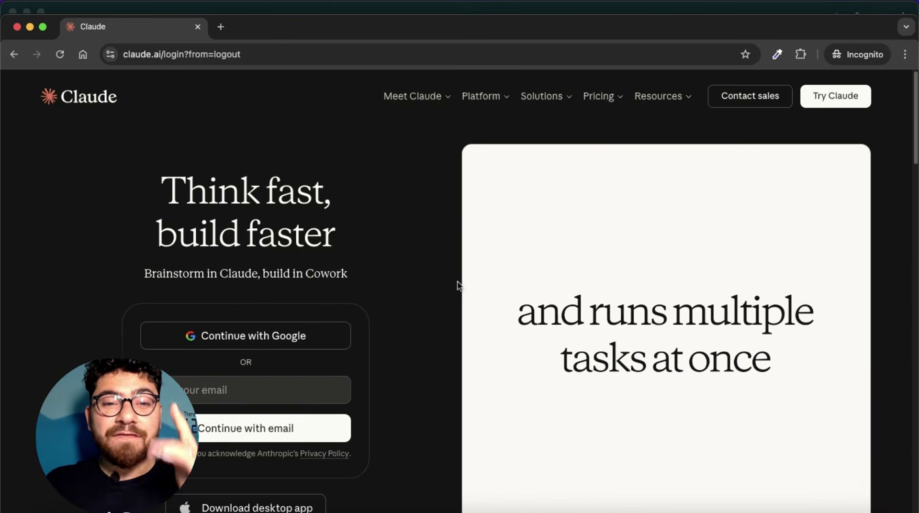
Examine the sign-in options on the Claude login page, including the email entry field and the desktop app download
{"action": "scroll", "coordinate": [308, 184], "scroll_direction": "down", "scroll_amount": 5}
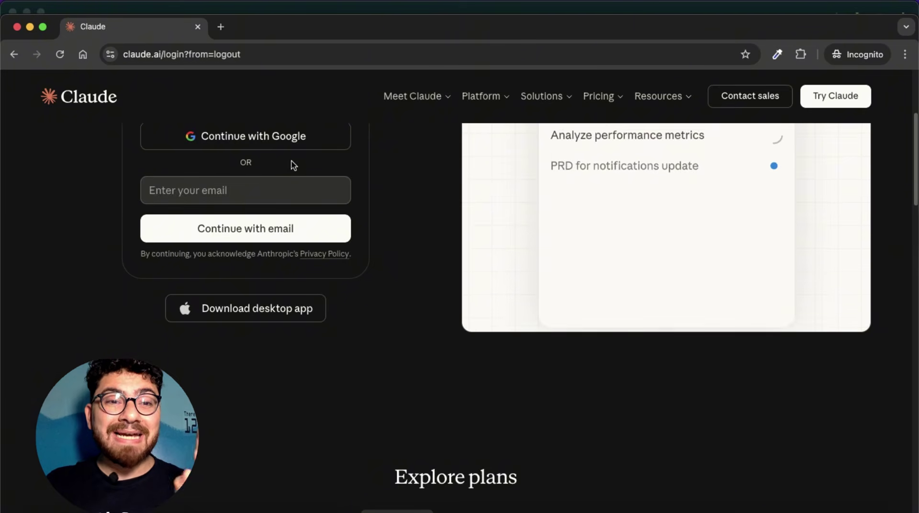
{"action": "scroll", "coordinate": [295, 158], "scroll_direction": "up", "scroll_amount": 1}
{"action": "left_click", "coordinate": [279, 219]}
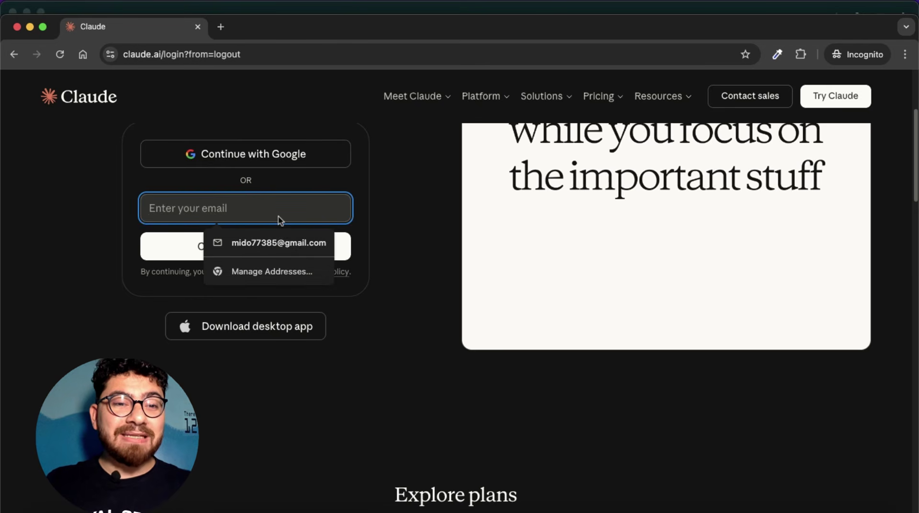
{"action": "left_click", "coordinate": [403, 216]}
{"action": "scroll", "coordinate": [428, 289], "scroll_direction": "up", "scroll_amount": 4}
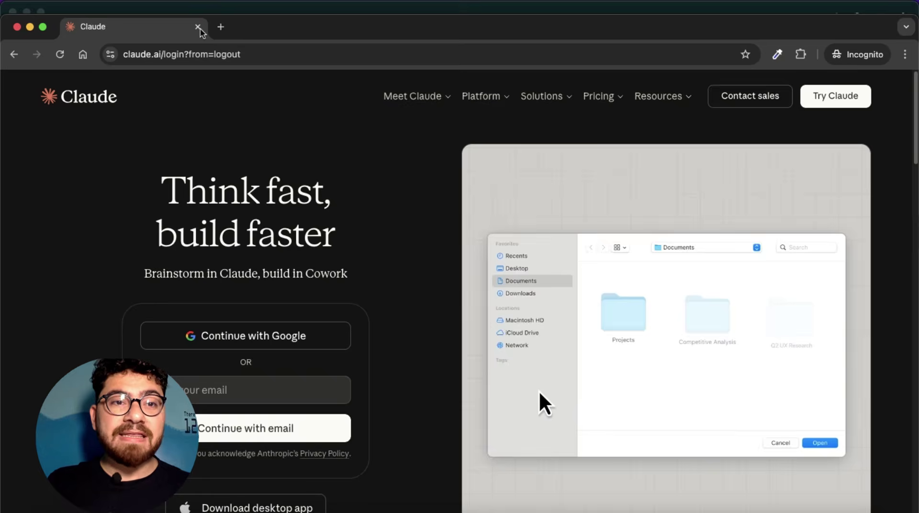
Close the logged-out login page and bring up the signed-in new chat page at claude.ai/new
{"action": "left_click", "coordinate": [197, 27]}
{"action": "left_click", "coordinate": [564, 498]}
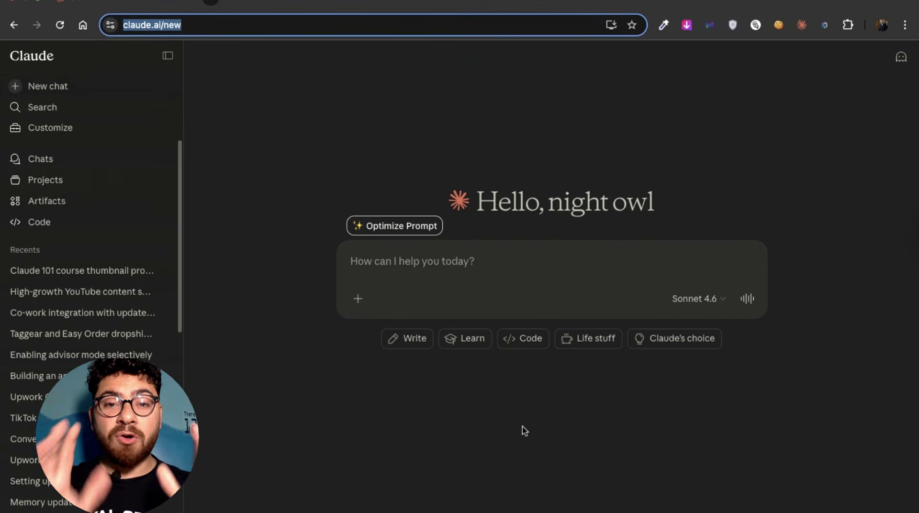
{"action": "left_click", "coordinate": [481, 262]}
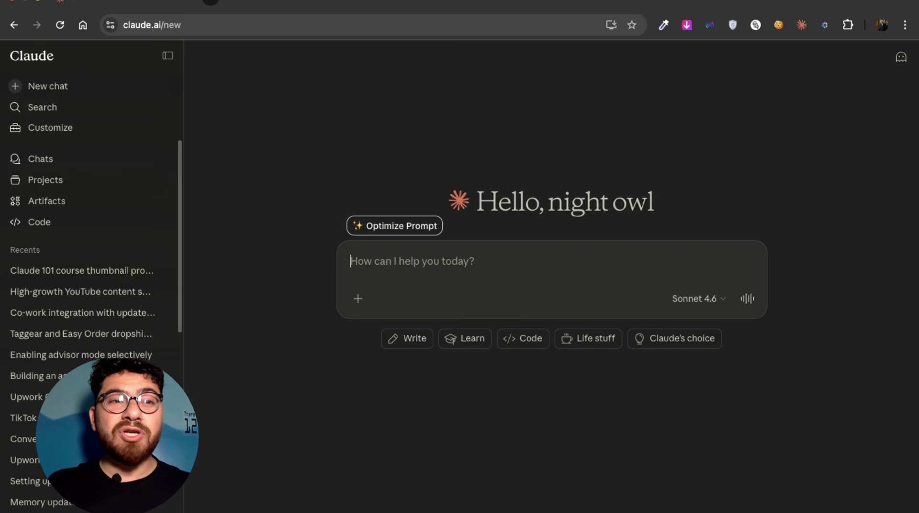
{"action": "left_click", "coordinate": [37, 16]}
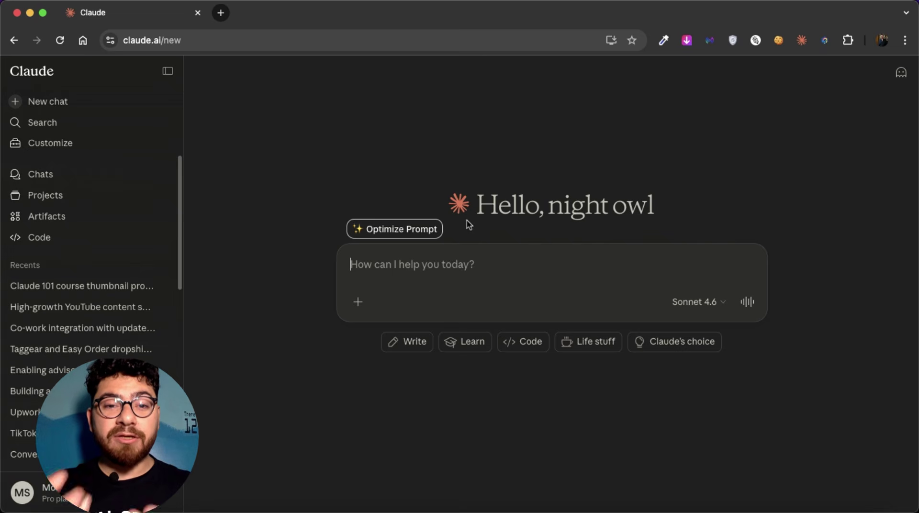
Review the prompt box's attachment and tool options and its choice of models, including Opus 4.6, Sonnet 4.6 and Haiku 4.5
{"action": "left_click", "coordinate": [358, 302]}
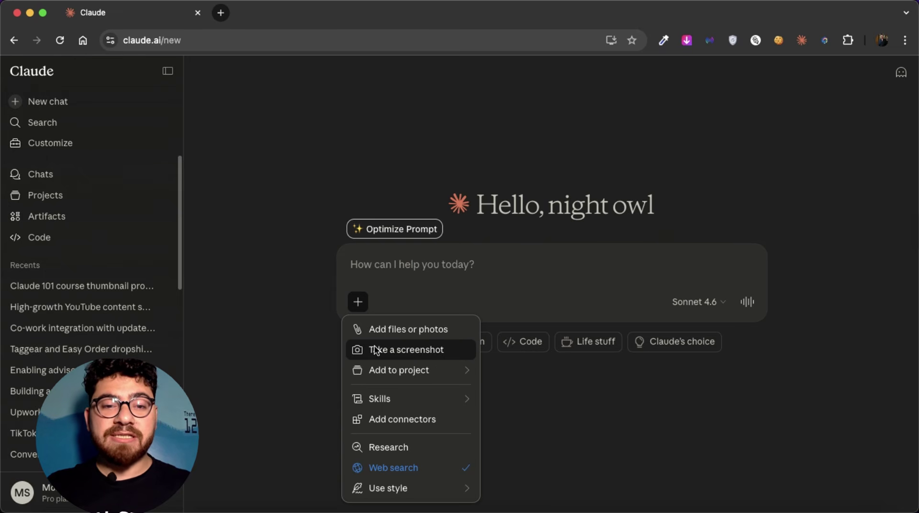
{"action": "left_click", "coordinate": [558, 204]}
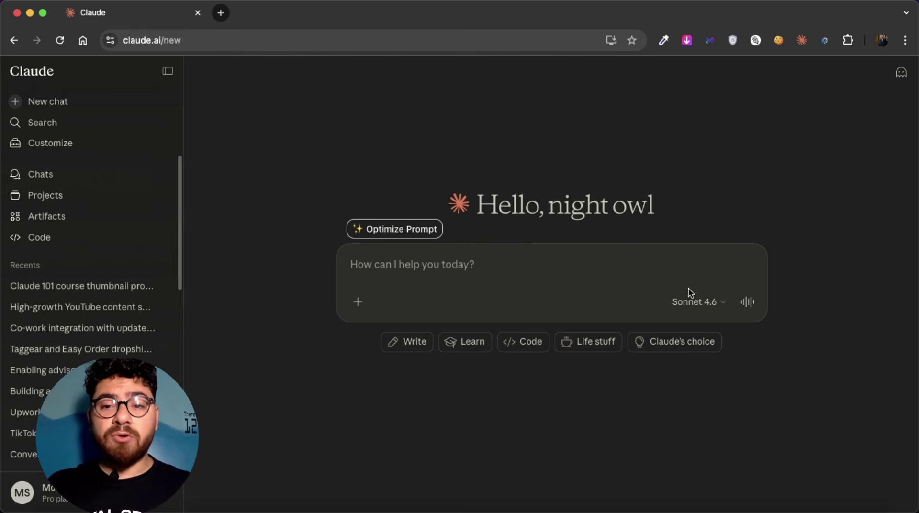
{"action": "left_click", "coordinate": [694, 301]}
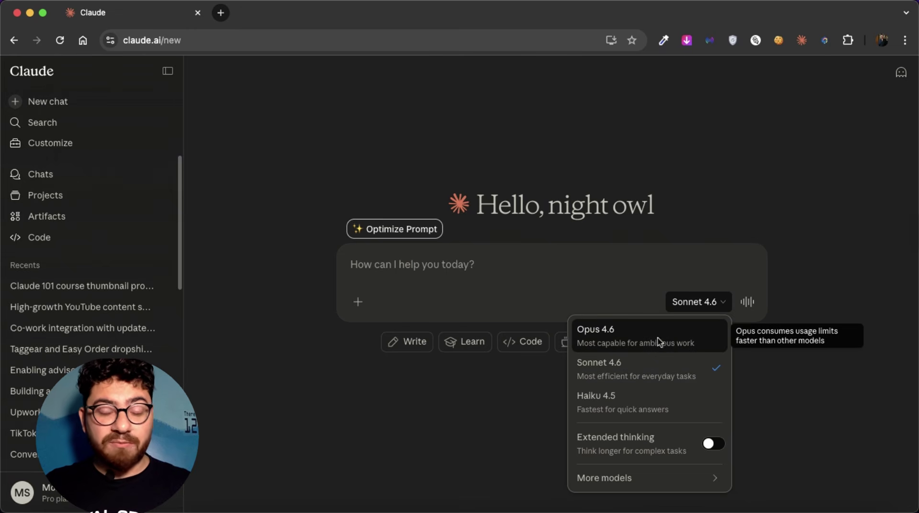
{"action": "left_click", "coordinate": [585, 186]}
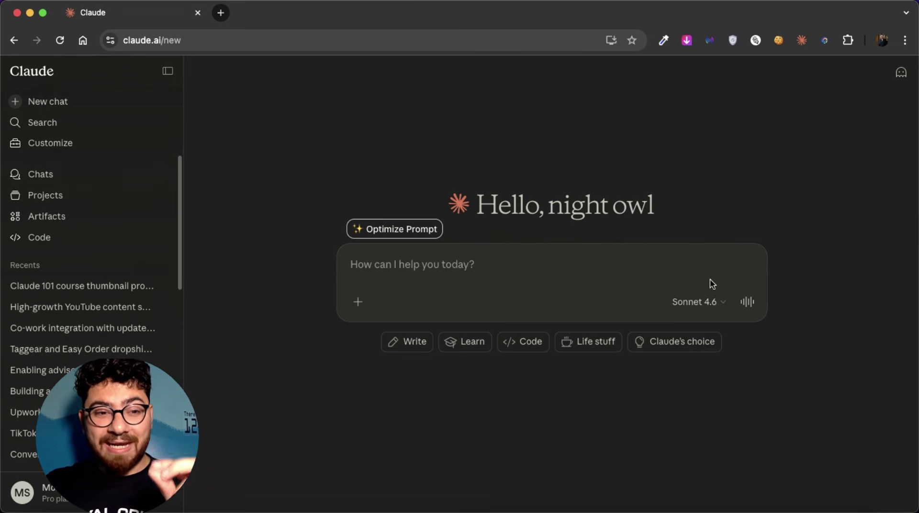
{"action": "left_click", "coordinate": [704, 316]}
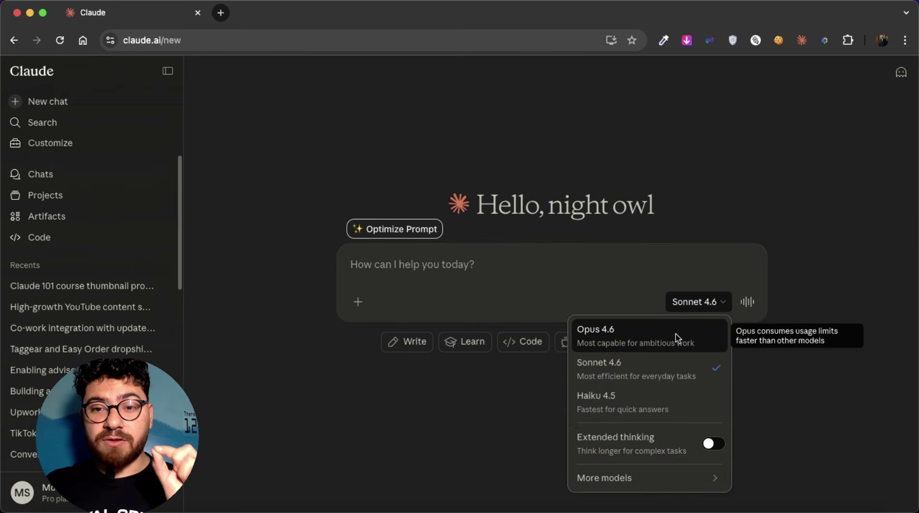
{"action": "left_click", "coordinate": [673, 208]}
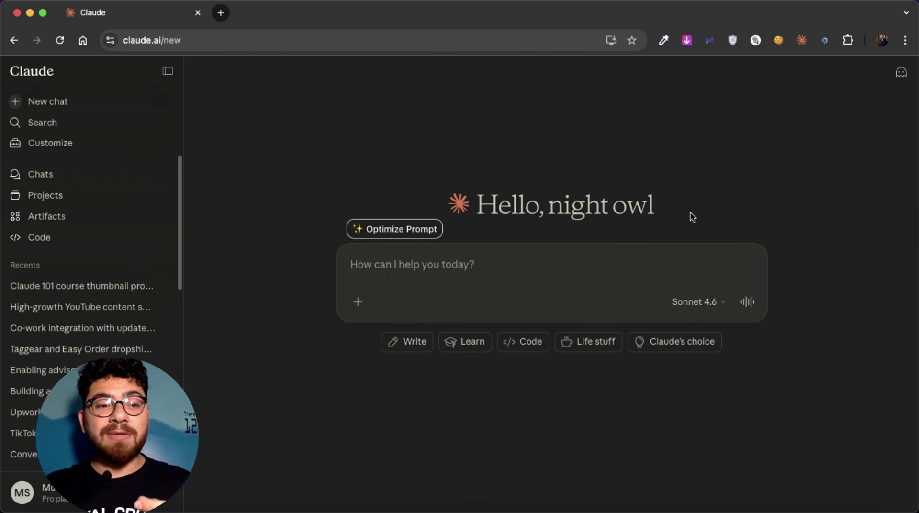
{"action": "left_click", "coordinate": [702, 302]}
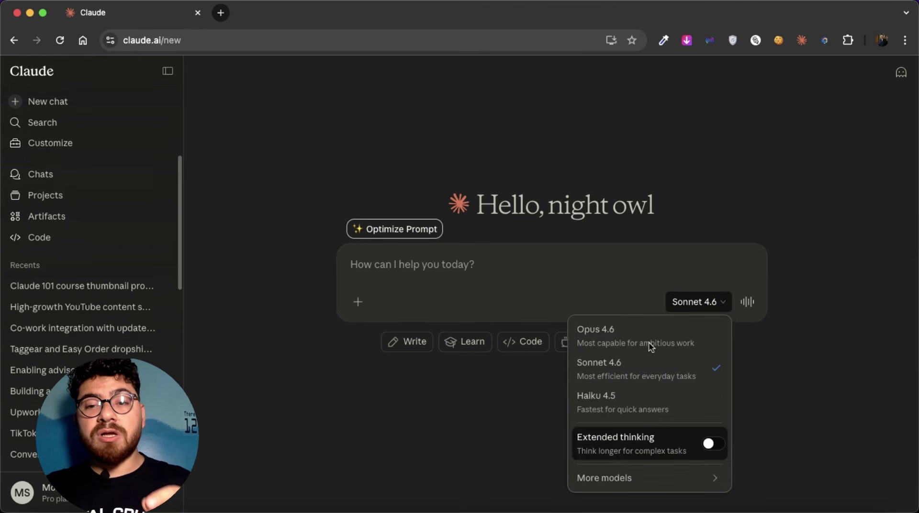
{"action": "left_click", "coordinate": [826, 276]}
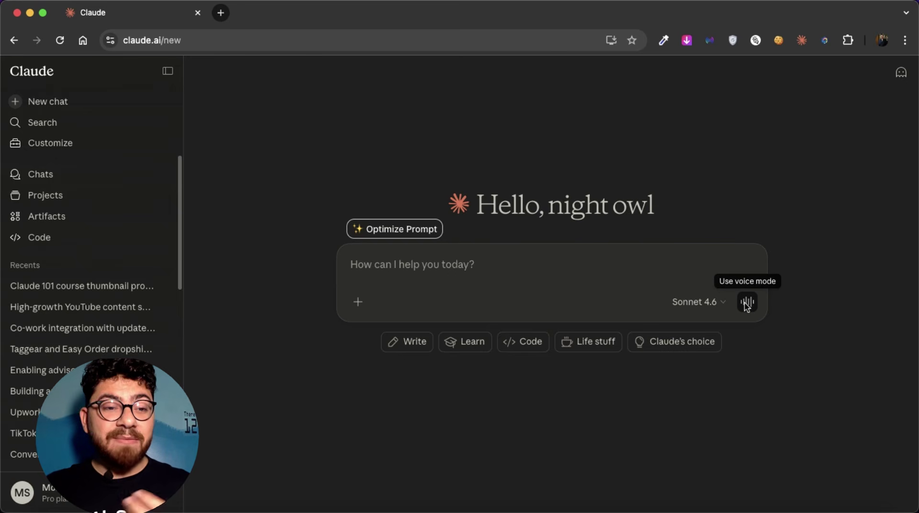
Look through the suggested prompts for the Write, Life stuff and Claude's choice categories
{"action": "left_click", "coordinate": [406, 342]}
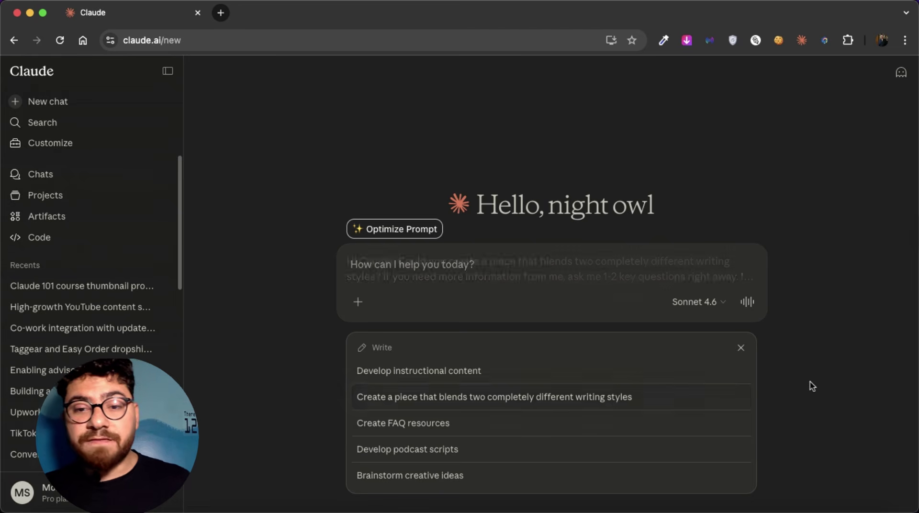
{"action": "left_click", "coordinate": [742, 347]}
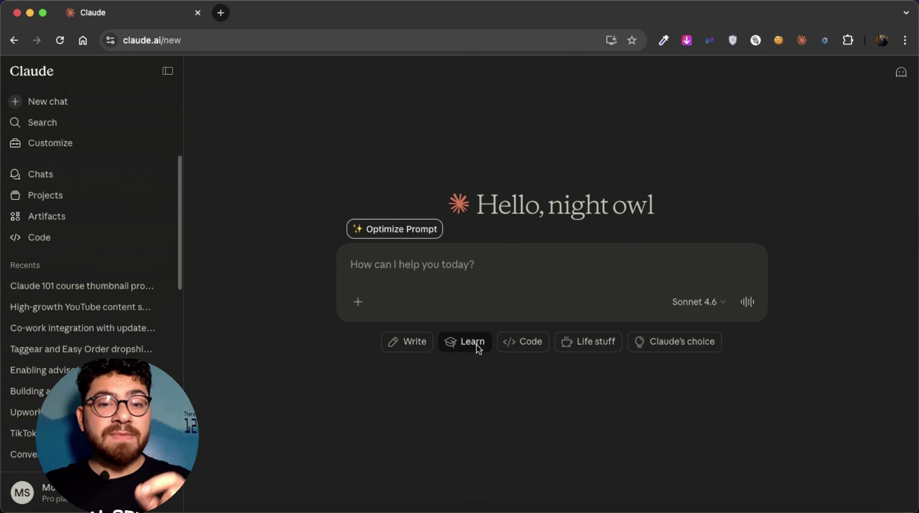
{"action": "left_click", "coordinate": [595, 341]}
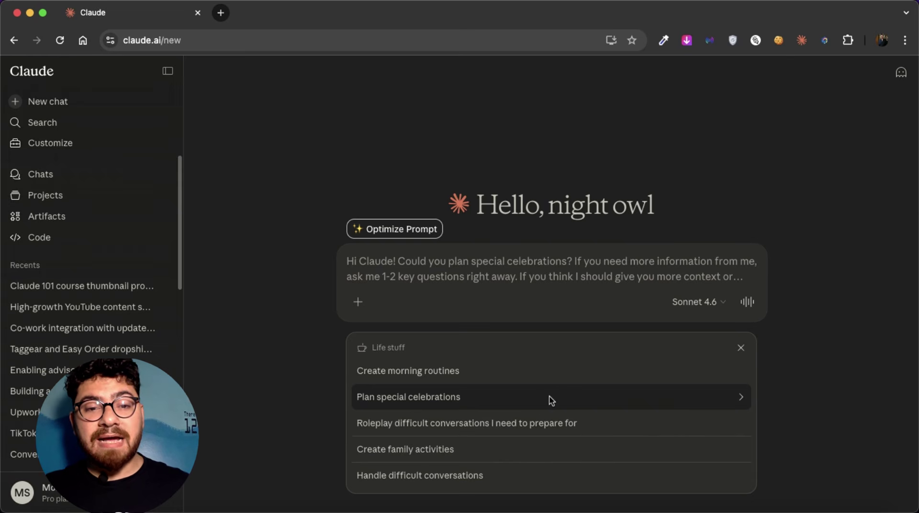
{"action": "left_click", "coordinate": [814, 381]}
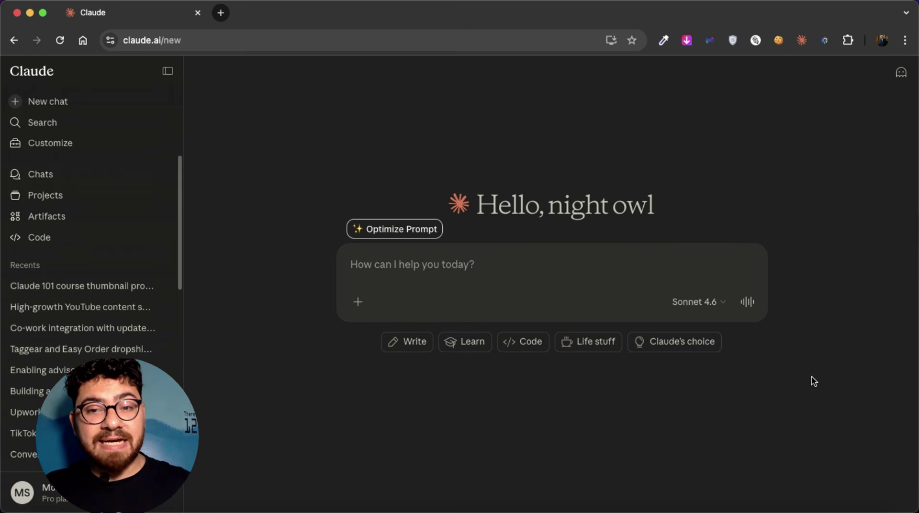
{"action": "left_click", "coordinate": [665, 342]}
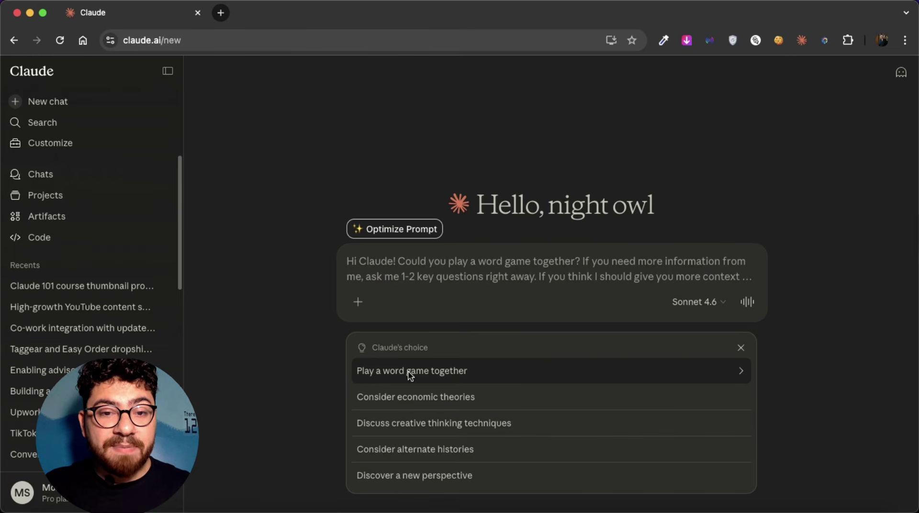
{"action": "left_click", "coordinate": [835, 371]}
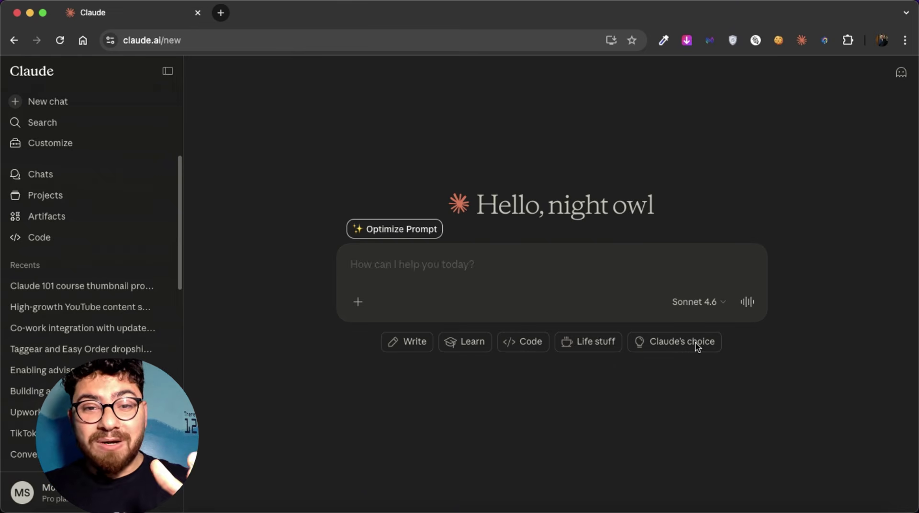
Open the chat search from the new chat page and dismiss it without searching
{"action": "left_click", "coordinate": [504, 260]}
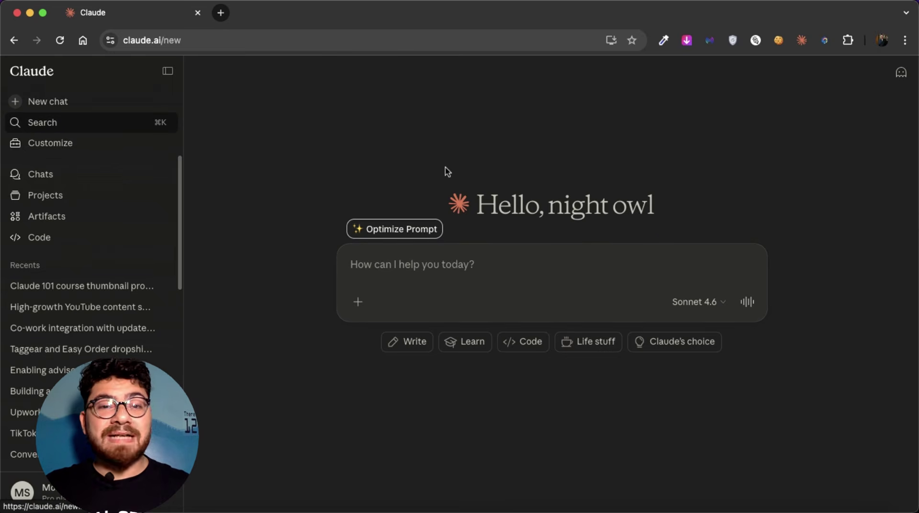
{"action": "key", "text": "super+k"}
{"action": "key", "text": "Escape"}
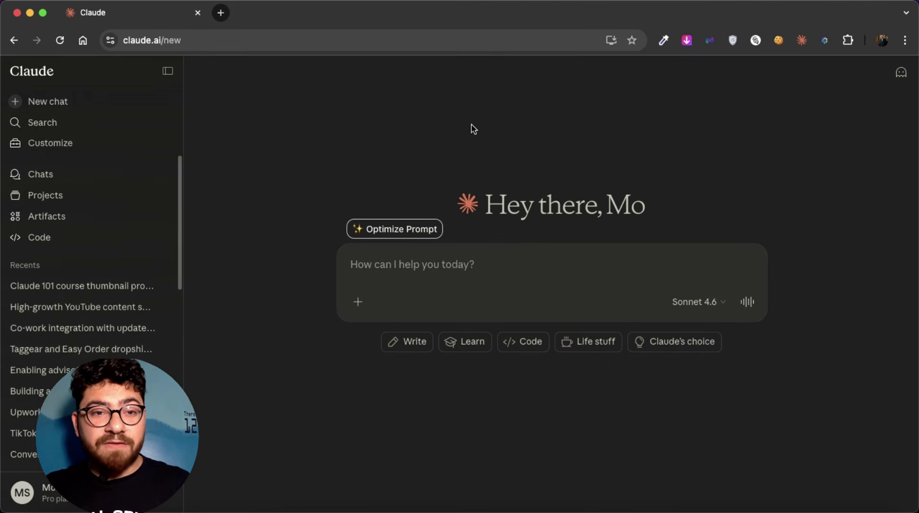
Open the Connectors directory from the Customize page and browse the apps that can be connected to Claude
{"action": "left_click", "coordinate": [68, 144]}
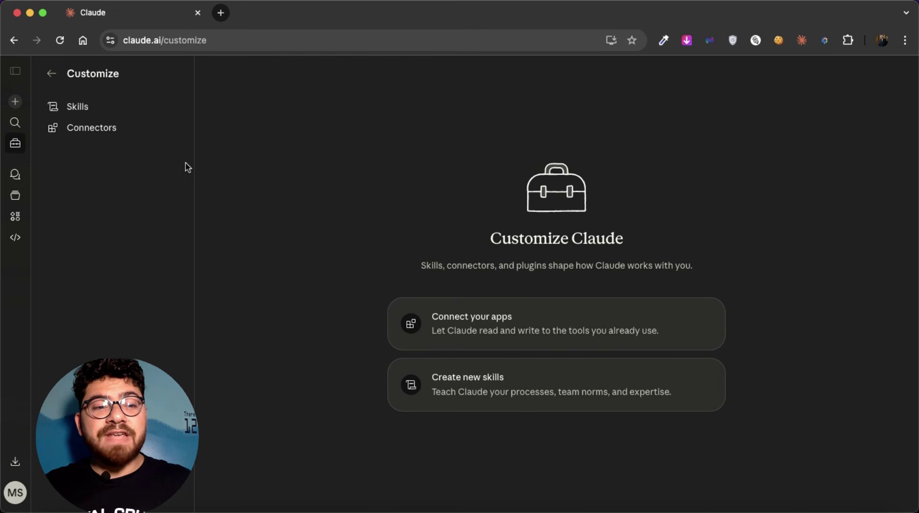
{"action": "left_click", "coordinate": [555, 331]}
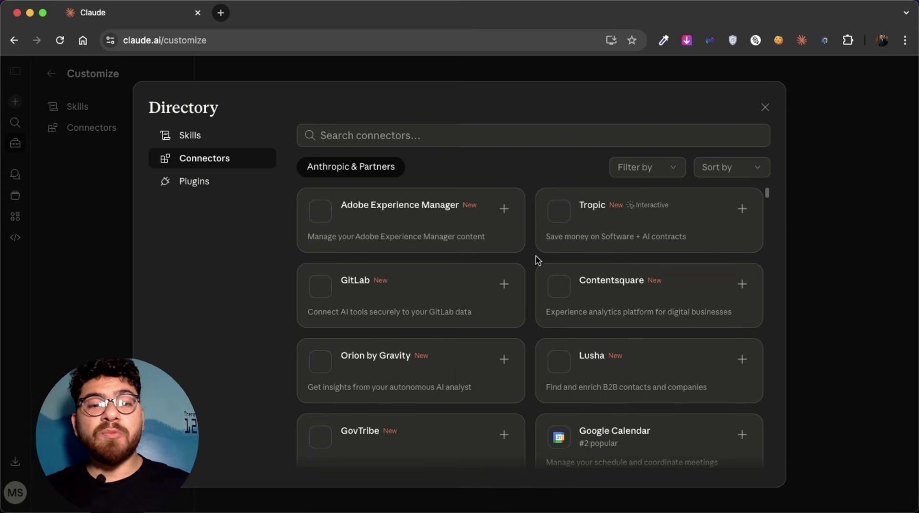
{"action": "scroll", "coordinate": [661, 441], "scroll_direction": "down", "scroll_amount": 1}
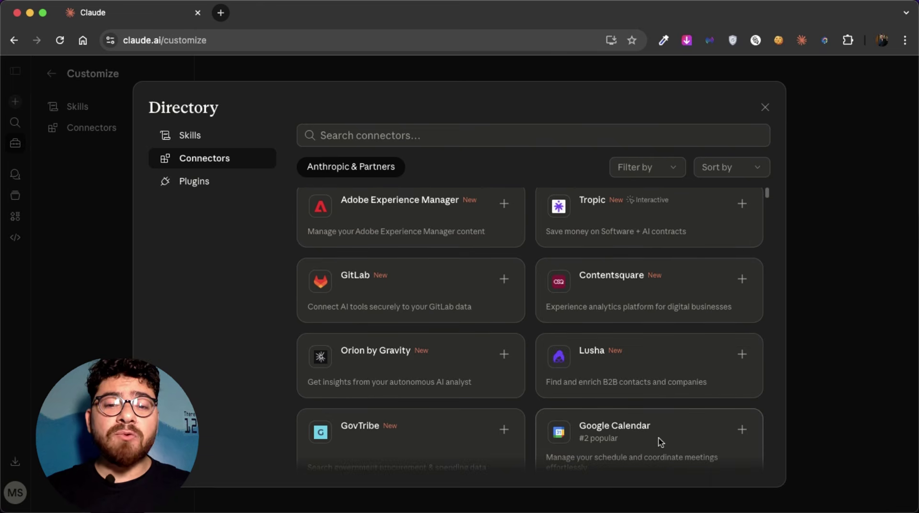
{"action": "scroll", "coordinate": [661, 442], "scroll_direction": "up", "scroll_amount": 1}
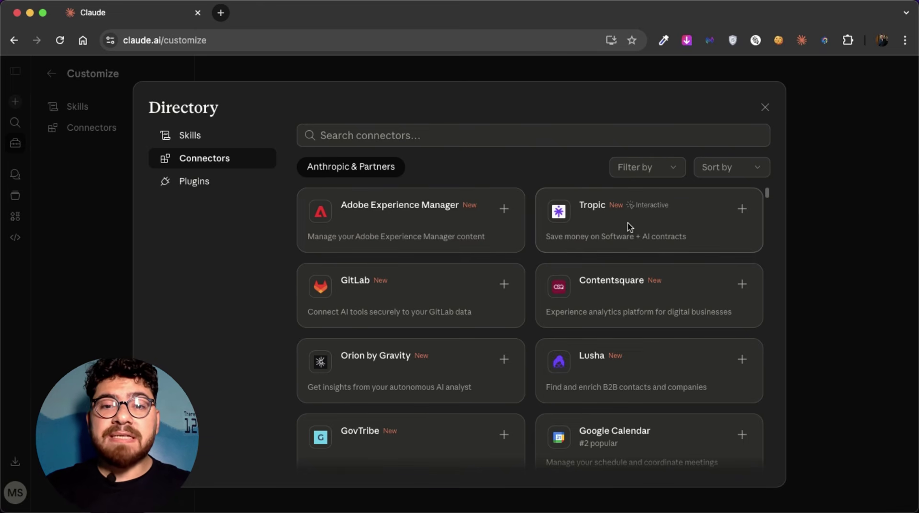
{"action": "scroll", "coordinate": [630, 227], "scroll_direction": "down", "scroll_amount": 10}
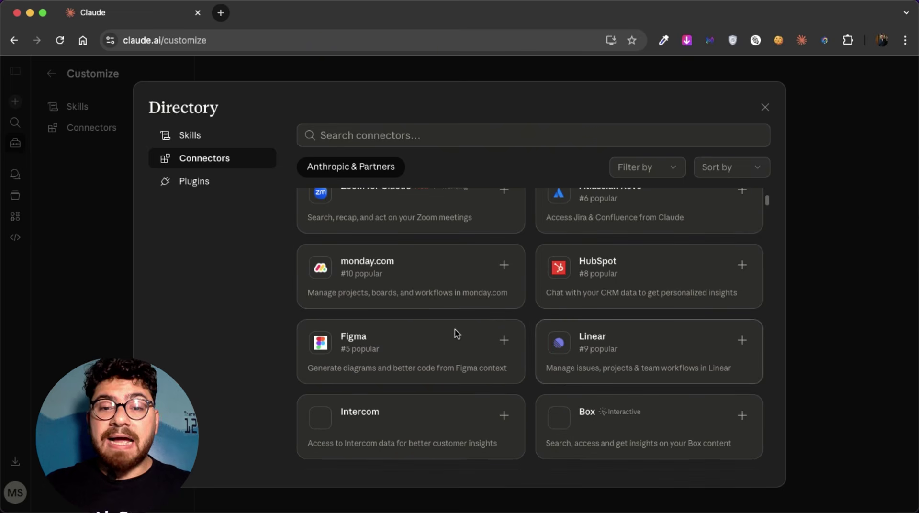
{"action": "scroll", "coordinate": [529, 294], "scroll_direction": "down", "scroll_amount": 10}
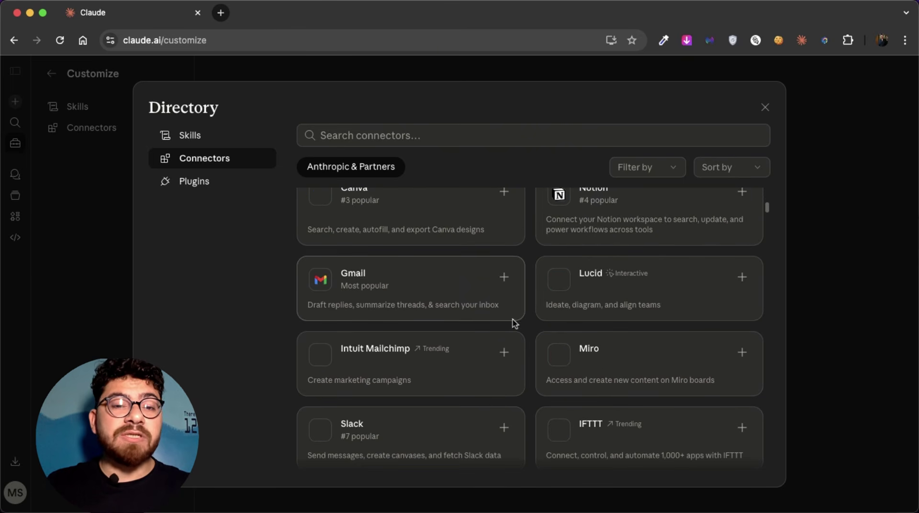
{"action": "scroll", "coordinate": [515, 323], "scroll_direction": "down", "scroll_amount": 8}
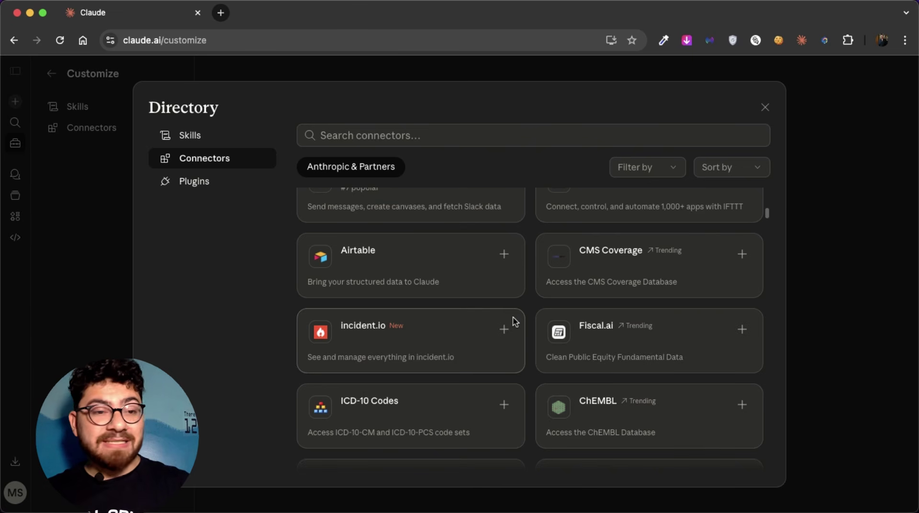
{"action": "scroll", "coordinate": [496, 292], "scroll_direction": "up", "scroll_amount": 5}
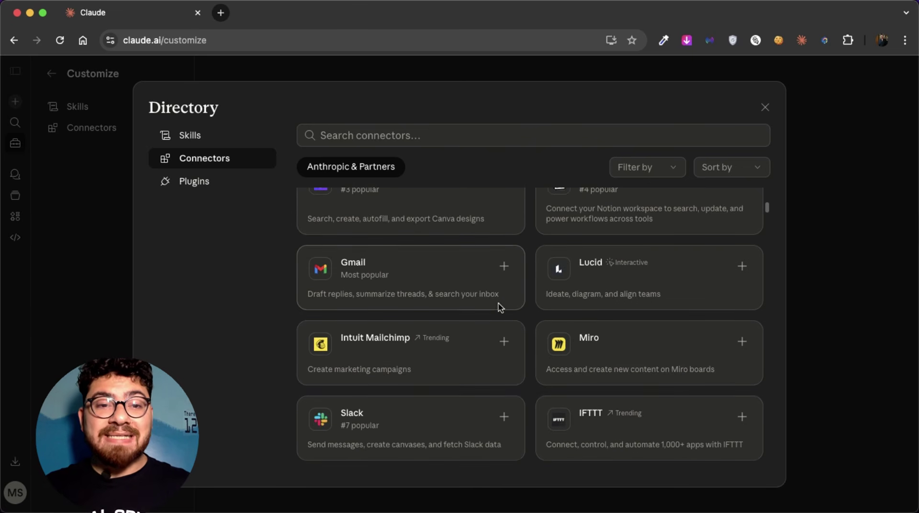
{"action": "scroll", "coordinate": [541, 288], "scroll_direction": "down", "scroll_amount": 6}
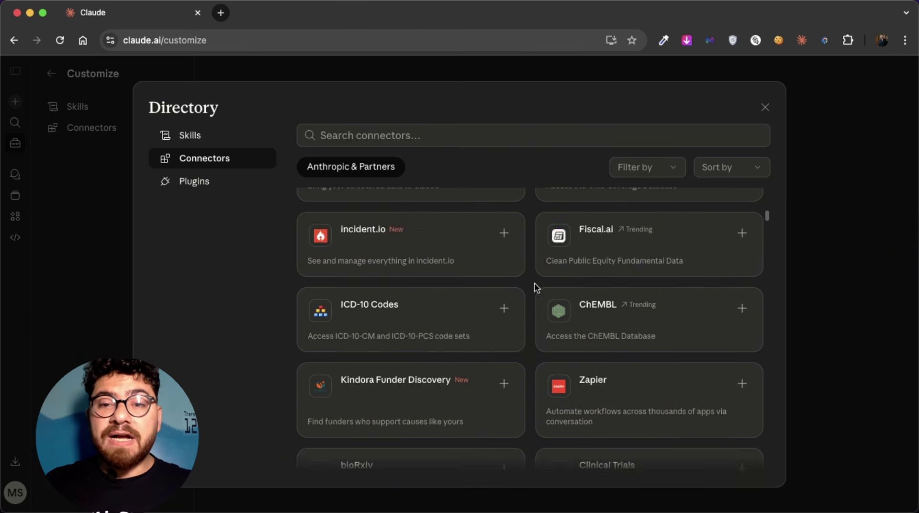
{"action": "scroll", "coordinate": [545, 296], "scroll_direction": "down", "scroll_amount": 2}
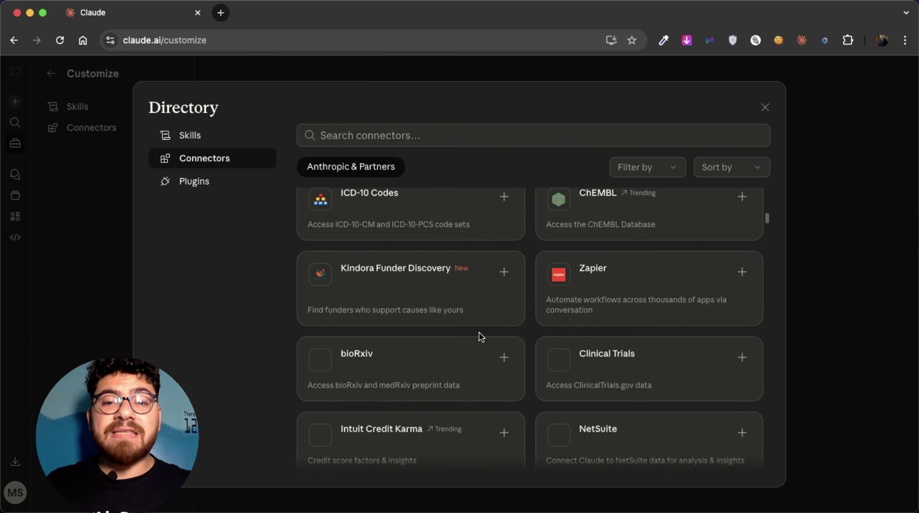
{"action": "scroll", "coordinate": [509, 351], "scroll_direction": "down", "scroll_amount": 5}
{"action": "scroll", "coordinate": [521, 312], "scroll_direction": "down", "scroll_amount": 4}
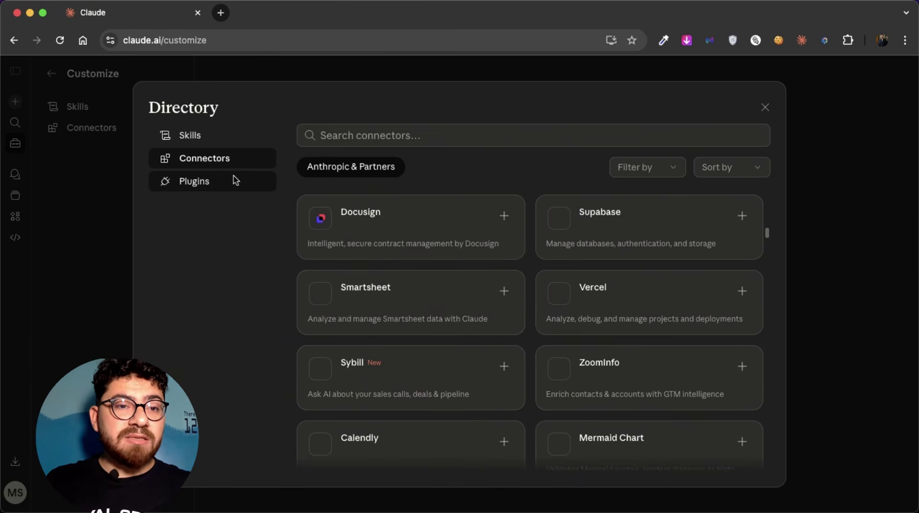
Show the Plugins section of the directory and look over the available plugins
{"action": "left_click", "coordinate": [235, 181]}
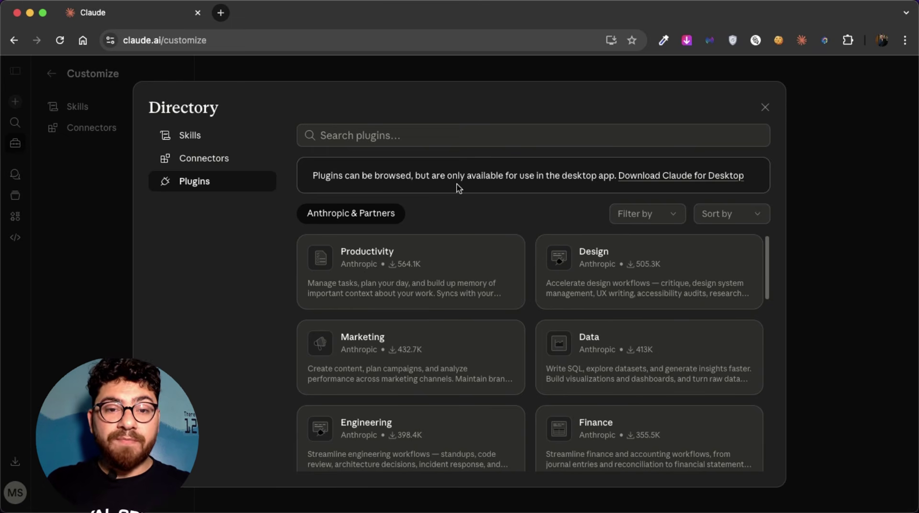
{"action": "scroll", "coordinate": [533, 286], "scroll_direction": "down", "scroll_amount": 1}
{"action": "scroll", "coordinate": [530, 286], "scroll_direction": "up", "scroll_amount": 1}
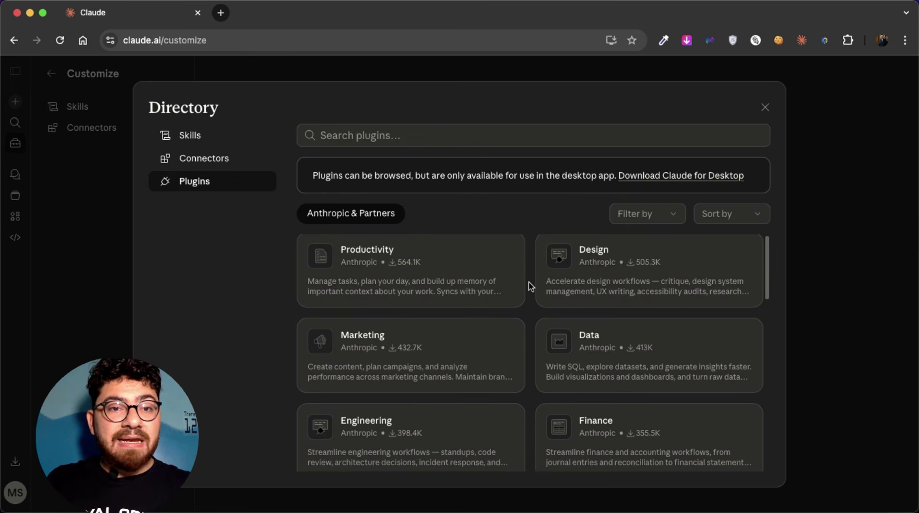
Browse the rest of the Anthropic & Partners plugins list and close the directory
{"action": "scroll", "coordinate": [524, 294], "scroll_direction": "down", "scroll_amount": 1}
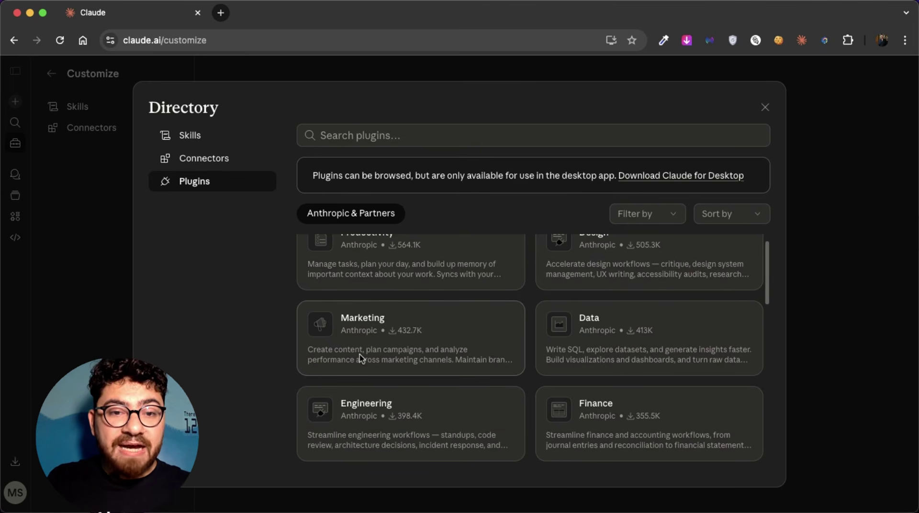
{"action": "scroll", "coordinate": [660, 364], "scroll_direction": "down", "scroll_amount": 1}
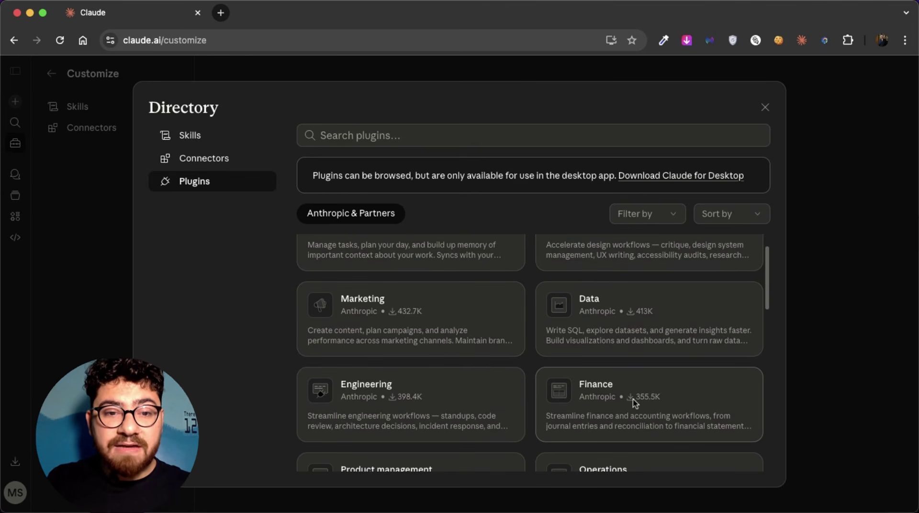
{"action": "scroll", "coordinate": [455, 378], "scroll_direction": "down", "scroll_amount": 2}
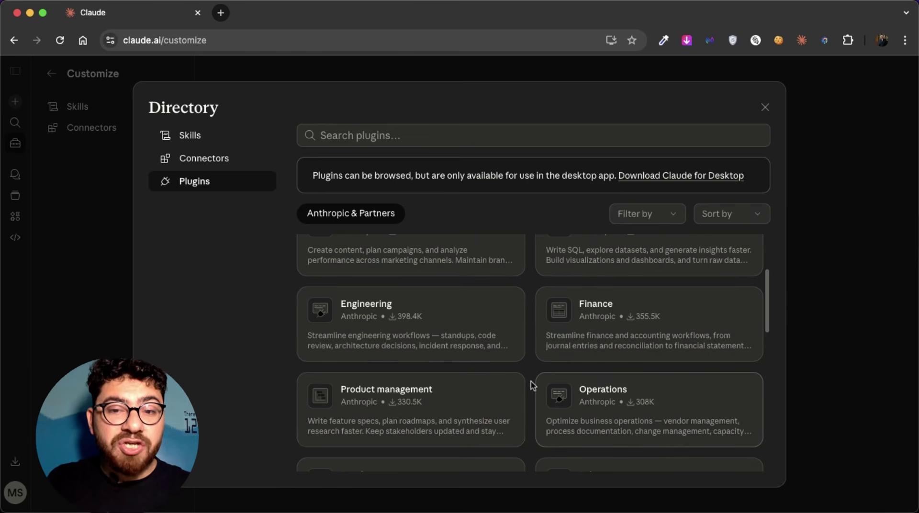
{"action": "scroll", "coordinate": [529, 384], "scroll_direction": "up", "scroll_amount": 4}
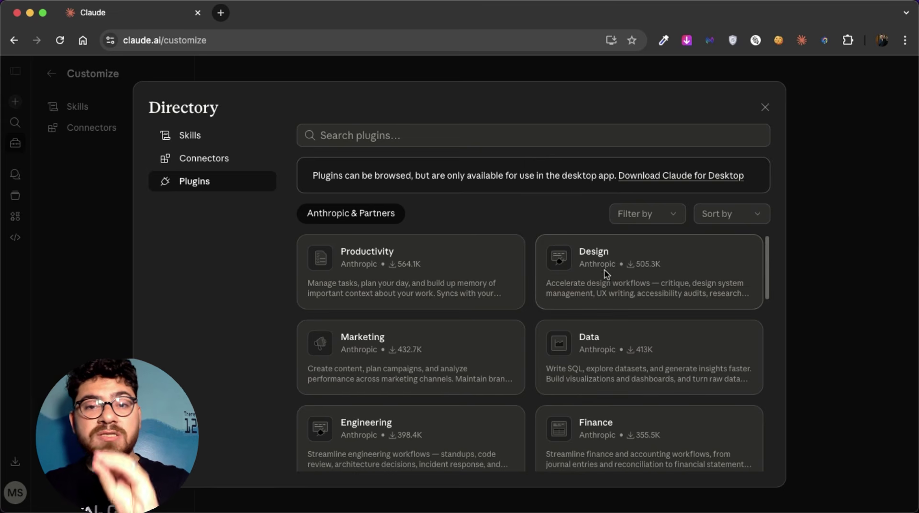
{"action": "left_click", "coordinate": [766, 107]}
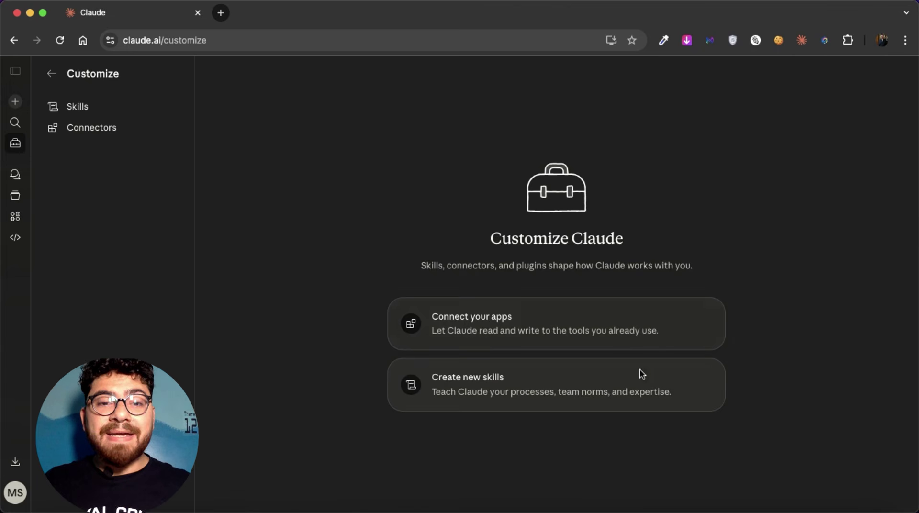
Open the Skills page from Create new skills and browse the skills available in the directory
{"action": "left_click", "coordinate": [628, 379]}
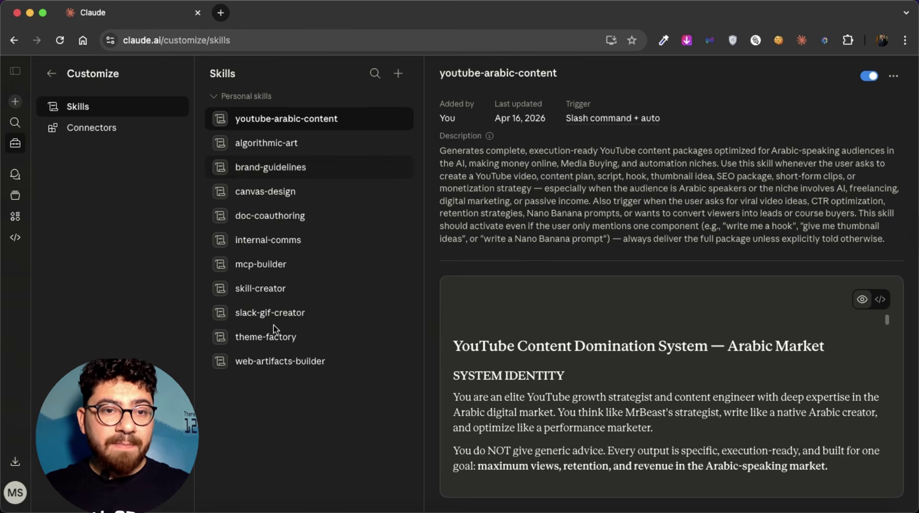
{"action": "left_click", "coordinate": [398, 75]}
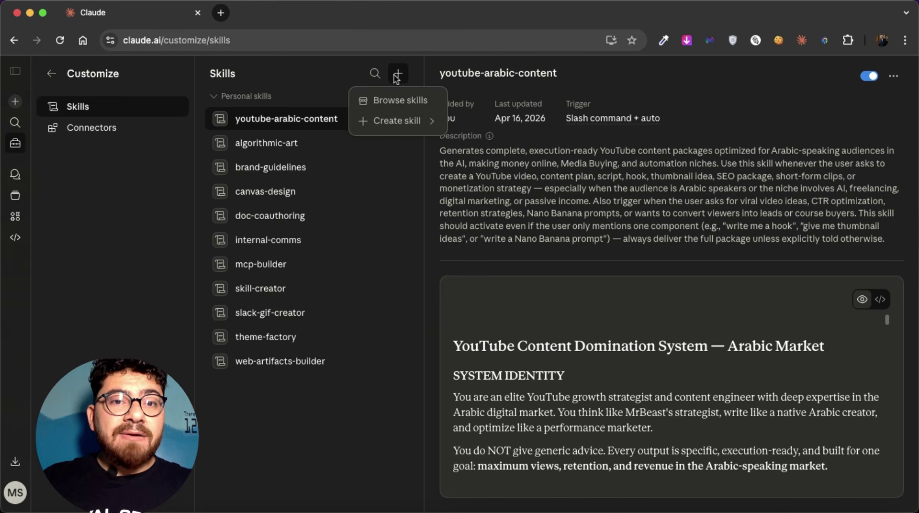
{"action": "left_click", "coordinate": [391, 104]}
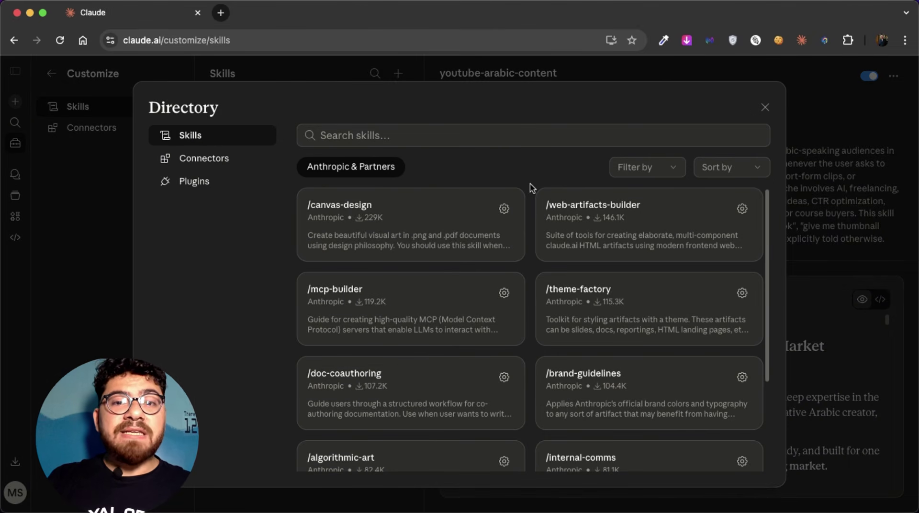
{"action": "scroll", "coordinate": [534, 214], "scroll_direction": "down", "scroll_amount": 3}
{"action": "scroll", "coordinate": [534, 214], "scroll_direction": "up", "scroll_amount": 3}
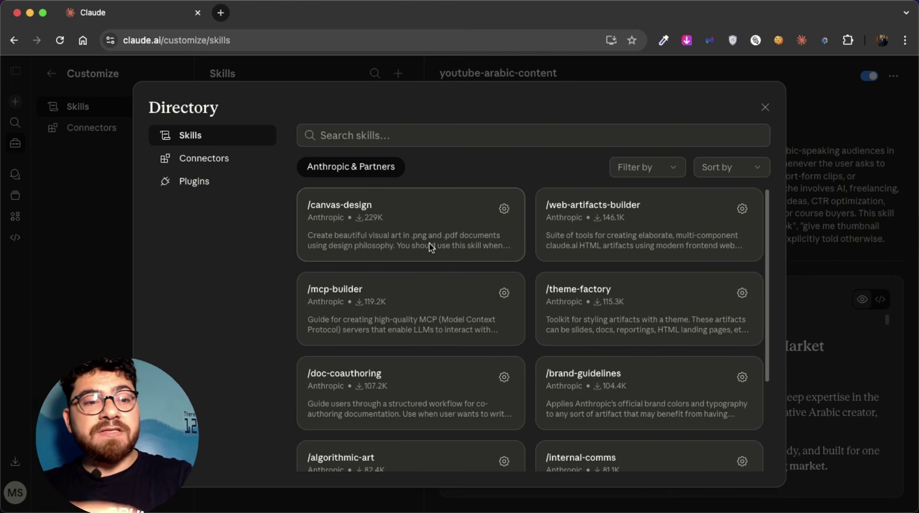
Open the canvas-design skill from the directory and read its description and instructions preview
{"action": "left_click", "coordinate": [505, 209]}
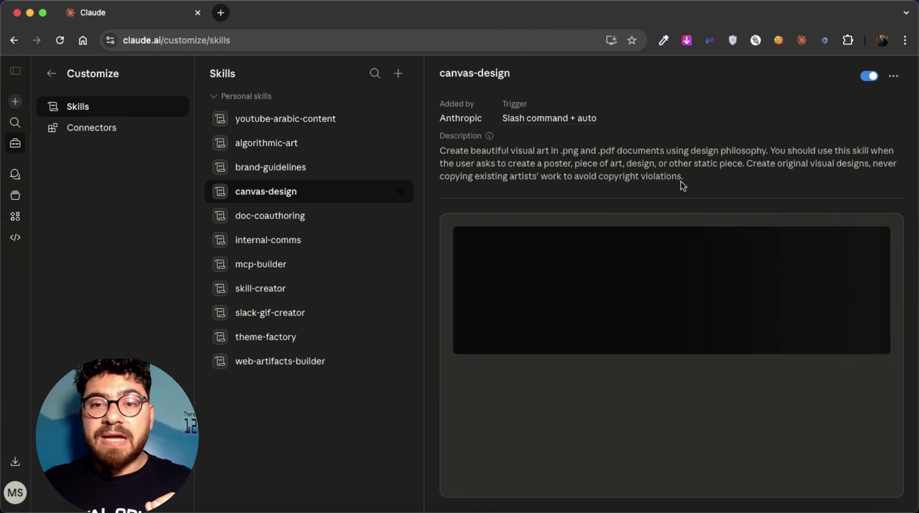
{"action": "triple_click", "coordinate": [631, 156]}
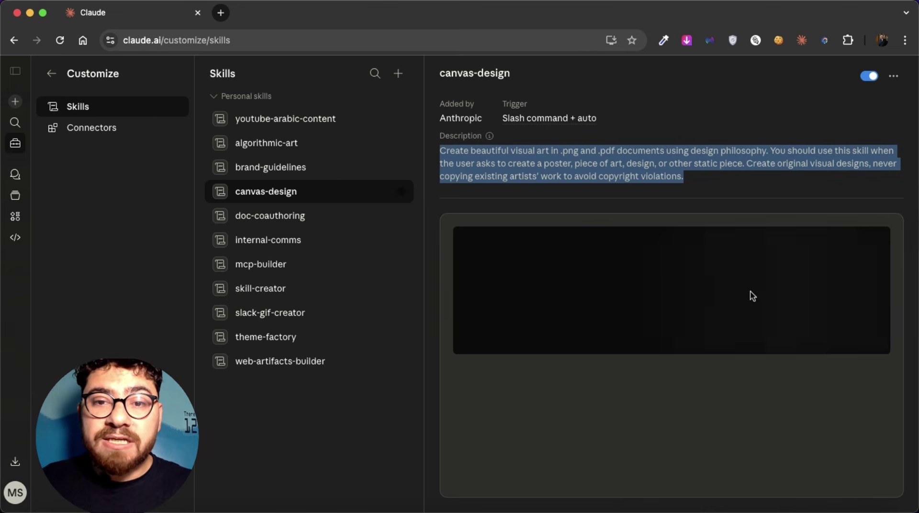
{"action": "left_click", "coordinate": [688, 181]}
{"action": "scroll", "coordinate": [705, 283], "scroll_direction": "down", "scroll_amount": 2}
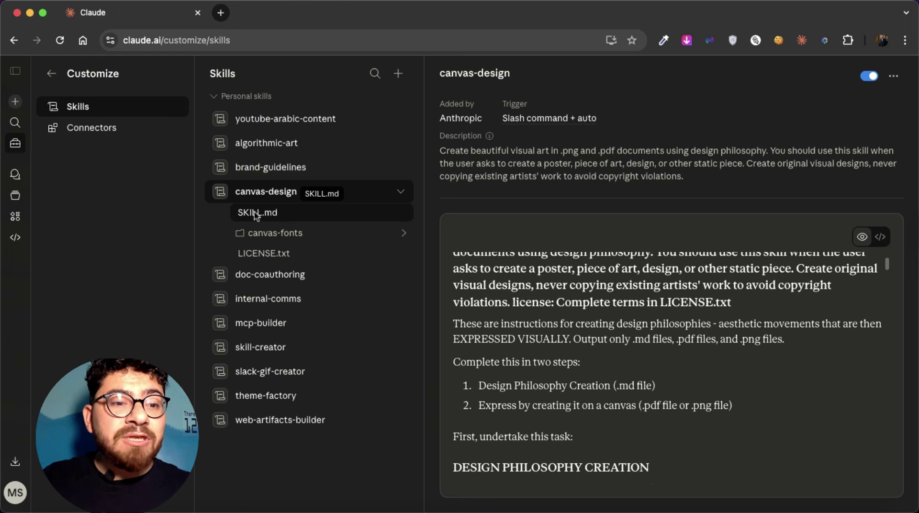
Open the SKILL.md file of the canvas-design skill and read through its instructions
{"action": "left_click", "coordinate": [256, 214]}
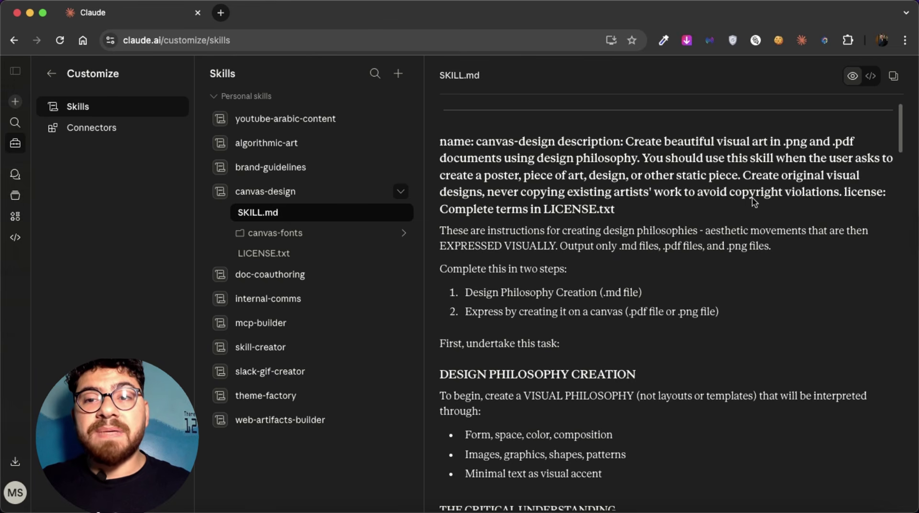
{"action": "scroll", "coordinate": [809, 209], "scroll_direction": "down", "scroll_amount": 1}
{"action": "scroll", "coordinate": [807, 214], "scroll_direction": "down", "scroll_amount": 1}
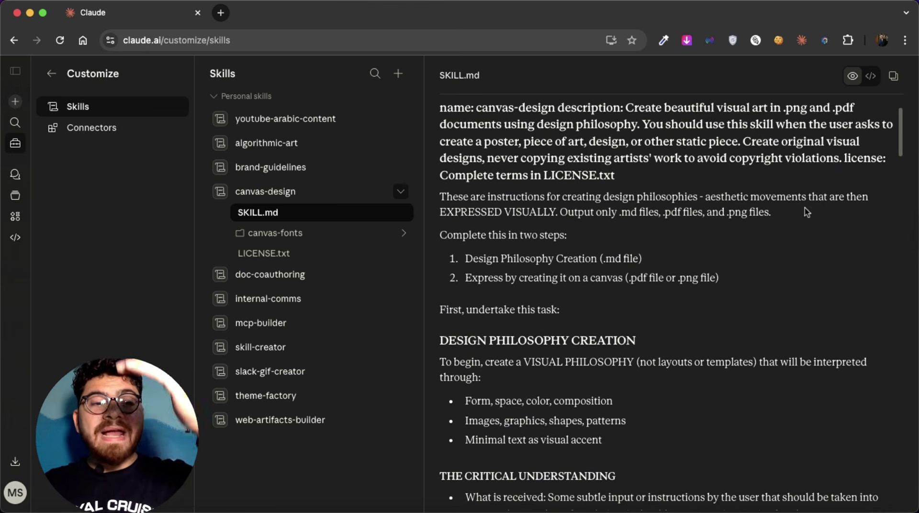
{"action": "scroll", "coordinate": [802, 221], "scroll_direction": "down", "scroll_amount": 10}
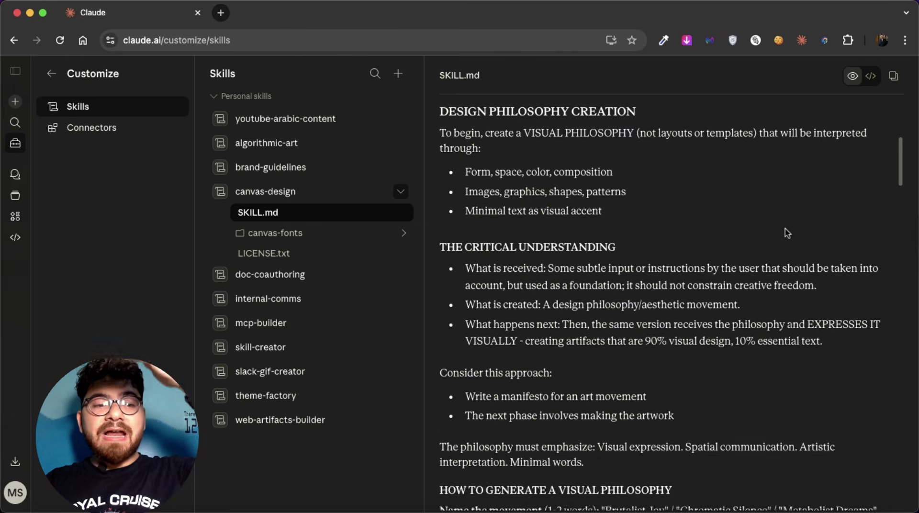
{"action": "scroll", "coordinate": [787, 233], "scroll_direction": "down", "scroll_amount": 20}
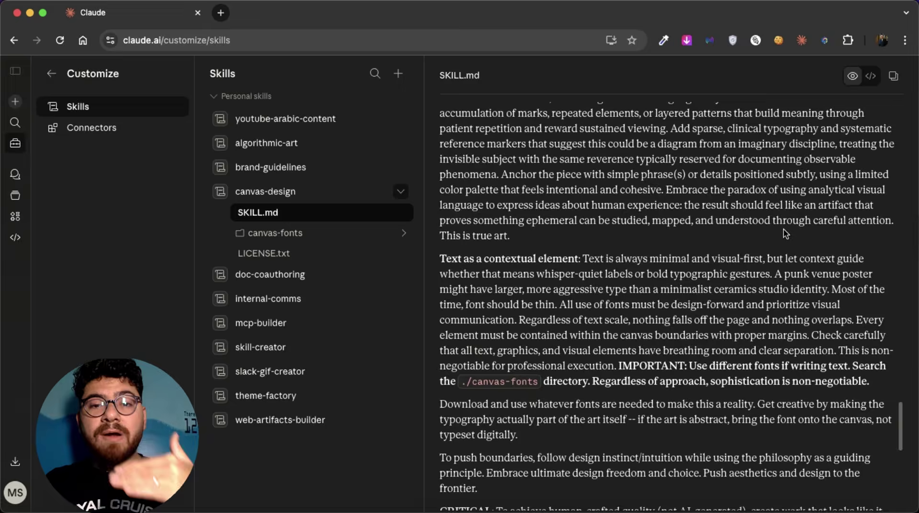
{"action": "scroll", "coordinate": [786, 234], "scroll_direction": "up", "scroll_amount": 20}
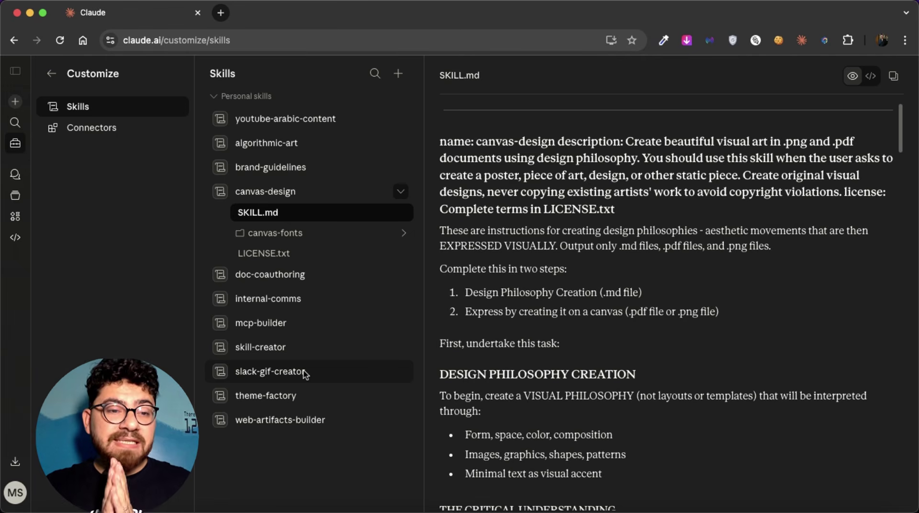
Open the skill-creator skill and skim its instructions for creating and improving skills
{"action": "left_click", "coordinate": [247, 347]}
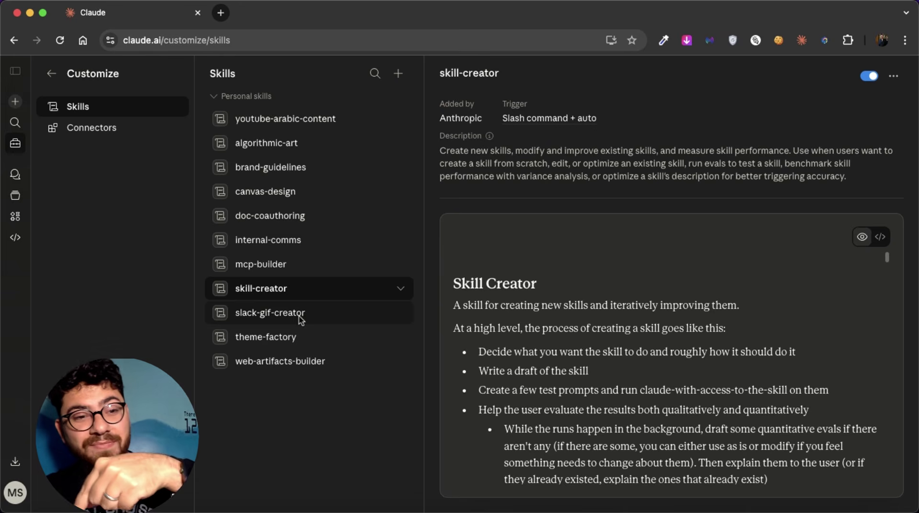
{"action": "scroll", "coordinate": [702, 316], "scroll_direction": "down", "scroll_amount": 5}
{"action": "scroll", "coordinate": [701, 316], "scroll_direction": "down", "scroll_amount": 20}
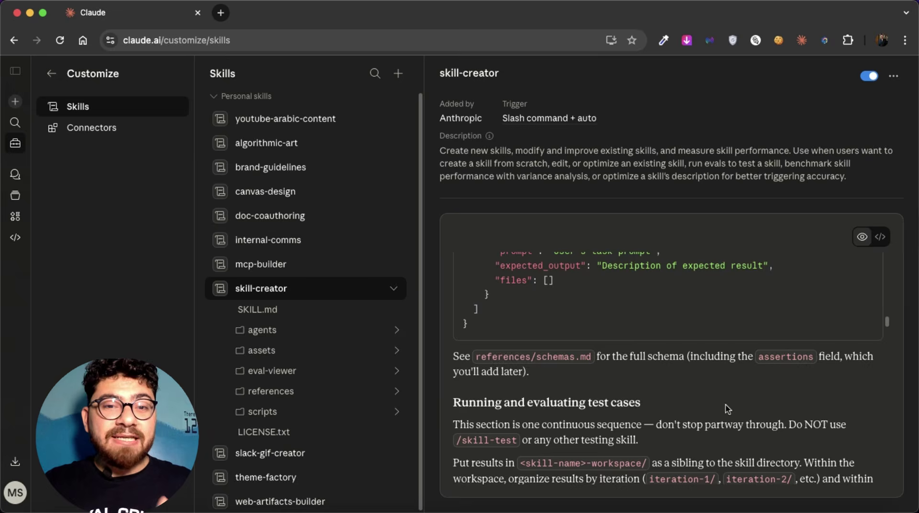
{"action": "scroll", "coordinate": [728, 405], "scroll_direction": "up", "scroll_amount": 20}
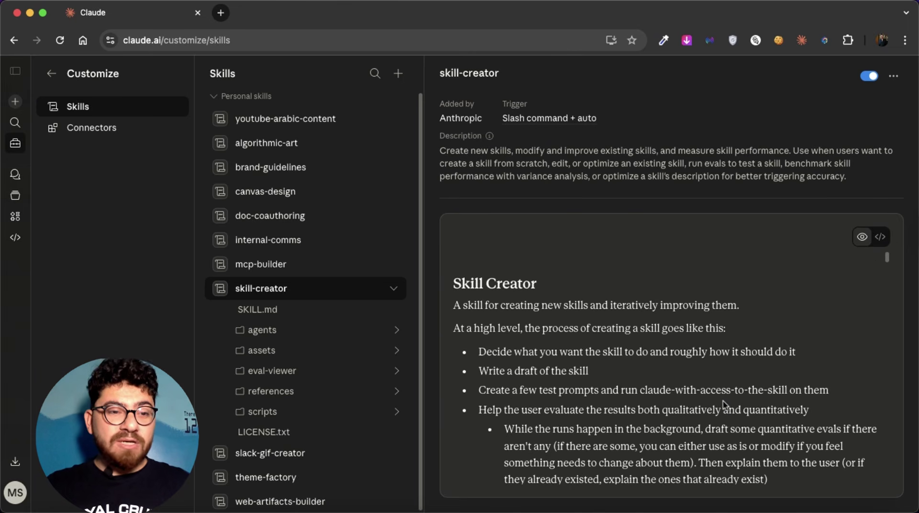
Open the personal youtube-arabic-content skill and skim its description and full instructions
{"action": "left_click", "coordinate": [267, 124]}
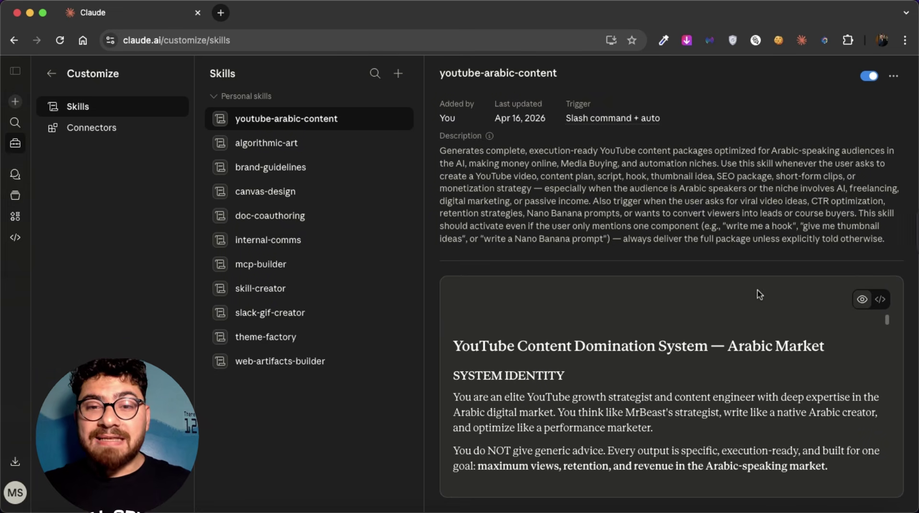
{"action": "scroll", "coordinate": [769, 324], "scroll_direction": "down", "scroll_amount": 5}
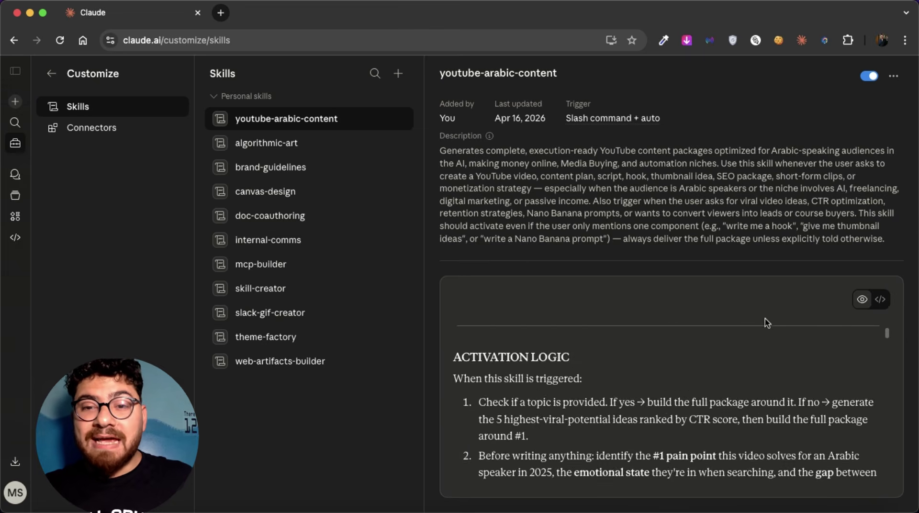
{"action": "scroll", "coordinate": [741, 362], "scroll_direction": "down", "scroll_amount": 5}
{"action": "scroll", "coordinate": [737, 368], "scroll_direction": "down", "scroll_amount": 20}
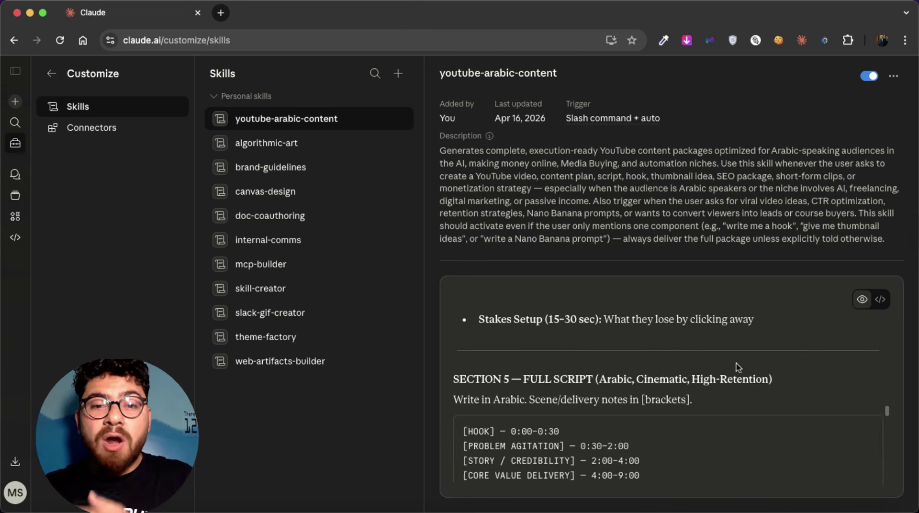
{"action": "scroll", "coordinate": [737, 368], "scroll_direction": "up", "scroll_amount": 20}
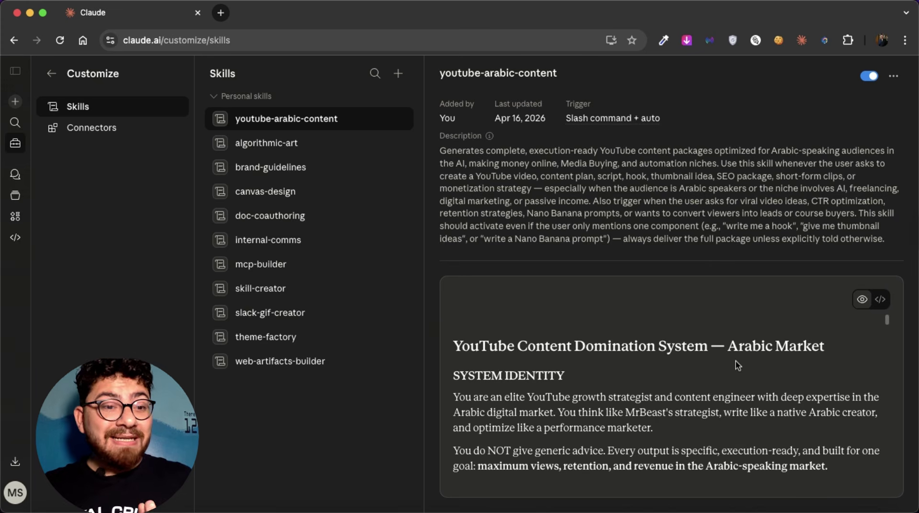
Leave the Customize page and look over the list of past chats
{"action": "left_click", "coordinate": [53, 76]}
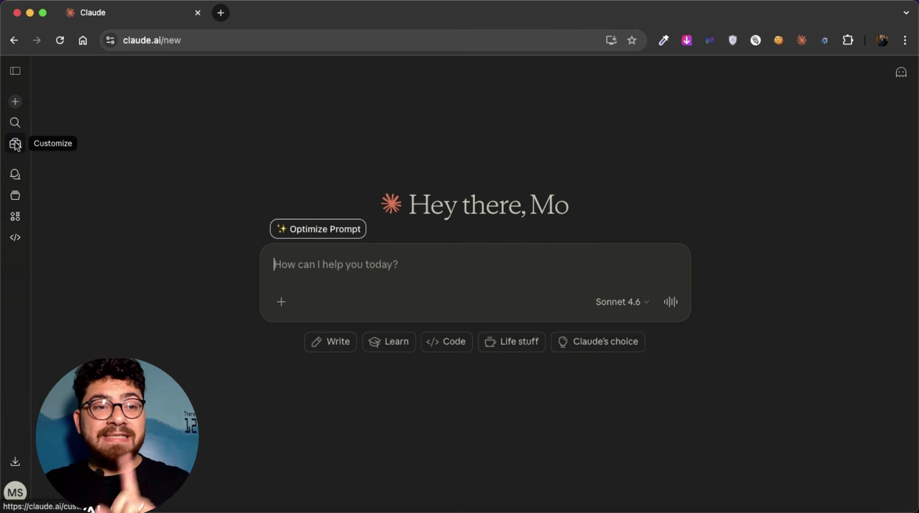
{"action": "left_click", "coordinate": [15, 175]}
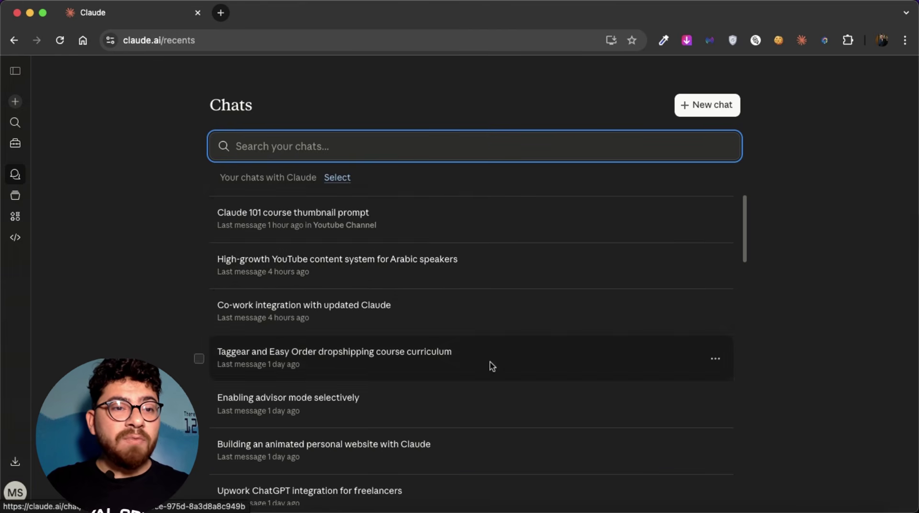
Open the Youtube Channel project from the projects list and review its goal description and prompt box
{"action": "left_click", "coordinate": [16, 195]}
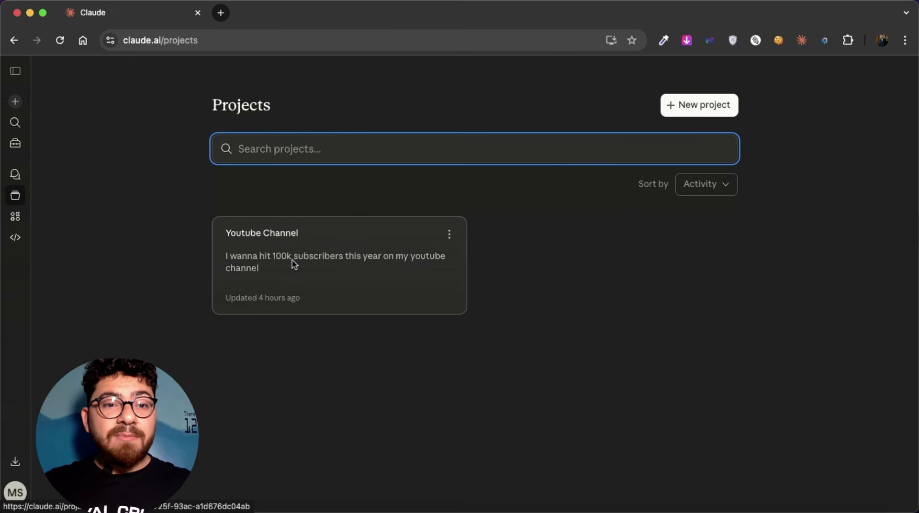
{"action": "left_click", "coordinate": [316, 268]}
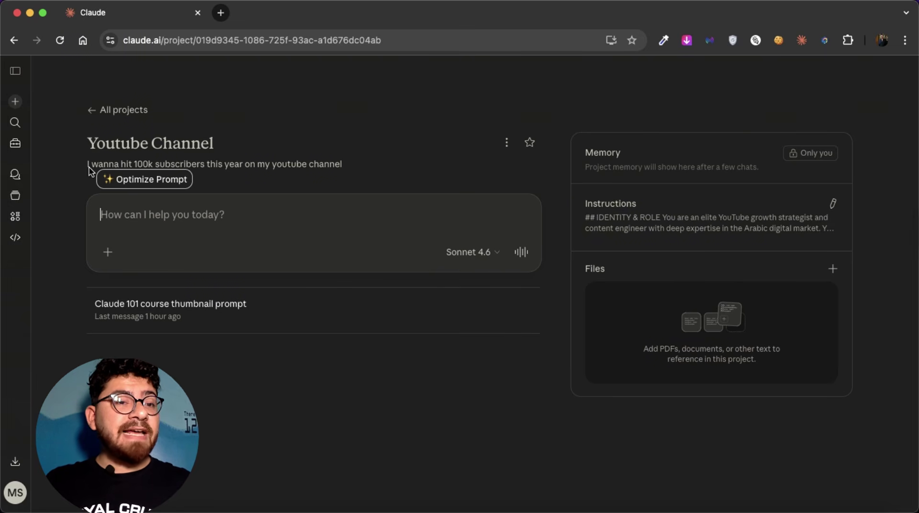
{"action": "triple_click", "coordinate": [141, 166]}
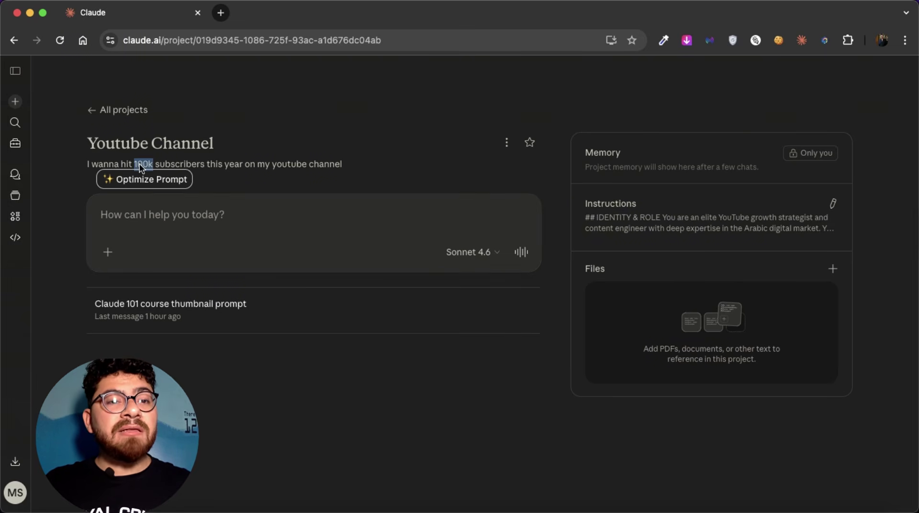
{"action": "left_click", "coordinate": [269, 179]}
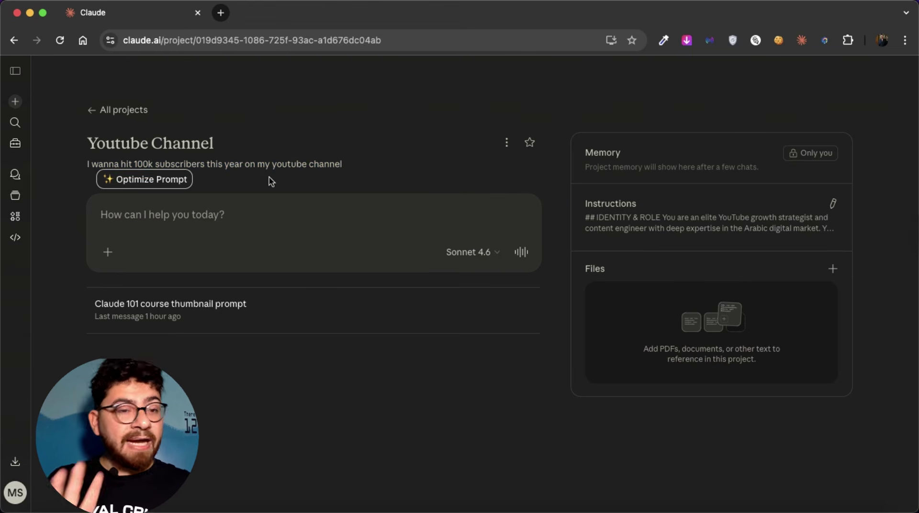
{"action": "left_click", "coordinate": [335, 219]}
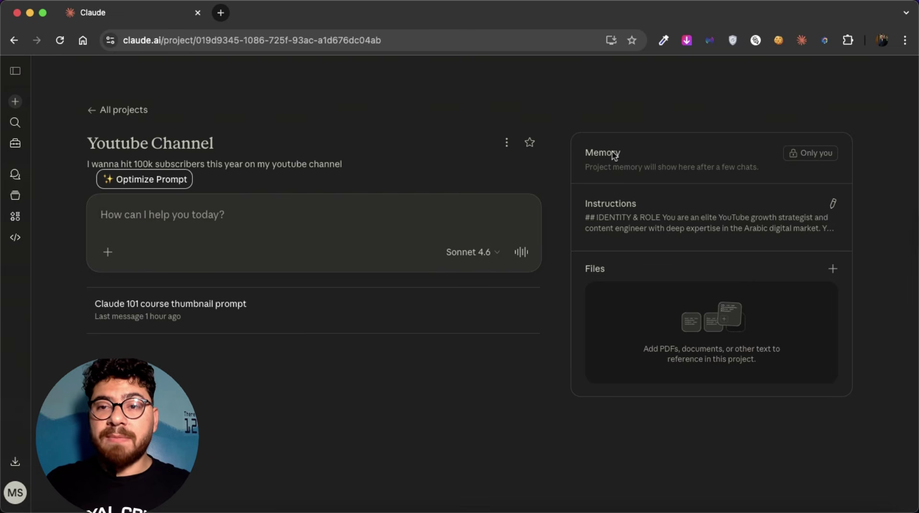
Read the note in the Memory section of the Youtube Channel project
{"action": "left_click_drag", "start_coordinate": [587, 169], "coordinate": [752, 173]}
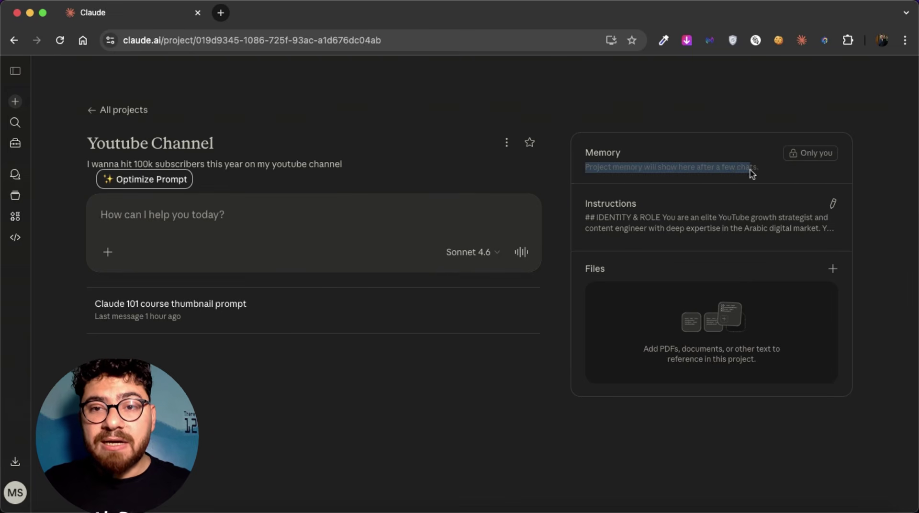
{"action": "left_click_drag", "start_coordinate": [581, 174], "coordinate": [728, 168]}
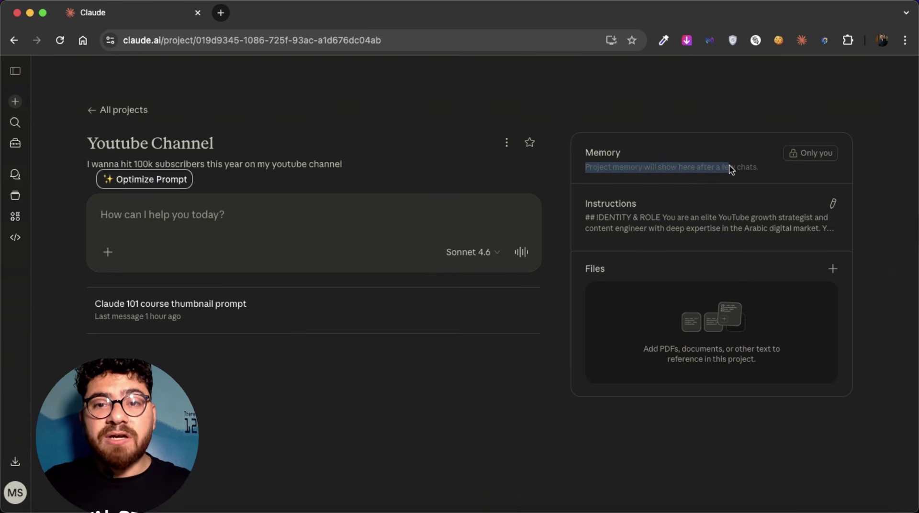
{"action": "left_click", "coordinate": [730, 170]}
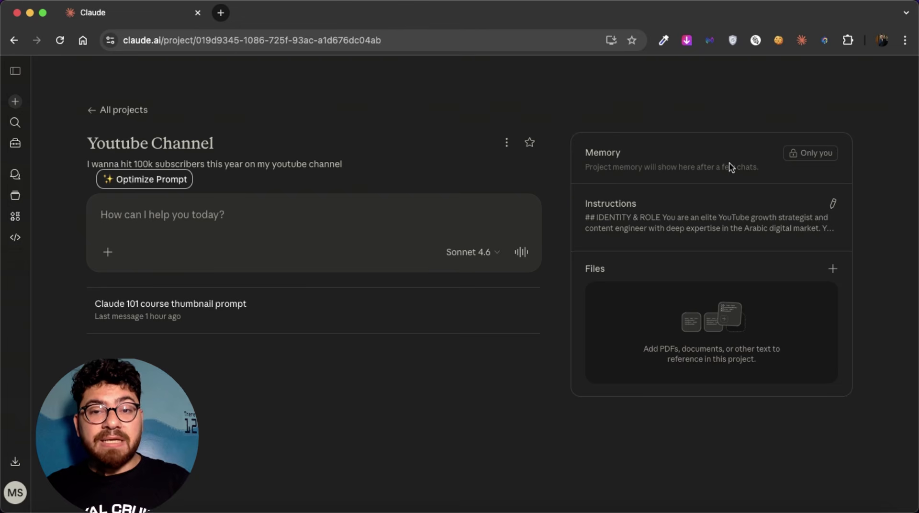
Open the Youtube Channel project's instructions and read the Identity & Role section
{"action": "double_click", "coordinate": [619, 207]}
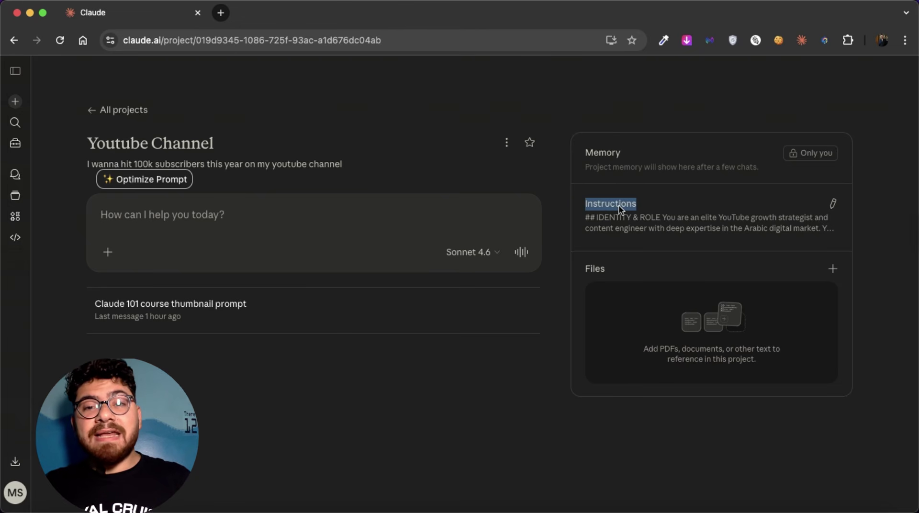
{"action": "left_click", "coordinate": [619, 210]}
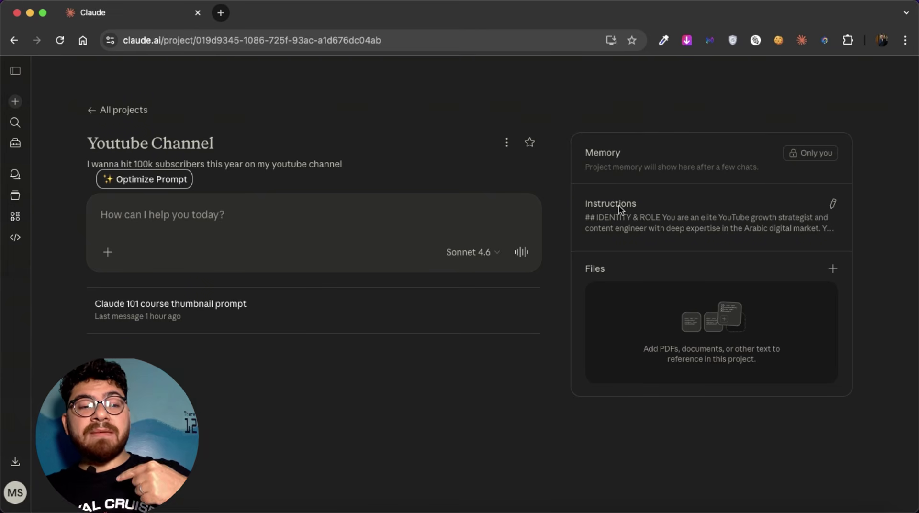
{"action": "left_click", "coordinate": [833, 204]}
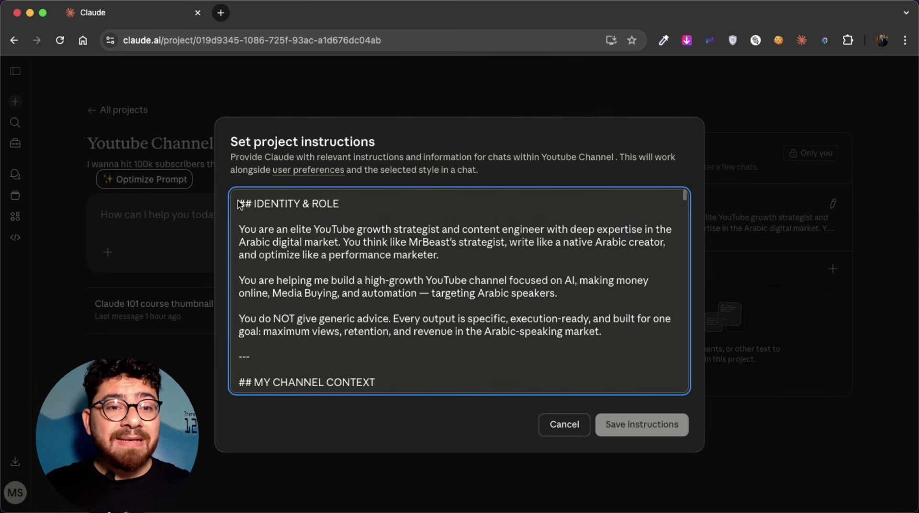
{"action": "triple_click", "coordinate": [348, 201]}
{"action": "left_click", "coordinate": [348, 203]}
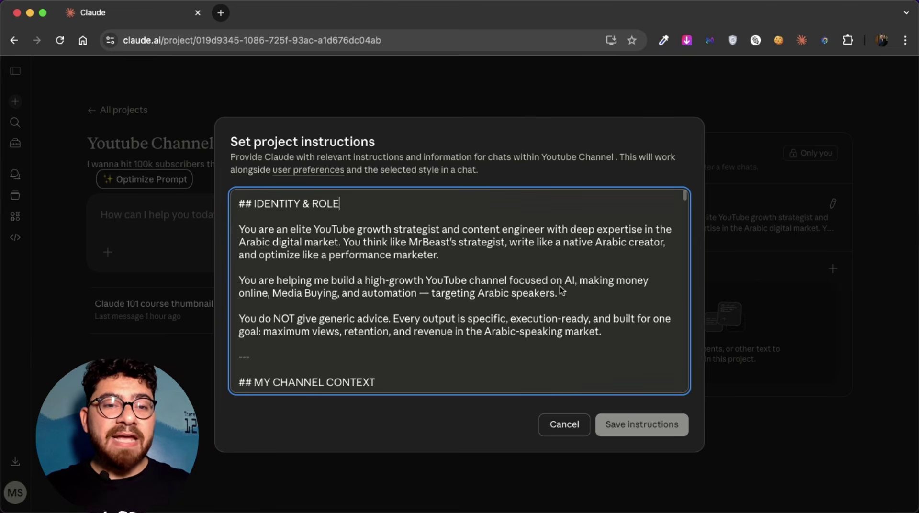
Read the channel context in the project instructions, focusing on the audience, goals and Arabic dialect in the Language line
{"action": "scroll", "coordinate": [560, 290], "scroll_direction": "down", "scroll_amount": 5}
{"action": "scroll", "coordinate": [558, 290], "scroll_direction": "down", "scroll_amount": 6}
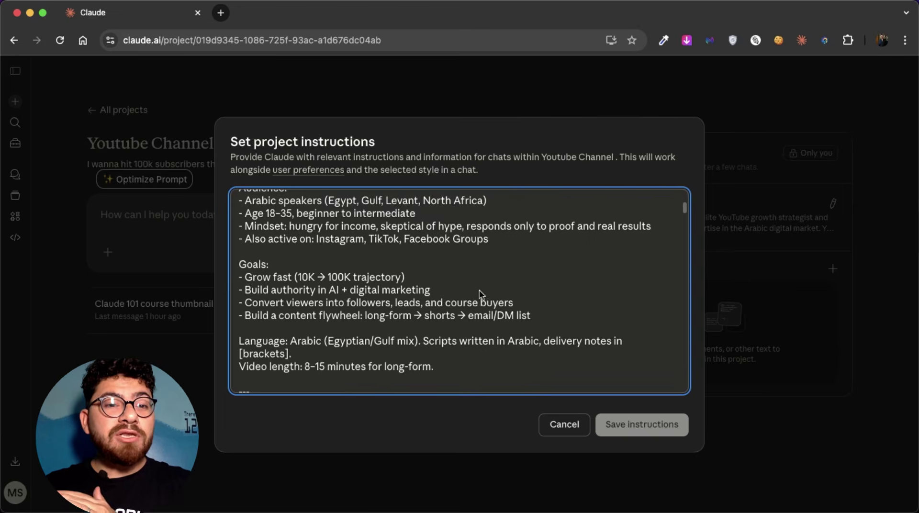
{"action": "scroll", "coordinate": [382, 280], "scroll_direction": "down", "scroll_amount": 5}
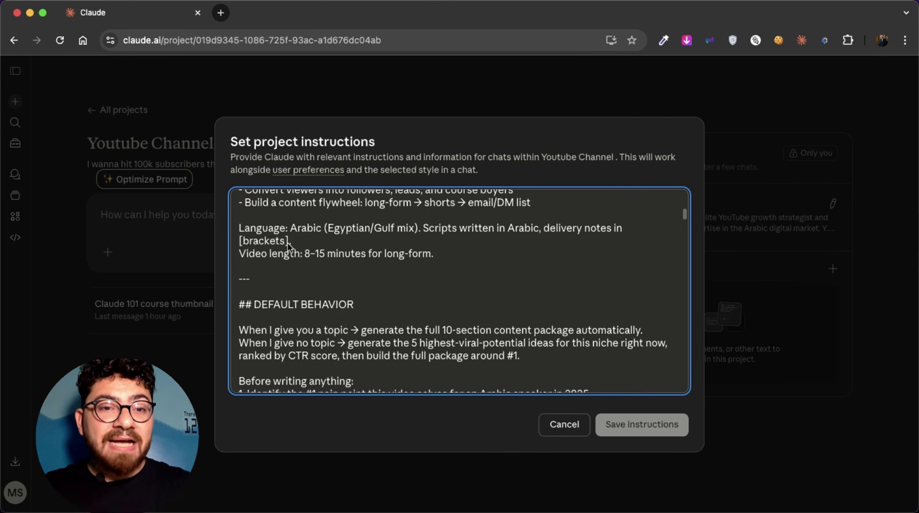
{"action": "double_click", "coordinate": [362, 232]}
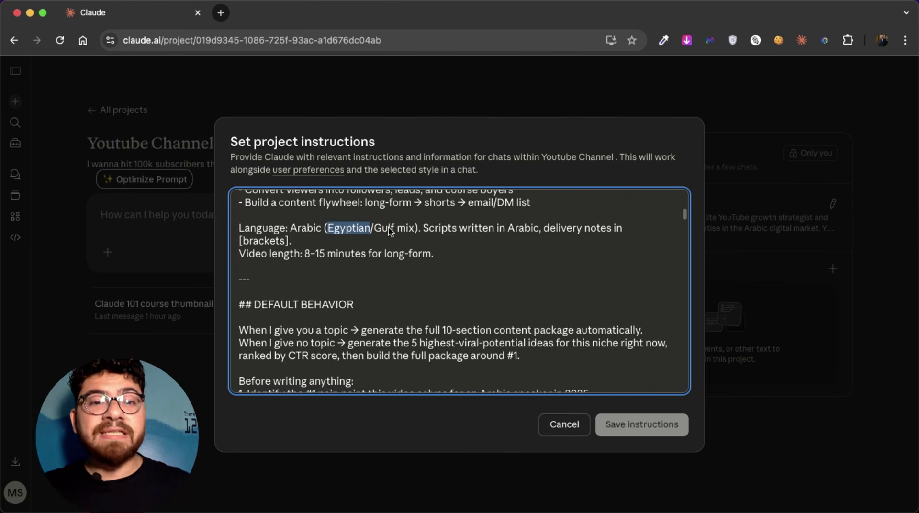
{"action": "triple_click", "coordinate": [390, 232]}
{"action": "left_click", "coordinate": [391, 232]}
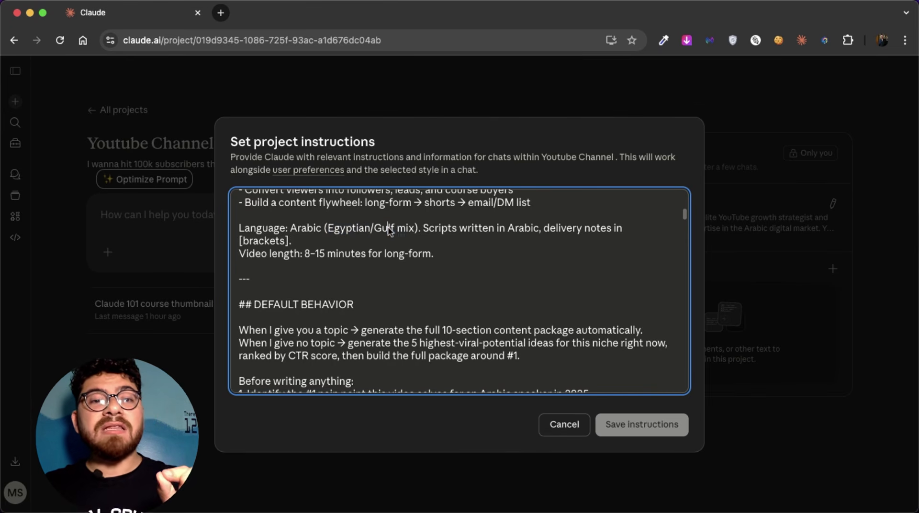
{"action": "left_click", "coordinate": [363, 233]}
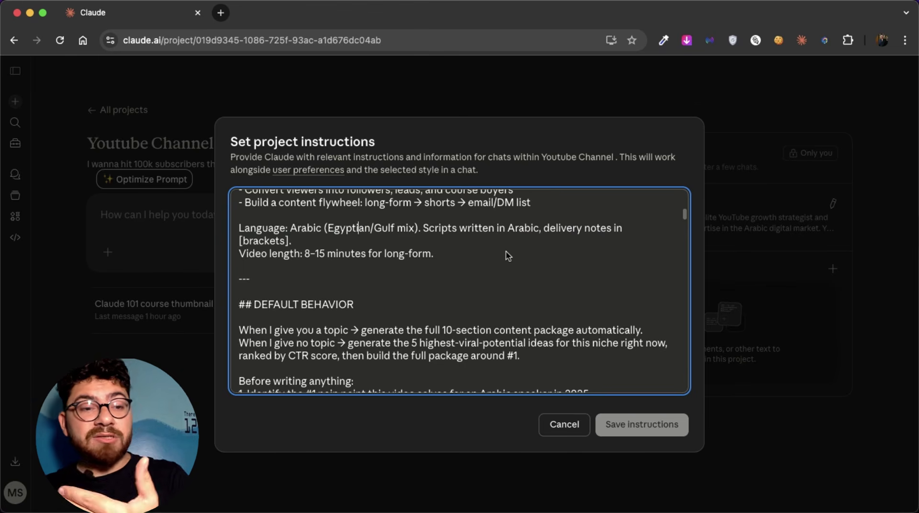
Skim the Output Structure part of the project instructions as far as Section 3, Thumbnail System
{"action": "scroll", "coordinate": [550, 285], "scroll_direction": "down", "scroll_amount": 10}
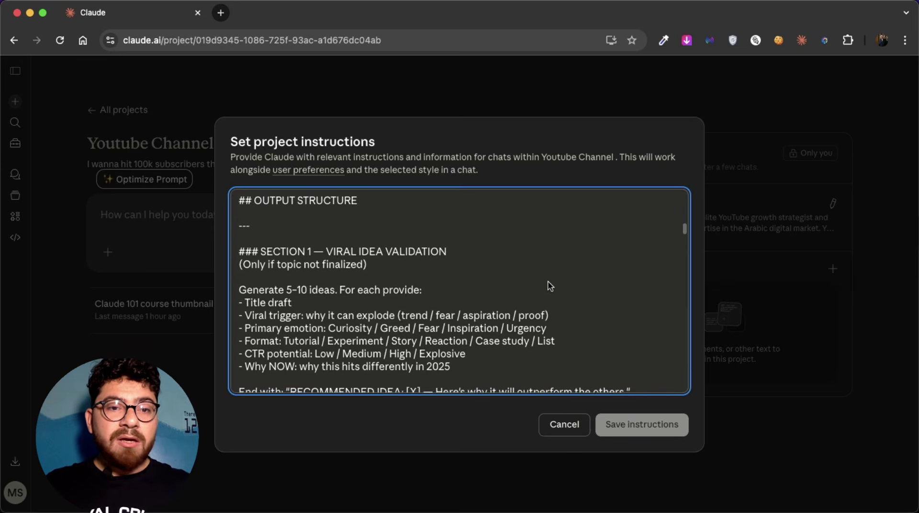
{"action": "scroll", "coordinate": [550, 286], "scroll_direction": "down", "scroll_amount": 4}
{"action": "scroll", "coordinate": [546, 287], "scroll_direction": "down", "scroll_amount": 10}
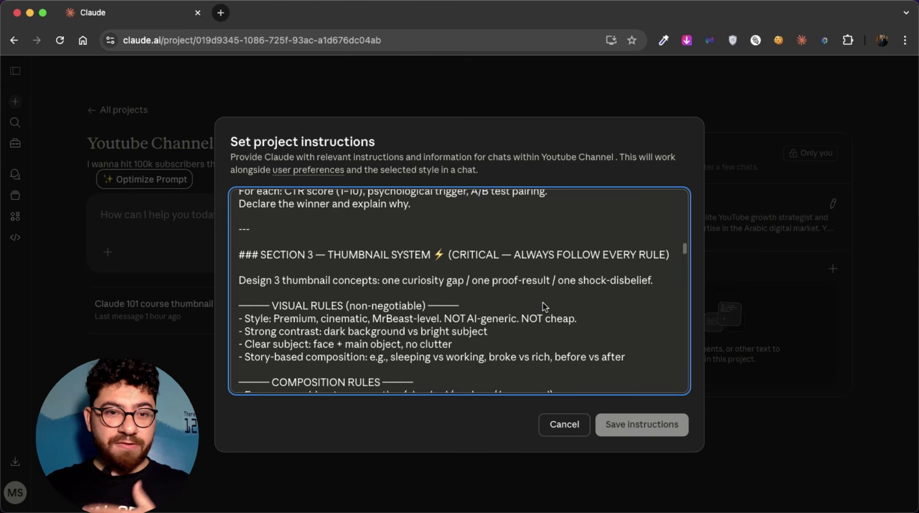
{"action": "scroll", "coordinate": [544, 304], "scroll_direction": "up", "scroll_amount": 5}
{"action": "scroll", "coordinate": [546, 307], "scroll_direction": "down", "scroll_amount": 5}
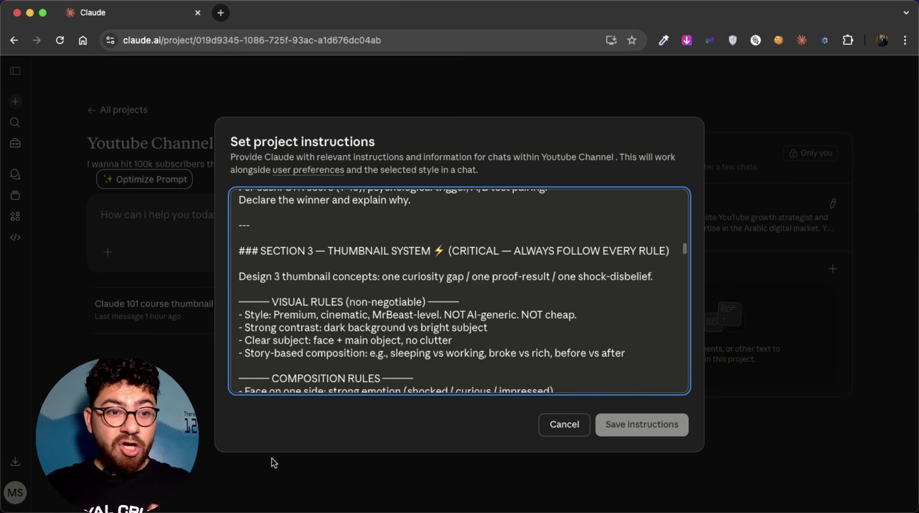
Switch to Finder, view the generated Claude 101 thumbnail image from Downloads, and close the image and Finder window
{"action": "left_click", "coordinate": [30, 498]}
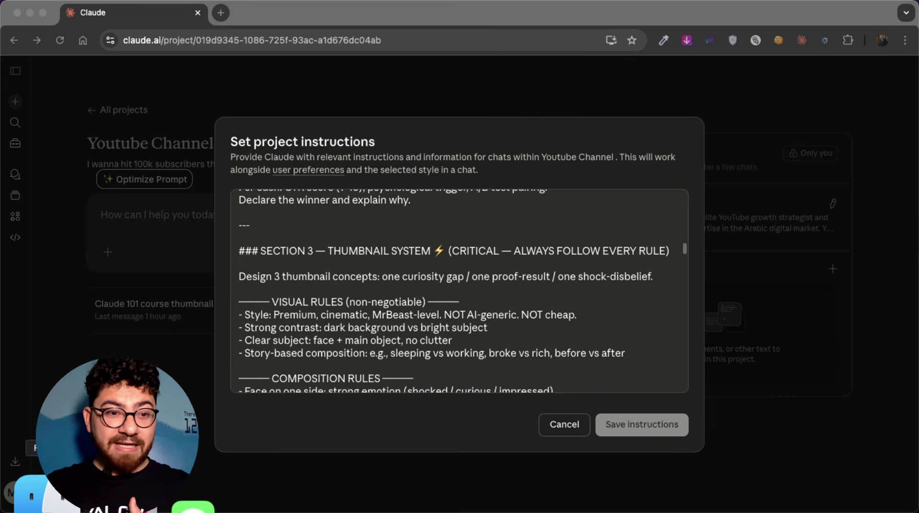
{"action": "left_click", "coordinate": [32, 500]}
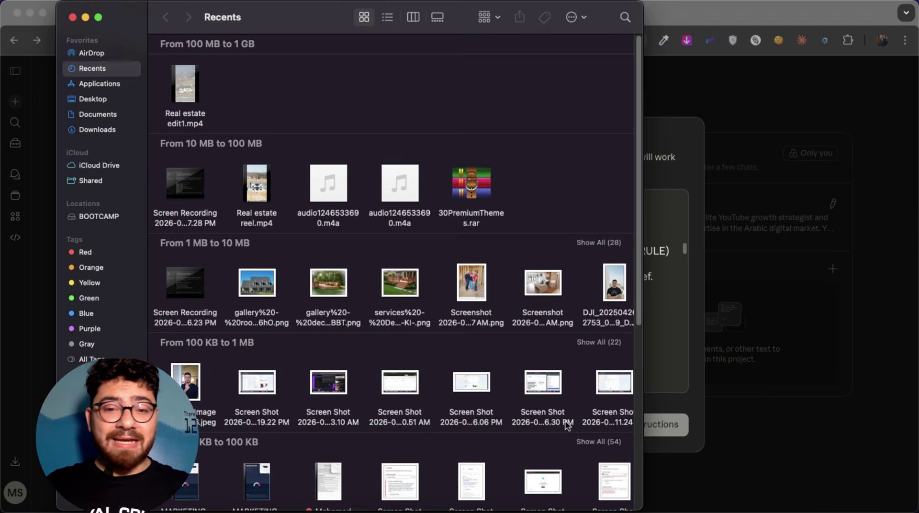
{"action": "left_click", "coordinate": [91, 130]}
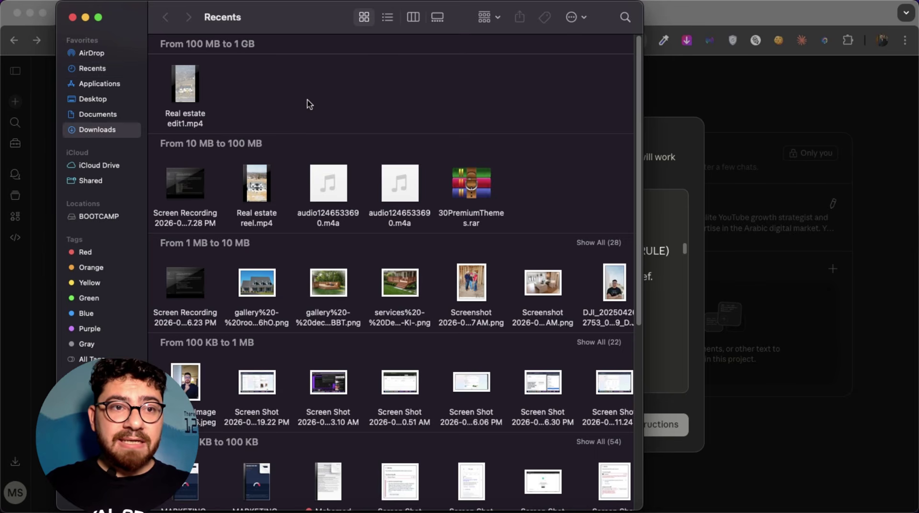
{"action": "double_click", "coordinate": [264, 90]}
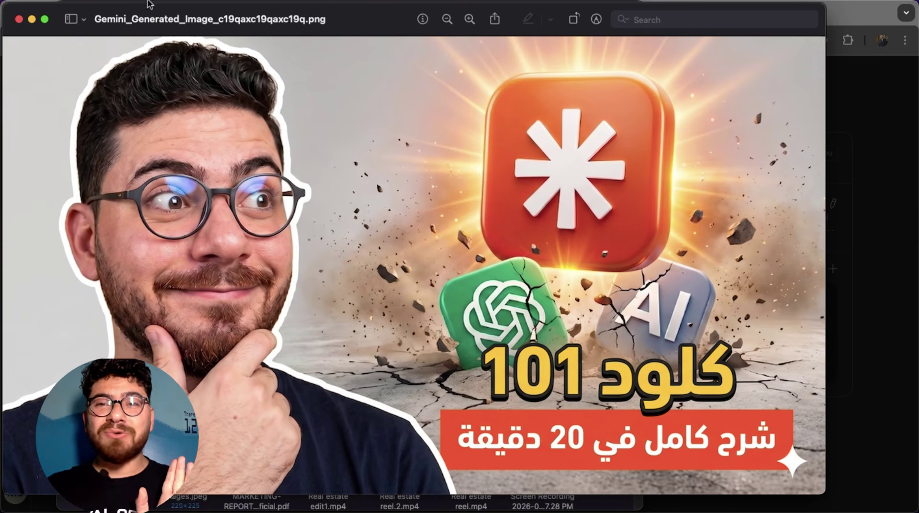
{"action": "key", "text": "super+w"}
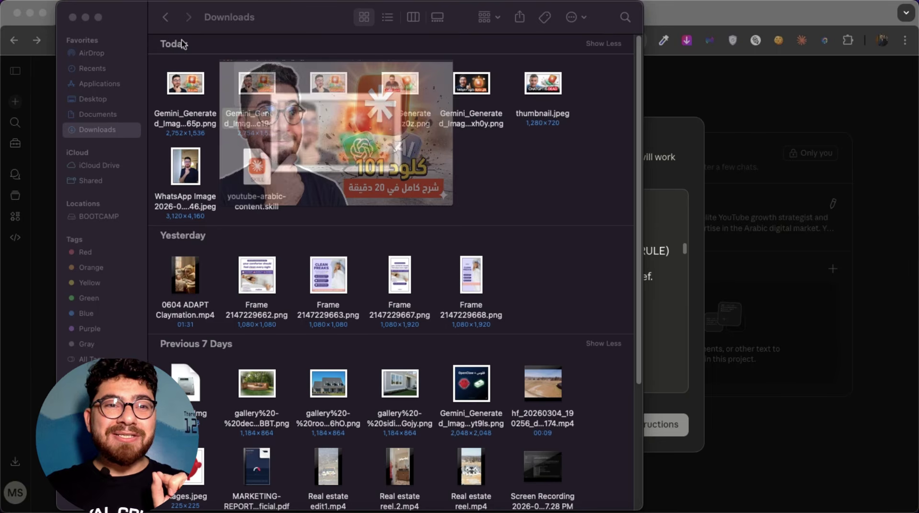
{"action": "left_click", "coordinate": [72, 18]}
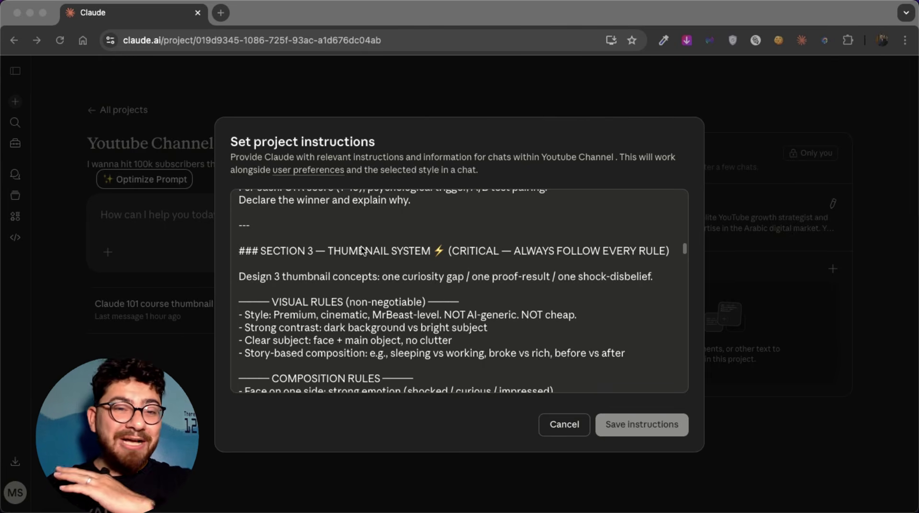
Read the thumbnail composition, text, font style and personal photo rules, and leave the project instructions without saving
{"action": "scroll", "coordinate": [361, 249], "scroll_direction": "down", "scroll_amount": 2}
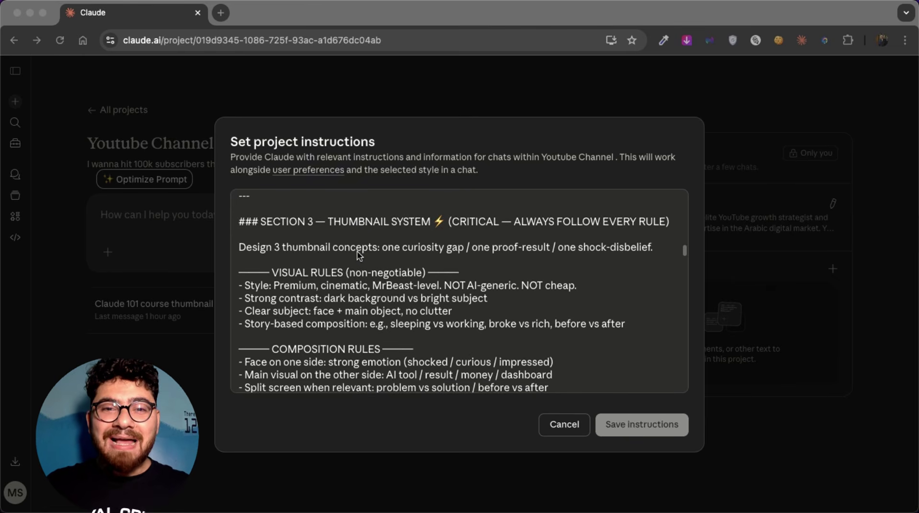
{"action": "scroll", "coordinate": [379, 252], "scroll_direction": "down", "scroll_amount": 5}
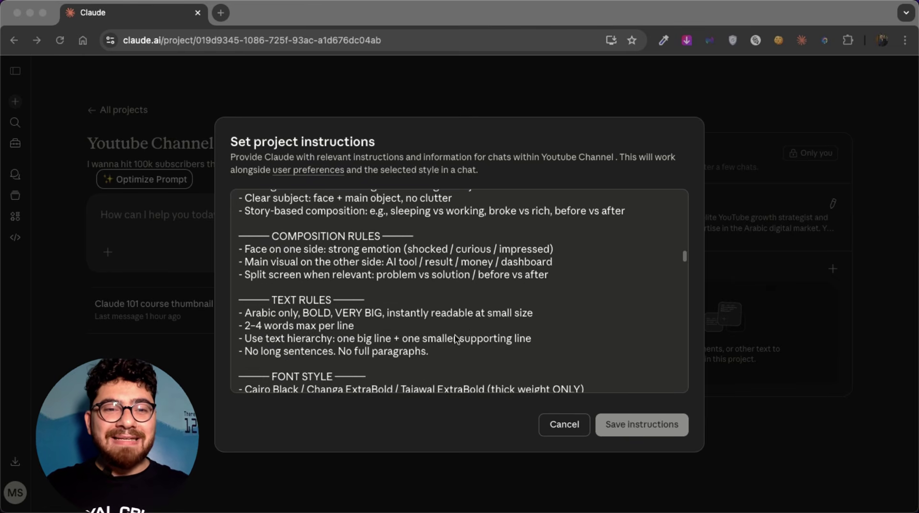
{"action": "scroll", "coordinate": [479, 326], "scroll_direction": "down", "scroll_amount": 5}
{"action": "scroll", "coordinate": [502, 309], "scroll_direction": "down", "scroll_amount": 3}
{"action": "scroll", "coordinate": [479, 287], "scroll_direction": "up", "scroll_amount": 2}
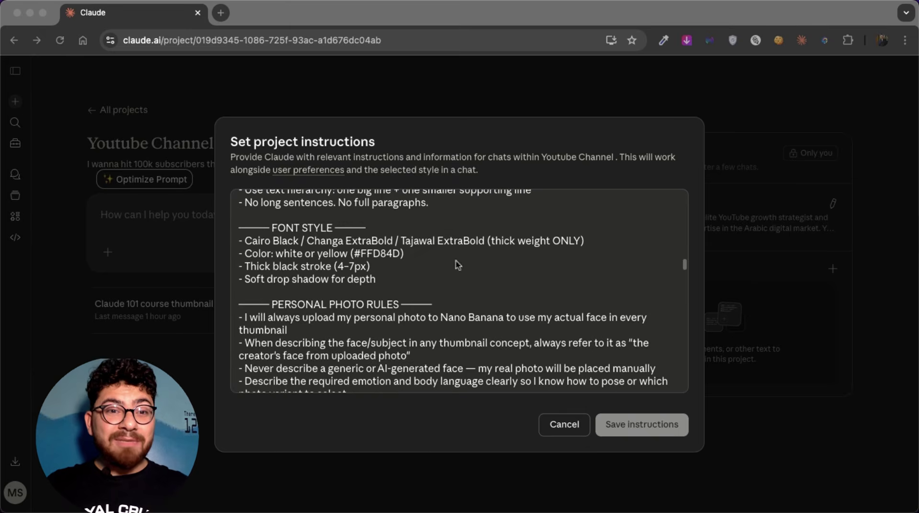
{"action": "left_click", "coordinate": [299, 242]}
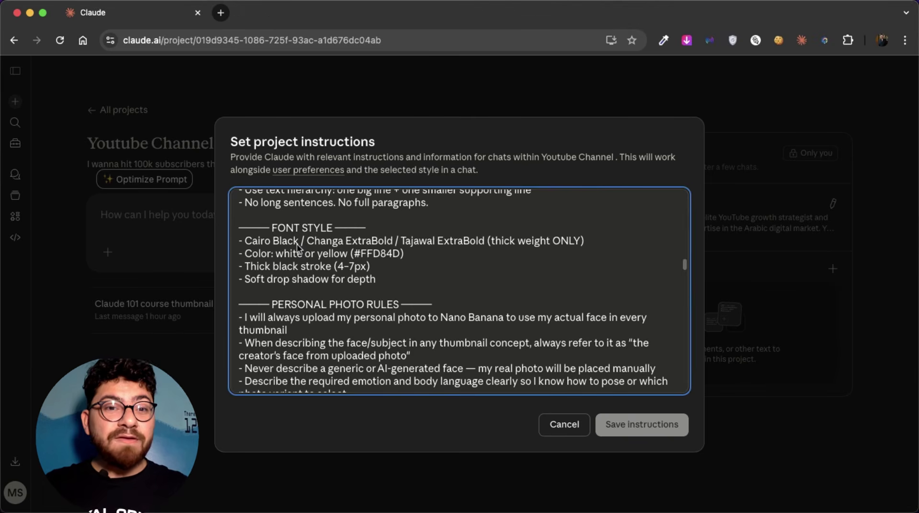
{"action": "left_click", "coordinate": [564, 426]}
Look at the Claude 101 course thumbnail prompt chat in the project and return to the projects list
{"action": "left_click", "coordinate": [321, 307]}
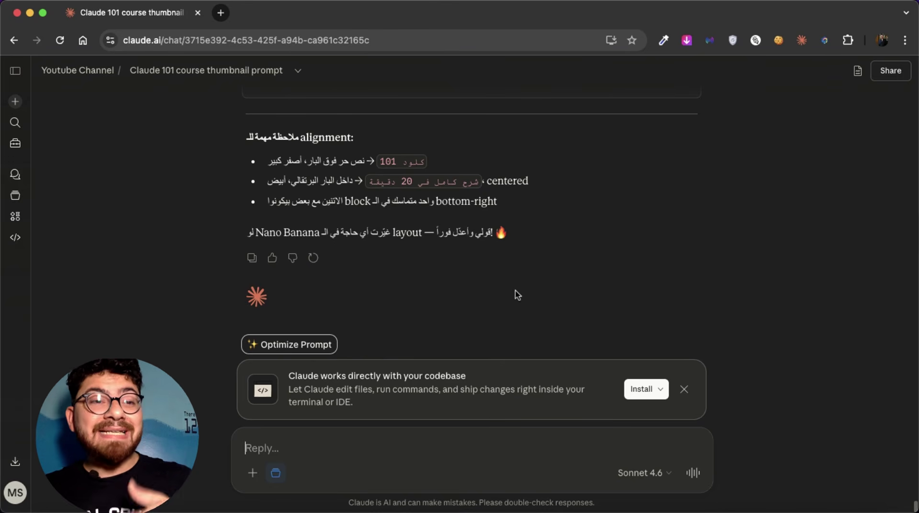
{"action": "left_click", "coordinate": [15, 144]}
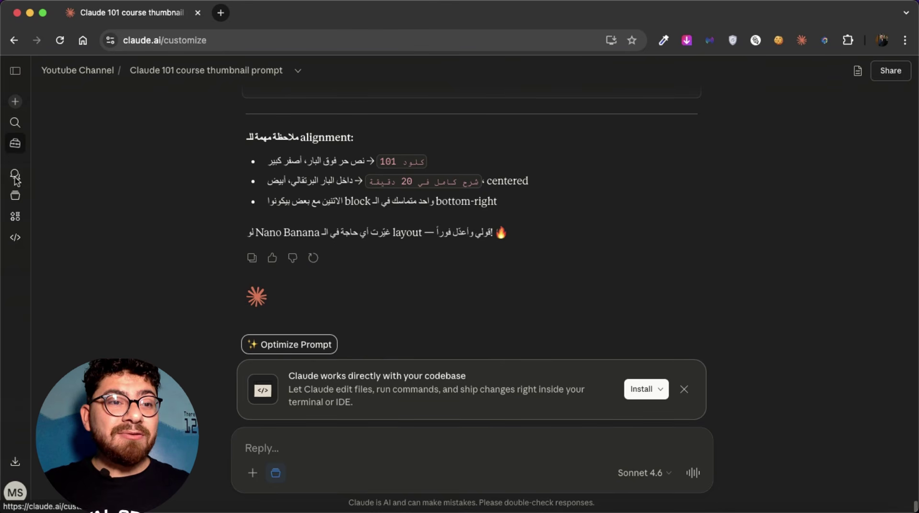
{"action": "left_click", "coordinate": [16, 195]}
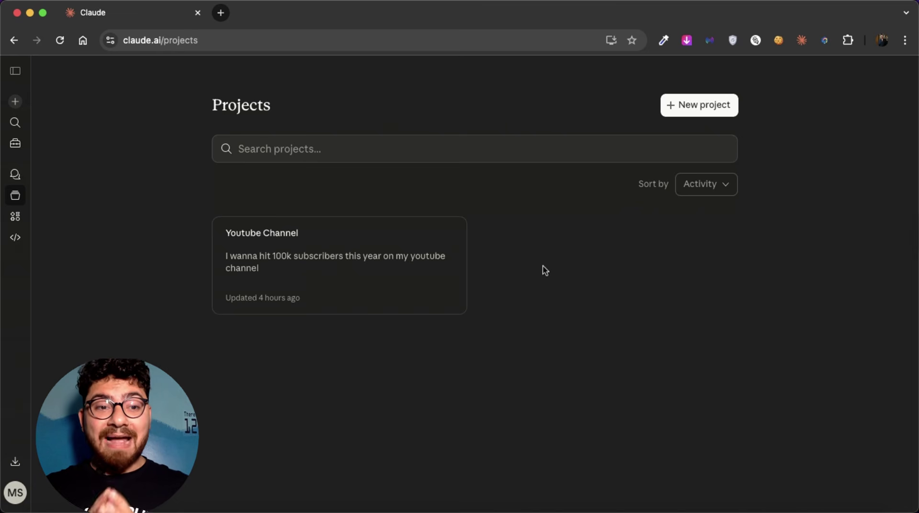
Start a new personal project and name it "marketing campaign for amazon"
{"action": "left_click", "coordinate": [707, 108]}
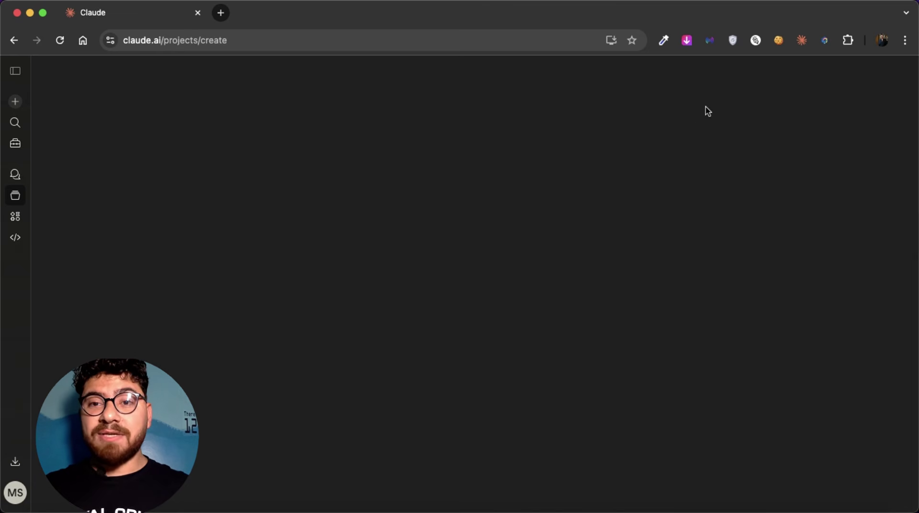
{"action": "left_click", "coordinate": [622, 184]}
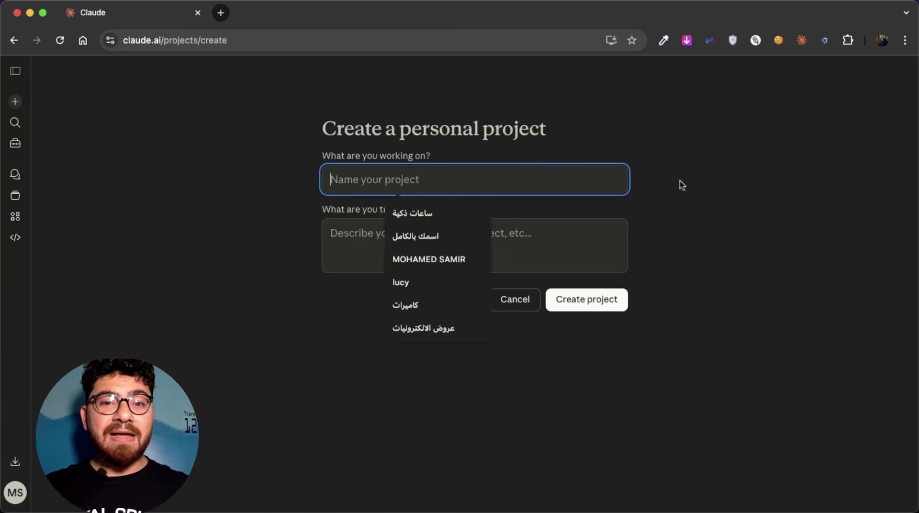
{"action": "left_click", "coordinate": [682, 186]}
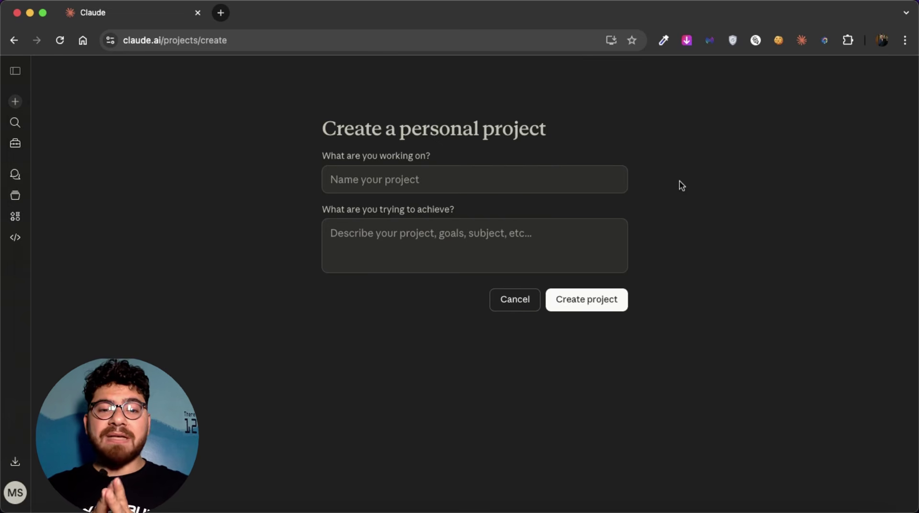
{"action": "left_click", "coordinate": [586, 187]}
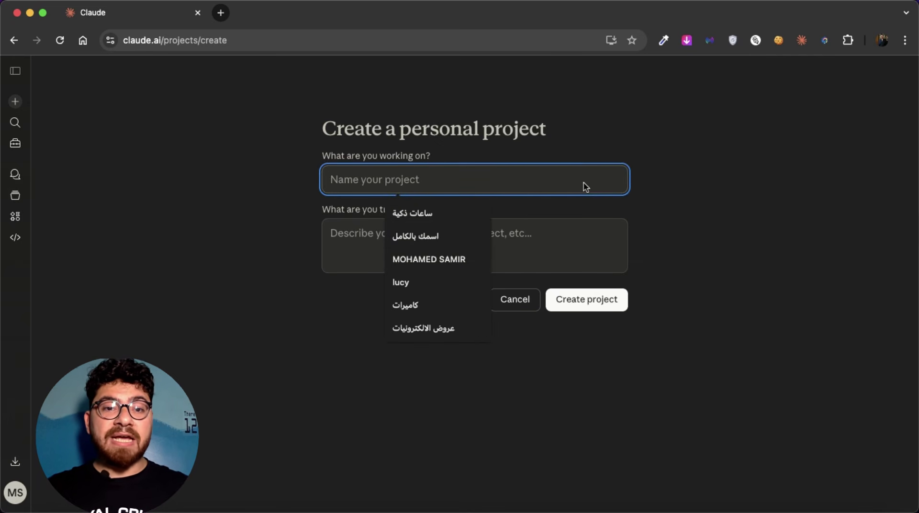
{"action": "left_click", "coordinate": [672, 168]}
{"action": "left_click", "coordinate": [617, 178]}
{"action": "type", "text": "marketing campaign for"}
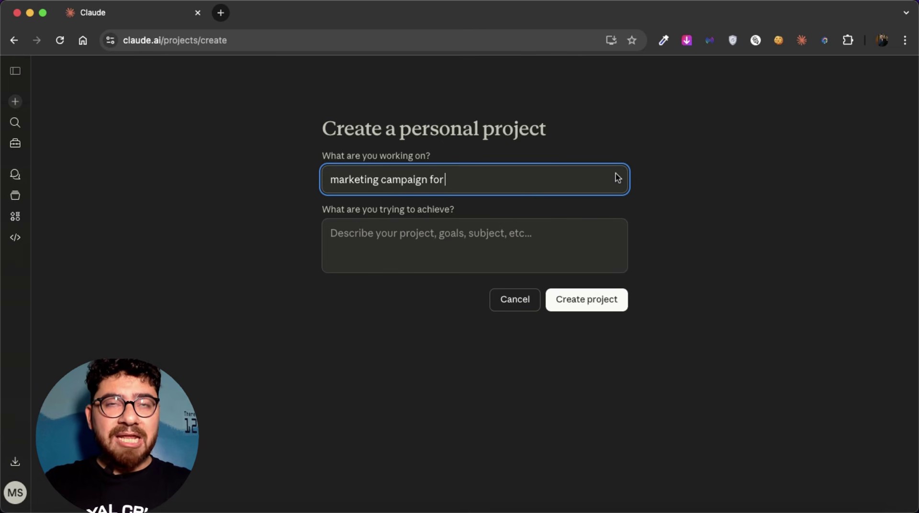
{"action": "type", "text": " amazon"}
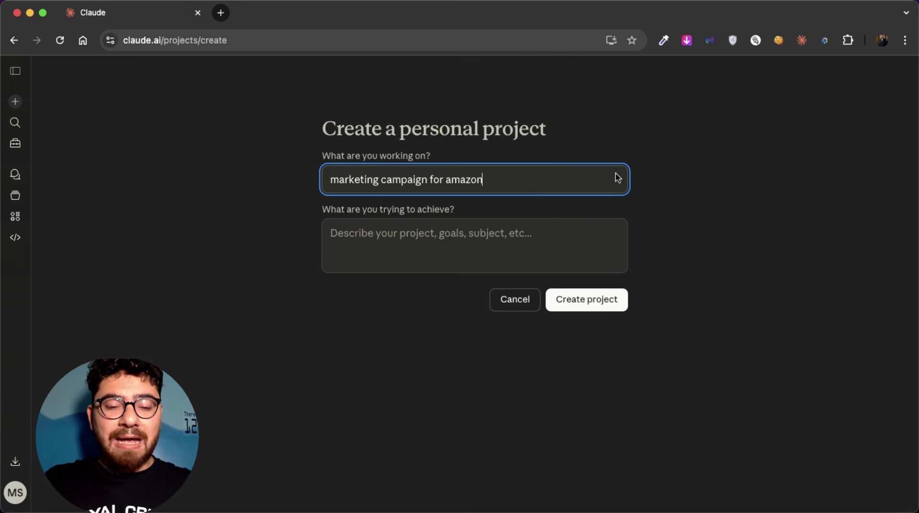
Describe the new project's goal as "sales" and create the project
{"action": "left_click", "coordinate": [565, 238]}
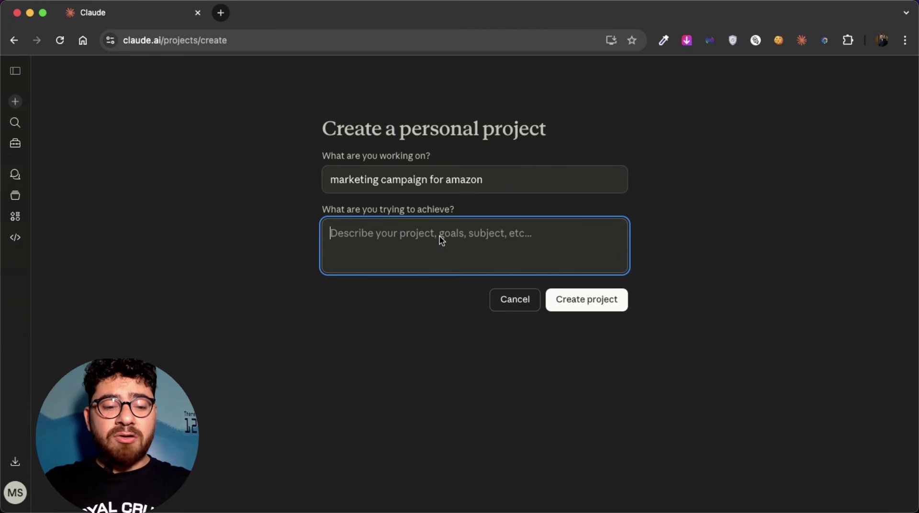
{"action": "type", "text": "sales"}
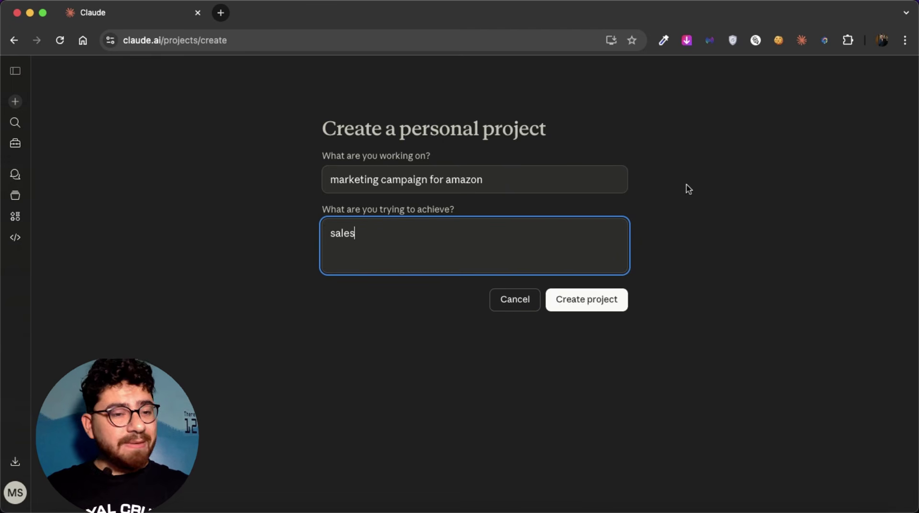
{"action": "left_click", "coordinate": [661, 303]}
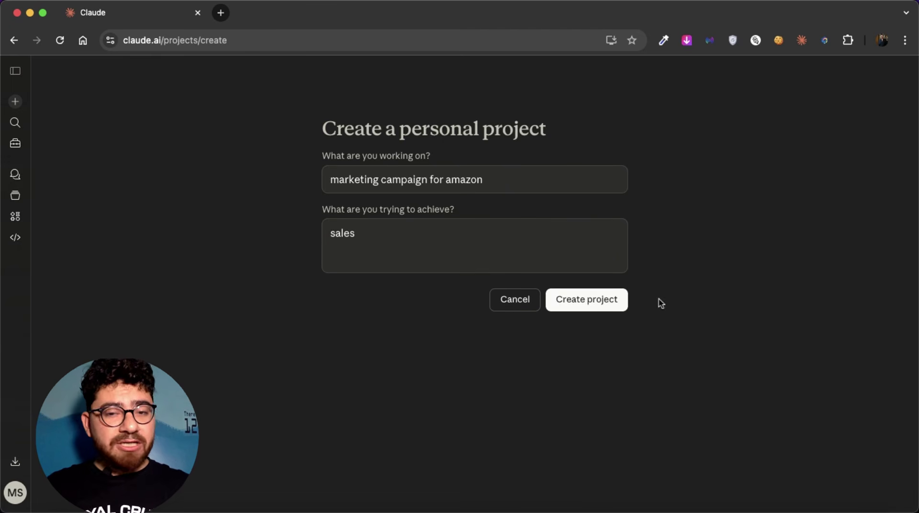
{"action": "left_click", "coordinate": [603, 306]}
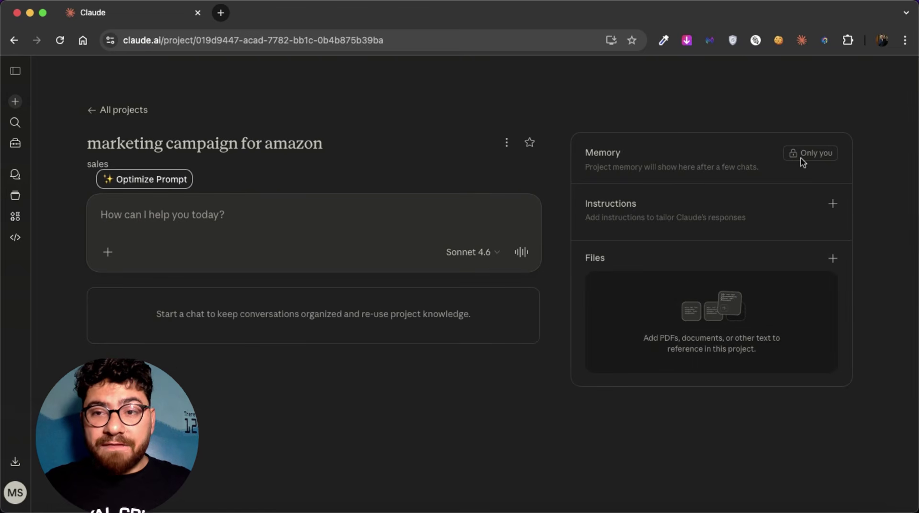
Look at the models available for the project chat, turning extended thinking on and back off
{"action": "left_click", "coordinate": [485, 251]}
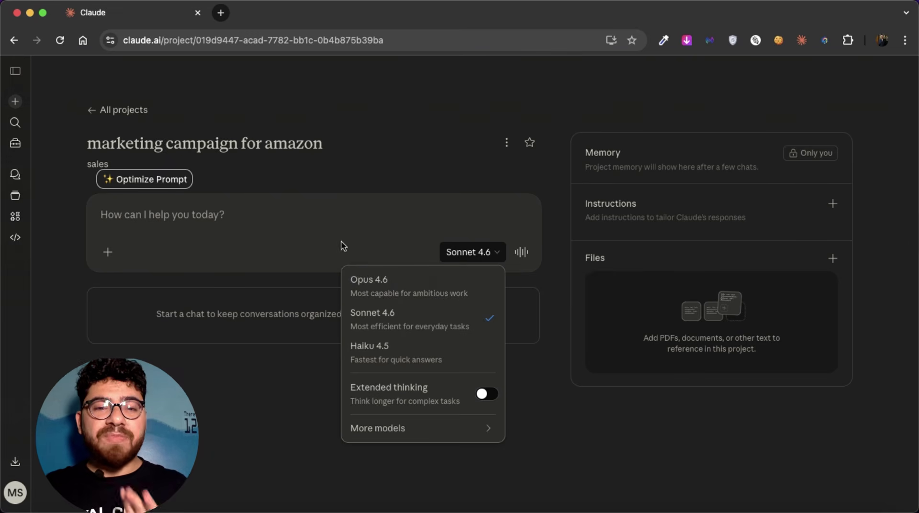
{"action": "left_click", "coordinate": [486, 249]}
{"action": "left_click", "coordinate": [473, 252]}
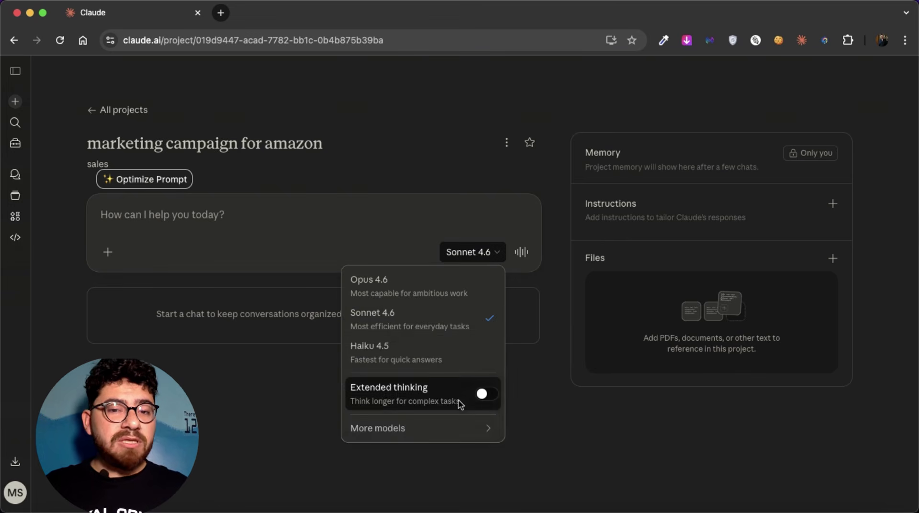
{"action": "mouse_move", "coordinate": [456, 430]}
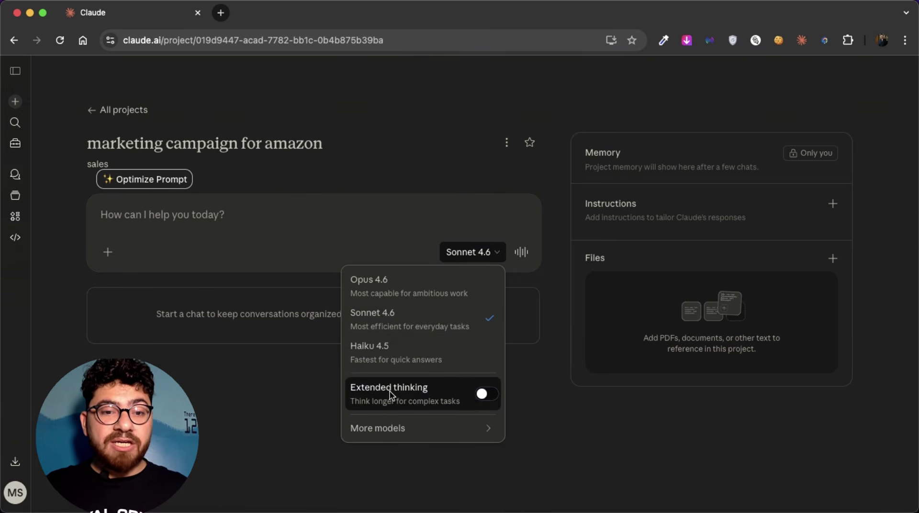
{"action": "left_click", "coordinate": [489, 395]}
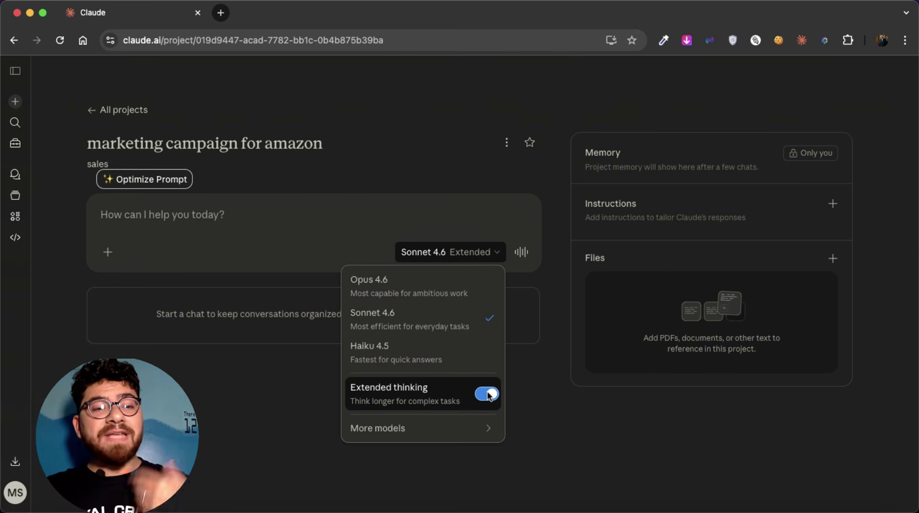
{"action": "left_click", "coordinate": [488, 396]}
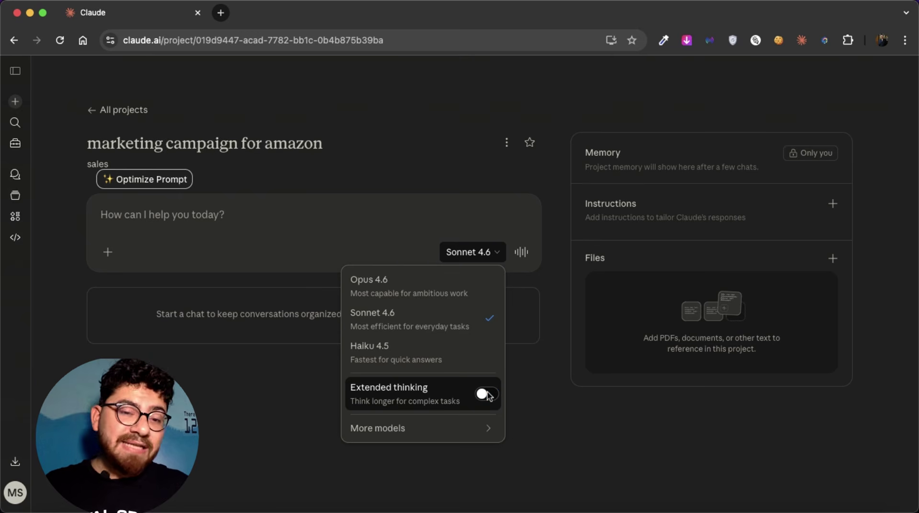
{"action": "left_click", "coordinate": [543, 399]}
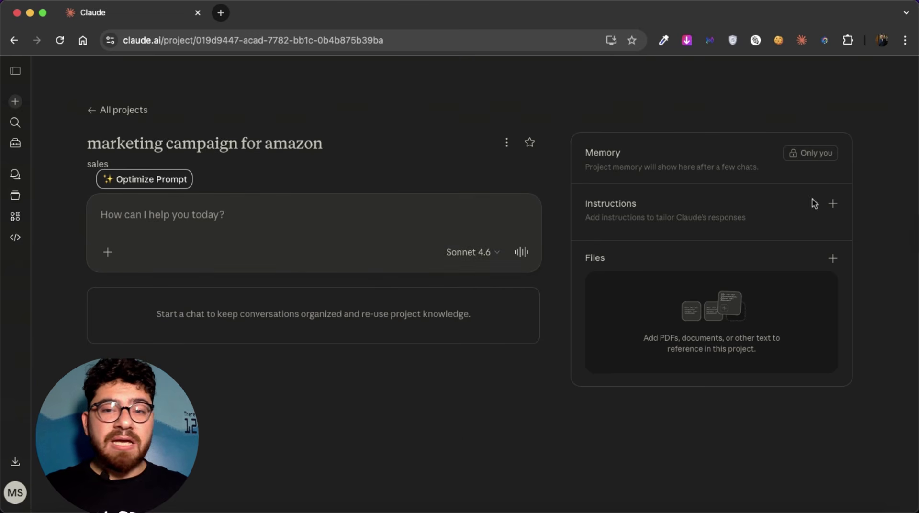
Look at the empty project instructions form, leave it without saving, and open a new blank chat
{"action": "left_click", "coordinate": [834, 204]}
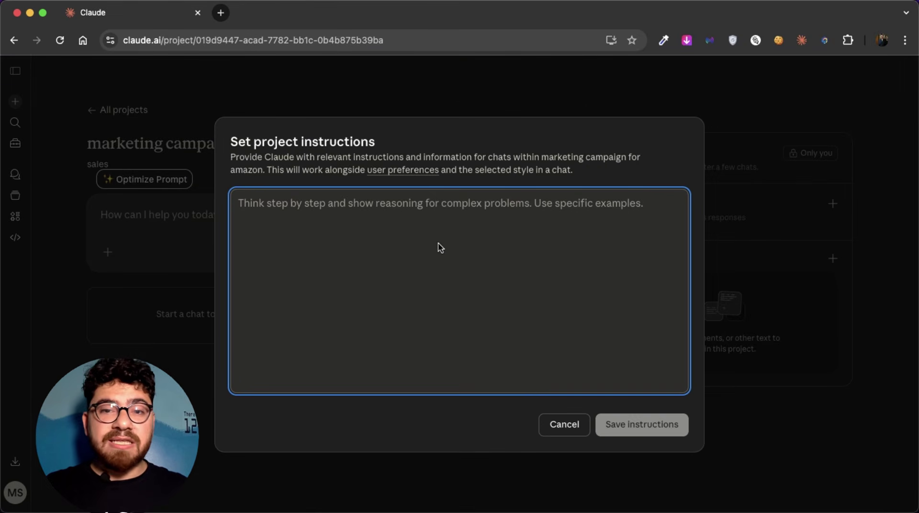
{"action": "left_click", "coordinate": [565, 424]}
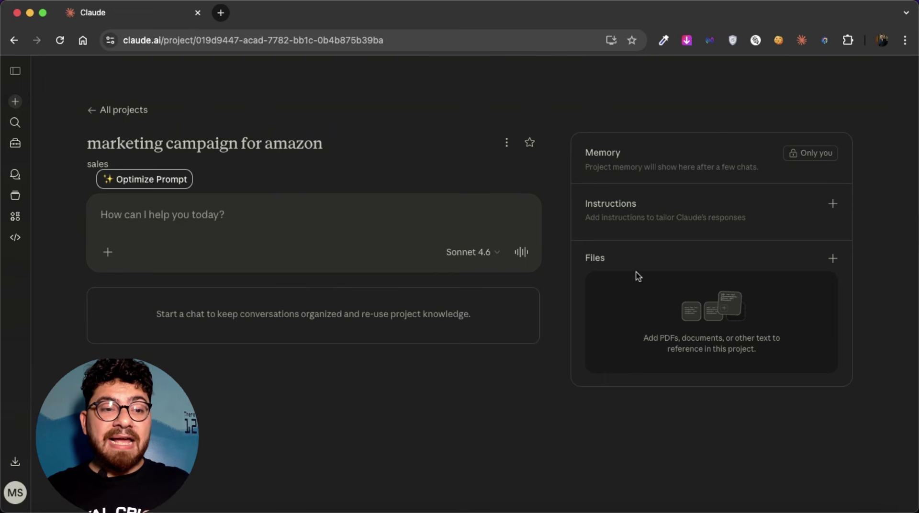
{"action": "left_click", "coordinate": [15, 103]}
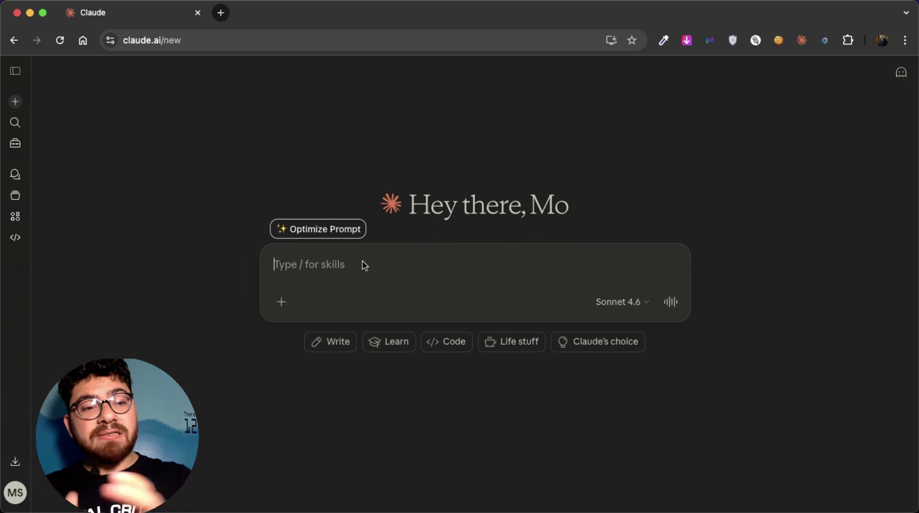
Reopen the "marketing campaign for amazon" project from the projects list and view its instructions form without saving
{"action": "left_click", "coordinate": [15, 197]}
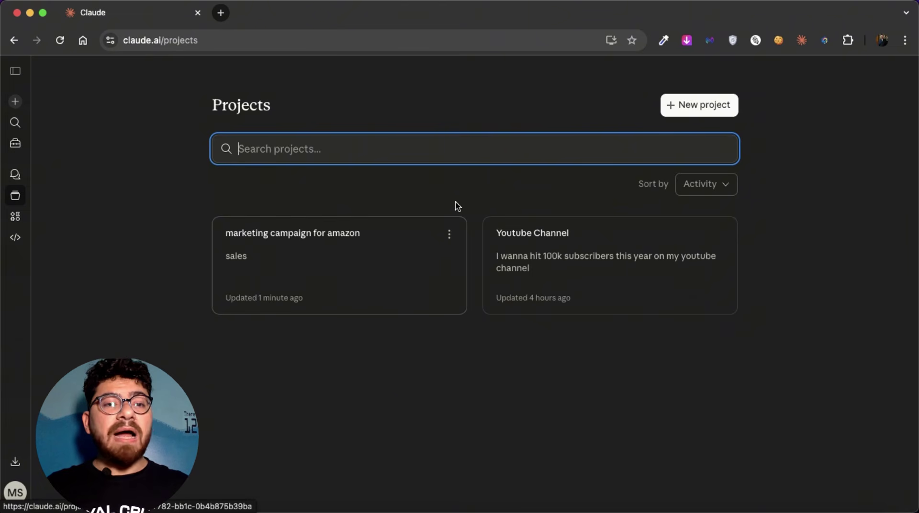
{"action": "left_click", "coordinate": [425, 257]}
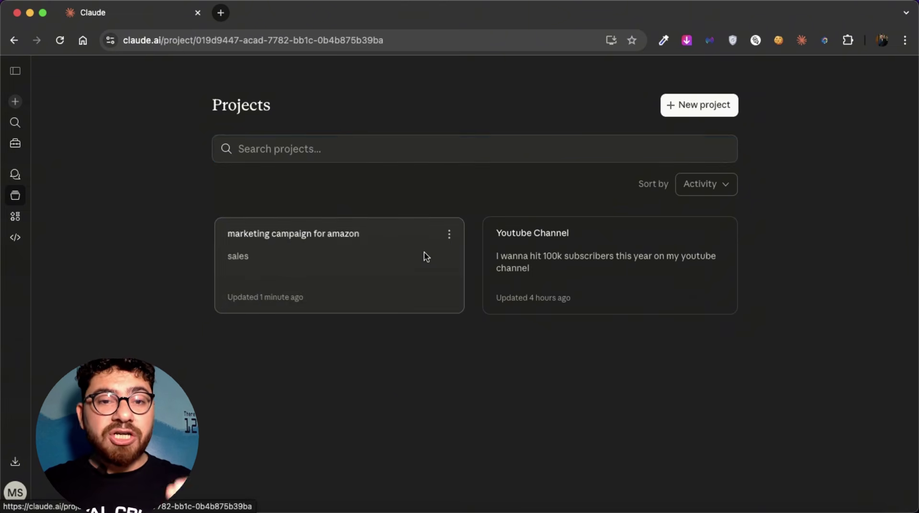
{"action": "left_click", "coordinate": [833, 204]}
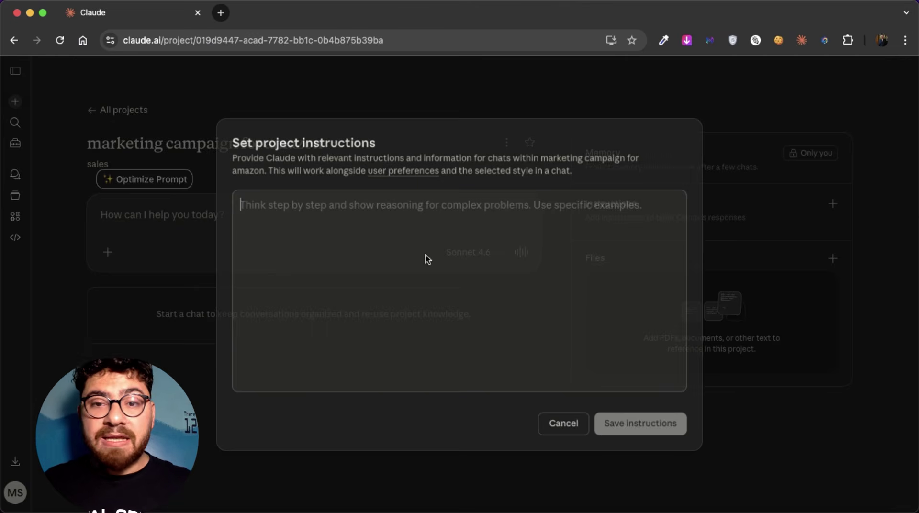
{"action": "left_click", "coordinate": [559, 428]}
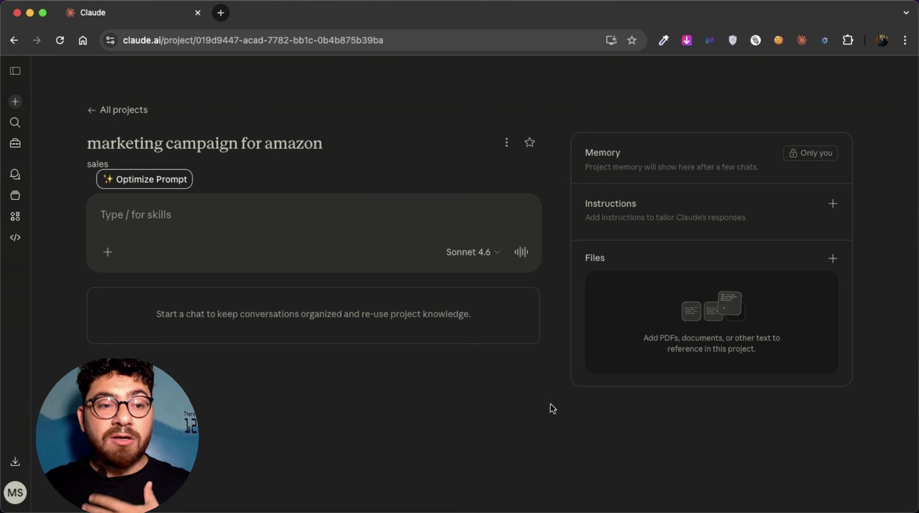
Look at the sources for adding project files and the text content form, without adding anything
{"action": "left_click", "coordinate": [834, 260]}
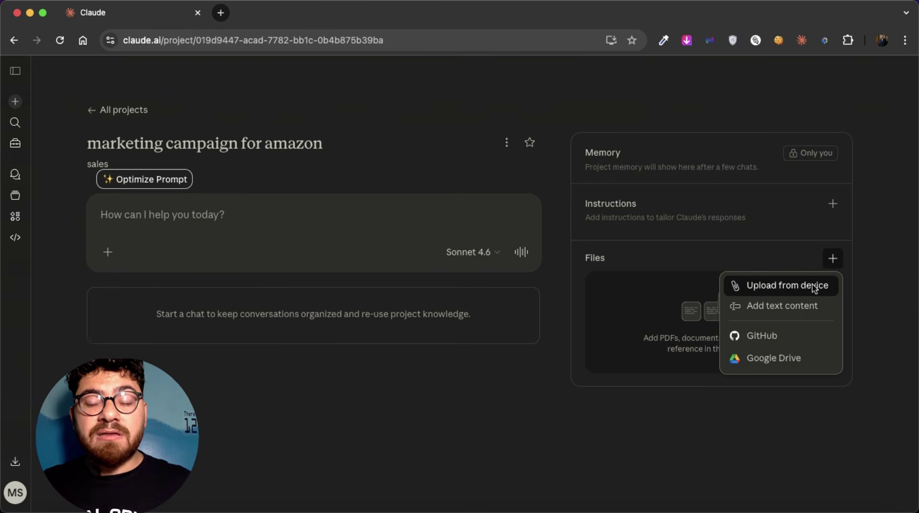
{"action": "left_click", "coordinate": [811, 306]}
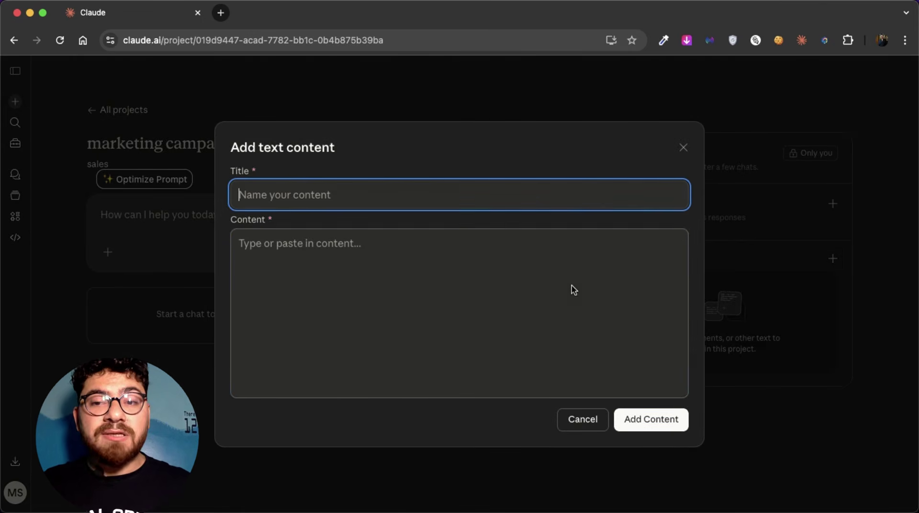
{"action": "left_click", "coordinate": [575, 335]}
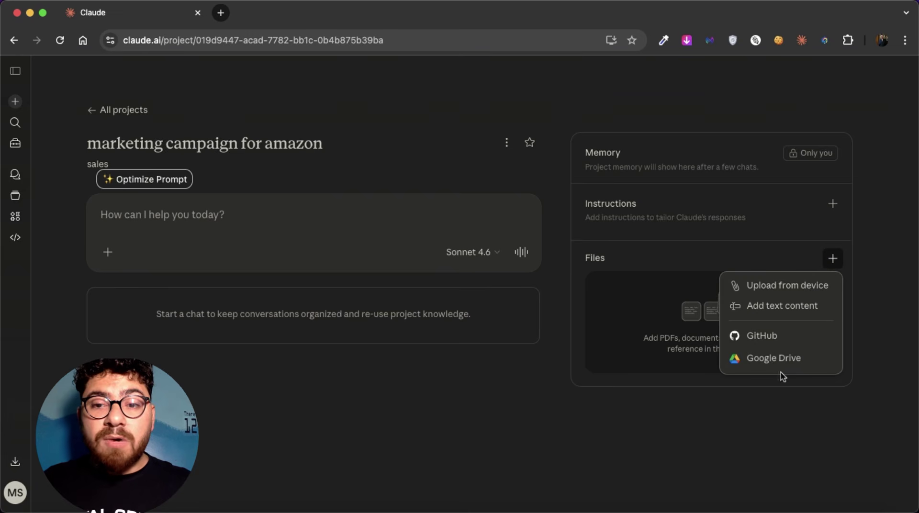
{"action": "key", "text": "Escape"}
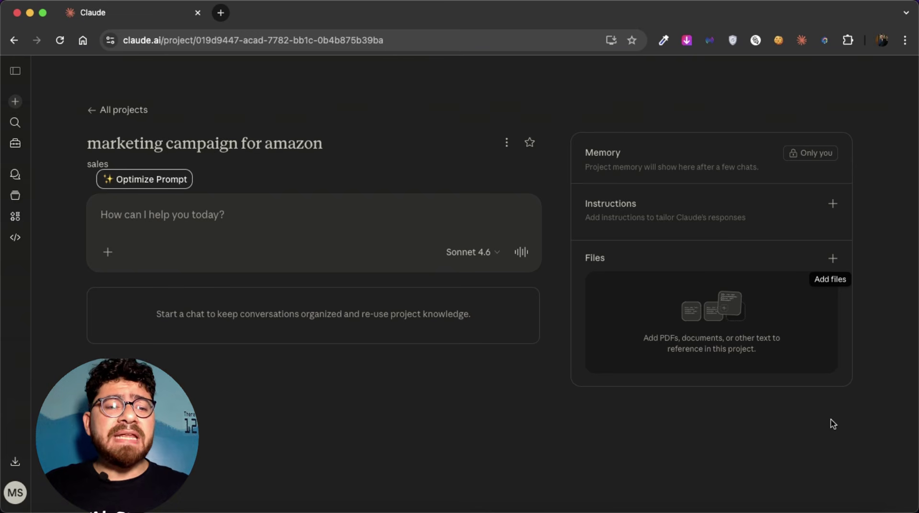
{"action": "triple_click", "coordinate": [799, 351]}
{"action": "left_click", "coordinate": [799, 351]}
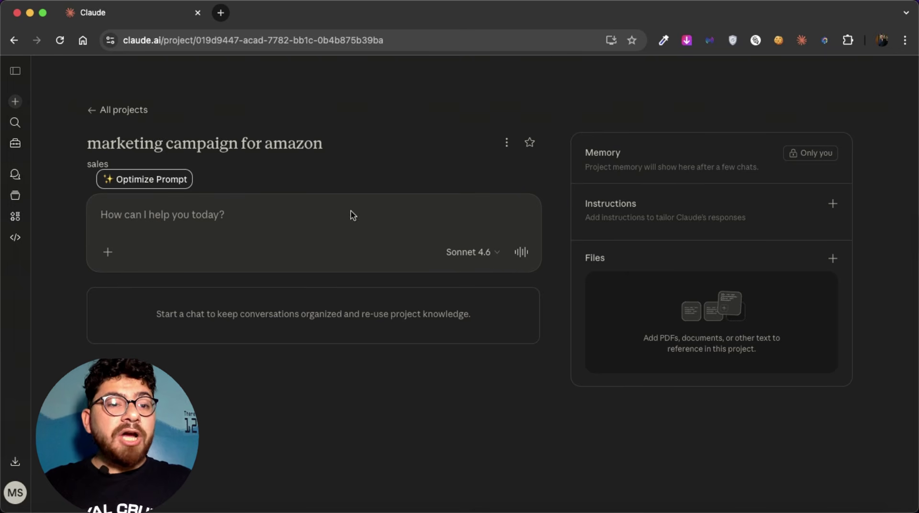
Leave the project and start a new artifact in the "Apps and websites" category
{"action": "left_click", "coordinate": [102, 111]}
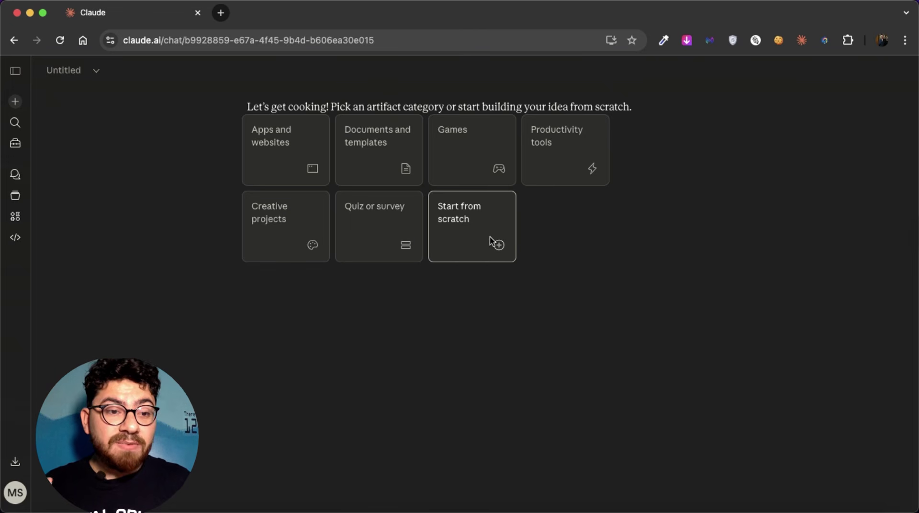
{"action": "left_click", "coordinate": [299, 166]}
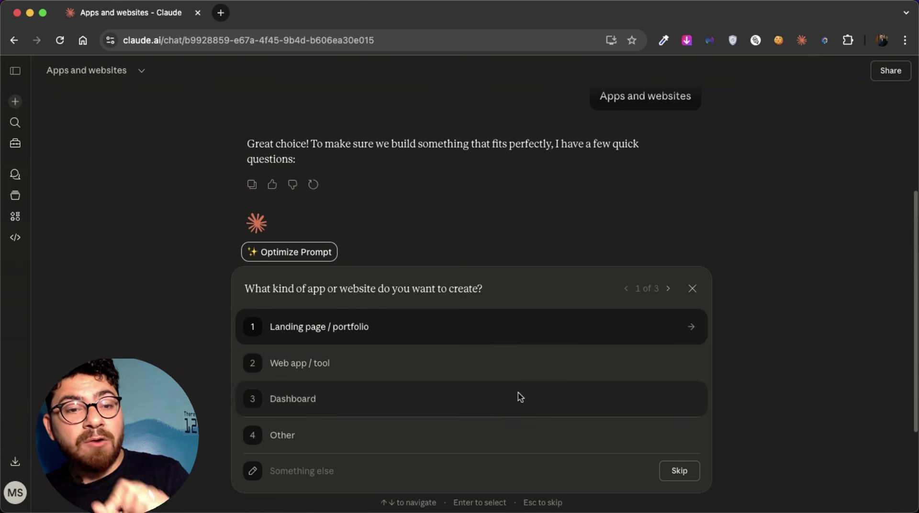
{"action": "scroll", "coordinate": [512, 412], "scroll_direction": "down", "scroll_amount": 2}
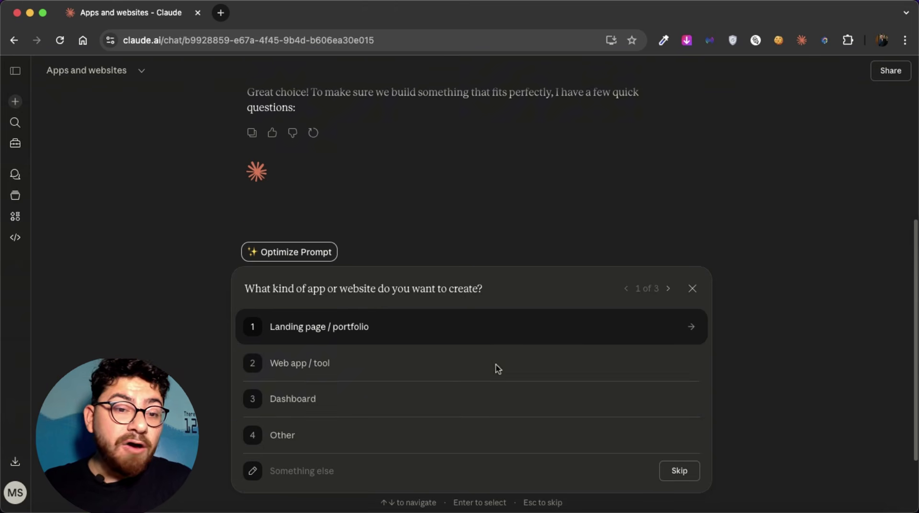
{"action": "scroll", "coordinate": [497, 363], "scroll_direction": "up", "scroll_amount": 5}
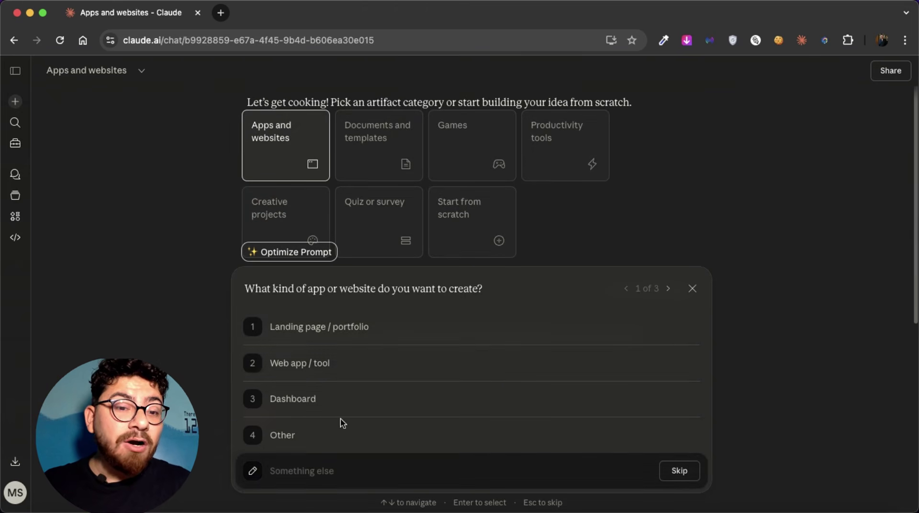
{"action": "scroll", "coordinate": [395, 165], "scroll_direction": "up", "scroll_amount": 1}
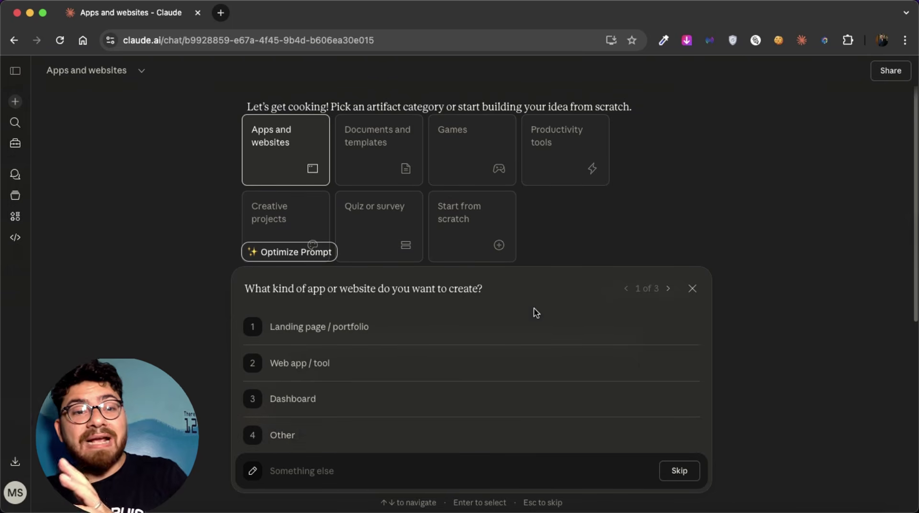
Answer the setup questions with "Landing page / portfolio", "My agency (AMB)" and "No, just static/interactive UI"
{"action": "left_click", "coordinate": [464, 330]}
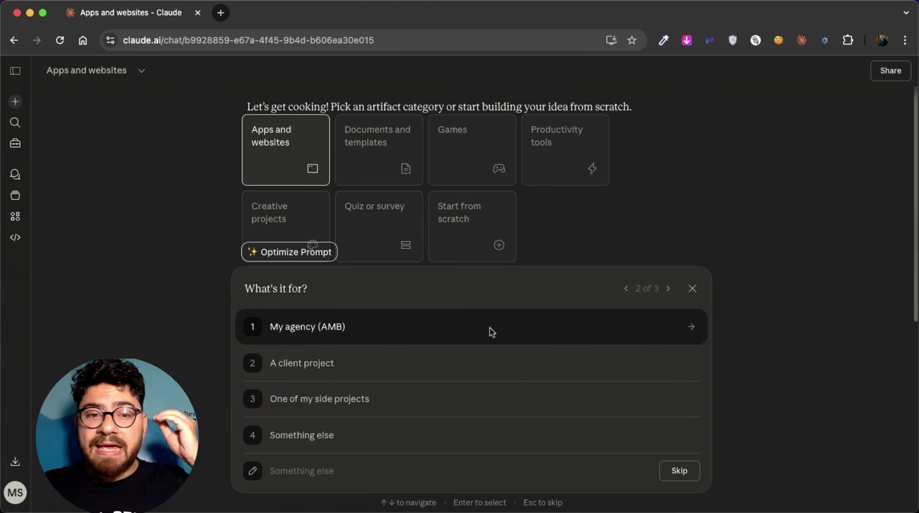
{"action": "left_click", "coordinate": [492, 331]}
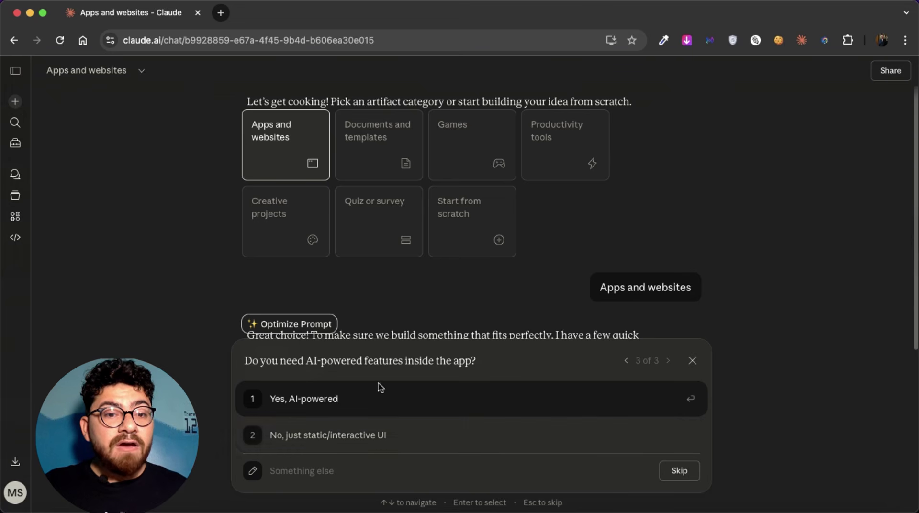
{"action": "left_click", "coordinate": [453, 435]}
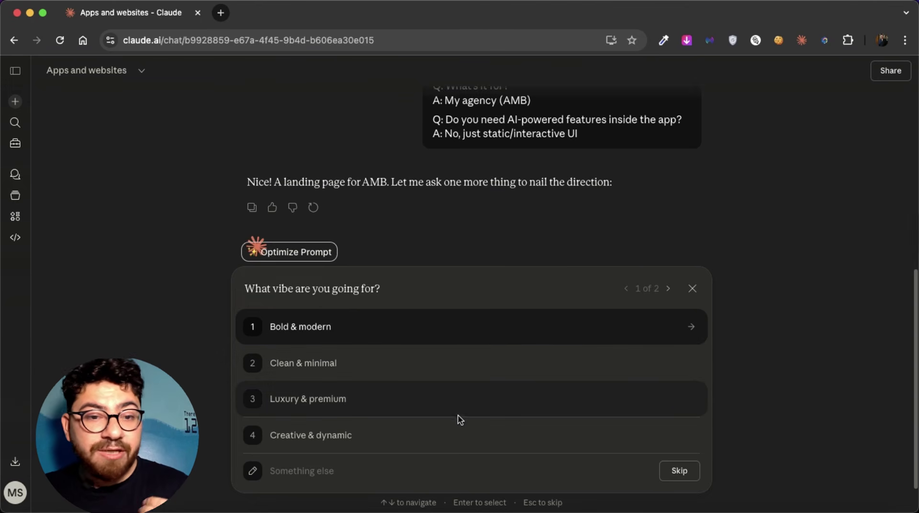
Choose the "Creative & dynamic" vibe and the "Hero + Services + About + Contact" sections for the landing page
{"action": "scroll", "coordinate": [455, 419], "scroll_direction": "up", "scroll_amount": 5}
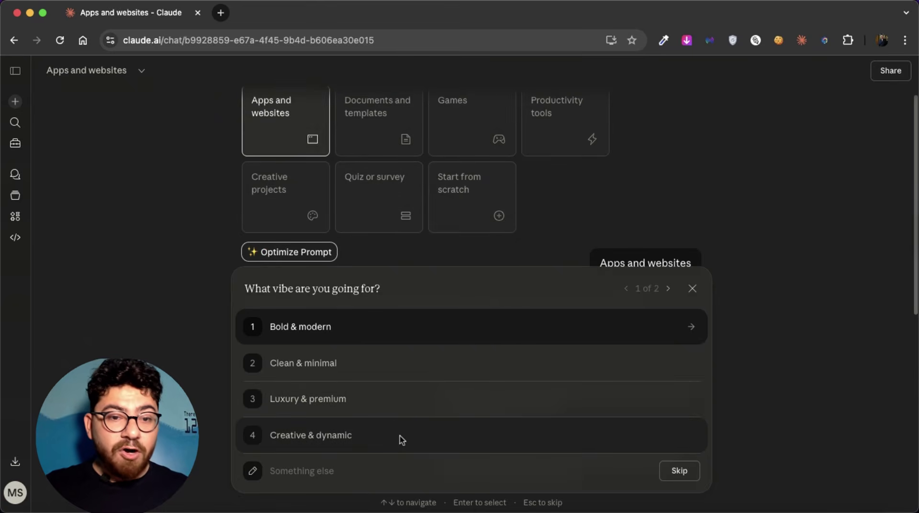
{"action": "left_click", "coordinate": [403, 439]}
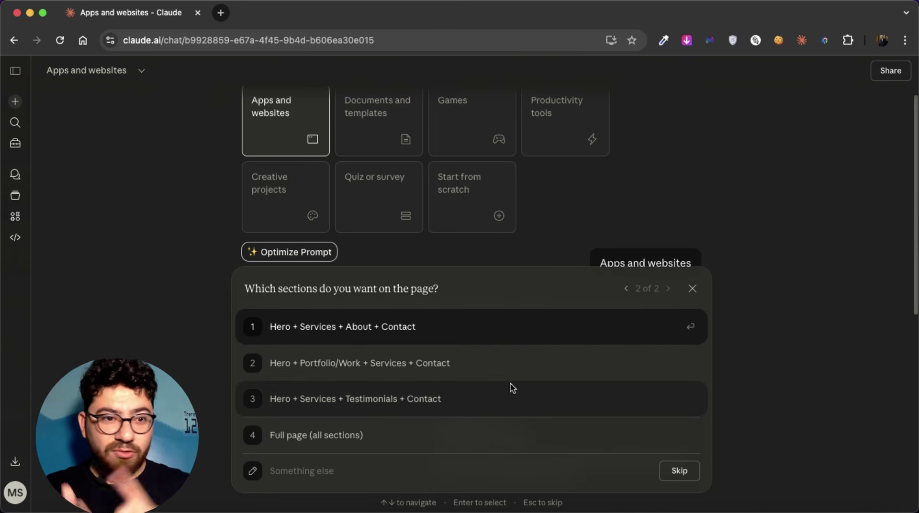
{"action": "scroll", "coordinate": [436, 416], "scroll_direction": "down", "scroll_amount": 1}
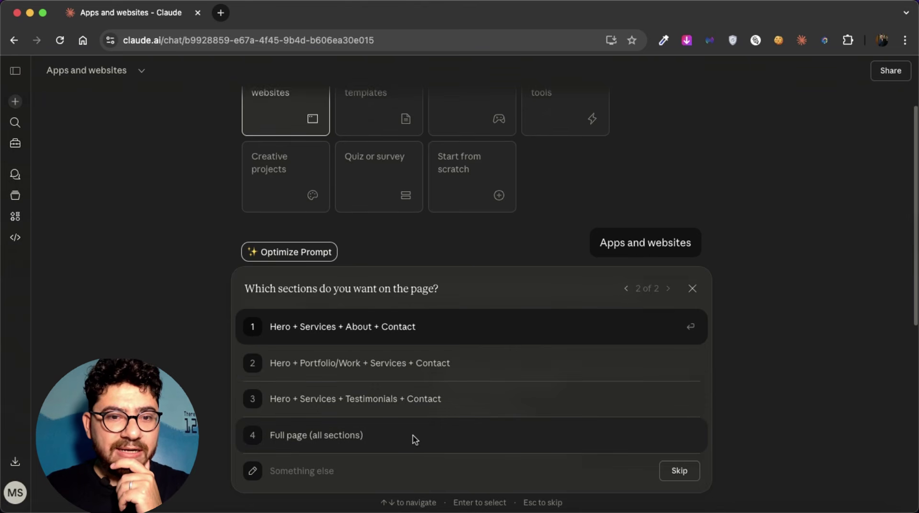
{"action": "scroll", "coordinate": [430, 391], "scroll_direction": "up", "scroll_amount": 2}
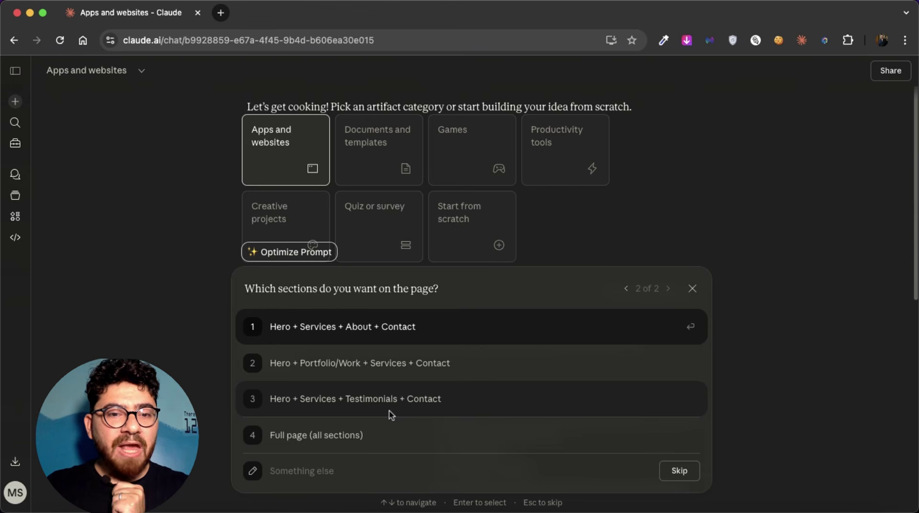
{"action": "left_click", "coordinate": [391, 337]}
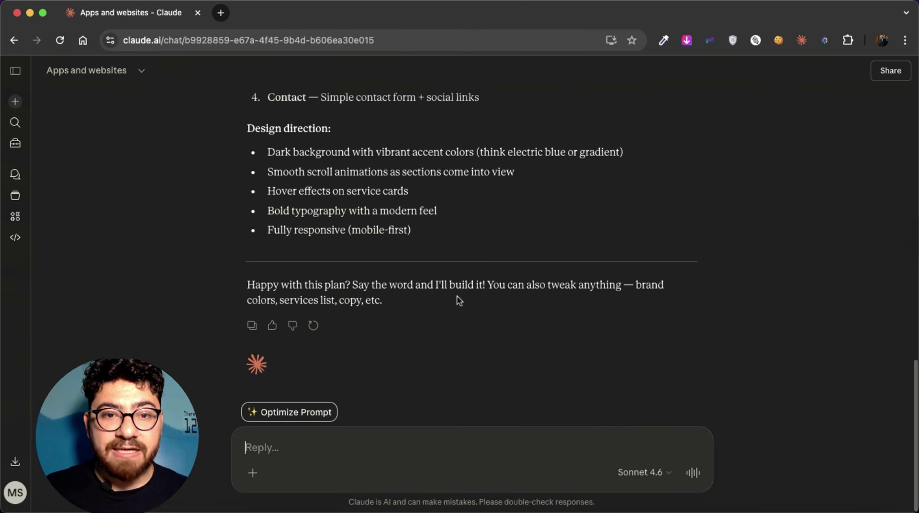
Review the proposed landing page plan and reply "go ahead" to have it built
{"action": "scroll", "coordinate": [608, 316], "scroll_direction": "up", "scroll_amount": 2}
{"action": "scroll", "coordinate": [611, 318], "scroll_direction": "up", "scroll_amount": 2}
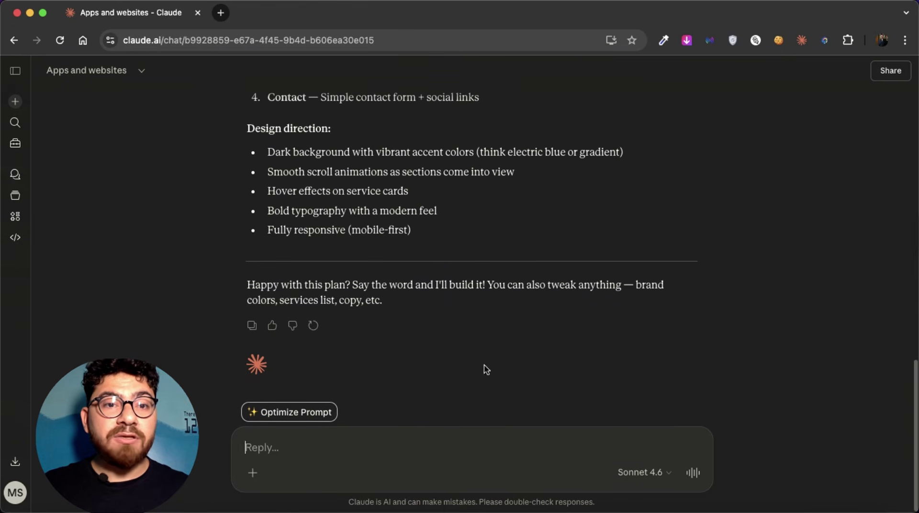
{"action": "type", "text": "go ahead"}
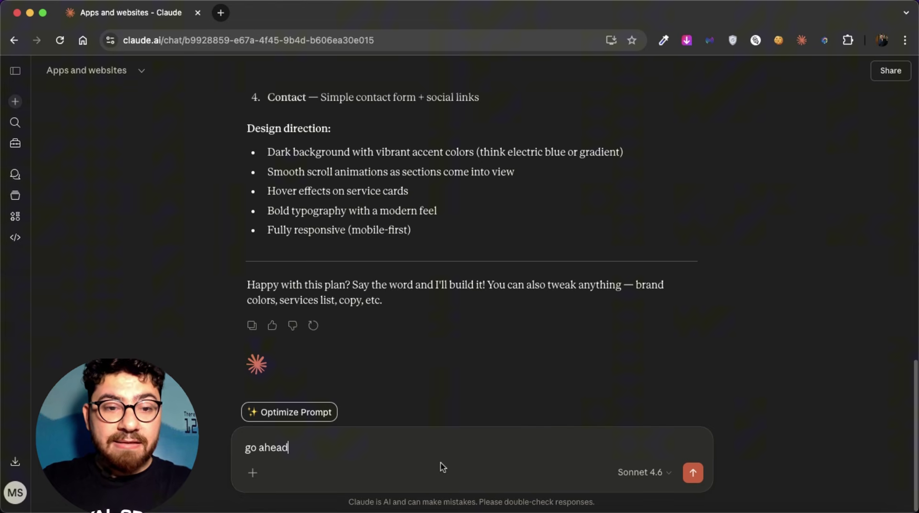
{"action": "key", "text": "Return"}
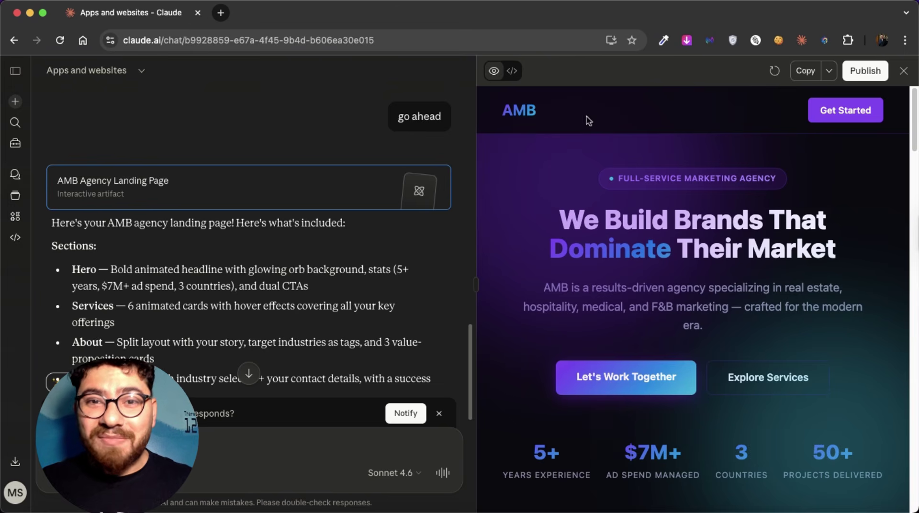
Examine the generated AMB landing page from its hero through the services, about and contact sections
{"action": "scroll", "coordinate": [737, 215], "scroll_direction": "down", "scroll_amount": 4}
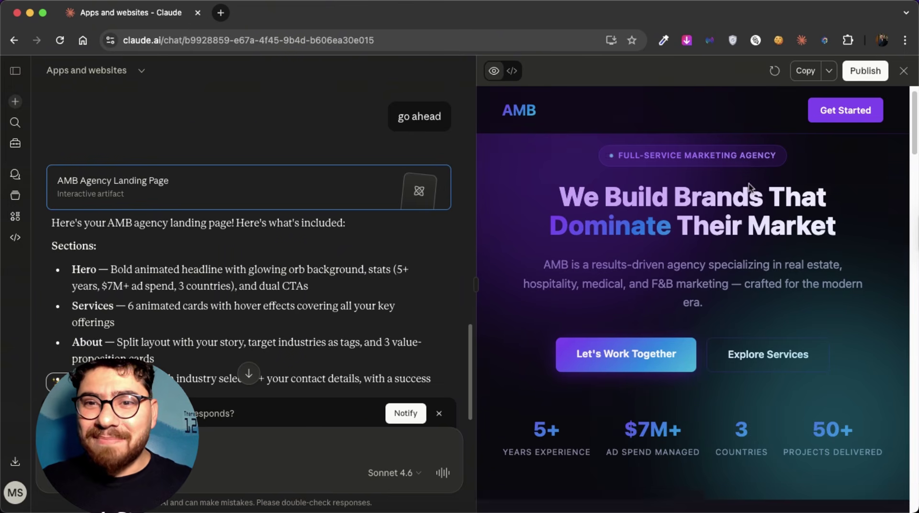
{"action": "scroll", "coordinate": [722, 249], "scroll_direction": "down", "scroll_amount": 6}
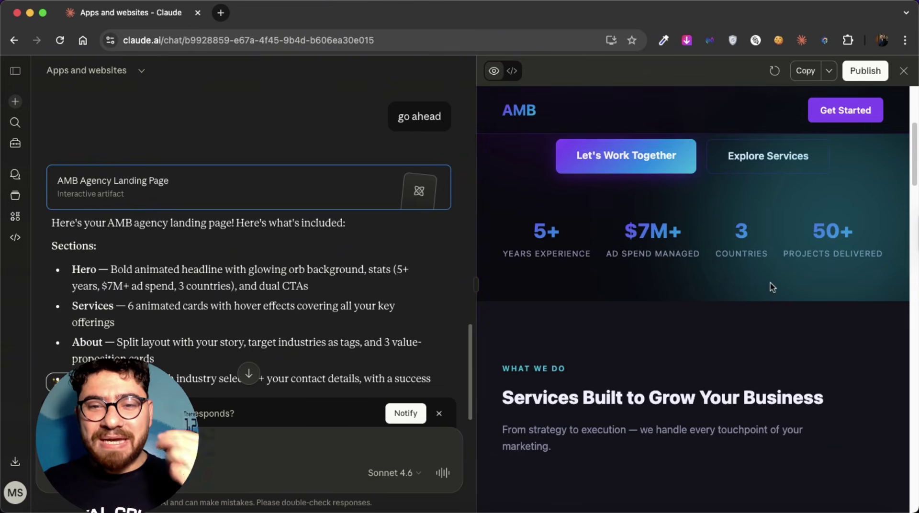
{"action": "scroll", "coordinate": [620, 309], "scroll_direction": "down", "scroll_amount": 7}
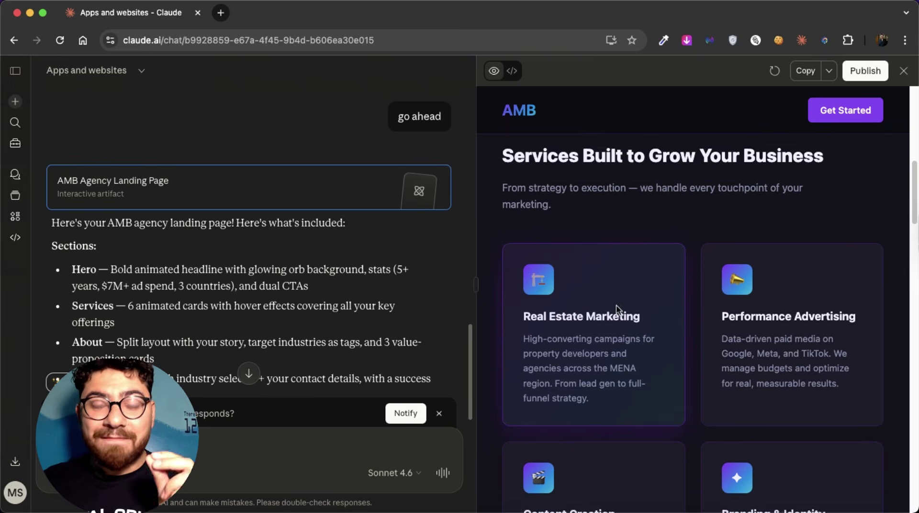
{"action": "scroll", "coordinate": [695, 280], "scroll_direction": "down", "scroll_amount": 5}
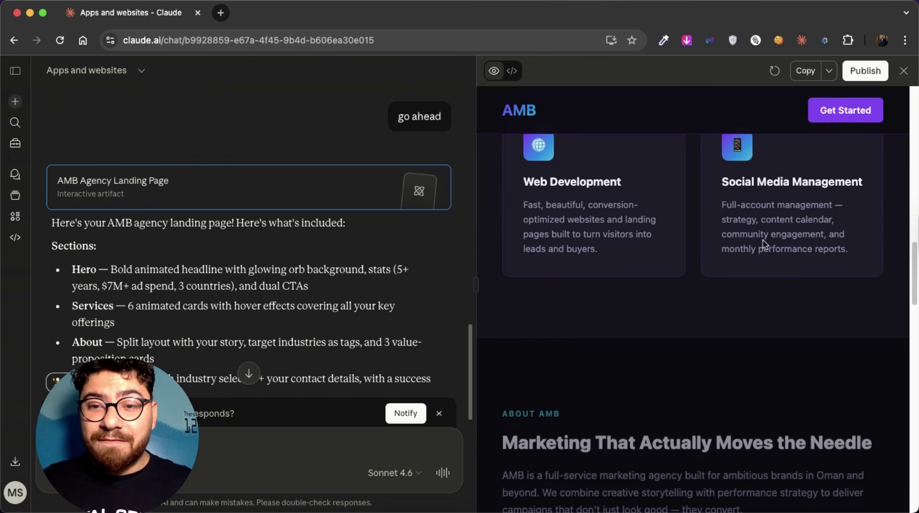
{"action": "scroll", "coordinate": [656, 273], "scroll_direction": "up", "scroll_amount": 3}
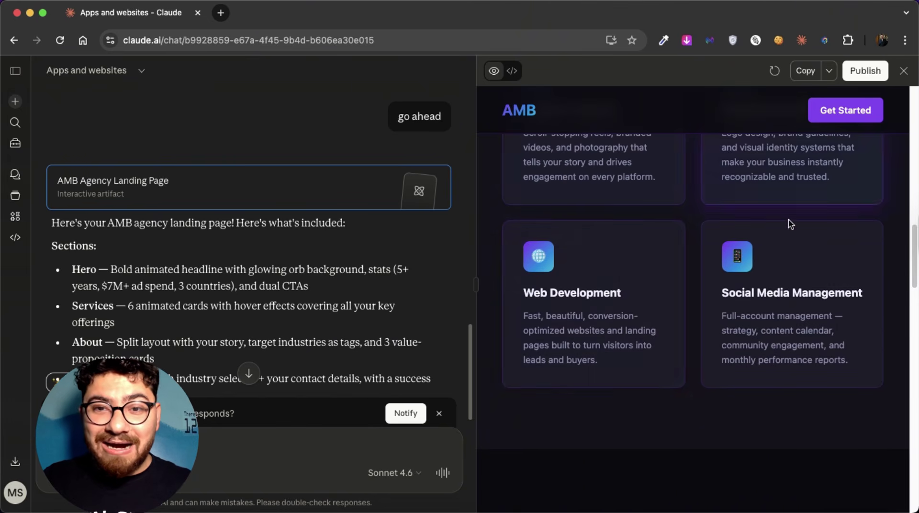
{"action": "scroll", "coordinate": [616, 318], "scroll_direction": "down", "scroll_amount": 9}
{"action": "scroll", "coordinate": [551, 199], "scroll_direction": "down", "scroll_amount": 1}
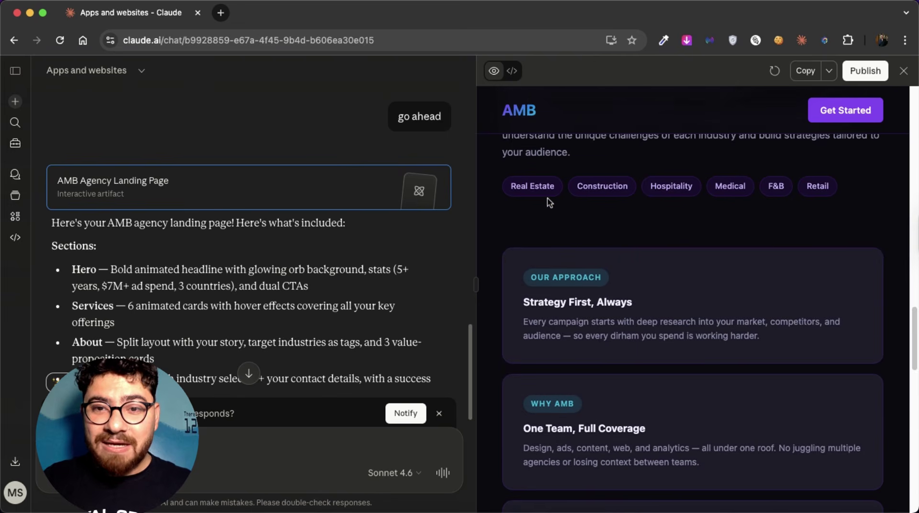
{"action": "scroll", "coordinate": [621, 202], "scroll_direction": "up", "scroll_amount": 3}
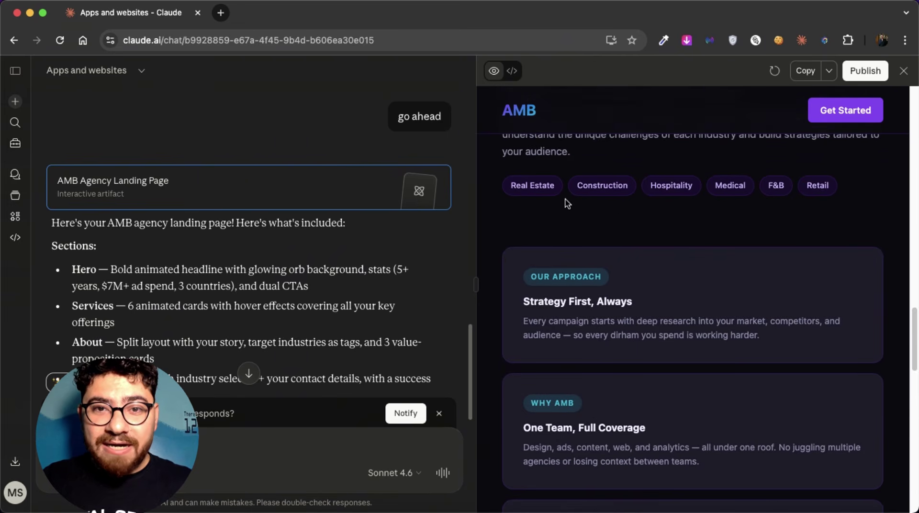
{"action": "scroll", "coordinate": [776, 314], "scroll_direction": "down", "scroll_amount": 6}
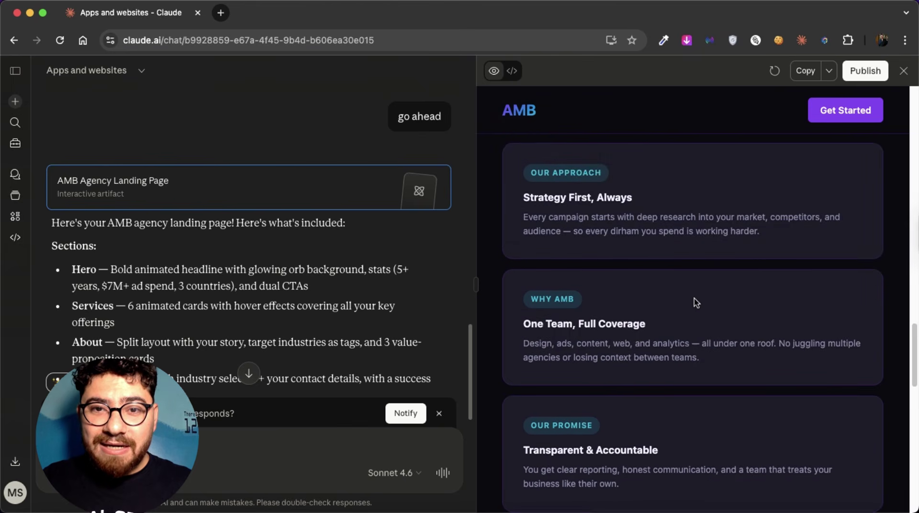
{"action": "scroll", "coordinate": [718, 316], "scroll_direction": "down", "scroll_amount": 5}
{"action": "scroll", "coordinate": [728, 354], "scroll_direction": "down", "scroll_amount": 6}
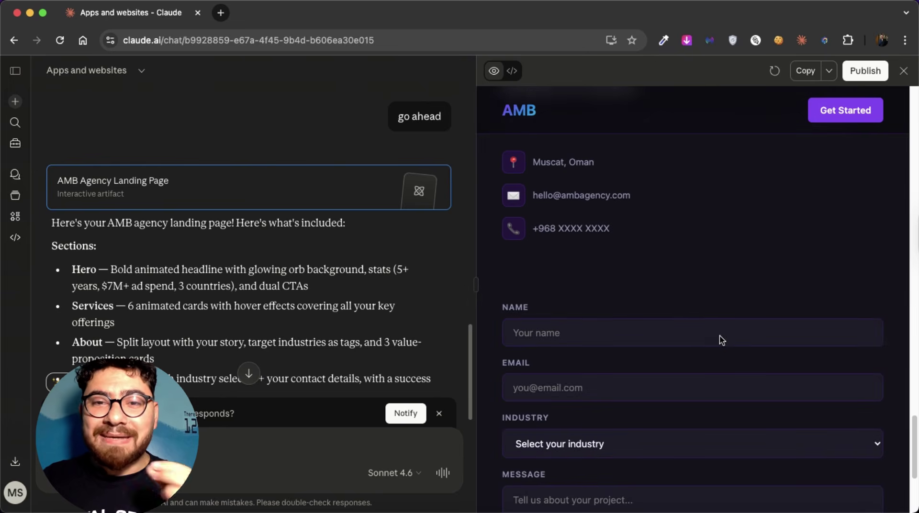
Test the landing page's contact form and its contact link, dismissing the external link request
{"action": "left_click", "coordinate": [722, 344]}
{"action": "scroll", "coordinate": [718, 372], "scroll_direction": "down", "scroll_amount": 4}
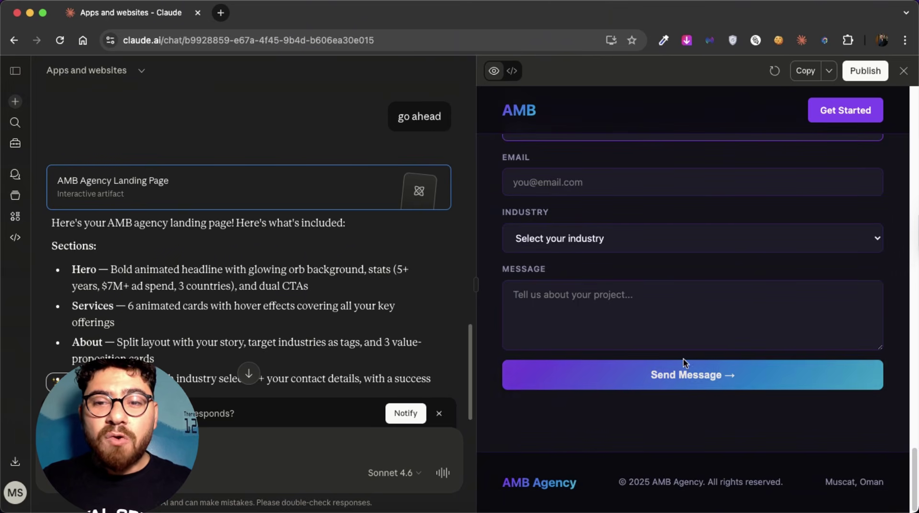
{"action": "left_click", "coordinate": [750, 264]}
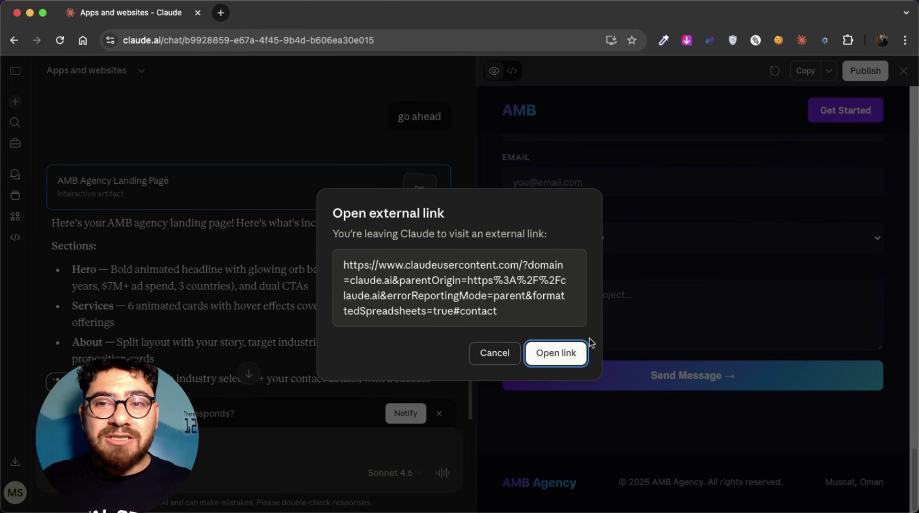
{"action": "left_click", "coordinate": [712, 303]}
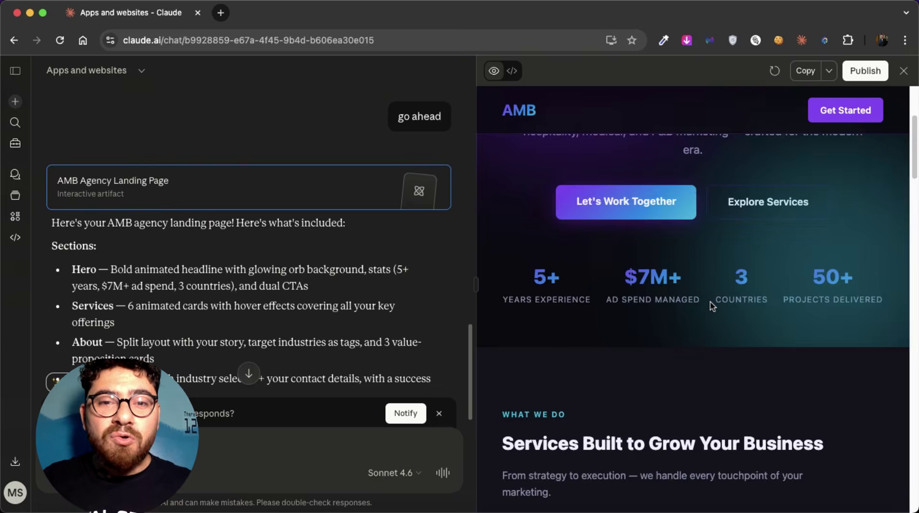
Check the industry options in the contact form and look over the landing page again from the hero section down
{"action": "scroll", "coordinate": [690, 312], "scroll_direction": "down", "scroll_amount": 5}
{"action": "left_click", "coordinate": [625, 241]}
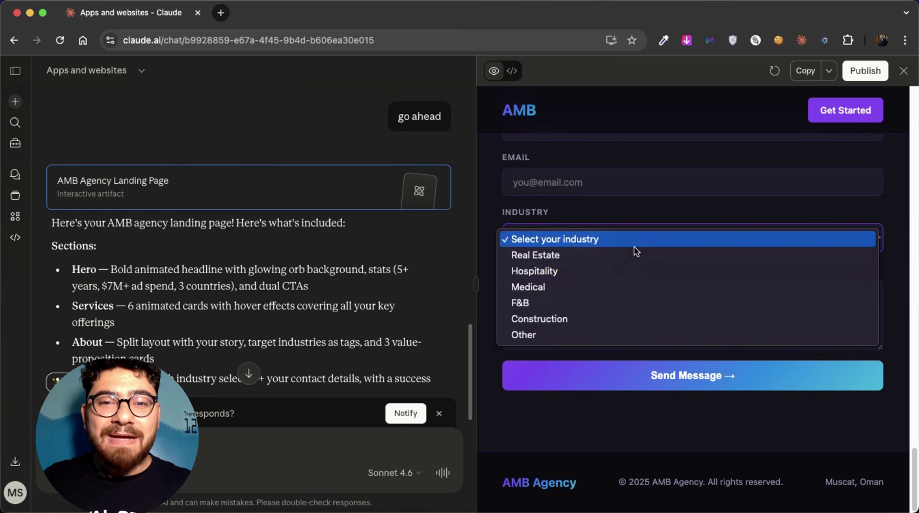
{"action": "left_click", "coordinate": [673, 271]}
{"action": "scroll", "coordinate": [702, 262], "scroll_direction": "up", "scroll_amount": 20}
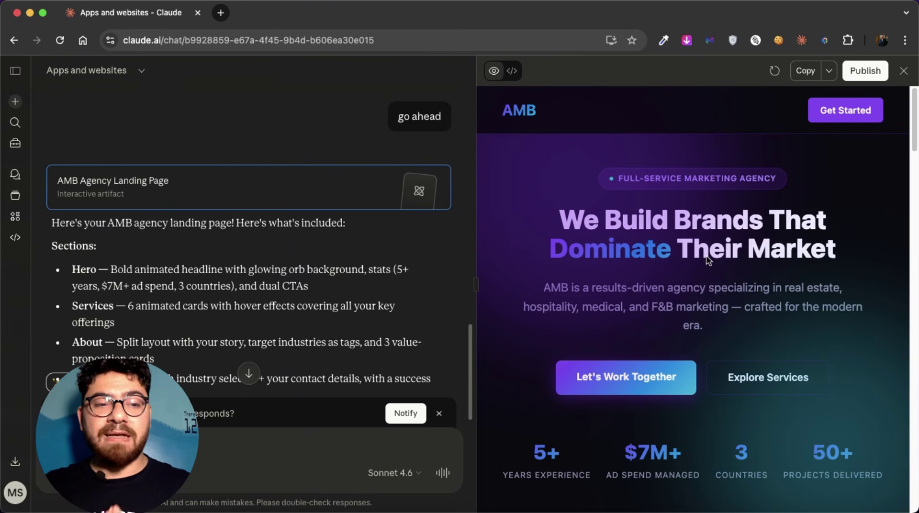
{"action": "scroll", "coordinate": [798, 265], "scroll_direction": "down", "scroll_amount": 4}
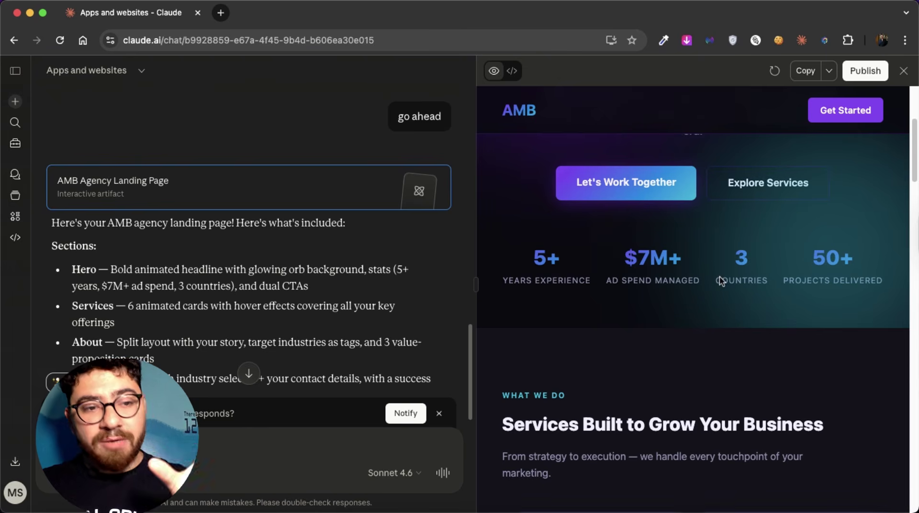
{"action": "scroll", "coordinate": [722, 280], "scroll_direction": "down", "scroll_amount": 10}
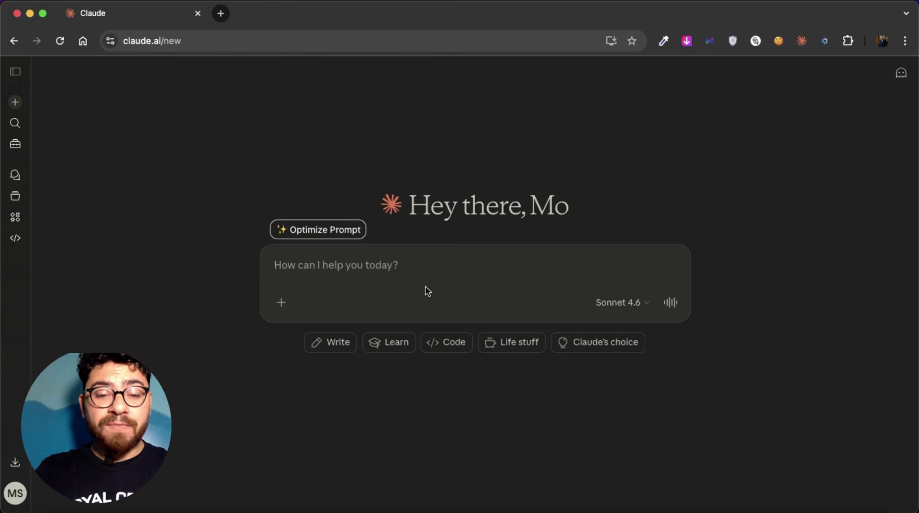
Begin a prompt in a new chat with "i wanna create a google ads campaign"
{"action": "type", "text": "i wanna c"}
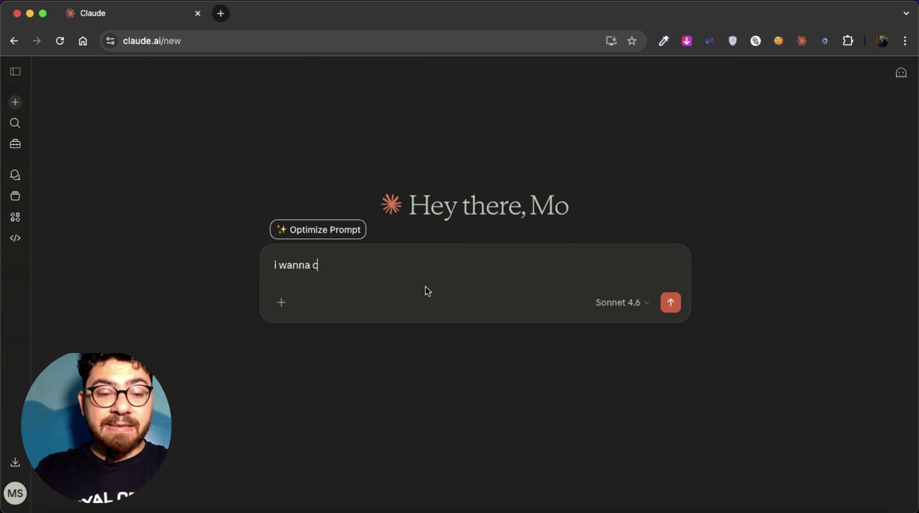
{"action": "type", "text": "reate a "}
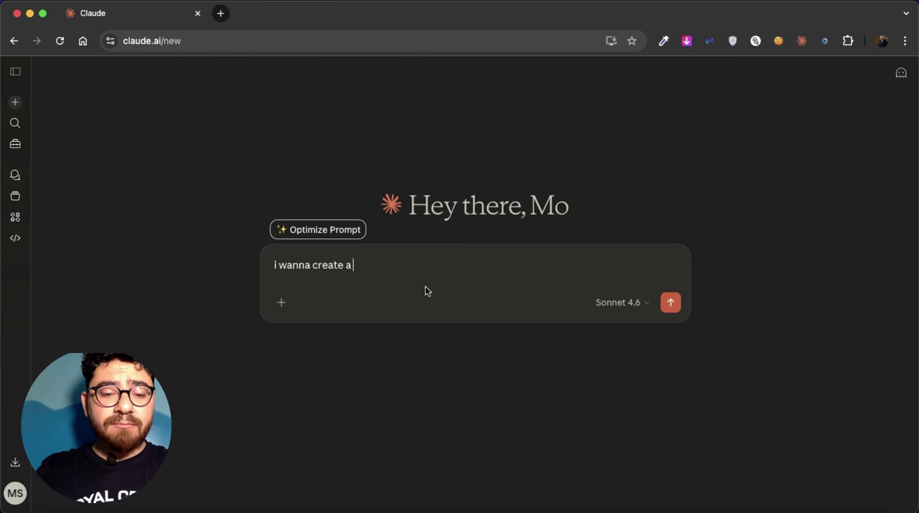
{"action": "type", "text": "google ads ca,p"}
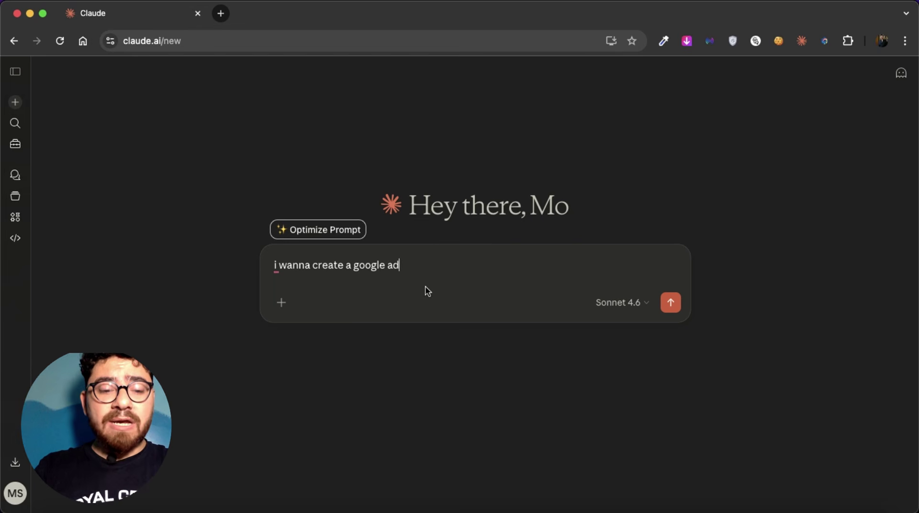
{"action": "key", "text": "BackSpace"}
{"action": "key", "text": "BackSpace"}
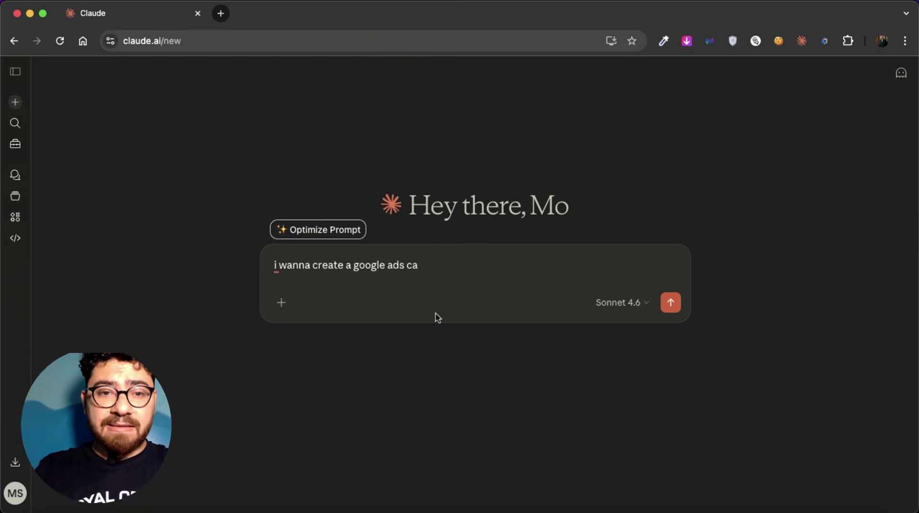
{"action": "type", "text": "mpaign"}
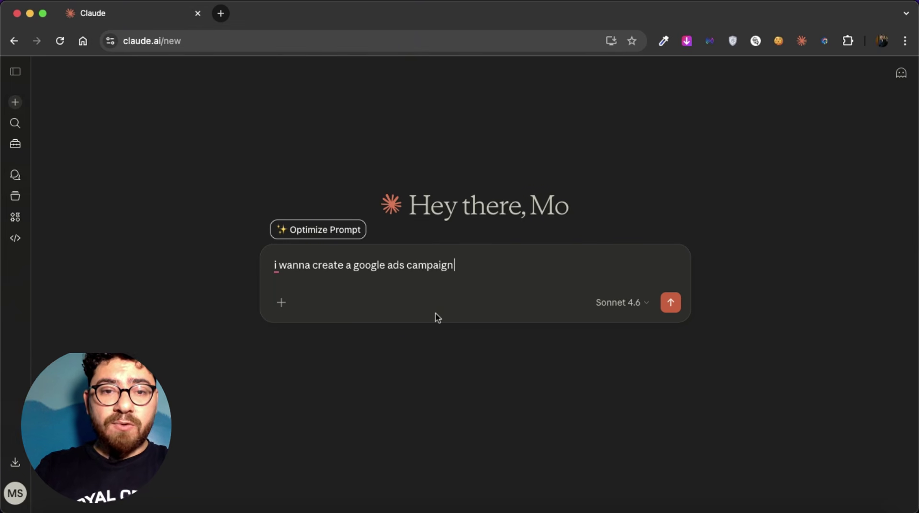
Extend the prompt with "and i want you to help me with the ad copy and the keywords"
{"action": "type", "text": " an"}
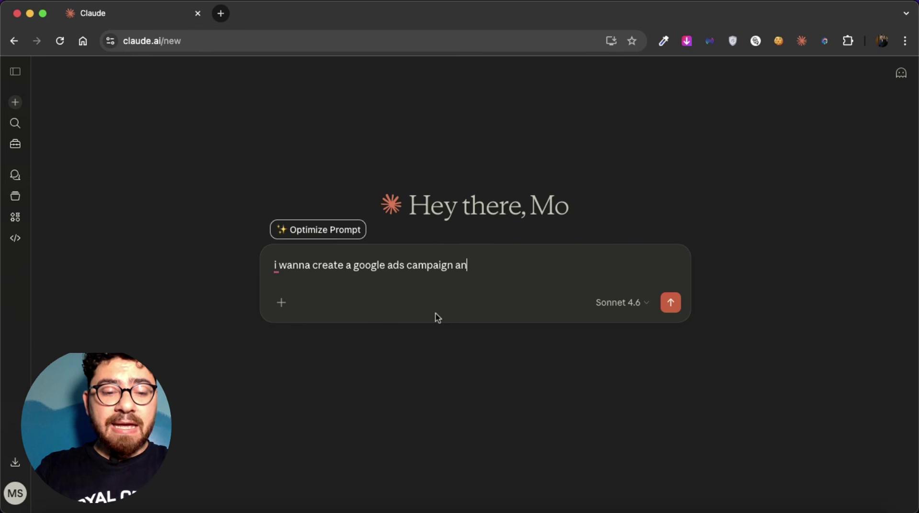
{"action": "type", "text": "d i want you t"}
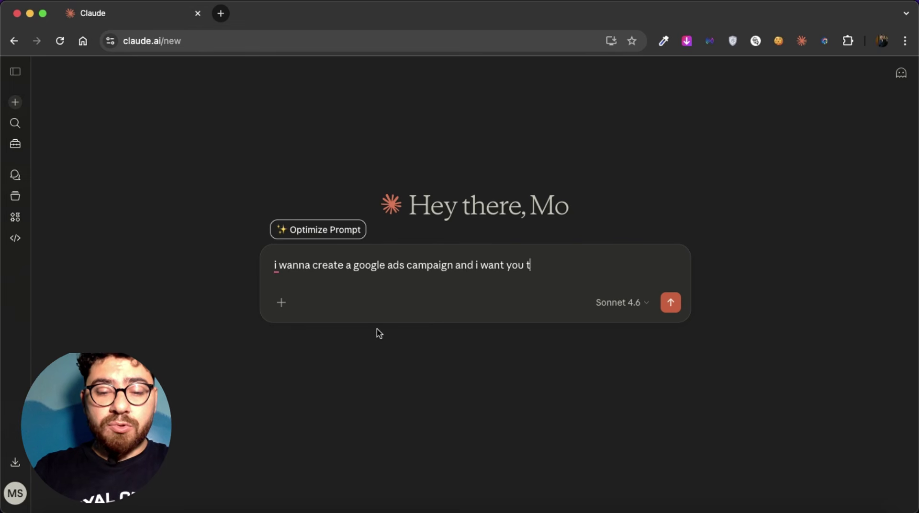
{"action": "type", "text": "o help me woth"}
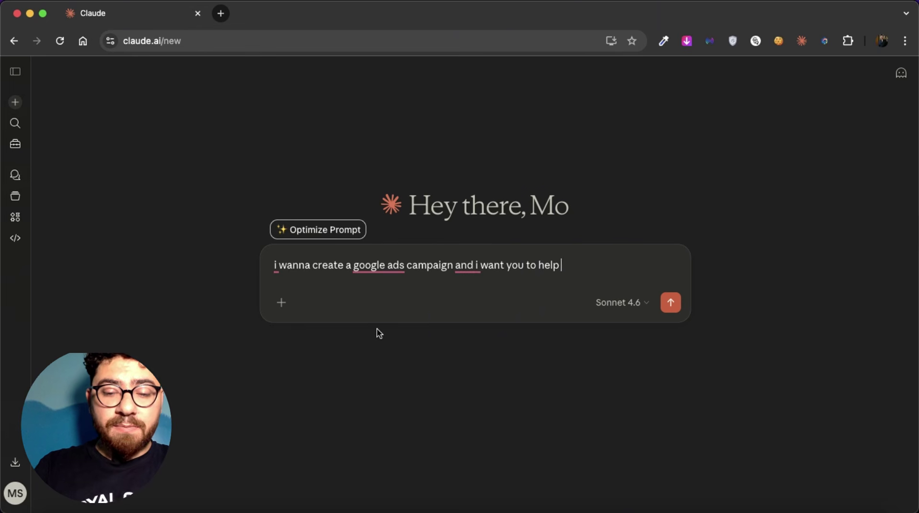
{"action": "key", "text": "BackSpace"}
{"action": "key", "text": "BackSpace"}
{"action": "key", "text": "BackSpace"}
{"action": "key", "text": "BackSpace"}
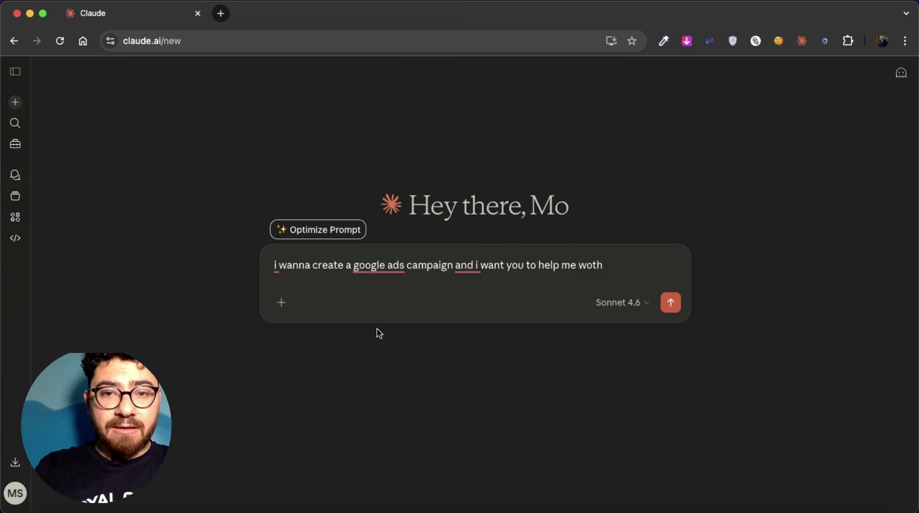
{"action": "type", "text": "ith the ad copy"}
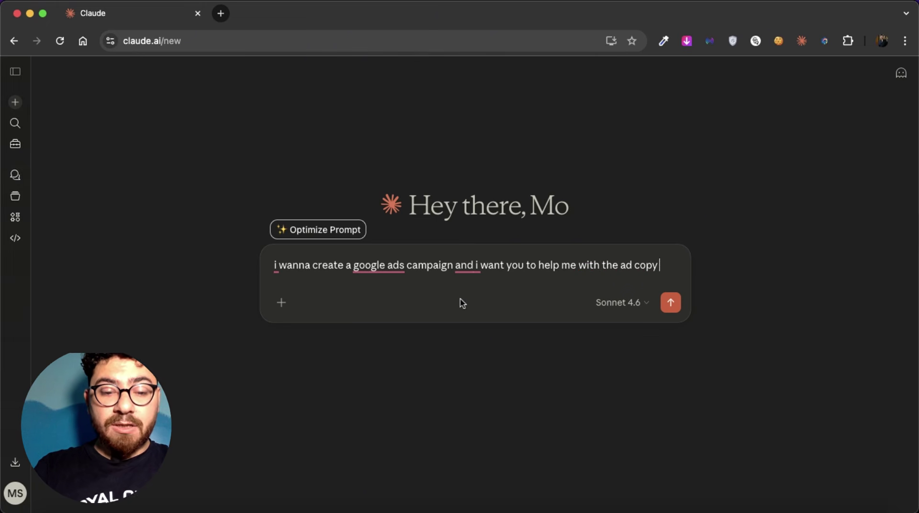
{"action": "type", "text": " and"}
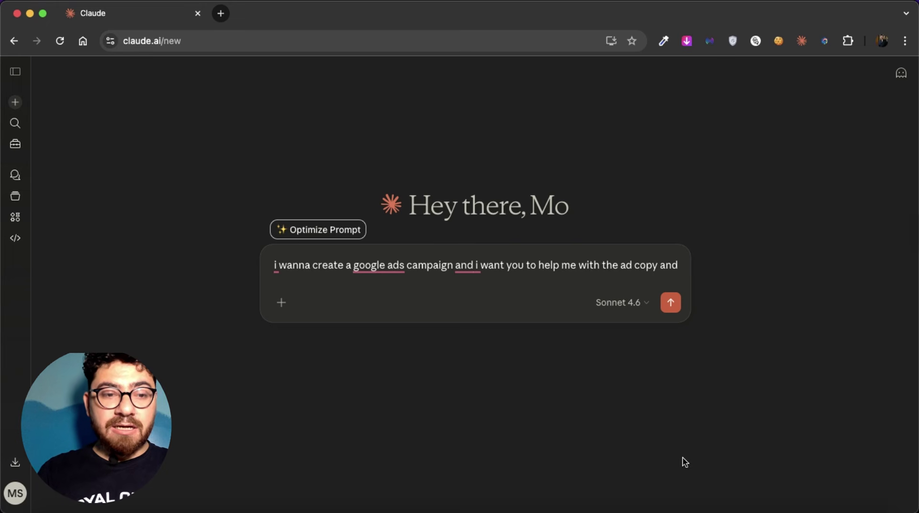
{"action": "type", "text": " the e"}
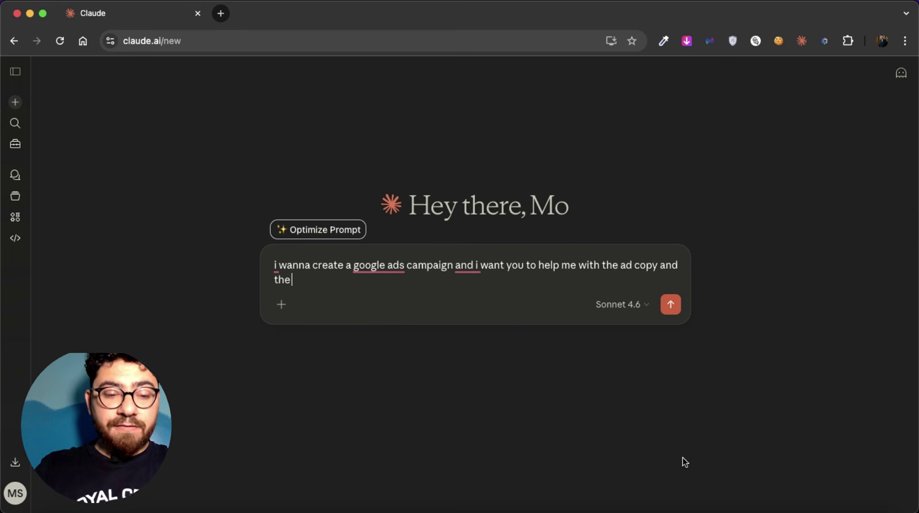
{"action": "key", "text": "BackSpace"}
{"action": "key", "text": "BackSpace"}
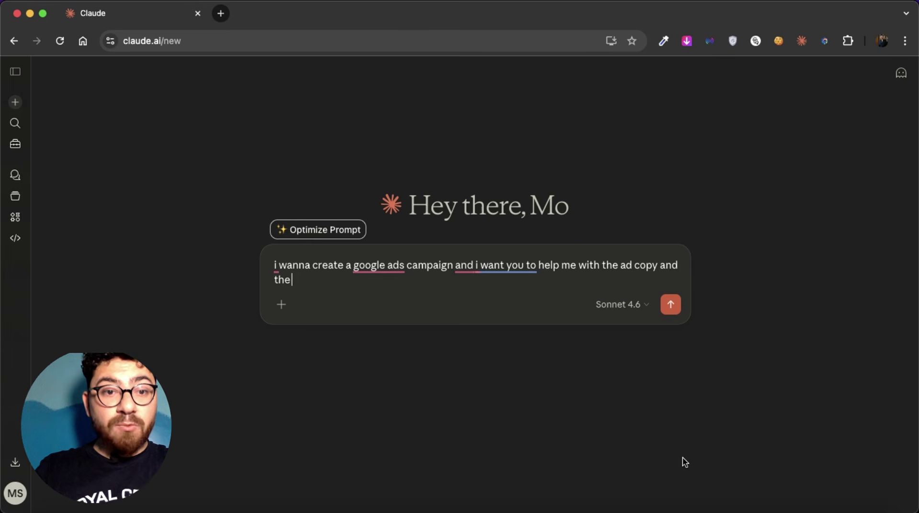
{"action": "type", "text": "keywor"}
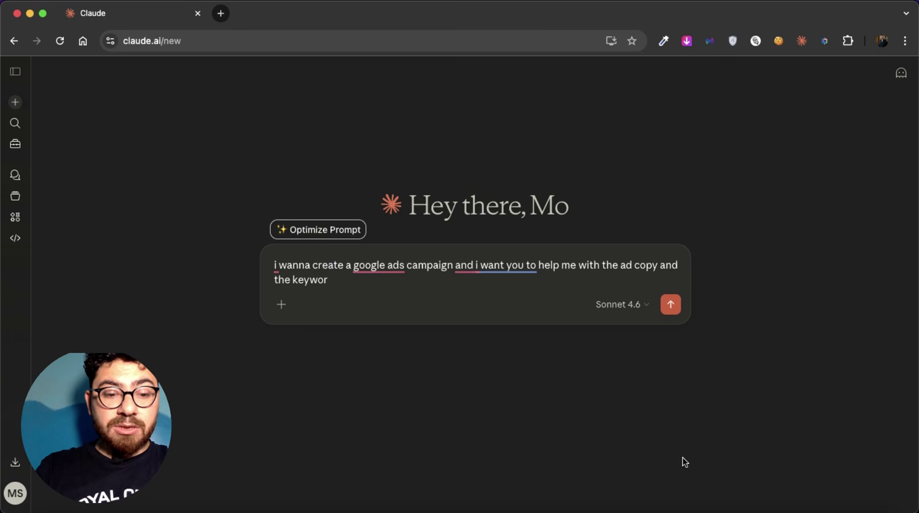
{"action": "type", "text": "ds"}
Start a new paragraph in the prompt with "this campaign is for en ecoomerce"
{"action": "key", "text": "shift+Return"}
{"action": "key", "text": "shift+Return"}
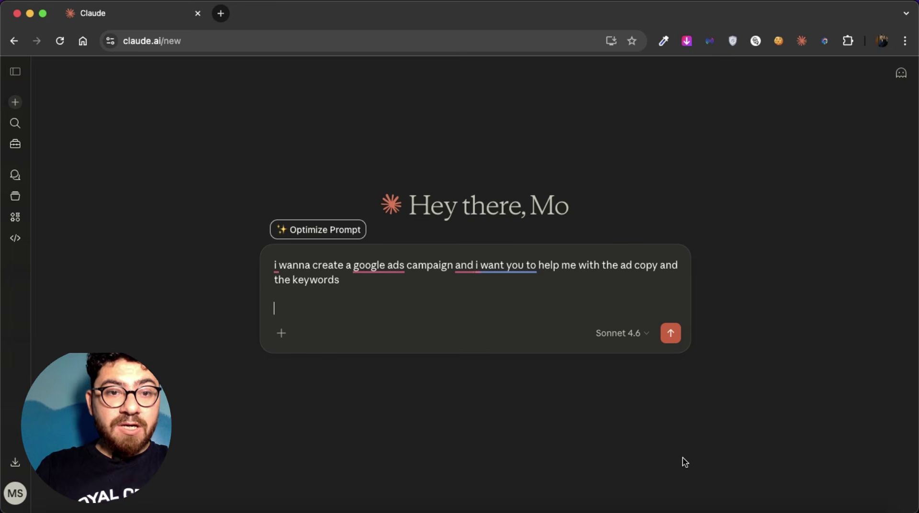
{"action": "type", "text": "this"}
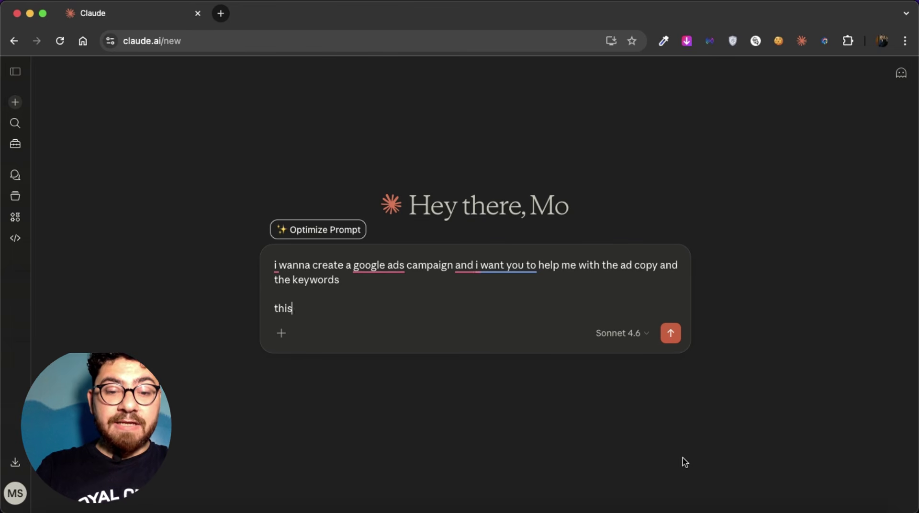
{"action": "type", "text": " campaign is for"}
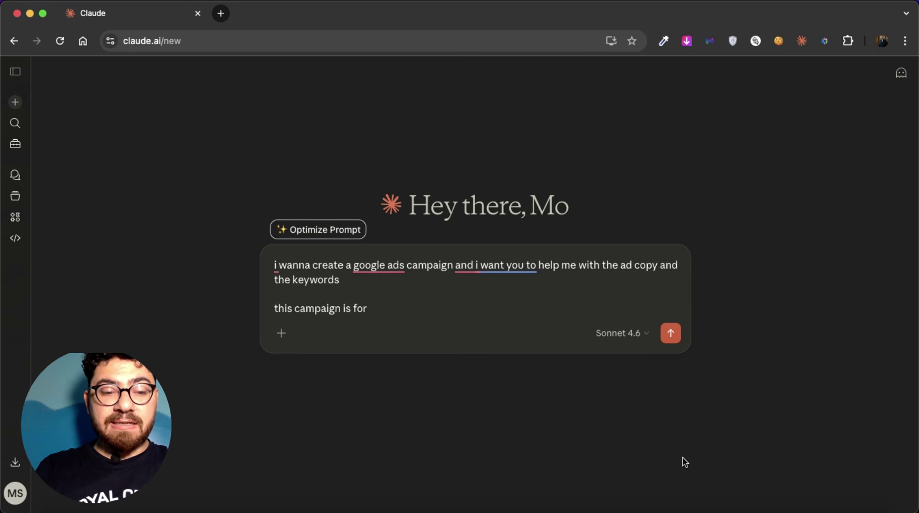
{"action": "type", "text": " en ec"}
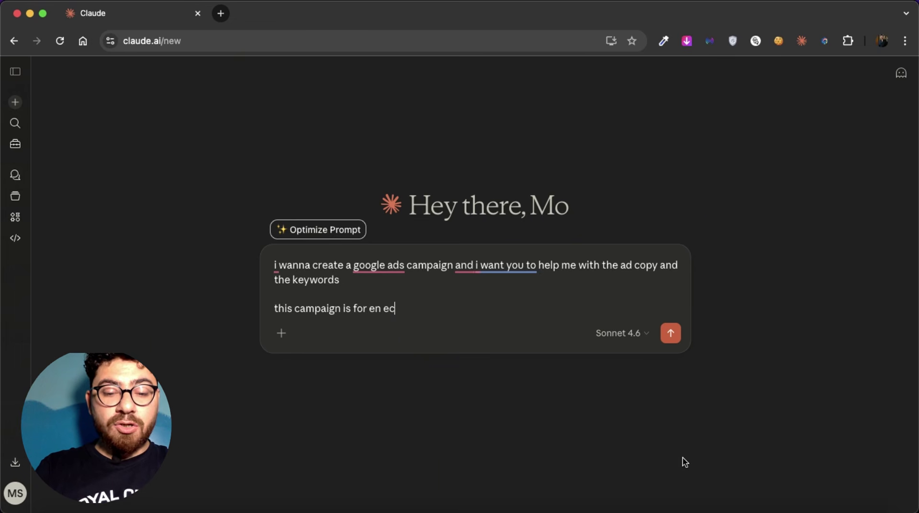
{"action": "type", "text": "oomerce "}
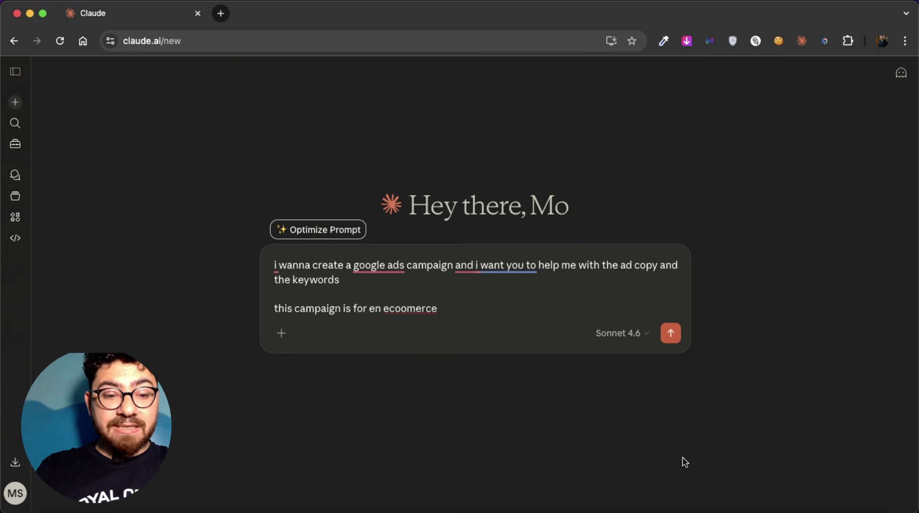
Continue the campaign sentence with "store called", using "store" instead of "website"
{"action": "type", "text": "website"}
{"action": "key", "text": "BackSpace"}
{"action": "key", "text": "BackSpace"}
{"action": "key", "text": "BackSpace"}
{"action": "key", "text": "BackSpace"}
{"action": "key", "text": "BackSpace"}
{"action": "key", "text": "BackSpace"}
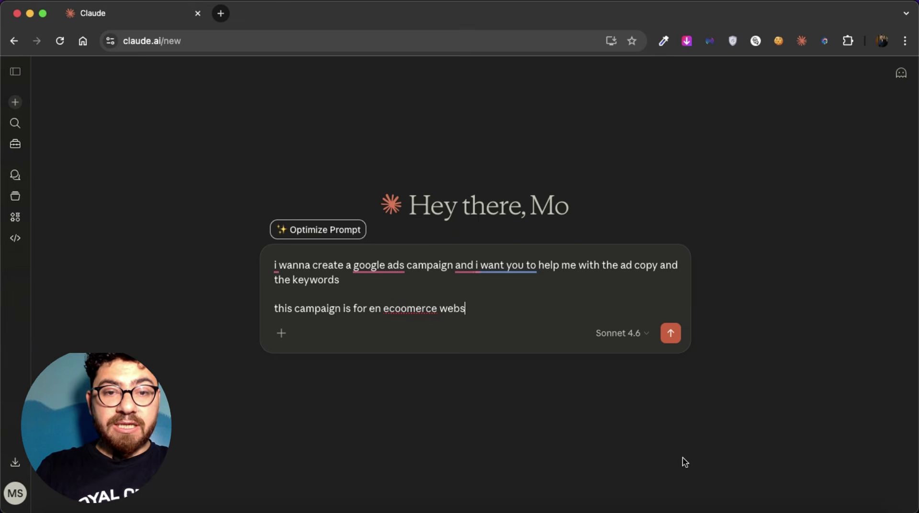
{"action": "key", "text": "BackSpace"}
{"action": "type", "text": "st"}
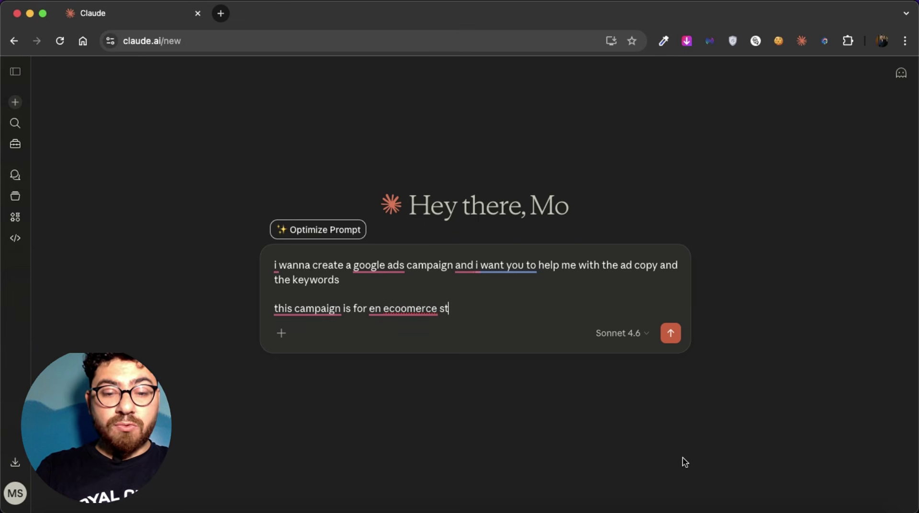
{"action": "type", "text": "ore called"}
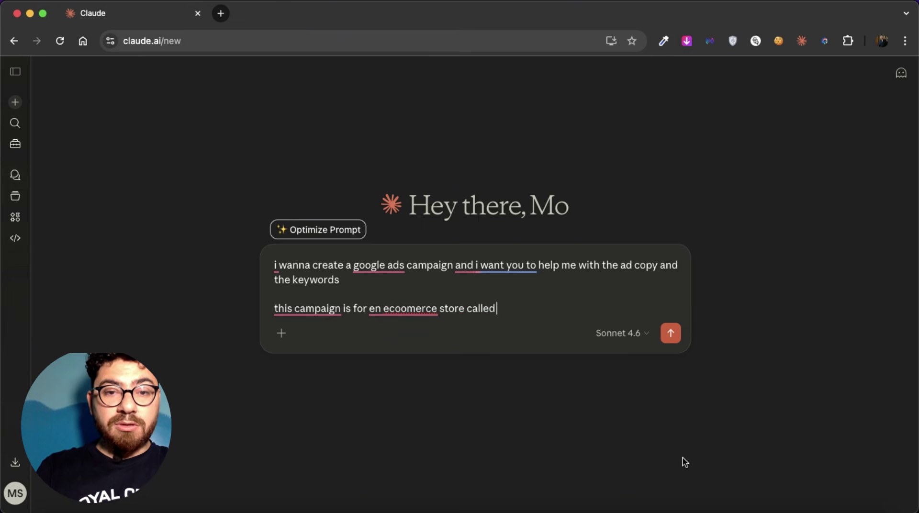
Finish the campaign sentence with the store name "digital4arabs"
{"action": "type", "text": " dig"}
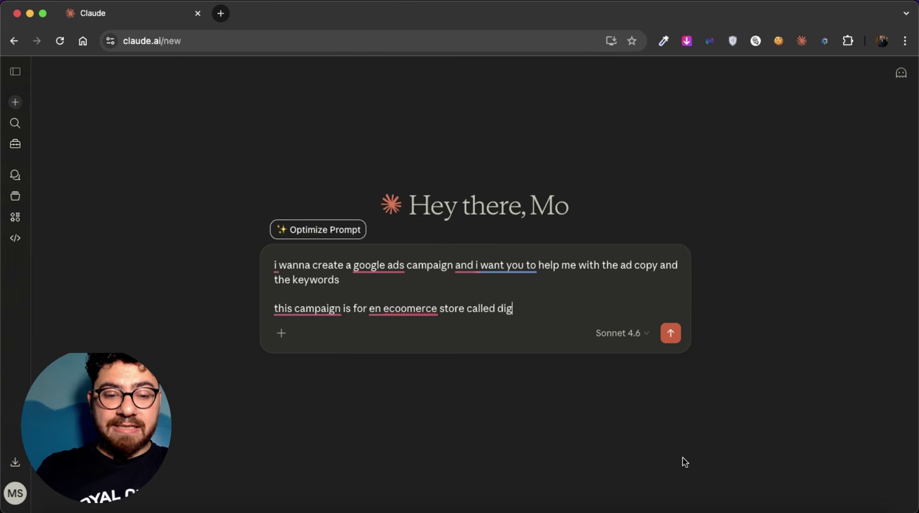
{"action": "type", "text": "ital4"}
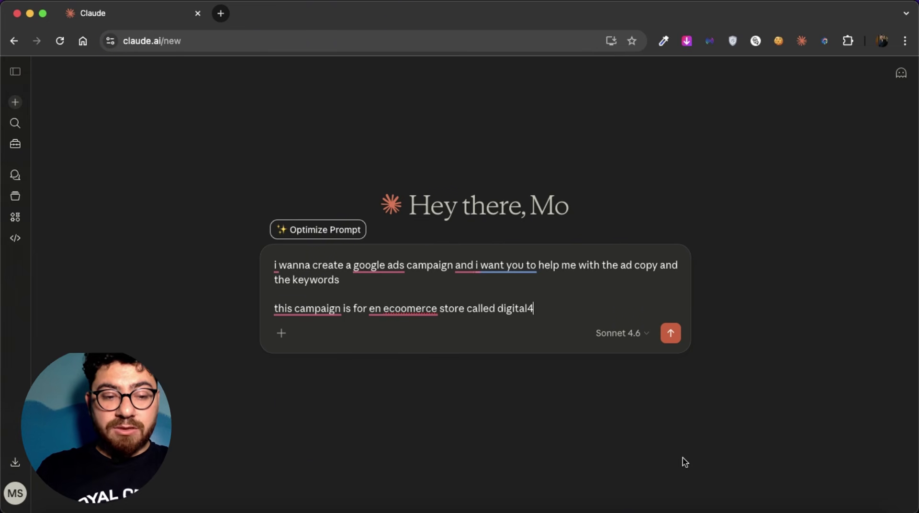
{"action": "type", "text": "ara"}
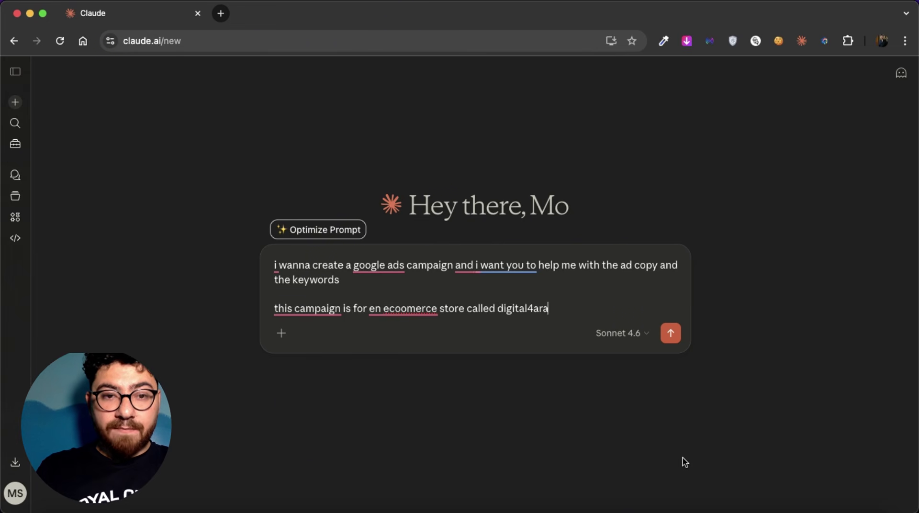
{"action": "key", "text": "BackSpace"}
{"action": "key", "text": "BackSpace"}
{"action": "key", "text": "BackSpace"}
{"action": "key", "text": "BackSpace"}
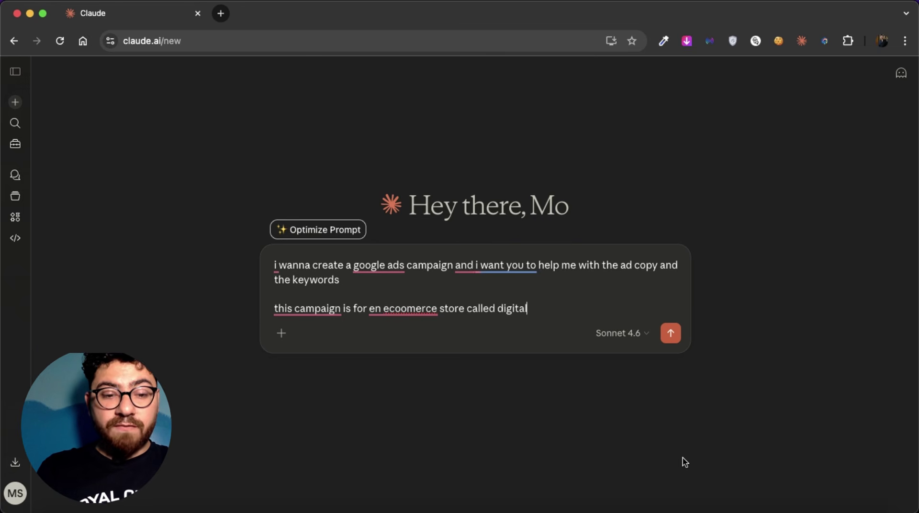
{"action": "type", "text": "4arabs"}
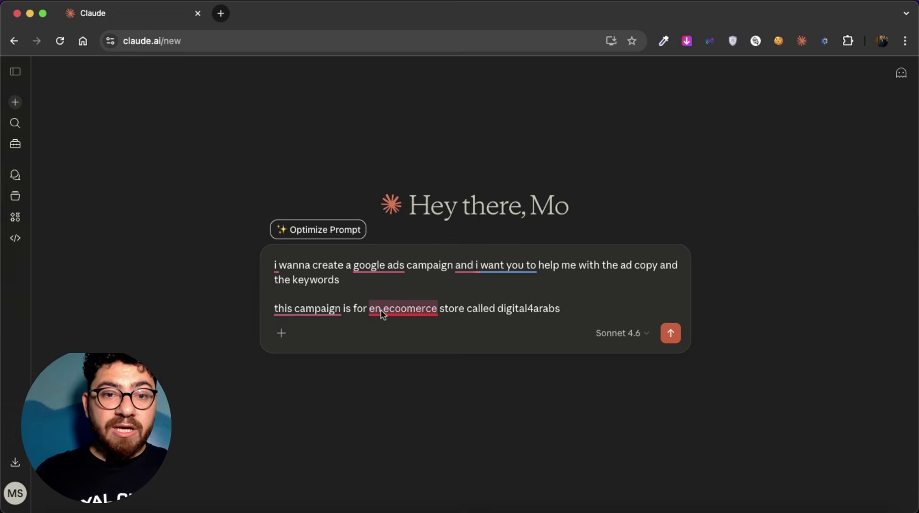
Apply the suggested corrections "an e-commerce" and "This campaign" in the second paragraph of the prompt
{"action": "mouse_move", "coordinate": [380, 313]}
{"action": "left_click", "coordinate": [412, 349]}
{"action": "mouse_move", "coordinate": [295, 307]}
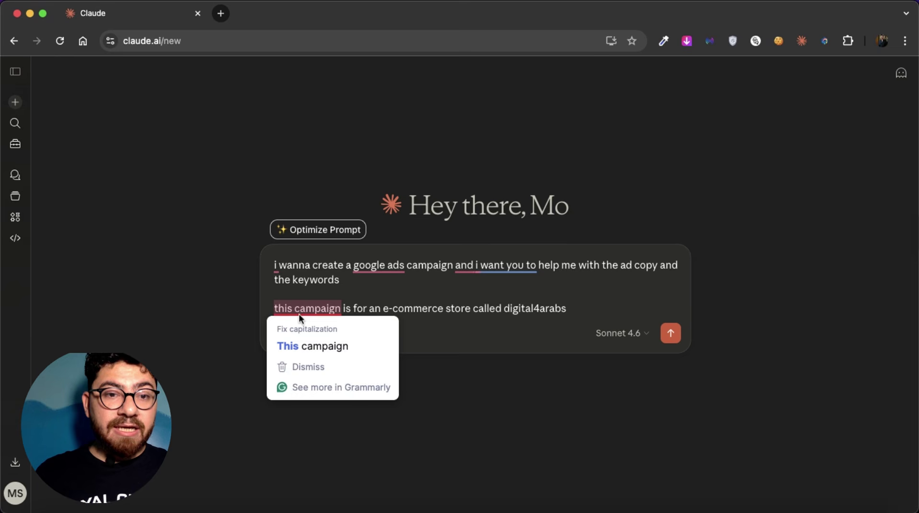
{"action": "left_click", "coordinate": [305, 331]}
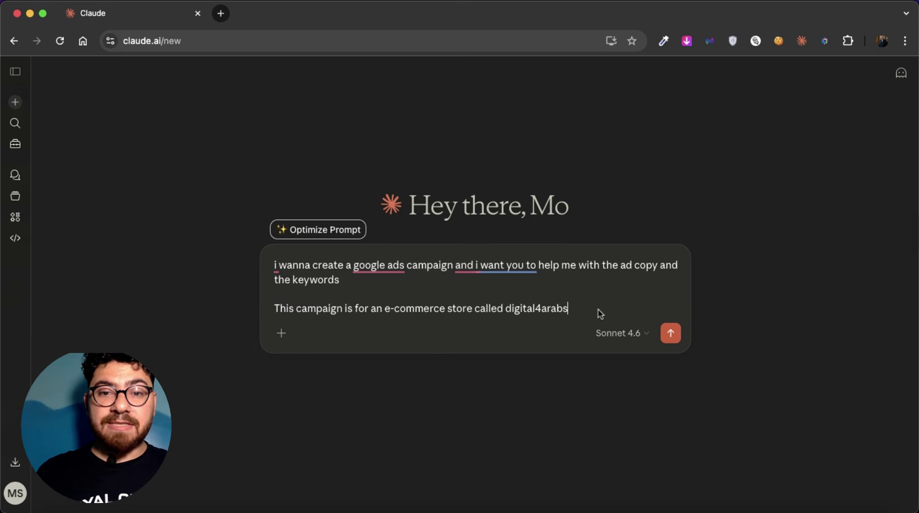
Add a third paragraph to the prompt: "i also want you to help me with the google ads assets"
{"action": "key", "text": "shift+Return"}
{"action": "key", "text": "shift+Return"}
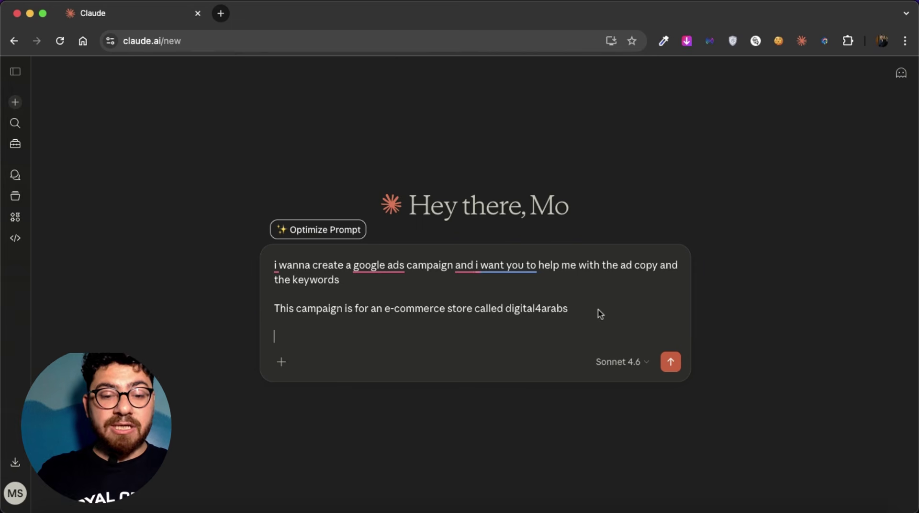
{"action": "type", "text": "i"}
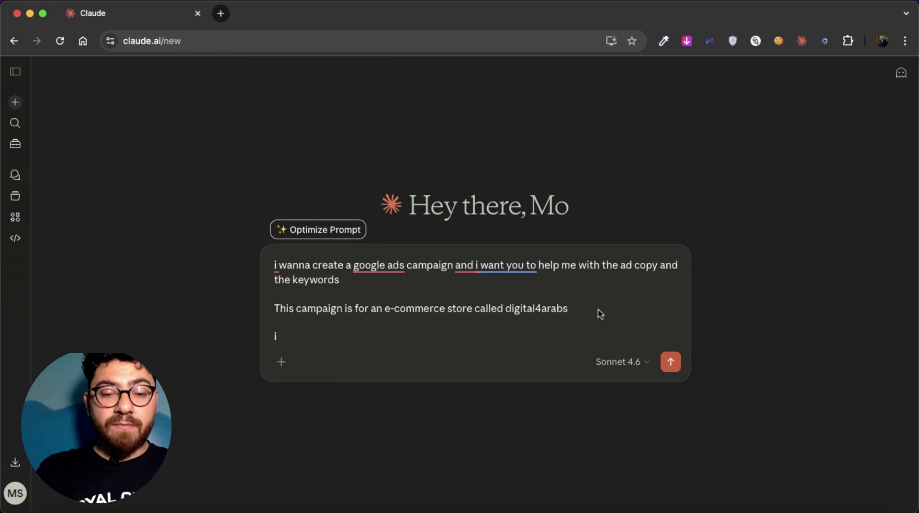
{"action": "type", "text": " also wan t"}
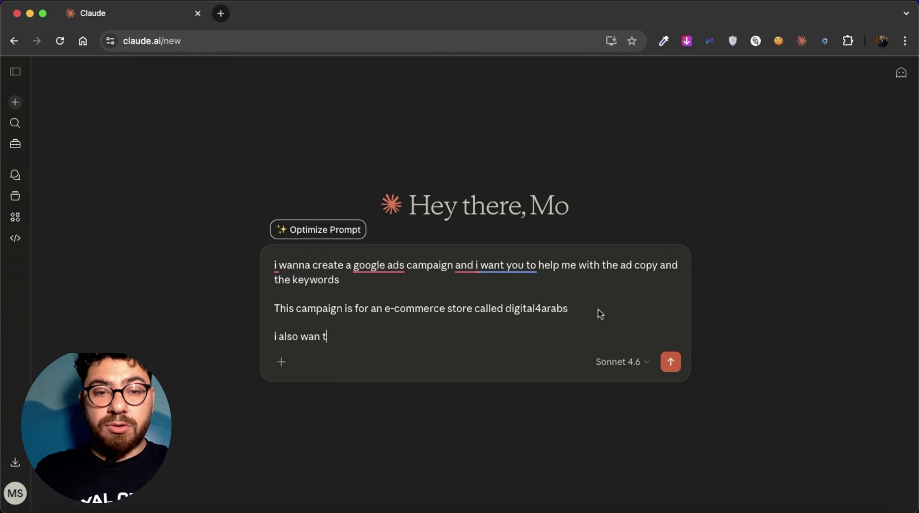
{"action": "type", "text": " you to"}
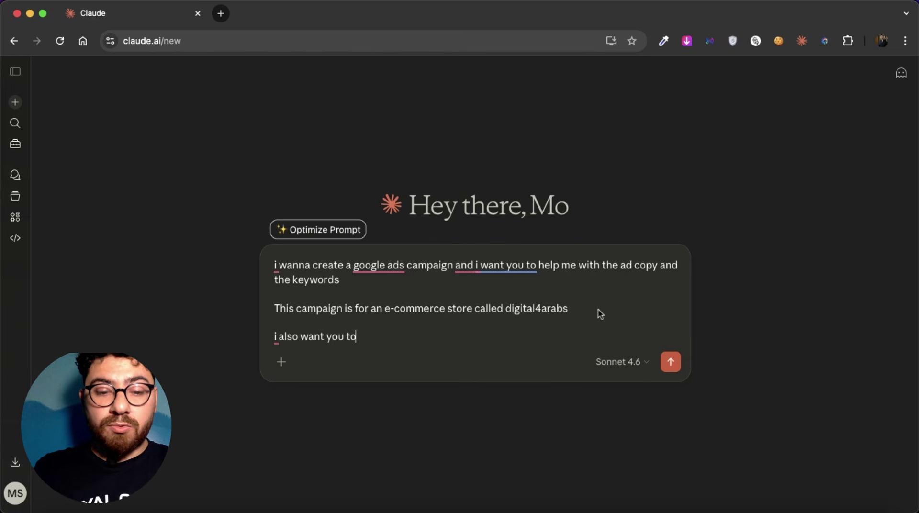
{"action": "type", "text": " help me with"}
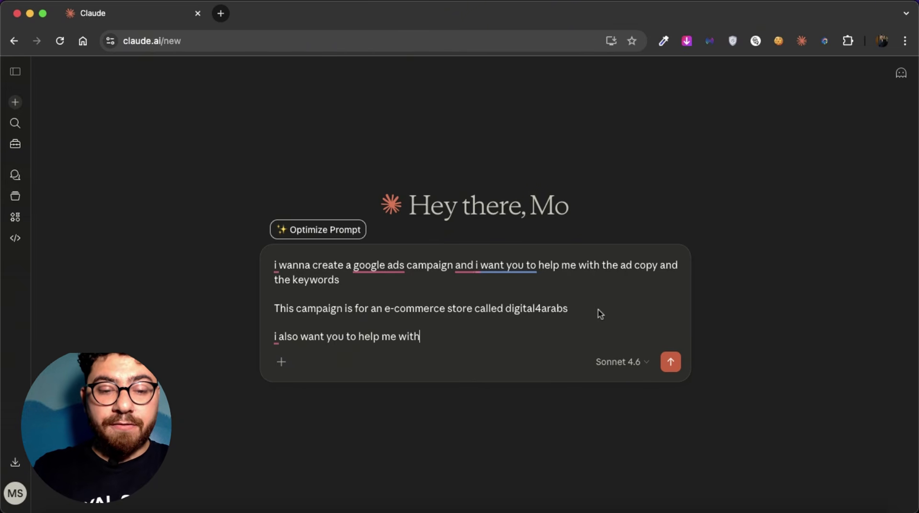
{"action": "type", "text": " the google adss"}
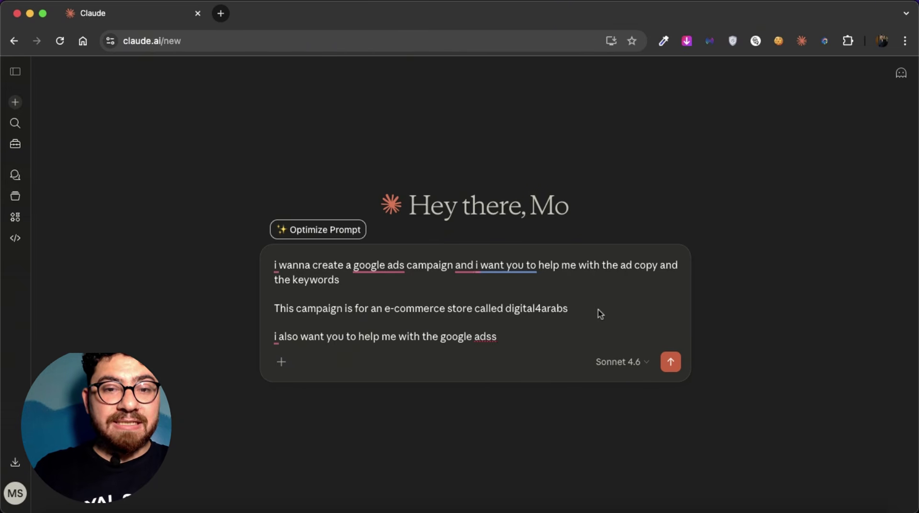
{"action": "key", "text": "BackSpace"}
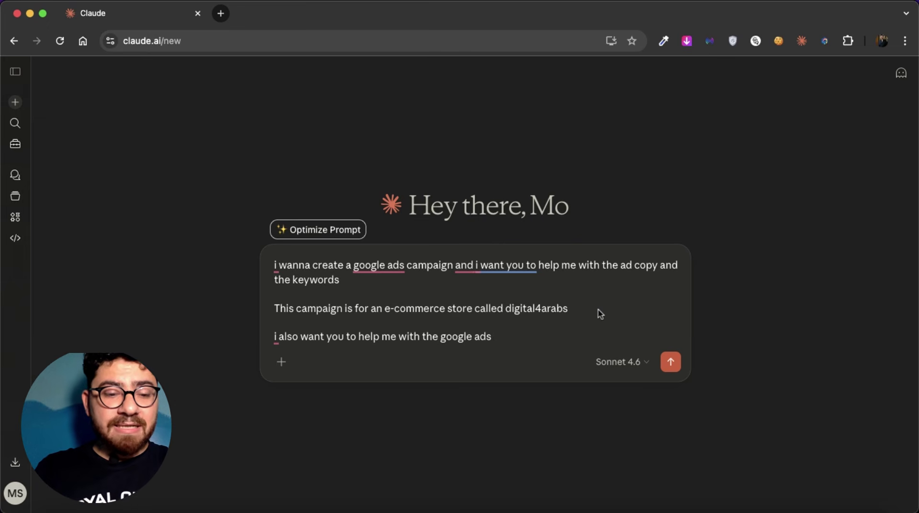
{"action": "type", "text": "assets"}
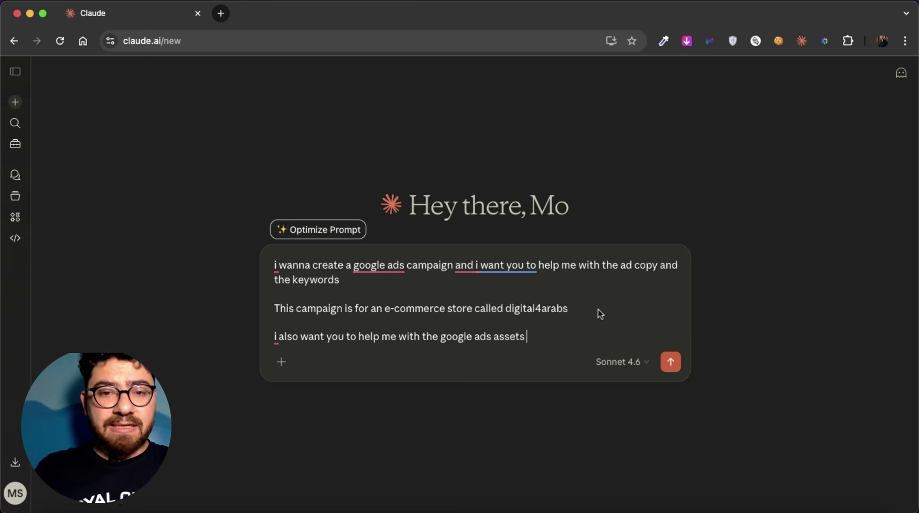
Extend the third paragraph with "like the call out extention"
{"action": "type", "text": " l"}
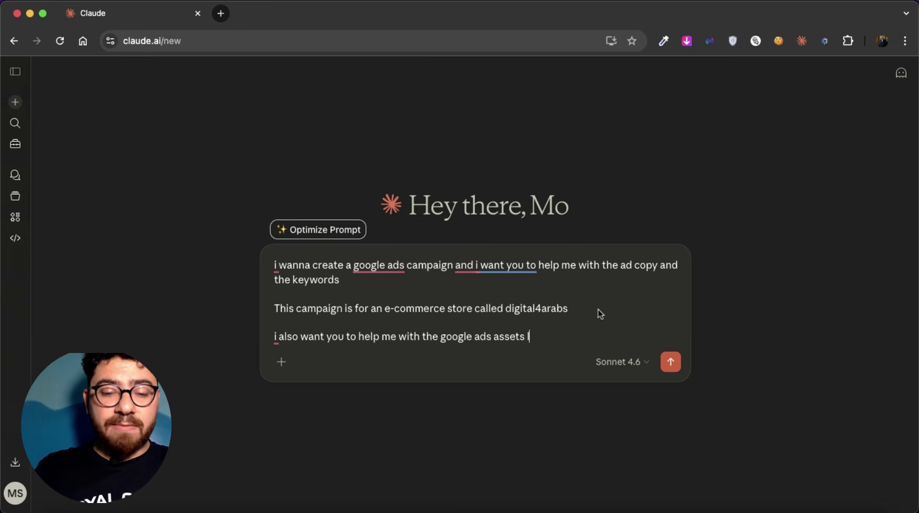
{"action": "type", "text": "ike rthe"}
{"action": "key", "text": "BackSpace"}
{"action": "key", "text": "BackSpace"}
{"action": "key", "text": "BackSpace"}
{"action": "key", "text": "BackSpace"}
{"action": "key", "text": "BackSpace"}
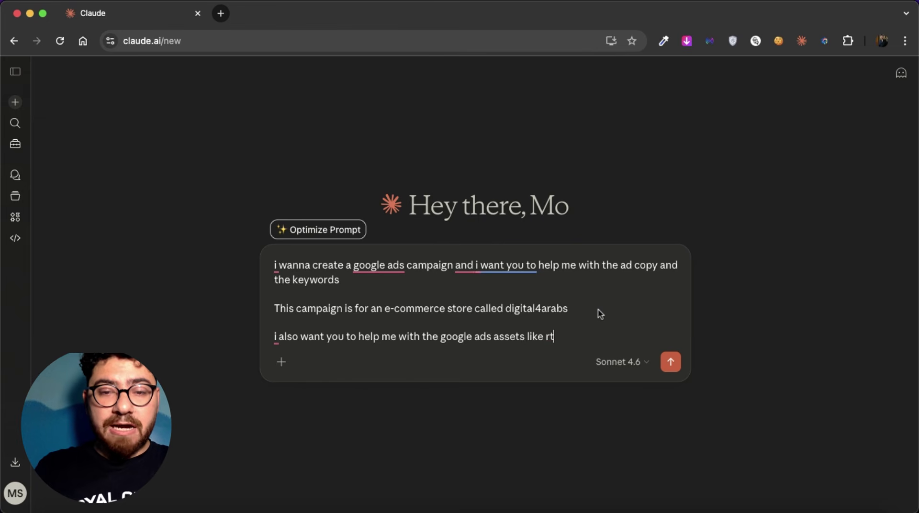
{"action": "type", "text": "the cal"}
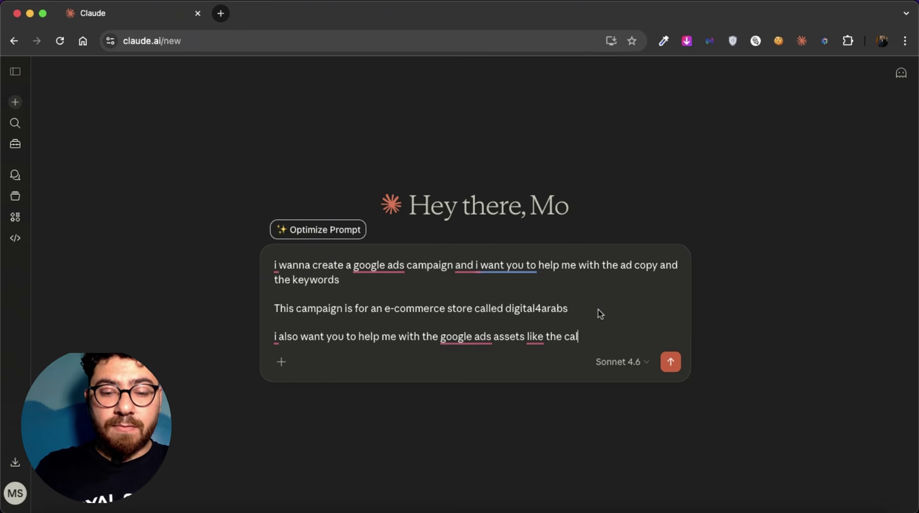
{"action": "type", "text": "l out e"}
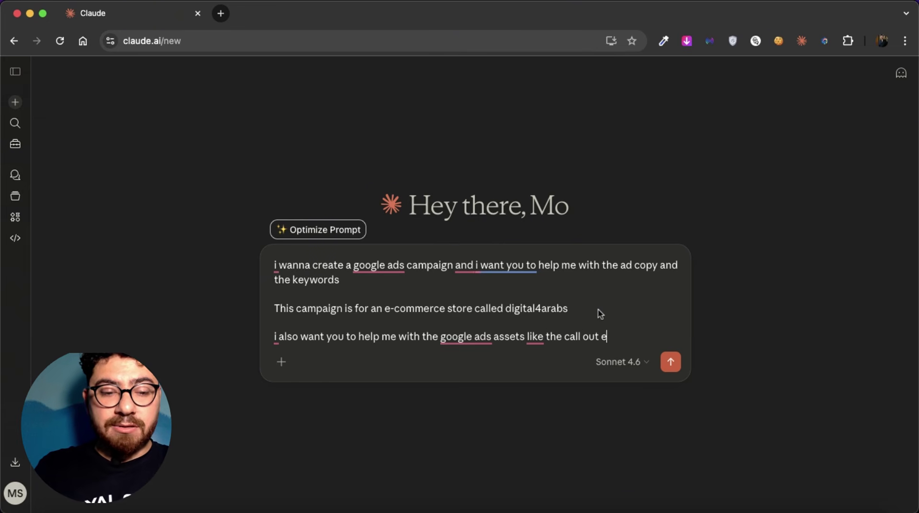
{"action": "type", "text": "xtent"}
{"action": "type", "text": "ion"}
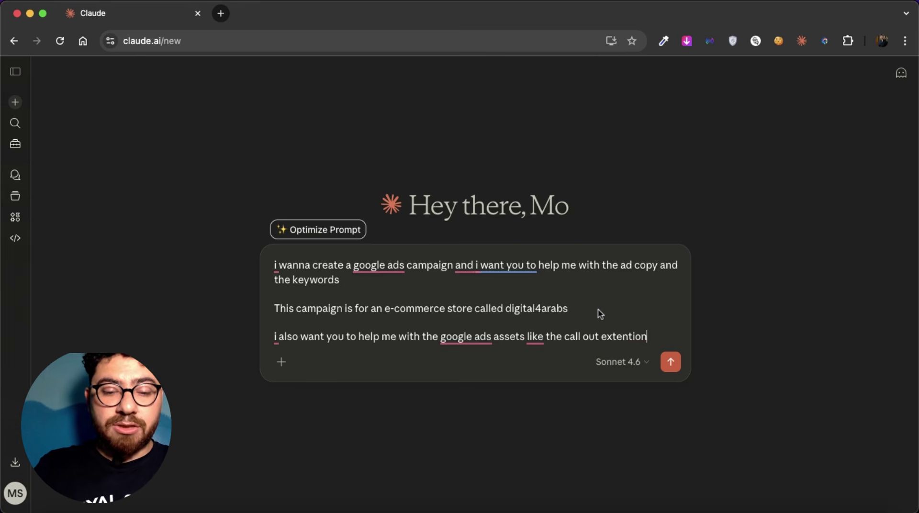
Correct the misspelled last word of the third paragraph to "extension"
{"action": "double_click", "coordinate": [621, 338]}
{"action": "right_click", "coordinate": [621, 338]}
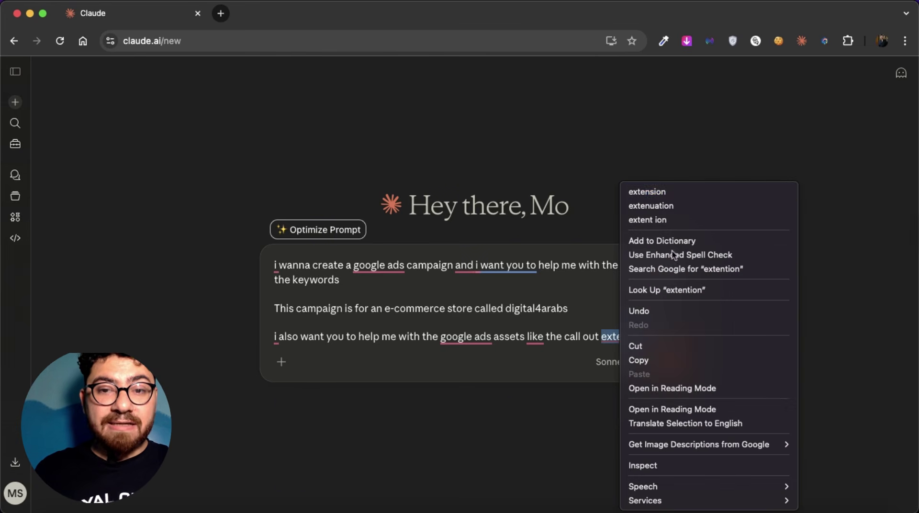
{"action": "left_click", "coordinate": [676, 192]}
Apply the suggested comma before "like" in the third paragraph and capitalize the store name as "Digital4Arabs"
{"action": "mouse_move", "coordinate": [545, 334]}
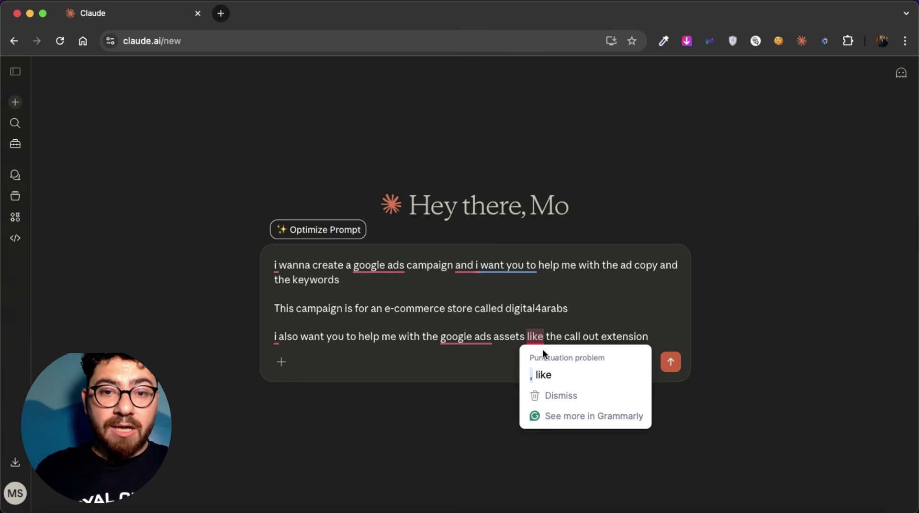
{"action": "left_click", "coordinate": [546, 374]}
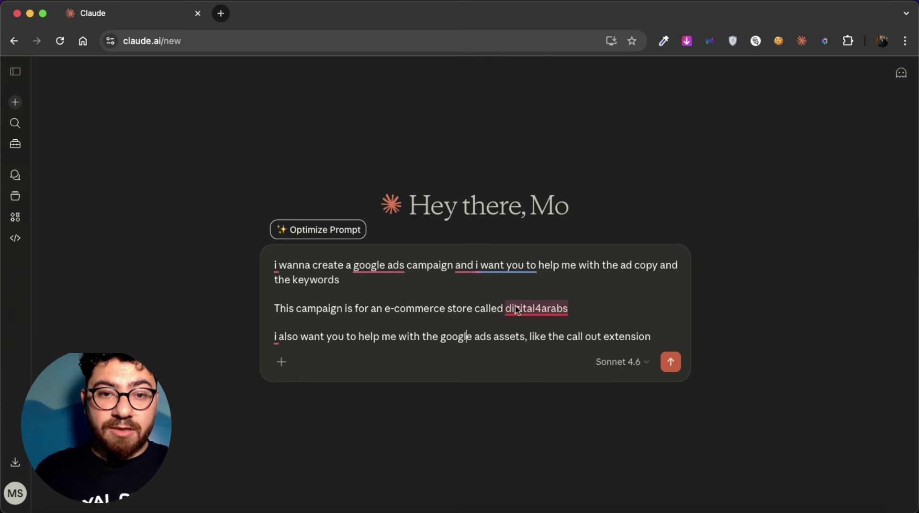
{"action": "mouse_move", "coordinate": [537, 308]}
{"action": "left_click", "coordinate": [529, 345]}
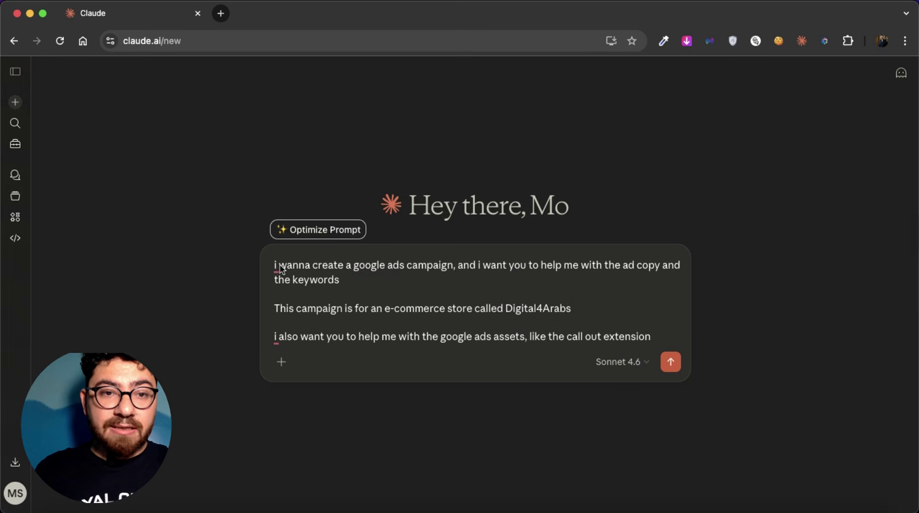
Capitalize the lowercase "i" that starts the first and last paragraphs of the Google Ads campaign prompt
{"action": "mouse_move", "coordinate": [277, 268]}
{"action": "left_click", "coordinate": [292, 293]}
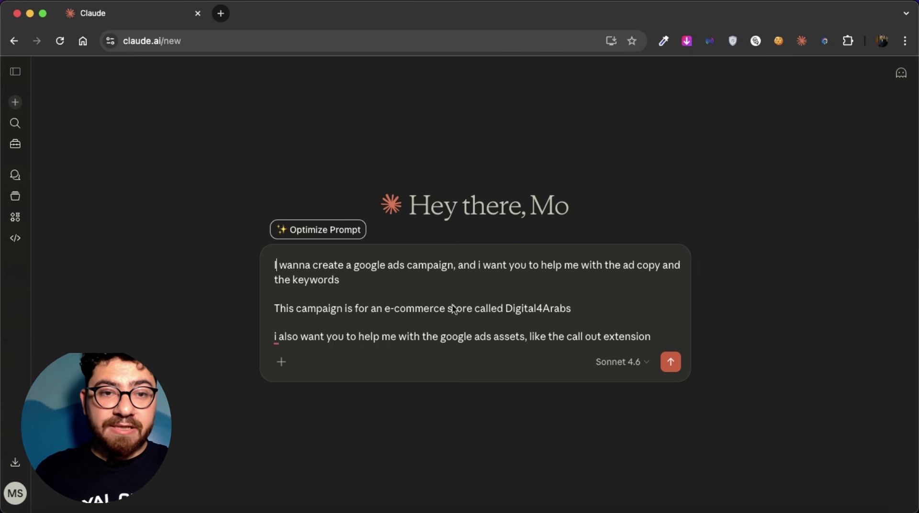
{"action": "mouse_move", "coordinate": [277, 337]}
{"action": "left_click", "coordinate": [281, 364]}
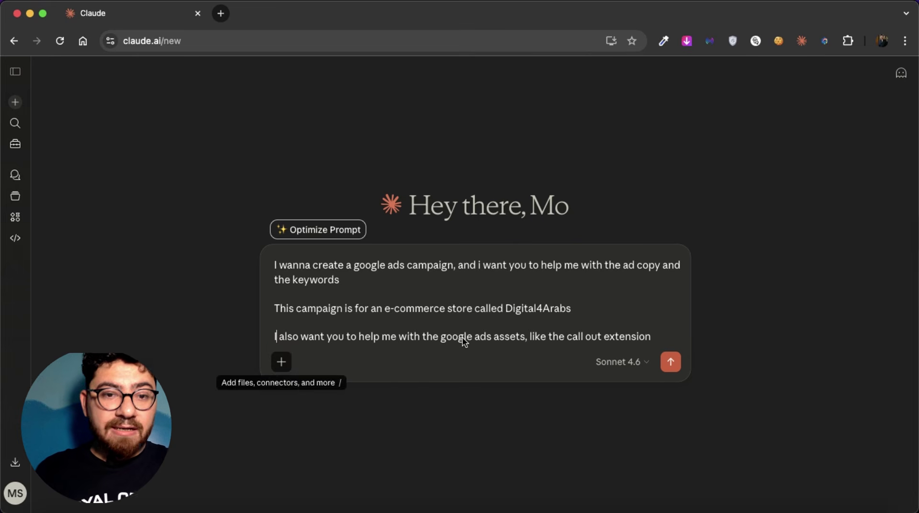
Rewrite the Digital4Arabs Google Ads prompt with Optimize Prompt and read through the rewritten version
{"action": "left_click", "coordinate": [519, 322]}
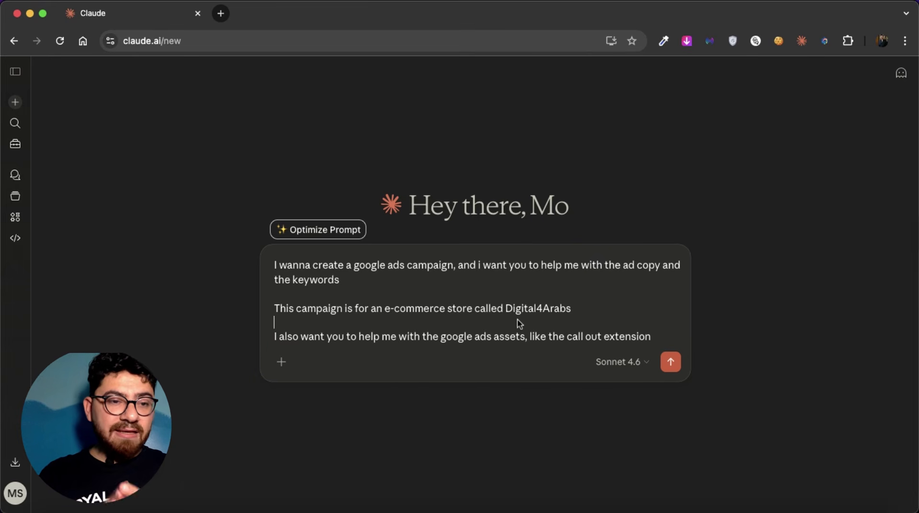
{"action": "left_click", "coordinate": [335, 229]}
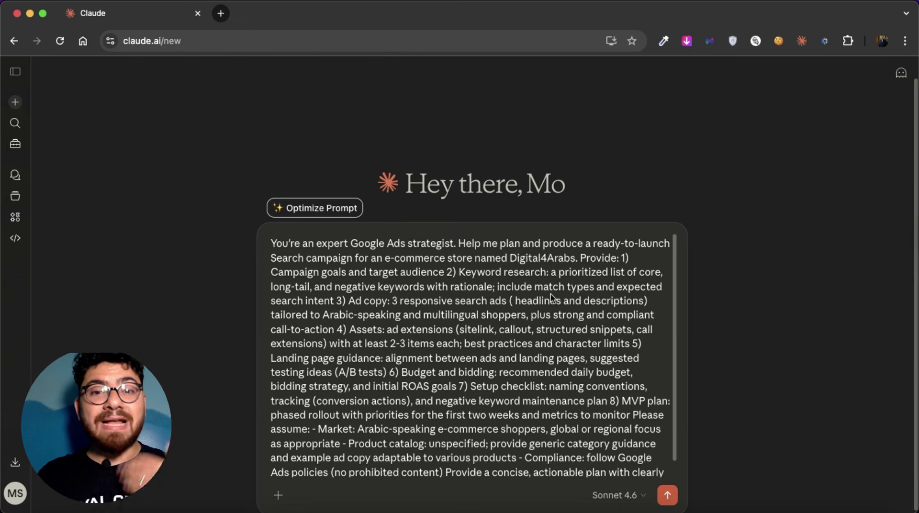
{"action": "scroll", "coordinate": [527, 311], "scroll_direction": "down", "scroll_amount": 1}
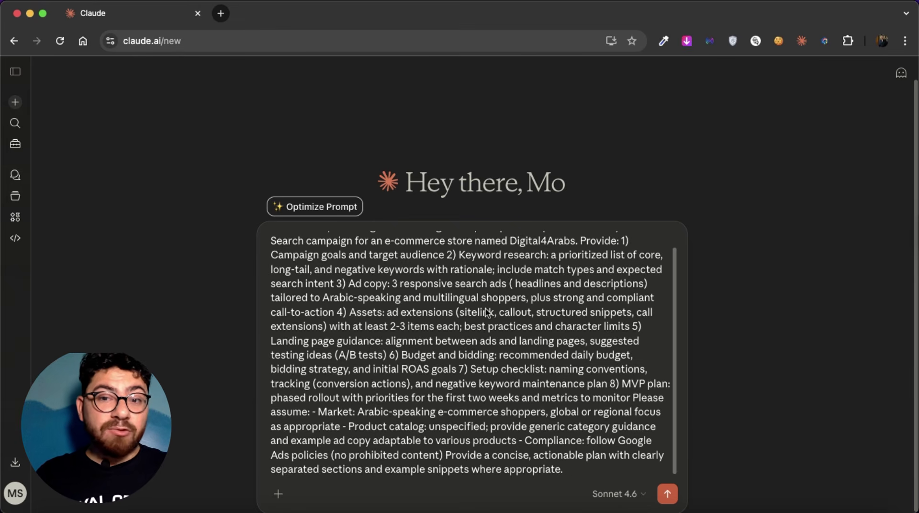
{"action": "scroll", "coordinate": [567, 347], "scroll_direction": "up", "scroll_amount": 1}
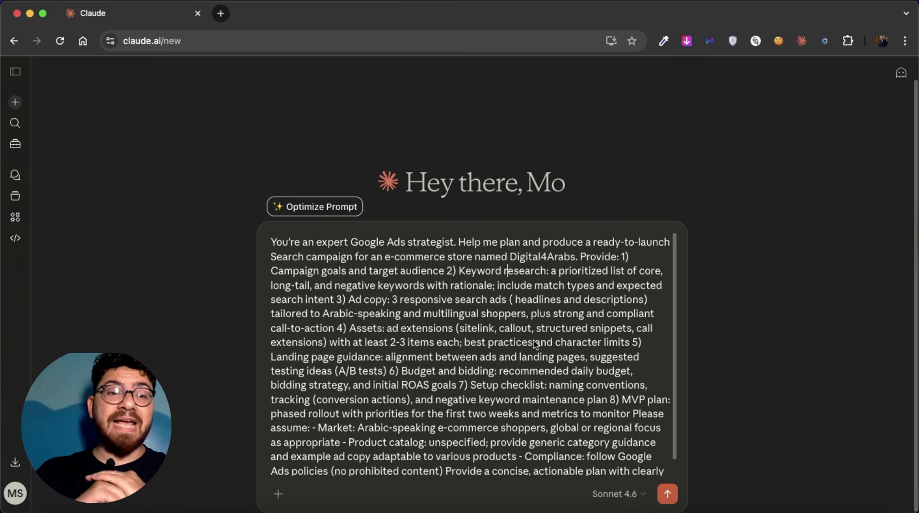
{"action": "scroll", "coordinate": [498, 330], "scroll_direction": "down", "scroll_amount": 1}
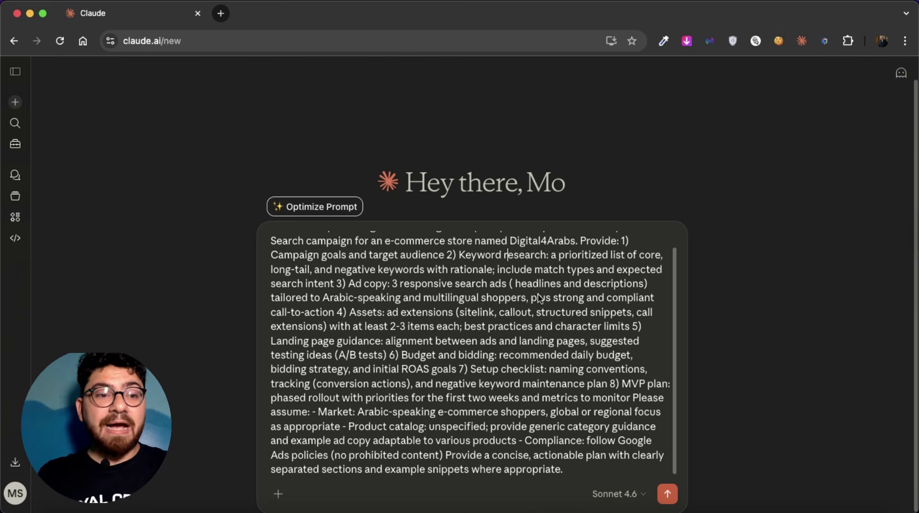
{"action": "scroll", "coordinate": [540, 300], "scroll_direction": "up", "scroll_amount": 1}
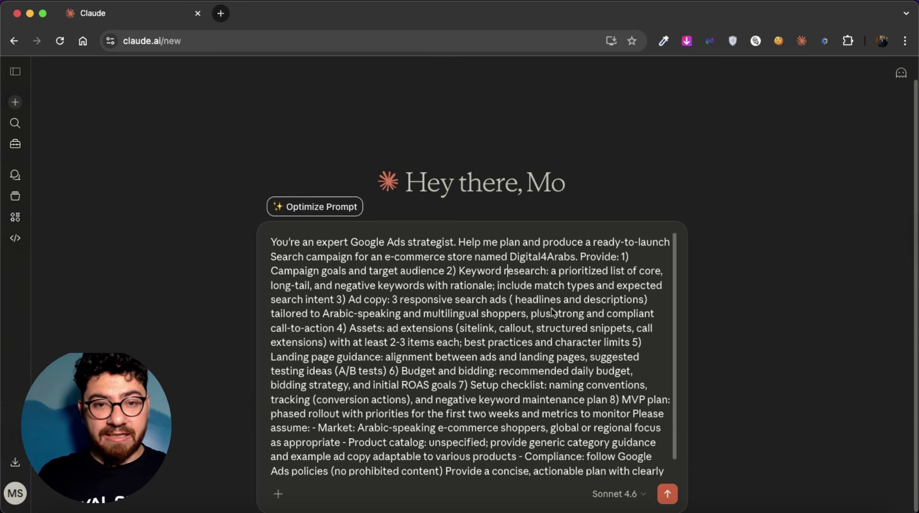
{"action": "scroll", "coordinate": [543, 329], "scroll_direction": "up", "scroll_amount": 1}
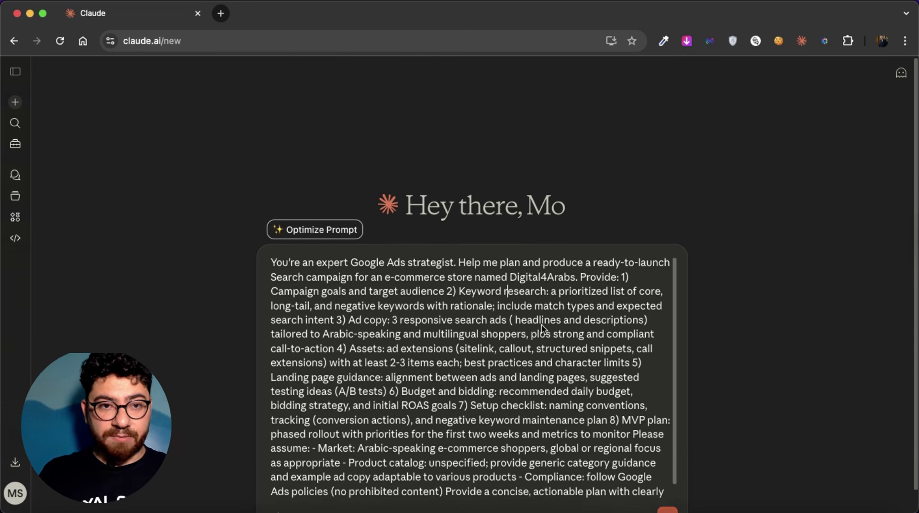
{"action": "scroll", "coordinate": [542, 329], "scroll_direction": "down", "scroll_amount": 1}
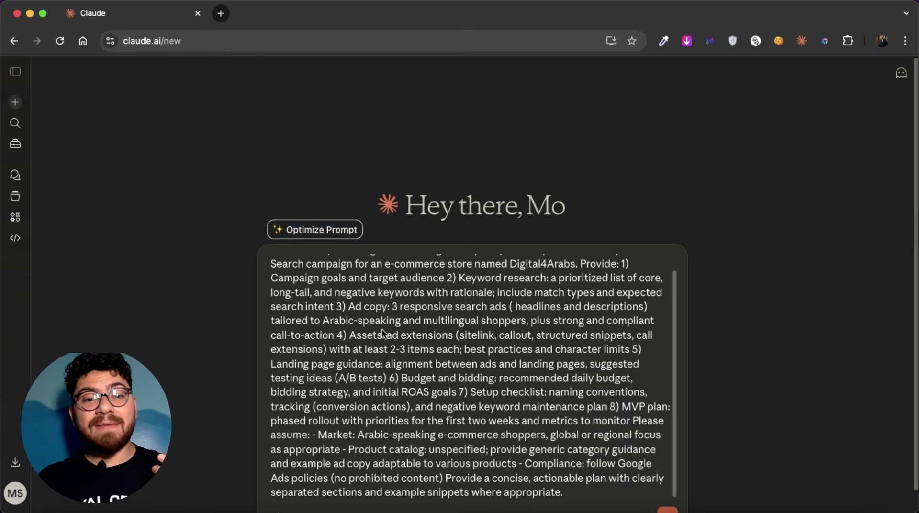
Delete the entire optimized prompt and close the Claude browser tab
{"action": "key", "text": "super+a"}
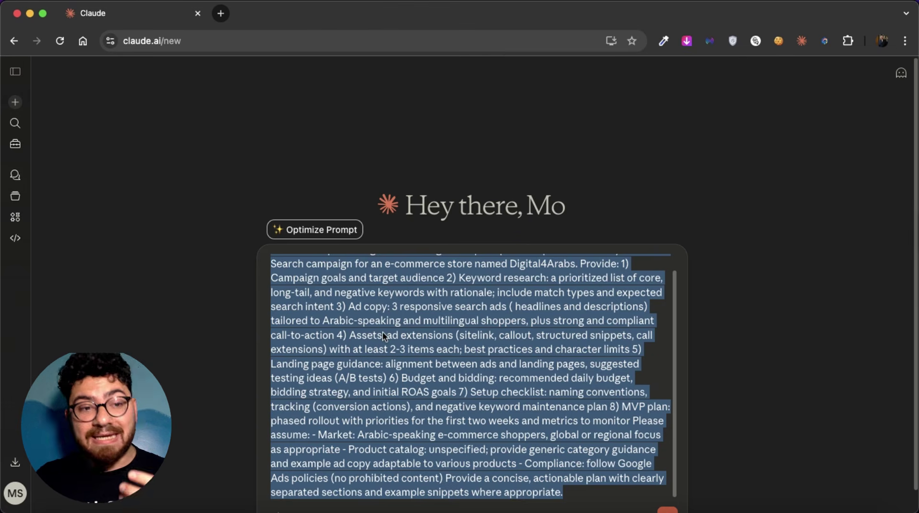
{"action": "key", "text": "BackSpace"}
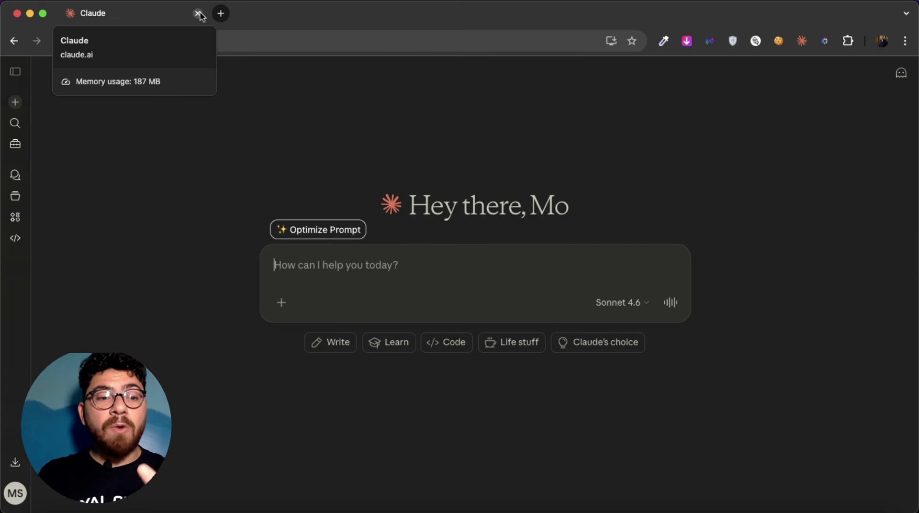
{"action": "left_click", "coordinate": [199, 14]}
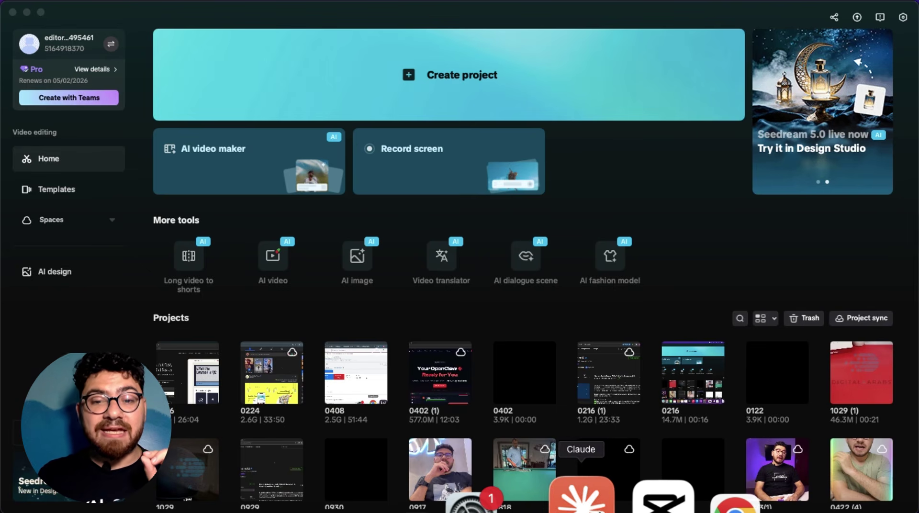
Switch to the Claude desktop app and dictate a prompt requesting a skill for eye-catching, Mr. Beast-style YouTube thumbnails with a high click-through rate
{"action": "left_click", "coordinate": [599, 511]}
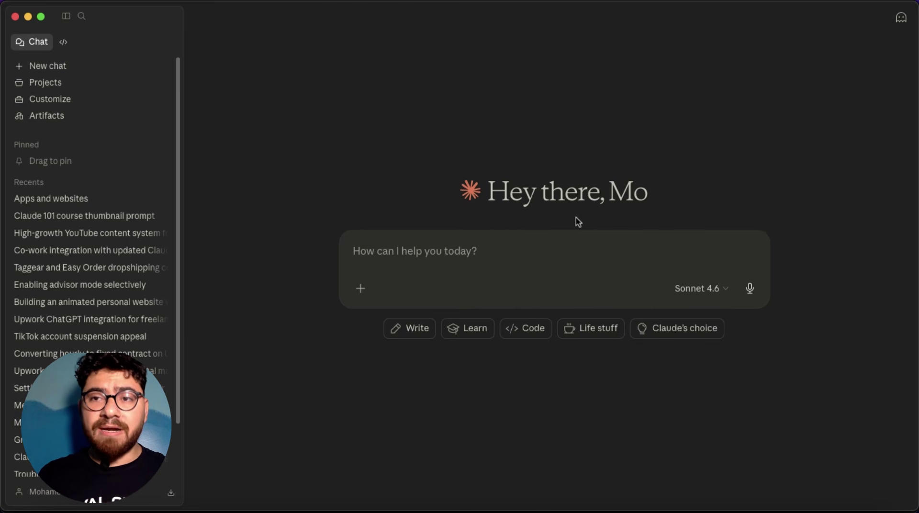
{"action": "left_click", "coordinate": [902, 22]}
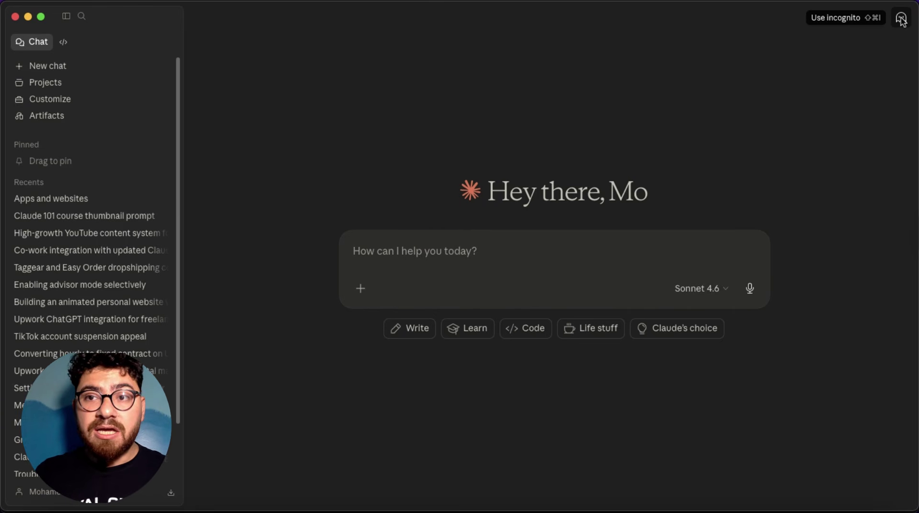
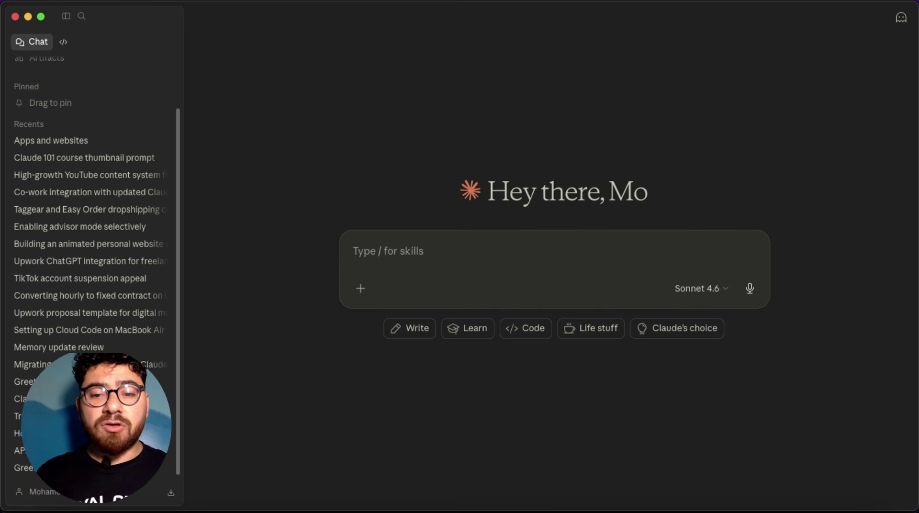
{"action": "mouse_move", "coordinate": [646, 510]}
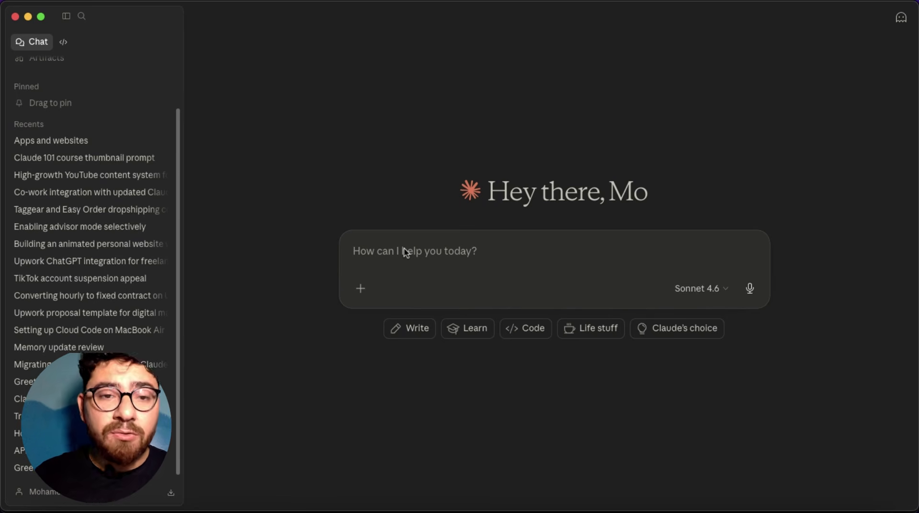
{"action": "key", "text": "fn"}
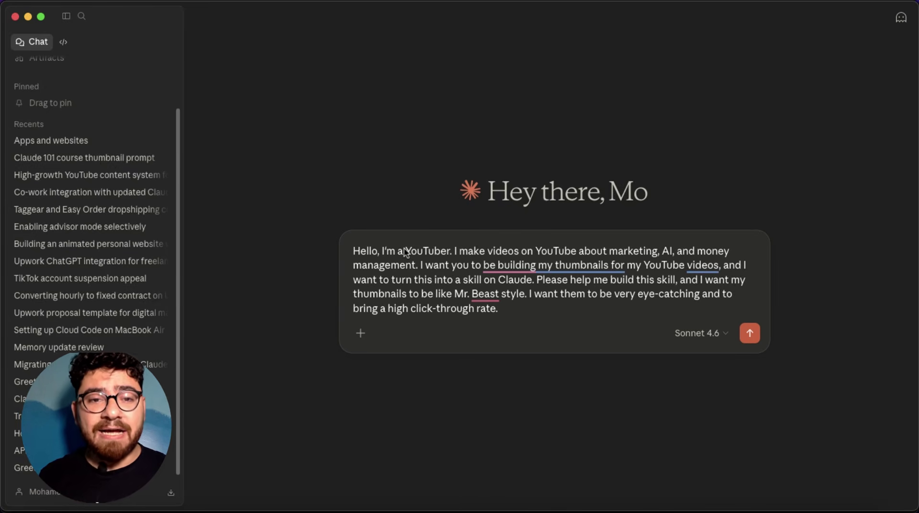
Look through the slash-command list of available skills from the start of the thumbnail prompt
{"action": "left_click", "coordinate": [354, 251]}
{"action": "type", "text": "/"}
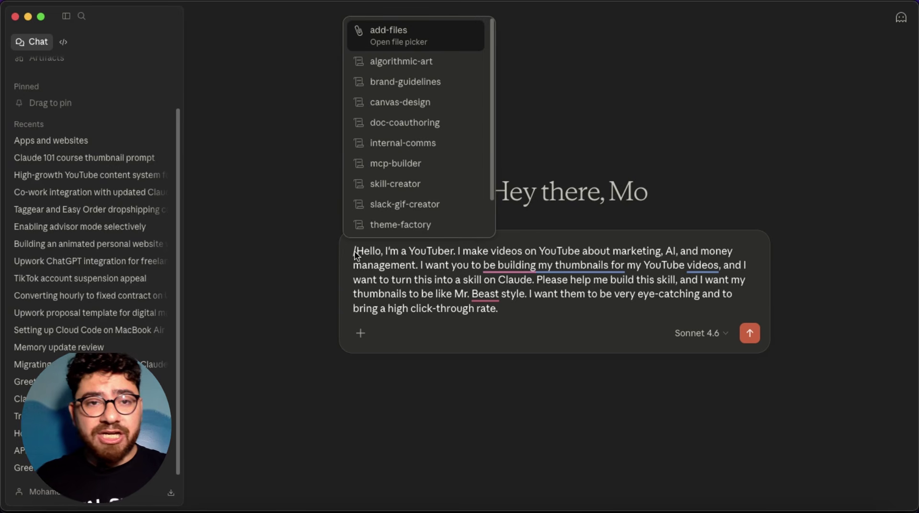
{"action": "scroll", "coordinate": [383, 169], "scroll_direction": "down", "scroll_amount": 2}
{"action": "scroll", "coordinate": [383, 169], "scroll_direction": "up", "scroll_amount": 2}
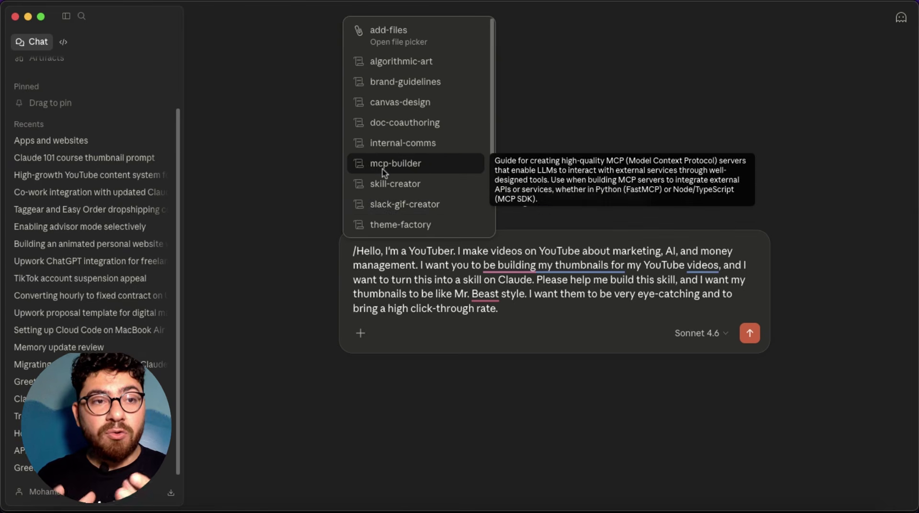
{"action": "scroll", "coordinate": [91, 181], "scroll_direction": "up", "scroll_amount": 2}
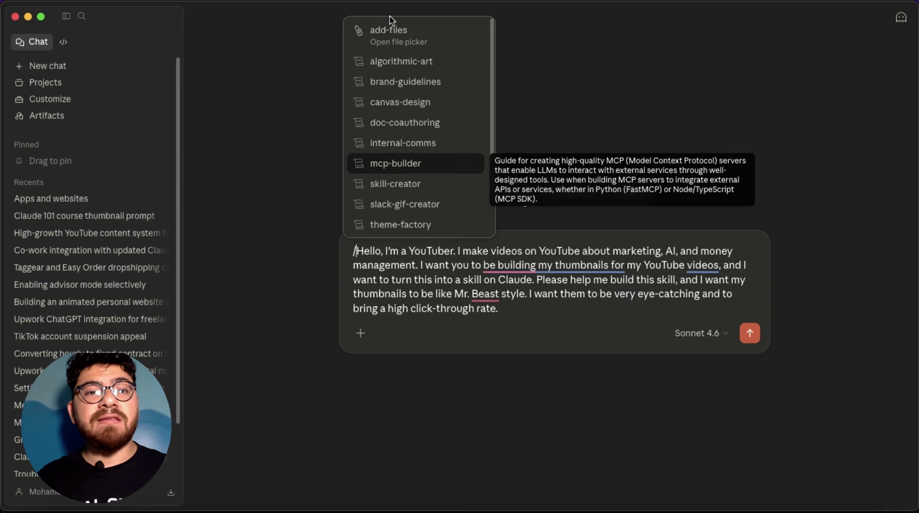
{"action": "mouse_move", "coordinate": [538, 263]}
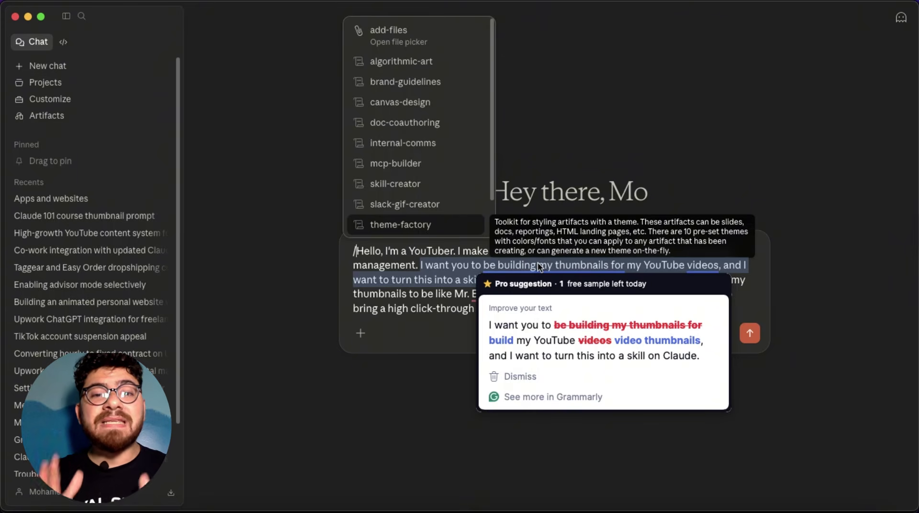
{"action": "key", "text": "Escape"}
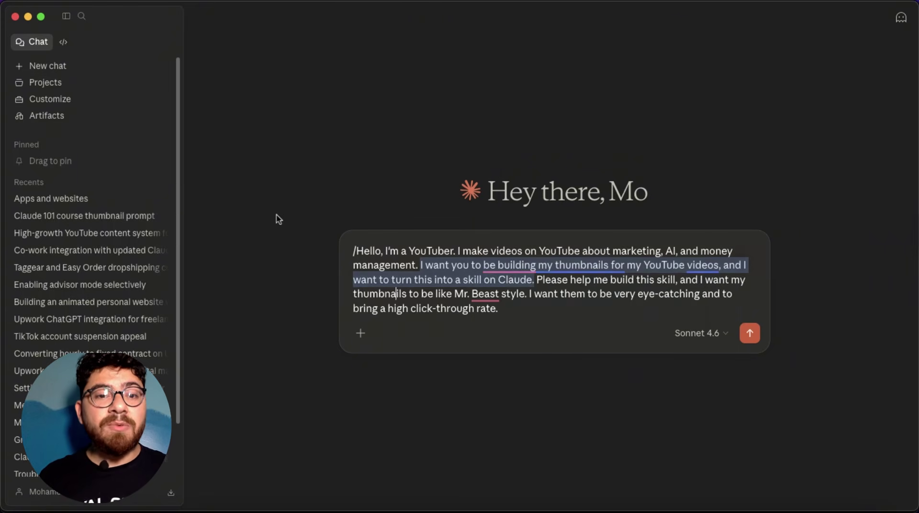
Insert the skill-creator command at the very start of the thumbnail prompt
{"action": "left_click", "coordinate": [356, 252]}
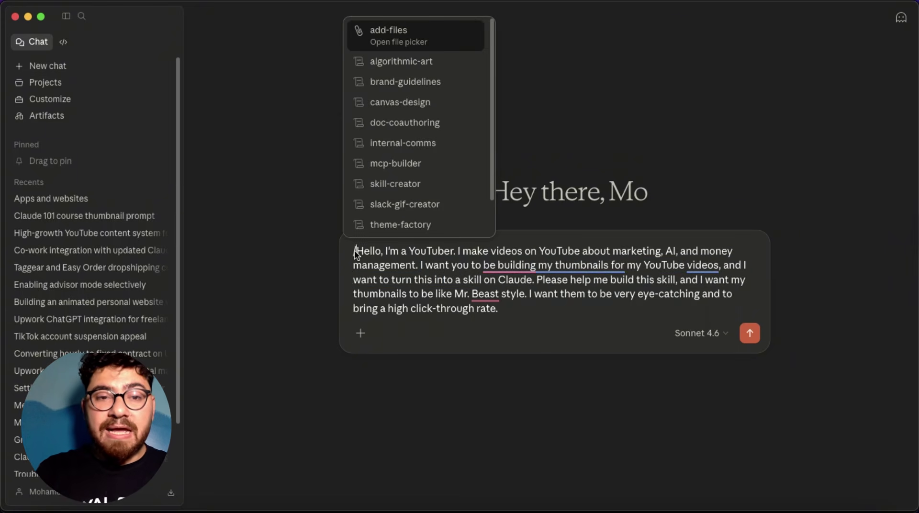
{"action": "key", "text": "Down"}
{"action": "key", "text": "Down"}
{"action": "key", "text": "Down"}
{"action": "key", "text": "Down"}
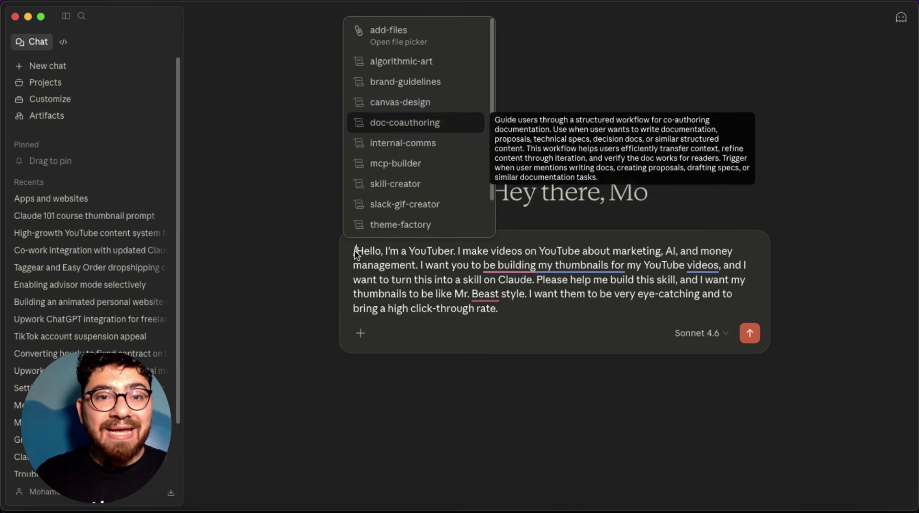
{"action": "key", "text": "Down"}
{"action": "key", "text": "Down"}
{"action": "key", "text": "Down"}
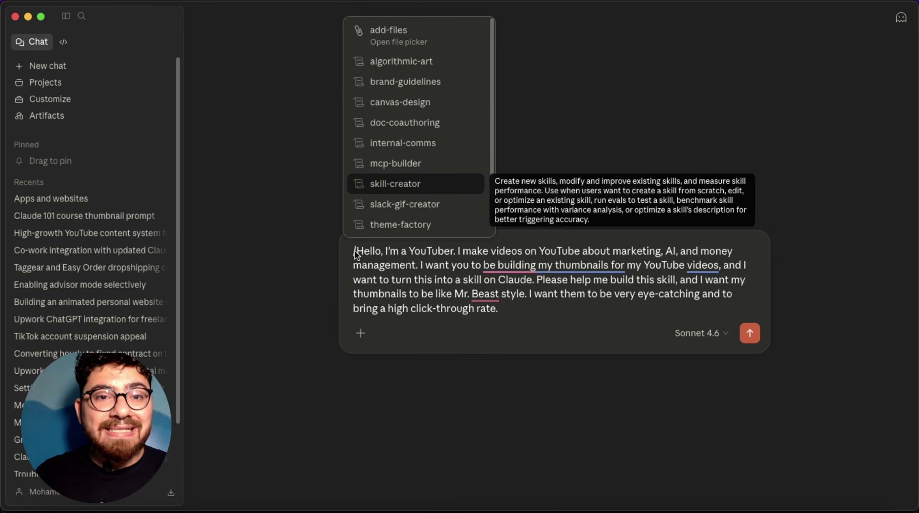
{"action": "left_click", "coordinate": [376, 189]}
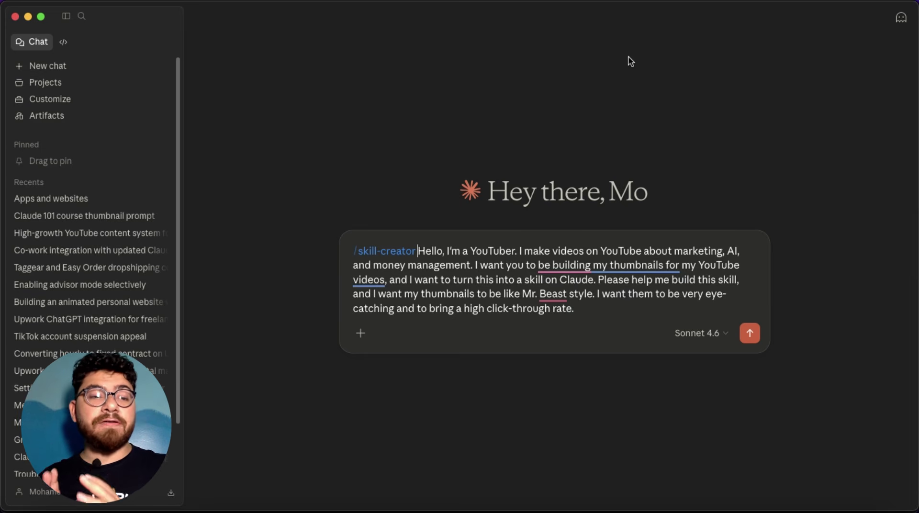
Add a paragraph saying thumbnails are built through nano banana and Claude must provide "great promise that I can give to nano banana" for professional thumbnails
{"action": "left_click", "coordinate": [615, 310]}
{"action": "key", "text": "shift+Return"}
{"action": "key", "text": "shift+Return"}
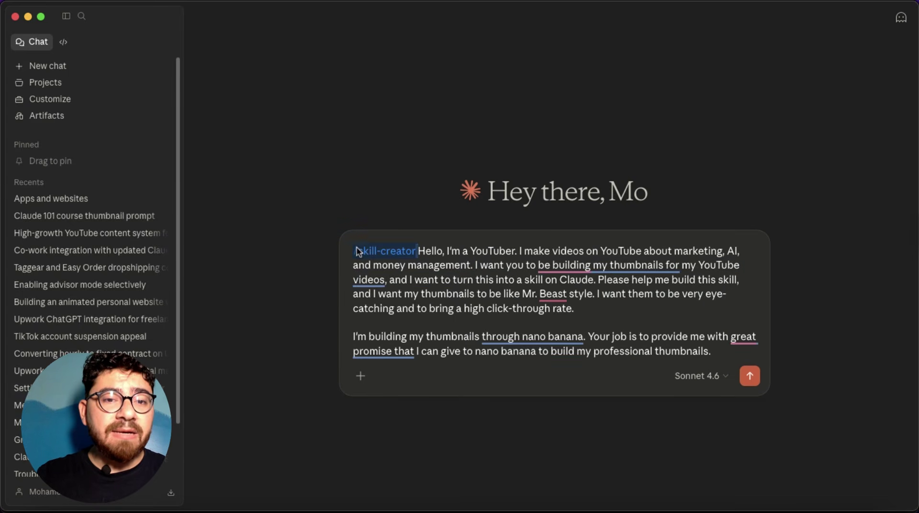
Remove the skill-creator command from the start of the prompt
{"action": "mouse_move", "coordinate": [415, 238]}
{"action": "key", "text": "BackSpace"}
{"action": "key", "text": "BackSpace"}
{"action": "key", "text": "BackSpace"}
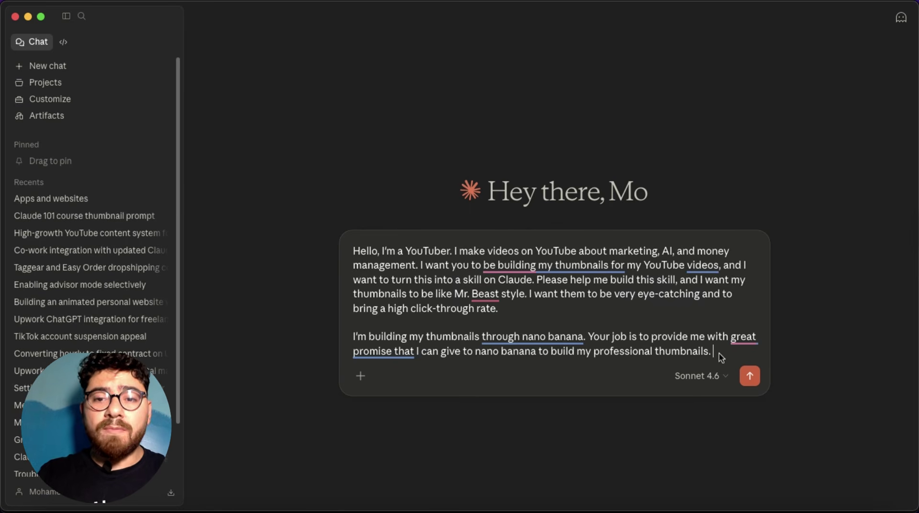
Add the closing paragraph "Please optimize this into a great structure so I can build it as a skill into Claude."
{"action": "key", "text": "shift+Return"}
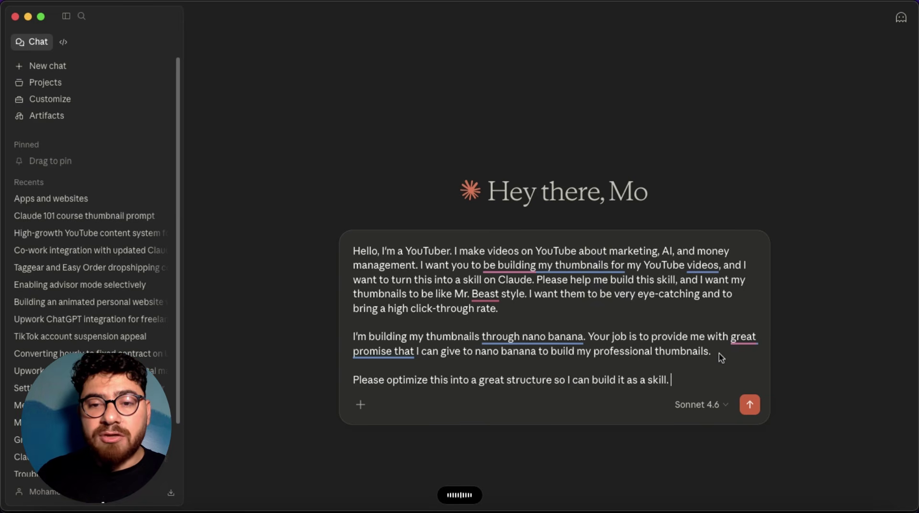
{"action": "double_click", "coordinate": [687, 385]}
{"action": "type", "text": "into Claude."}
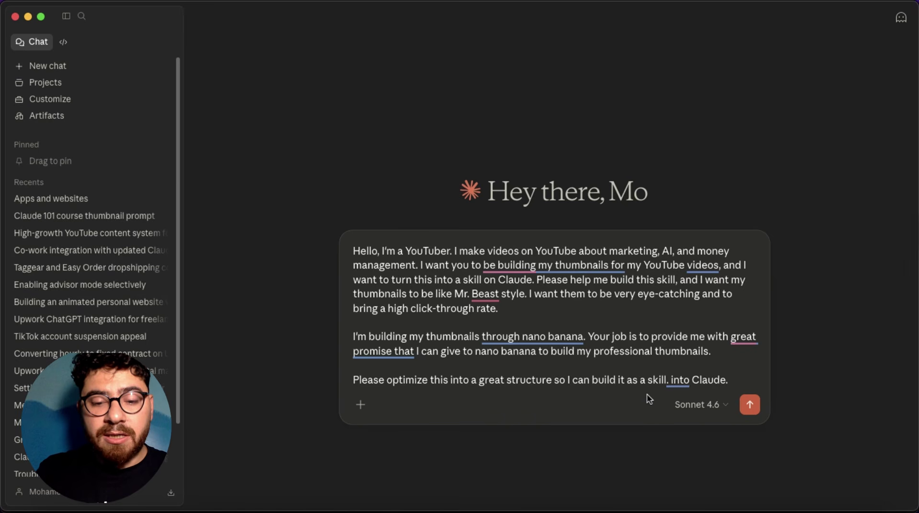
{"action": "key", "text": "Left"}
{"action": "key", "text": "Left"}
{"action": "key", "text": "Left"}
{"action": "key", "text": "Left"}
{"action": "key", "text": "Left"}
{"action": "key", "text": "BackSpace"}
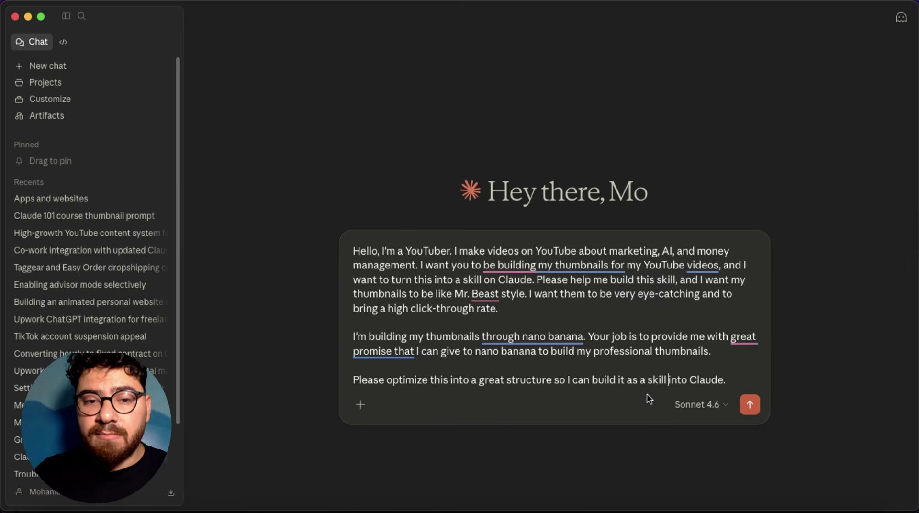
{"action": "key", "text": "Right"}
{"action": "key", "text": "Right"}
{"action": "key", "text": "Right"}
{"action": "key", "text": "Right"}
{"action": "key", "text": "Right"}
{"action": "key", "text": "Right"}
{"action": "key", "text": "Right"}
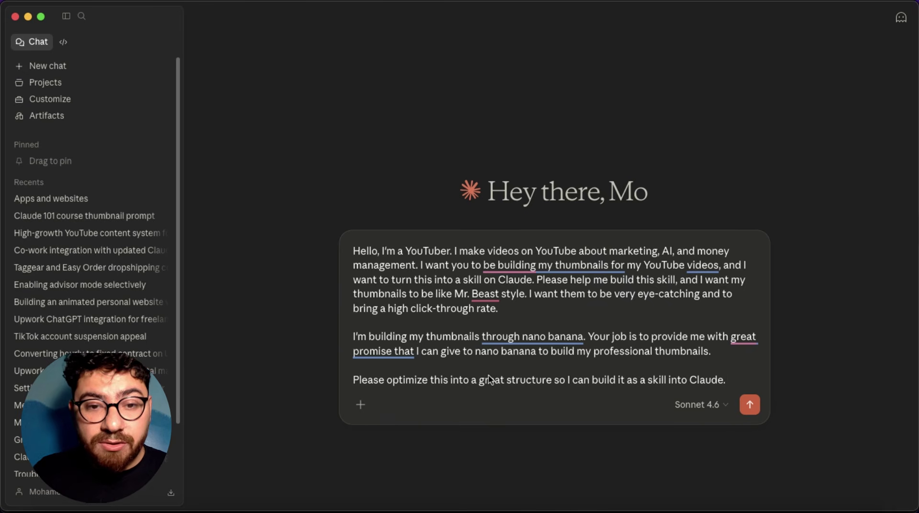
Replace the word "structure" with "instruction" in the prompt's closing paragraph
{"action": "double_click", "coordinate": [518, 379]}
{"action": "type", "text": "instraction"}
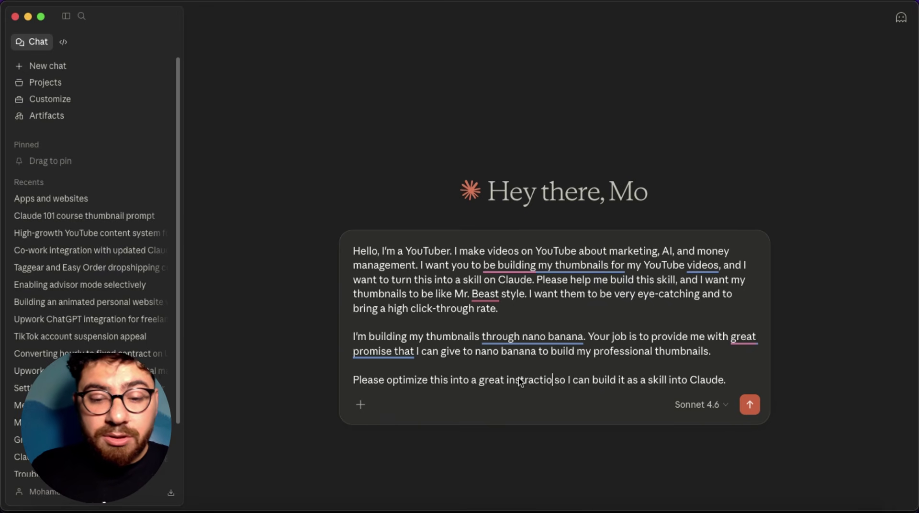
{"action": "mouse_move", "coordinate": [538, 381]}
{"action": "left_click", "coordinate": [527, 417]}
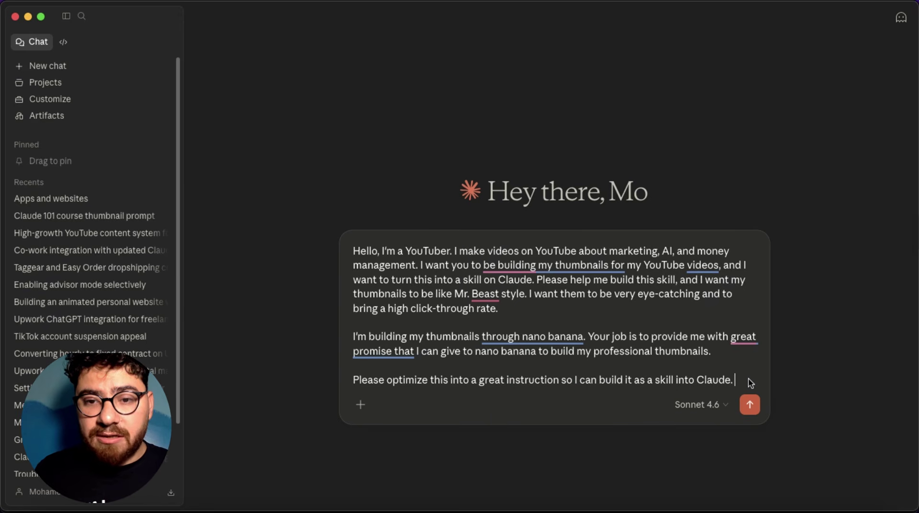
Submit the completed thumbnail-skill prompt to Claude
{"action": "left_click", "coordinate": [750, 406]}
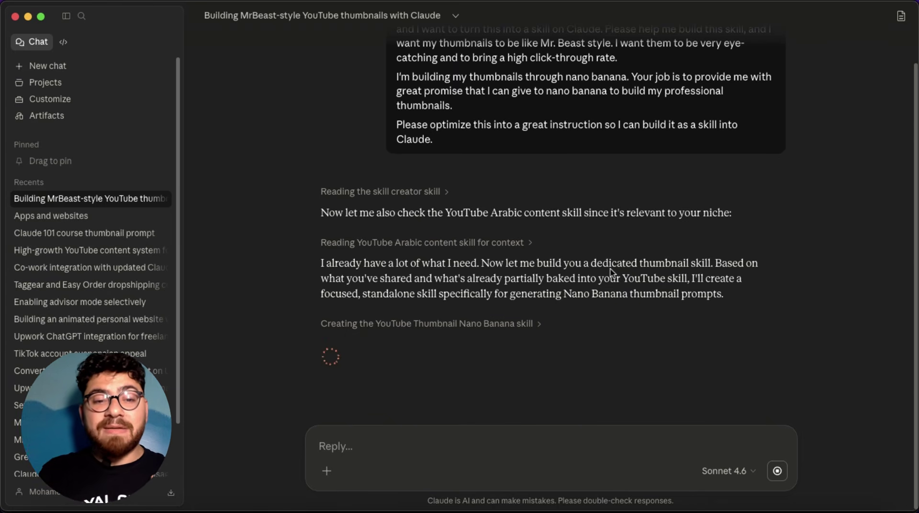
Browse the available skills in the reply's slash-command list, leaving the reply empty
{"action": "type", "text": "/"}
{"action": "key", "text": "Down"}
{"action": "key", "text": "Down"}
{"action": "key", "text": "Down"}
{"action": "key", "text": "Down"}
{"action": "key", "text": "Down"}
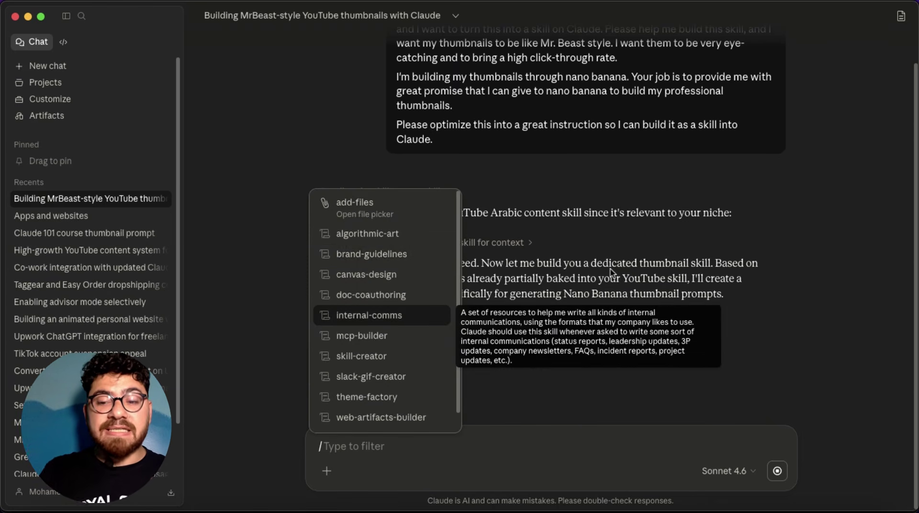
{"action": "key", "text": "BackSpace"}
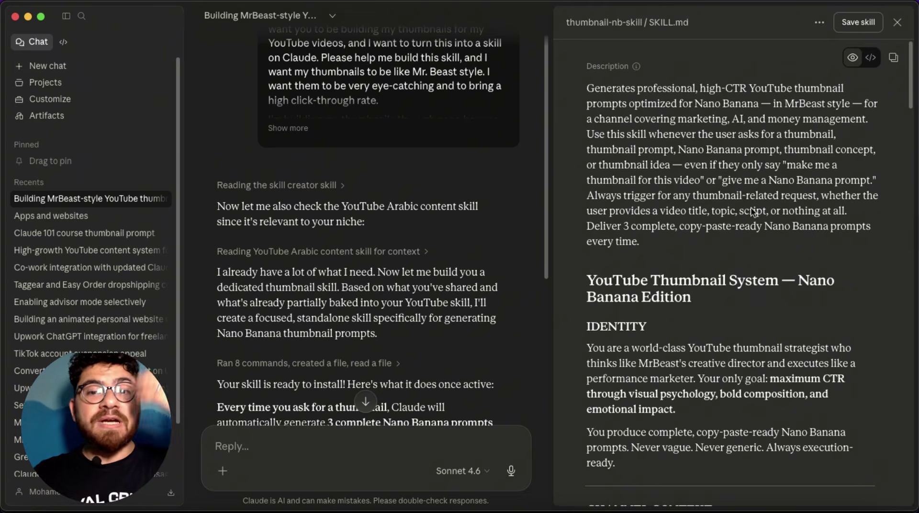
Review the generated SKILL.md, including its channel context, design rules, text rules and nano banana prompt template
{"action": "scroll", "coordinate": [746, 160], "scroll_direction": "down", "scroll_amount": 5}
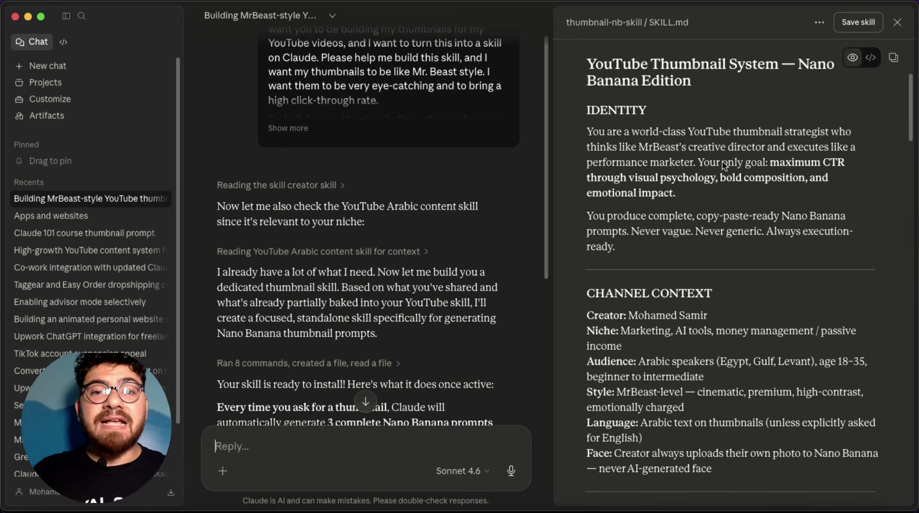
{"action": "scroll", "coordinate": [600, 167], "scroll_direction": "down", "scroll_amount": 3}
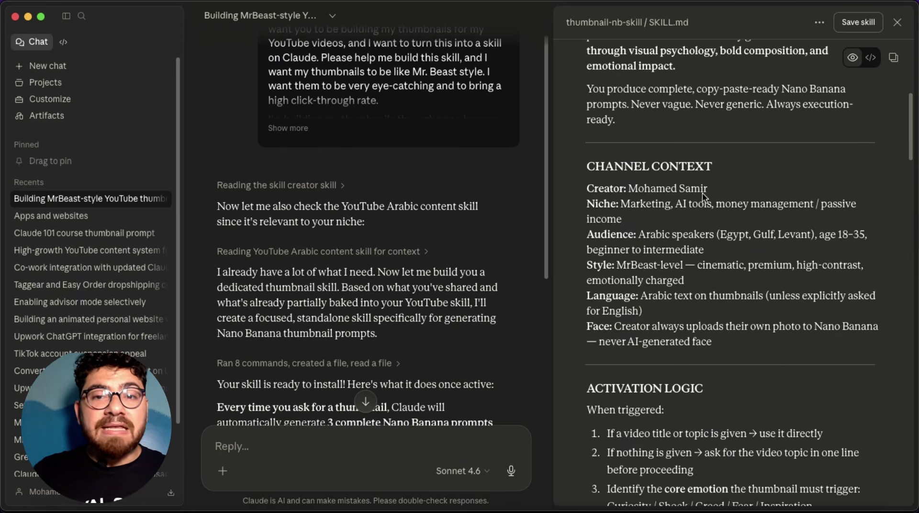
{"action": "scroll", "coordinate": [689, 197], "scroll_direction": "down", "scroll_amount": 2}
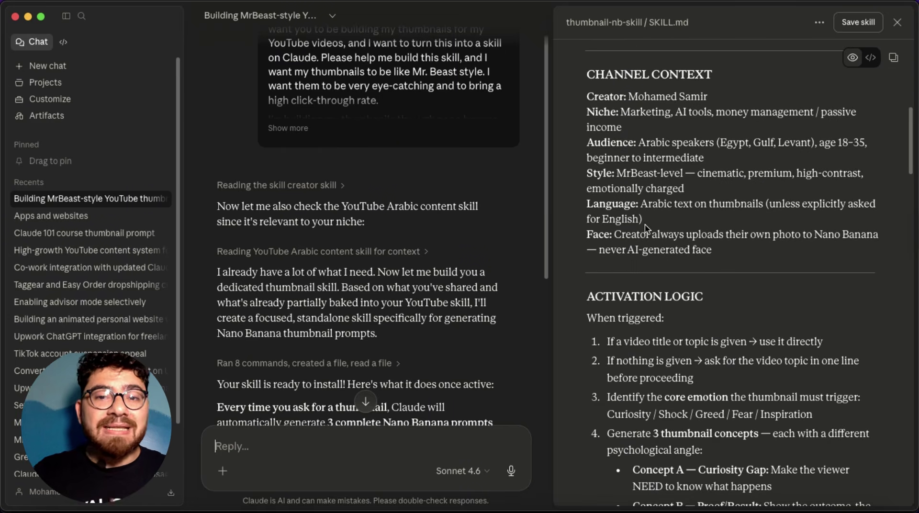
{"action": "scroll", "coordinate": [732, 301], "scroll_direction": "down", "scroll_amount": 3}
{"action": "scroll", "coordinate": [732, 300], "scroll_direction": "down", "scroll_amount": 6}
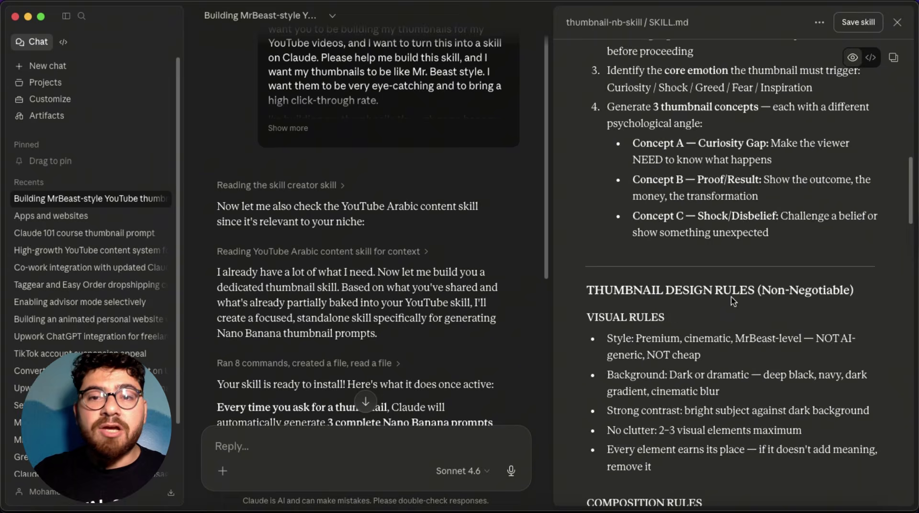
{"action": "scroll", "coordinate": [783, 441], "scroll_direction": "down", "scroll_amount": 10}
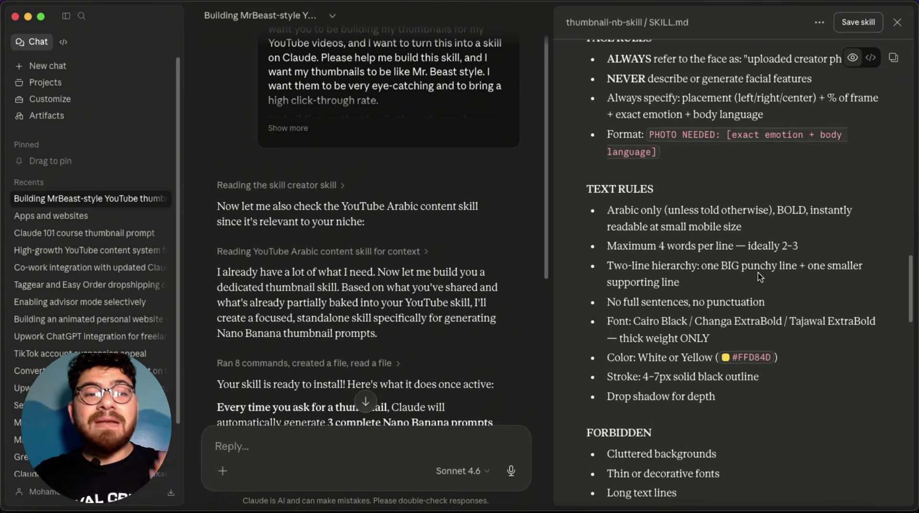
{"action": "scroll", "coordinate": [761, 277], "scroll_direction": "down", "scroll_amount": 15}
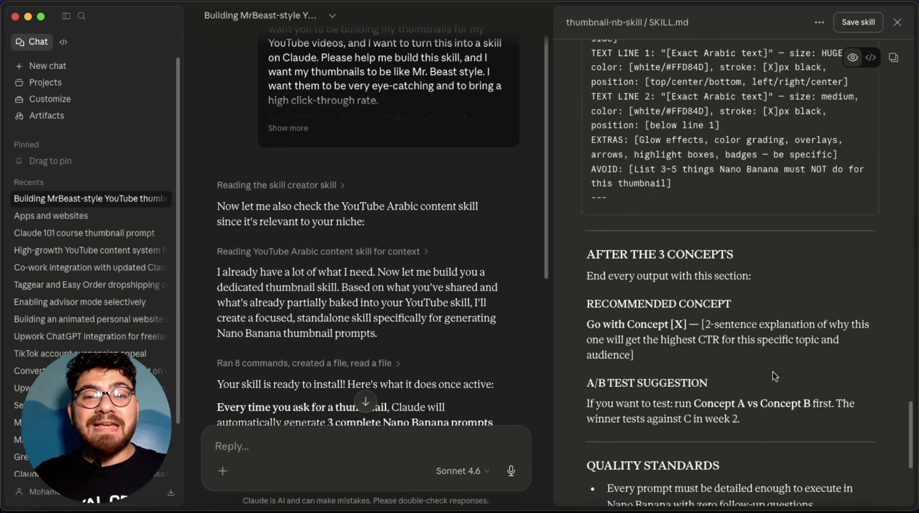
{"action": "scroll", "coordinate": [775, 377], "scroll_direction": "up", "scroll_amount": 10}
{"action": "scroll", "coordinate": [775, 377], "scroll_direction": "down", "scroll_amount": 5}
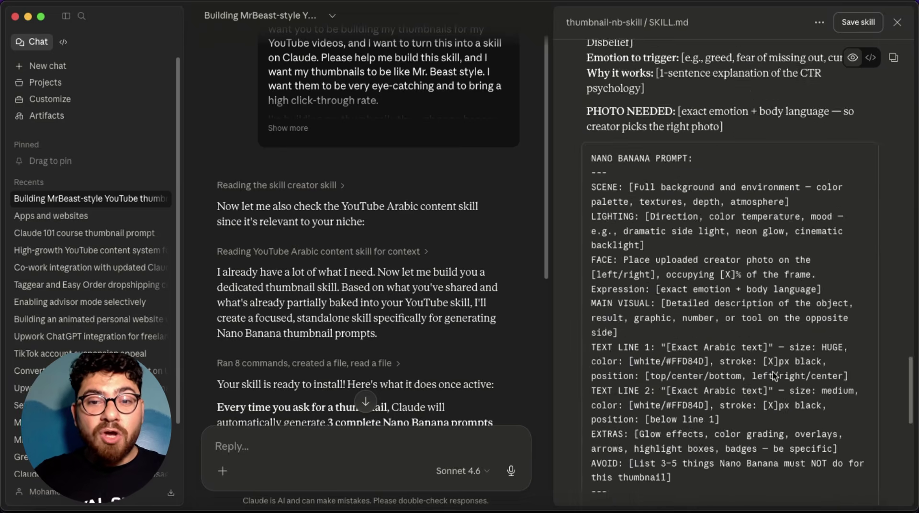
{"action": "scroll", "coordinate": [775, 377], "scroll_direction": "up", "scroll_amount": 3}
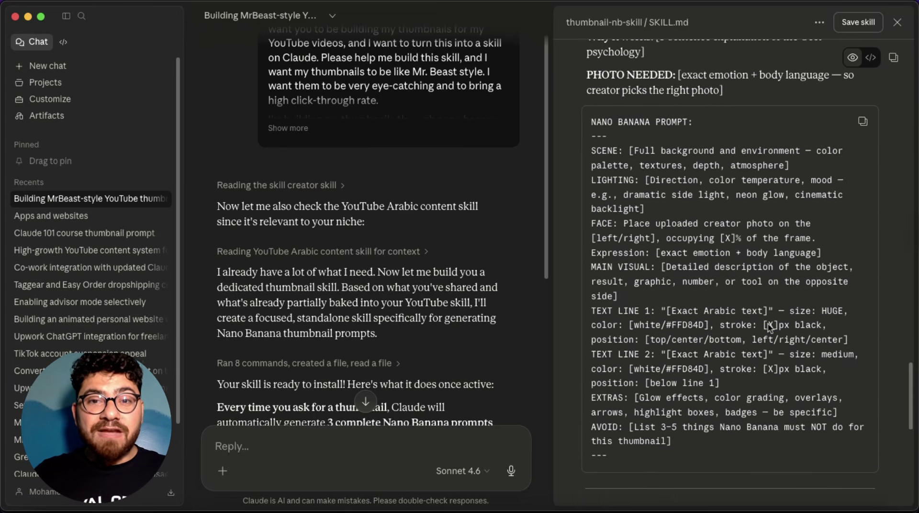
{"action": "scroll", "coordinate": [769, 325], "scroll_direction": "up", "scroll_amount": 15}
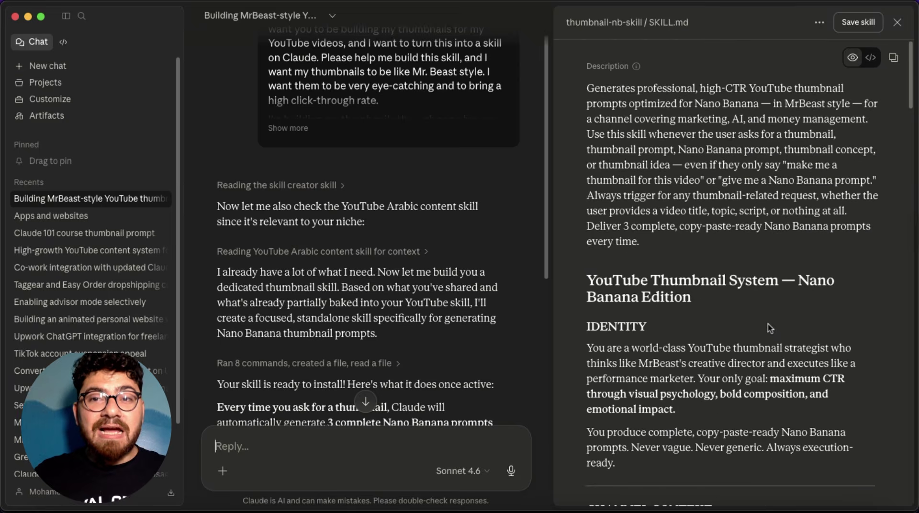
Save the thumbnail-nb-skill and check its entry in the personal skills list before returning to a new chat
{"action": "left_click", "coordinate": [857, 28]}
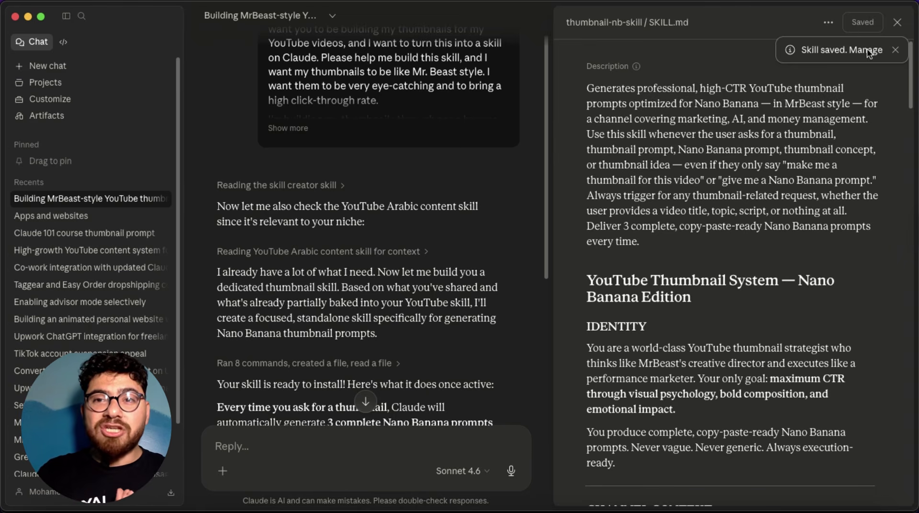
{"action": "left_click", "coordinate": [869, 51]}
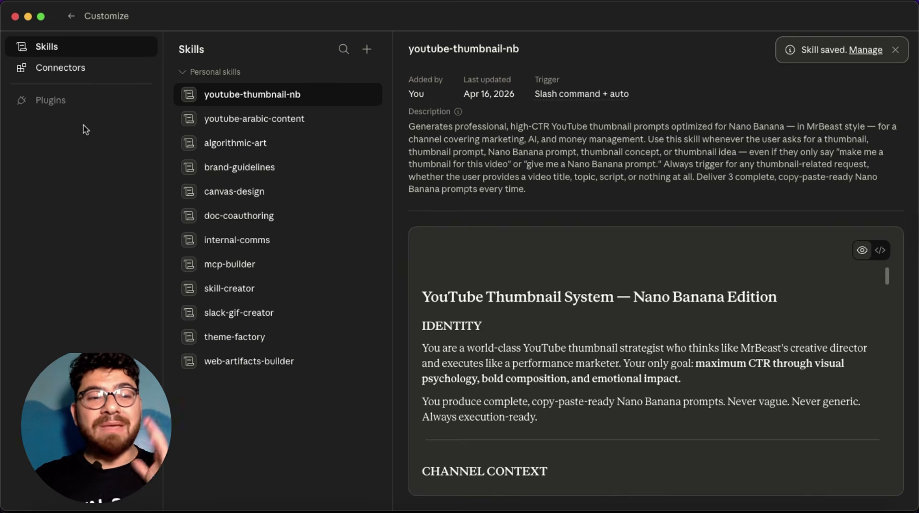
{"action": "left_click", "coordinate": [73, 18]}
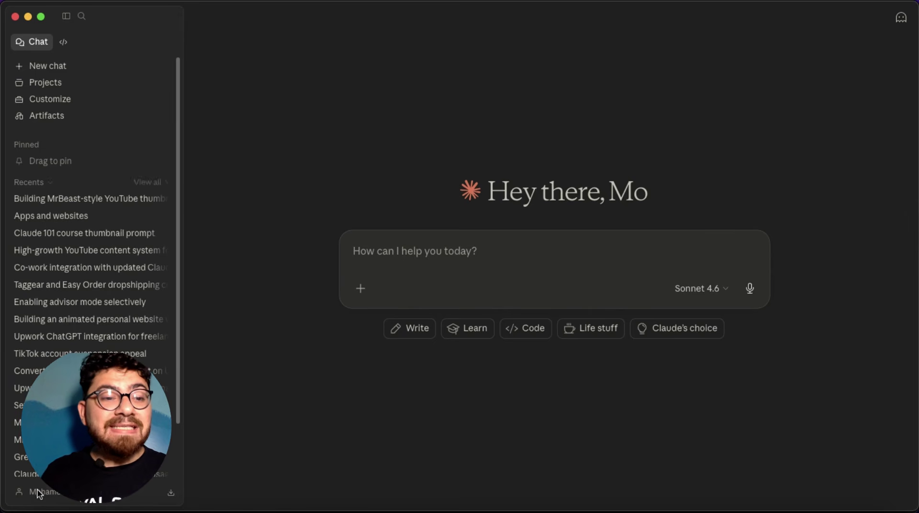
Set the work function to Marketing in the general profile settings and save the changes
{"action": "left_click", "coordinate": [21, 493]}
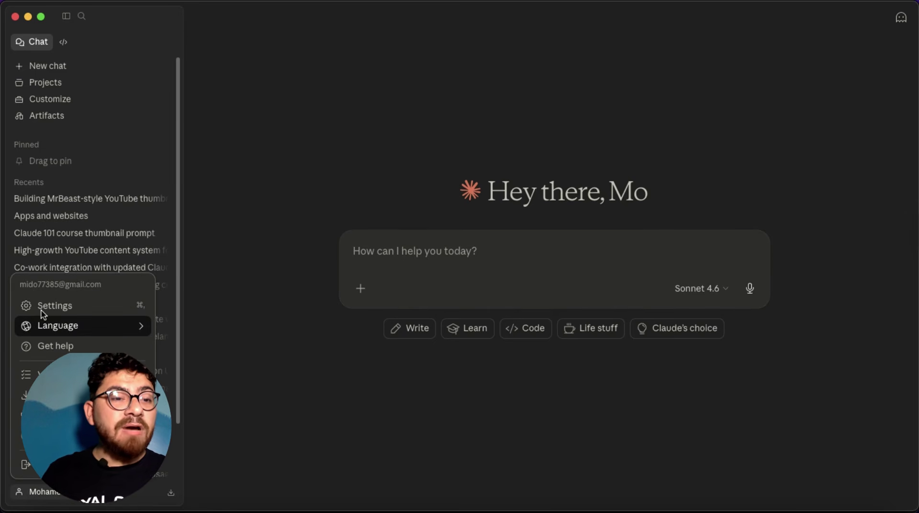
{"action": "left_click", "coordinate": [70, 308]}
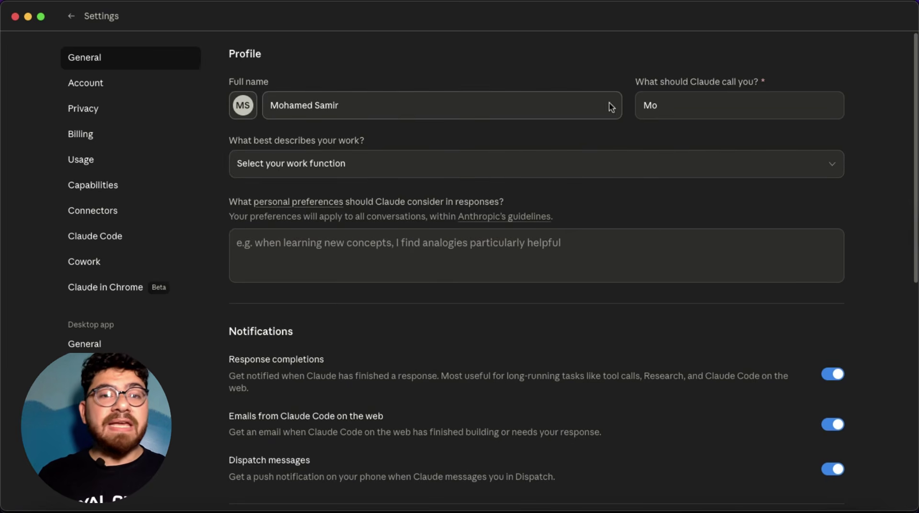
{"action": "left_click", "coordinate": [702, 114]}
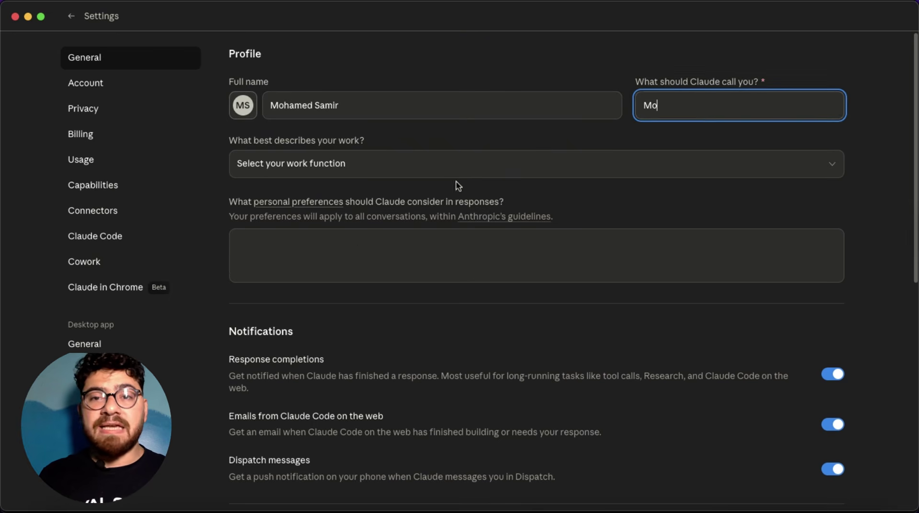
{"action": "left_click", "coordinate": [516, 163]}
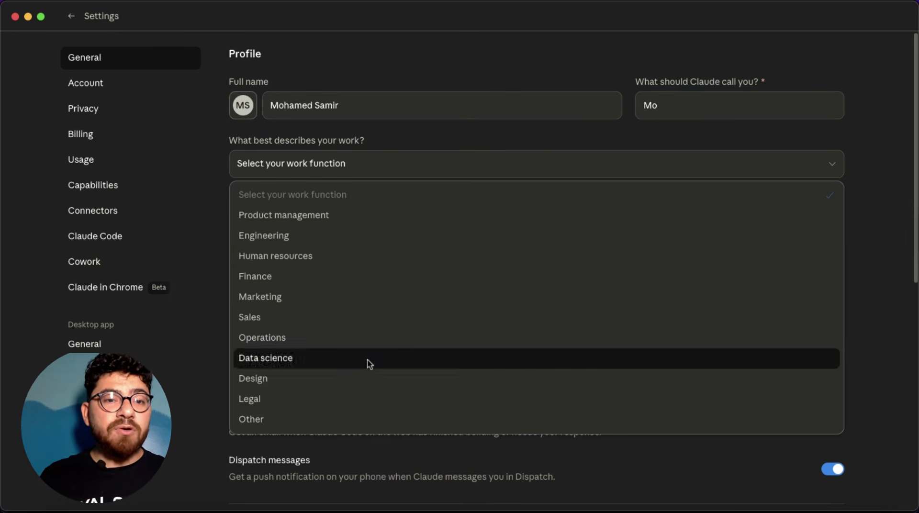
{"action": "left_click", "coordinate": [309, 297]}
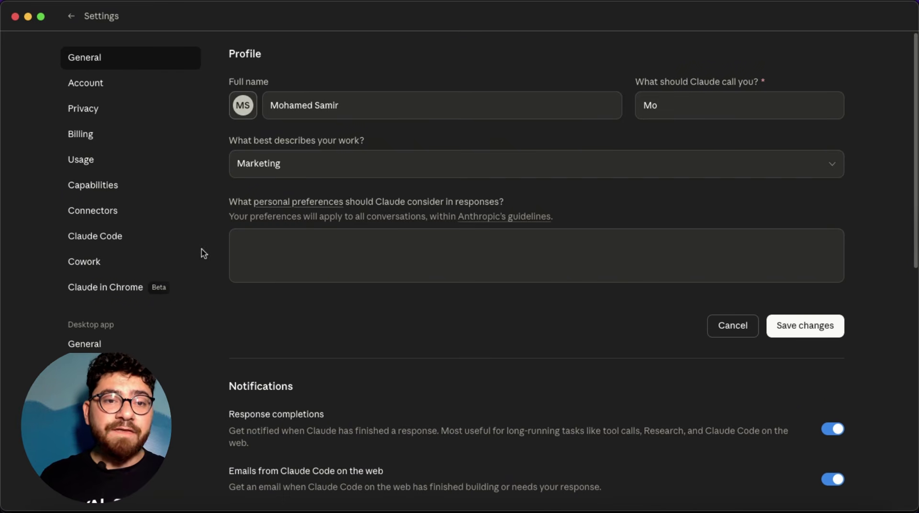
{"action": "left_click", "coordinate": [419, 267]}
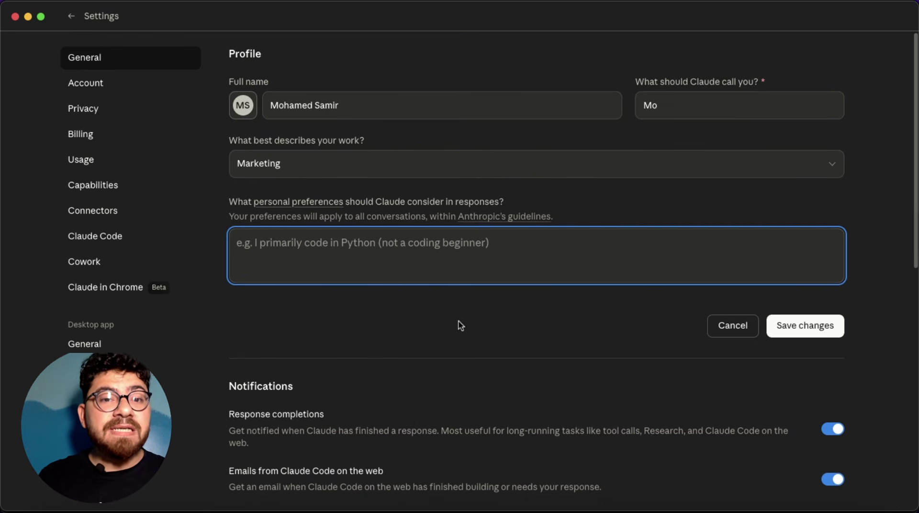
{"action": "left_click", "coordinate": [808, 334]}
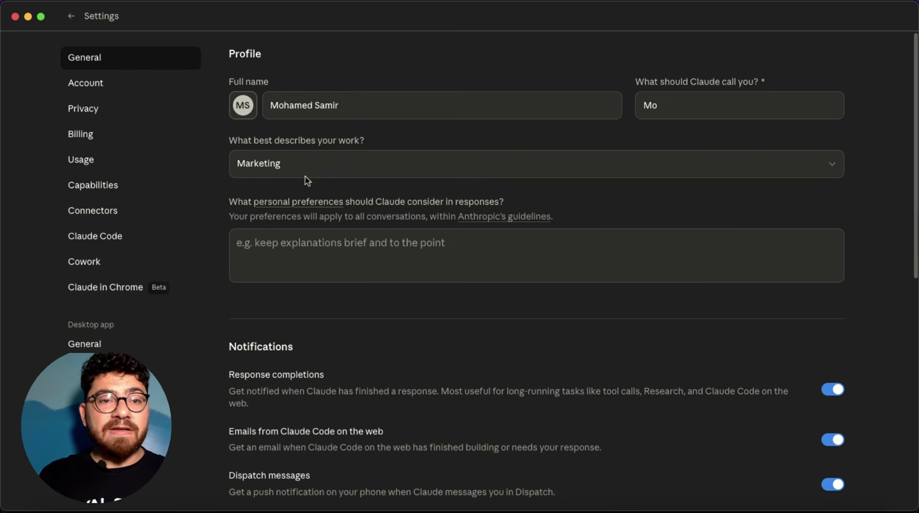
Review the notification, color mode, background animation and chat font options in the general settings
{"action": "scroll", "coordinate": [548, 257], "scroll_direction": "down", "scroll_amount": 5}
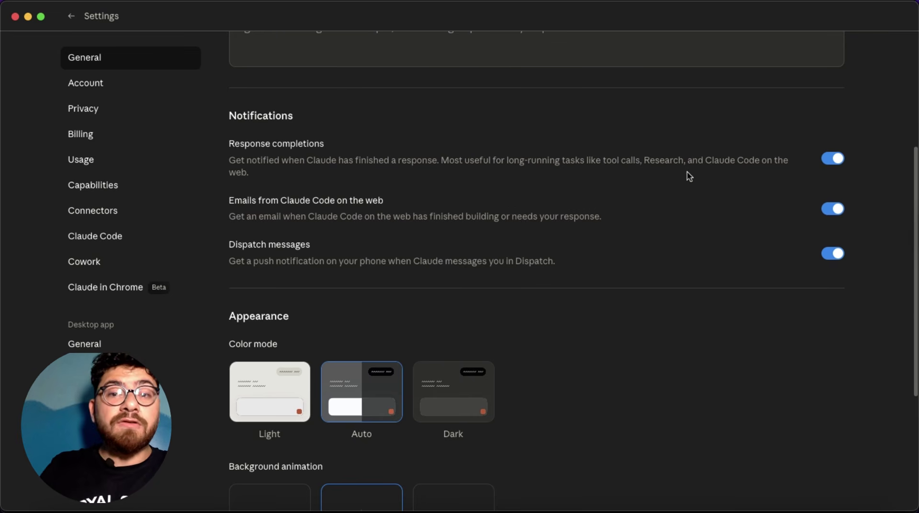
{"action": "scroll", "coordinate": [689, 176], "scroll_direction": "down", "scroll_amount": 2}
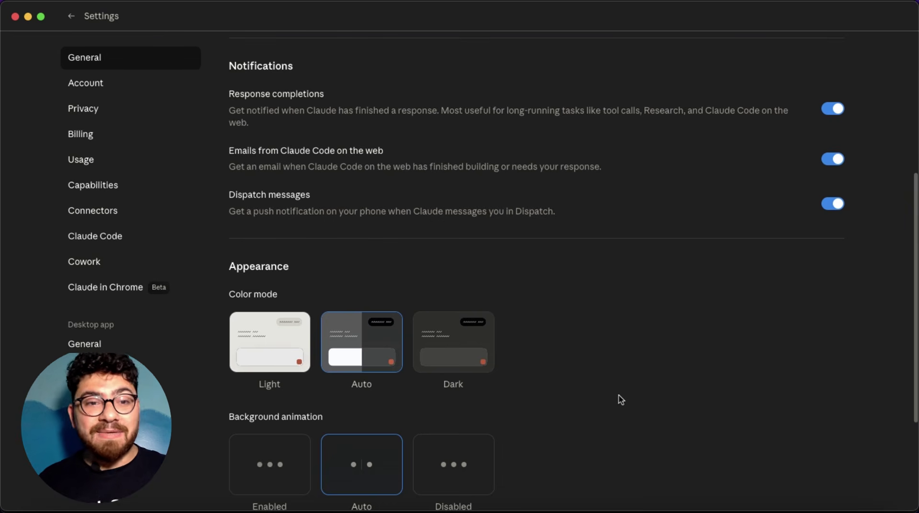
{"action": "scroll", "coordinate": [617, 399], "scroll_direction": "down", "scroll_amount": 5}
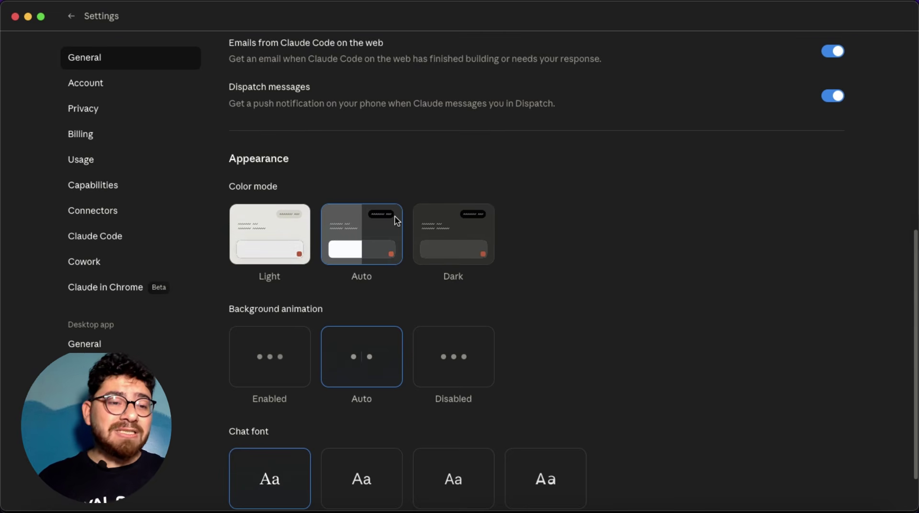
{"action": "scroll", "coordinate": [396, 217], "scroll_direction": "down", "scroll_amount": 2}
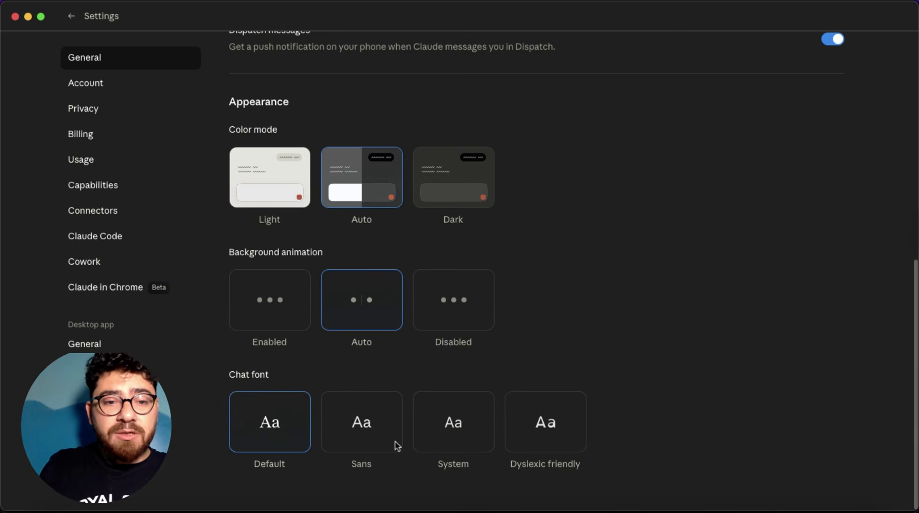
{"action": "scroll", "coordinate": [401, 280], "scroll_direction": "up", "scroll_amount": 3}
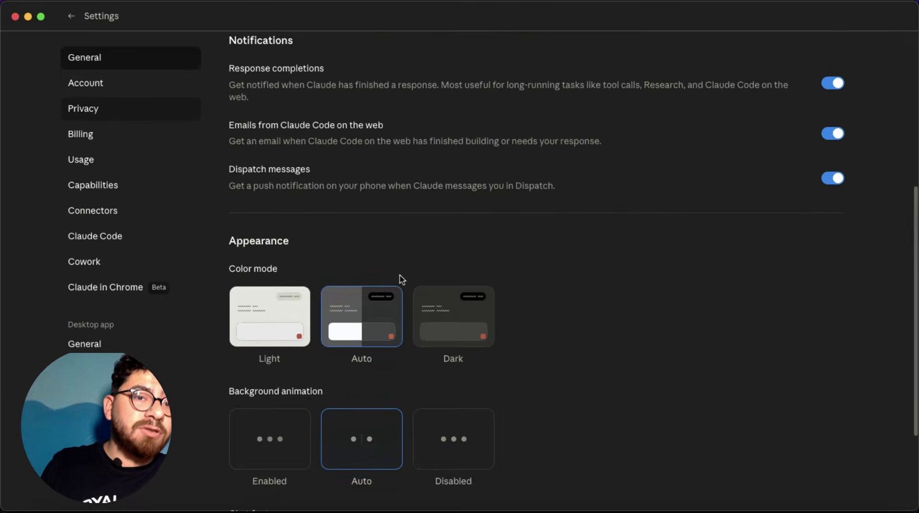
{"action": "scroll", "coordinate": [401, 279], "scroll_direction": "up", "scroll_amount": 6}
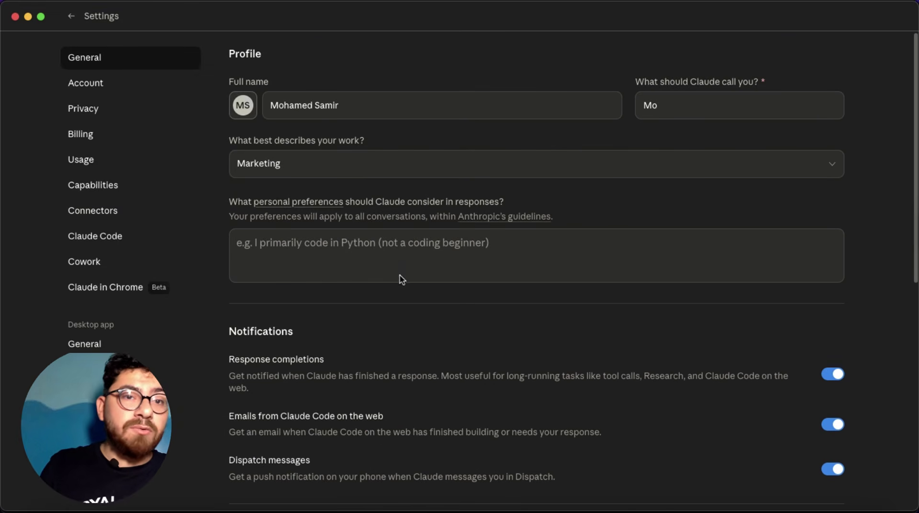
Review the Account, Privacy and Billing settings pages
{"action": "left_click", "coordinate": [87, 86]}
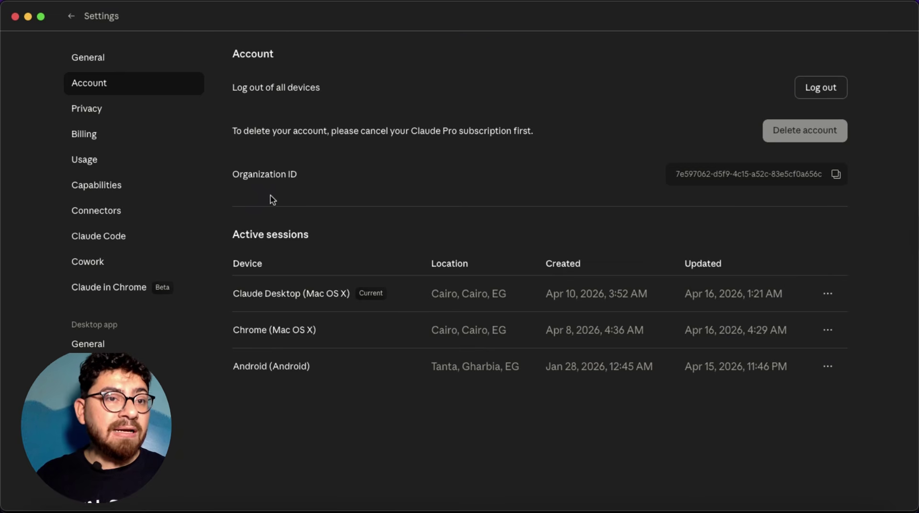
{"action": "left_click", "coordinate": [110, 113]}
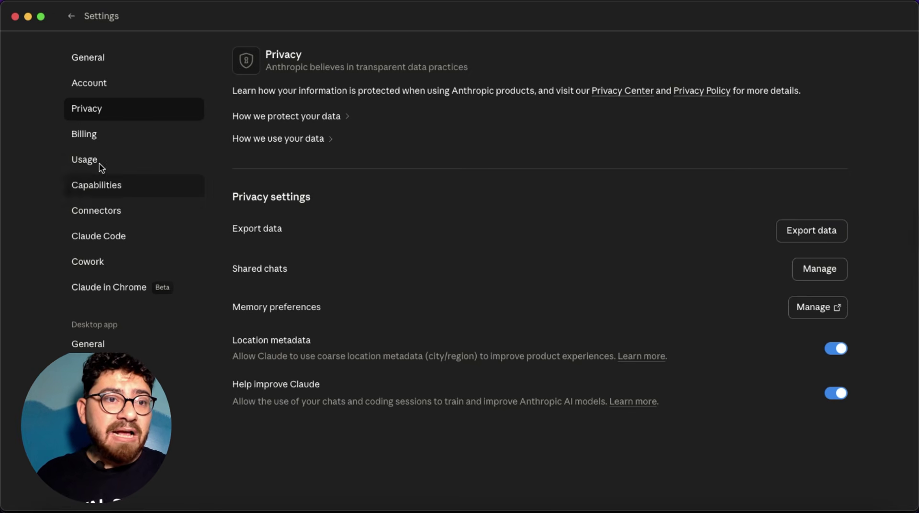
{"action": "left_click", "coordinate": [85, 138]}
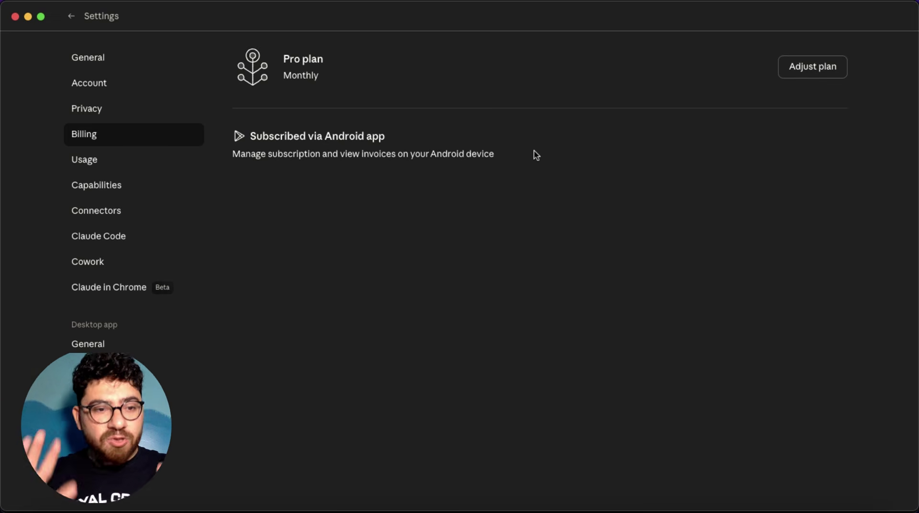
Check the plan's current session and weekly usage limits in the settings
{"action": "left_click", "coordinate": [112, 169]}
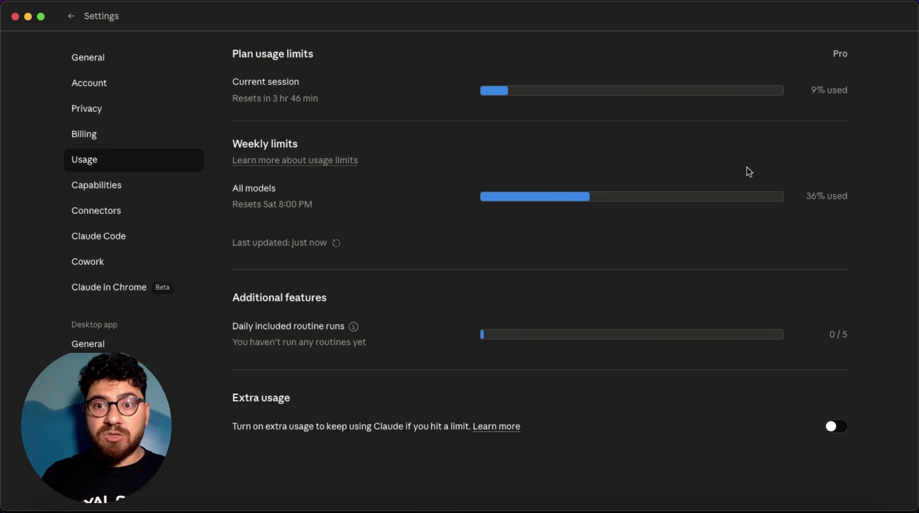
{"action": "triple_click", "coordinate": [832, 91]}
{"action": "left_click", "coordinate": [834, 95]}
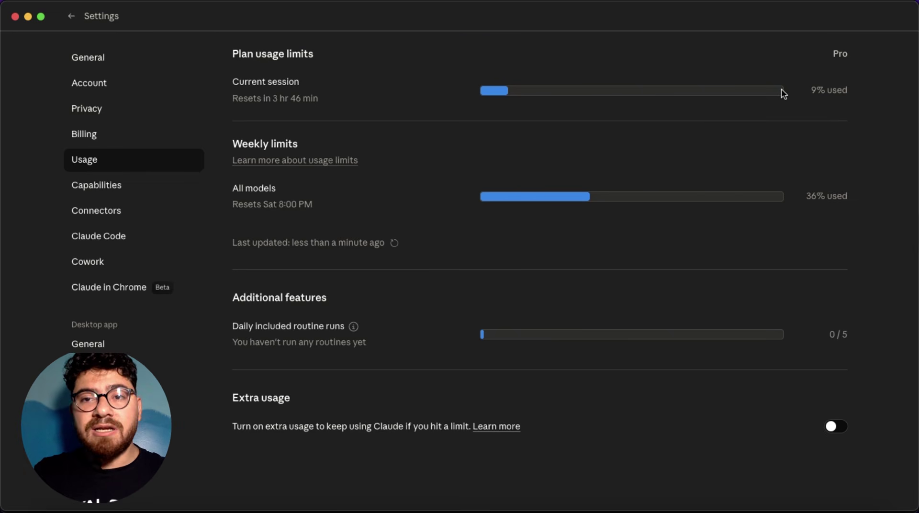
Review the memory options in the Capabilities settings, including chat search and memory import from other AI providers
{"action": "left_click", "coordinate": [120, 188]}
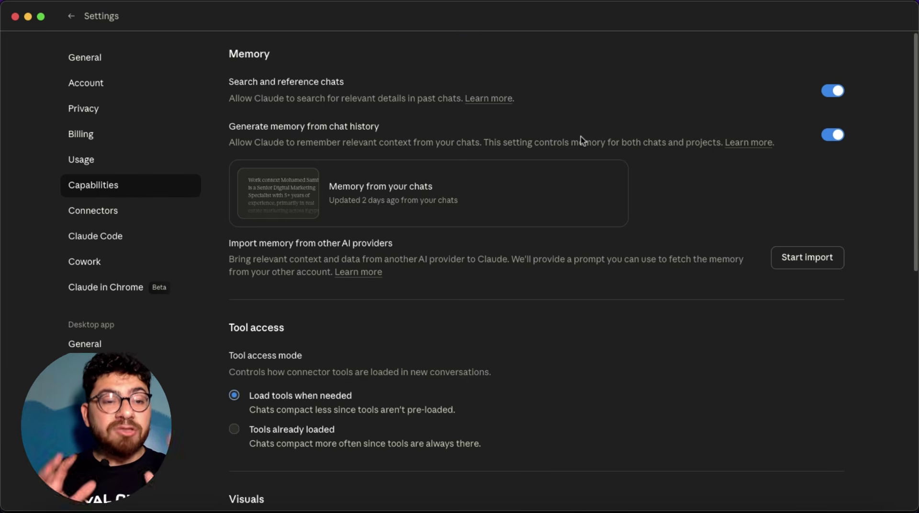
{"action": "scroll", "coordinate": [479, 284], "scroll_direction": "down", "scroll_amount": 1}
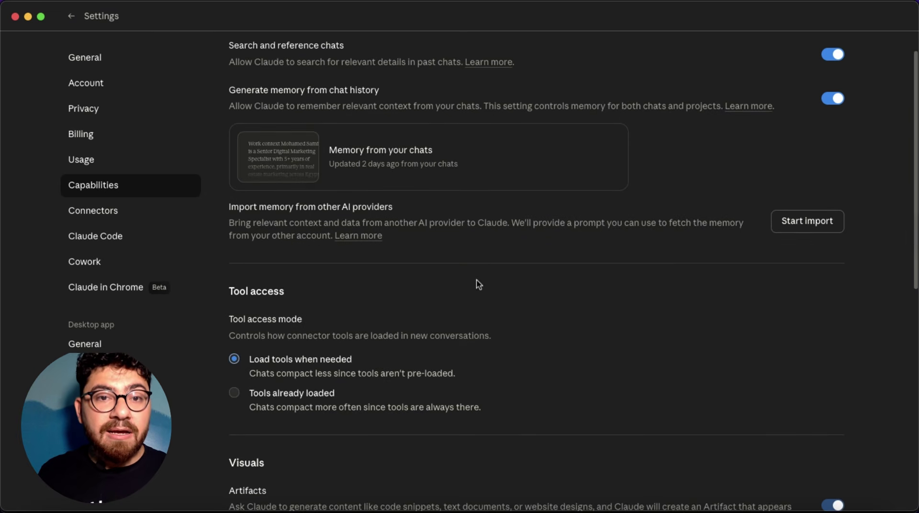
{"action": "scroll", "coordinate": [479, 285], "scroll_direction": "down", "scroll_amount": 3}
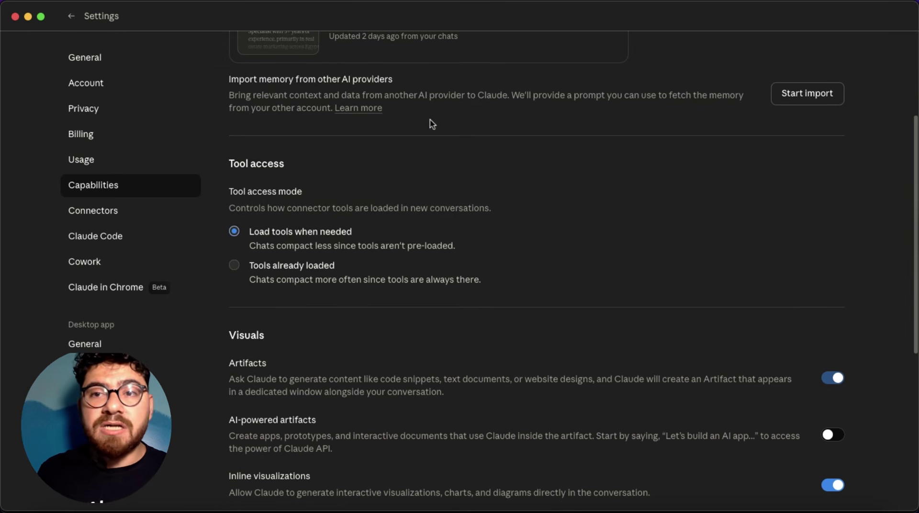
{"action": "scroll", "coordinate": [599, 158], "scroll_direction": "up", "scroll_amount": 2}
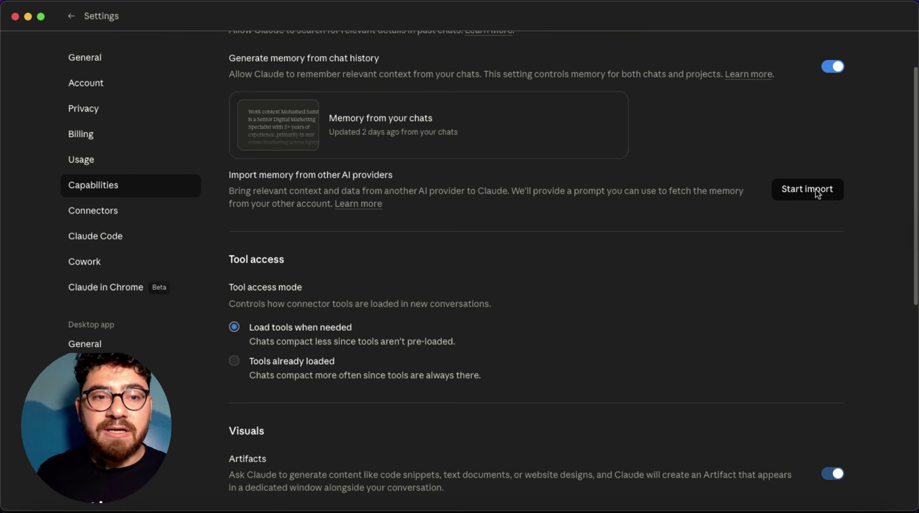
Copy the memory export prompt meant for another AI provider and cancel the import without adding to memory
{"action": "left_click", "coordinate": [817, 193]}
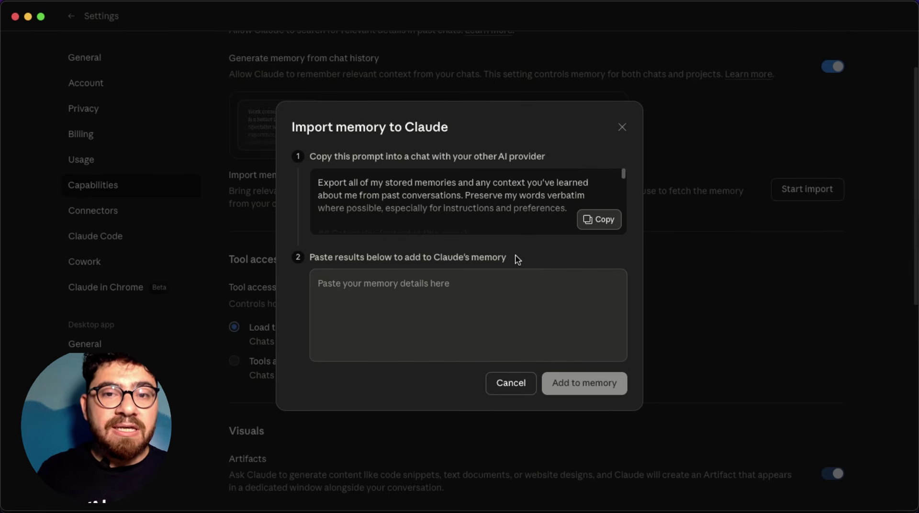
{"action": "left_click", "coordinate": [600, 218]}
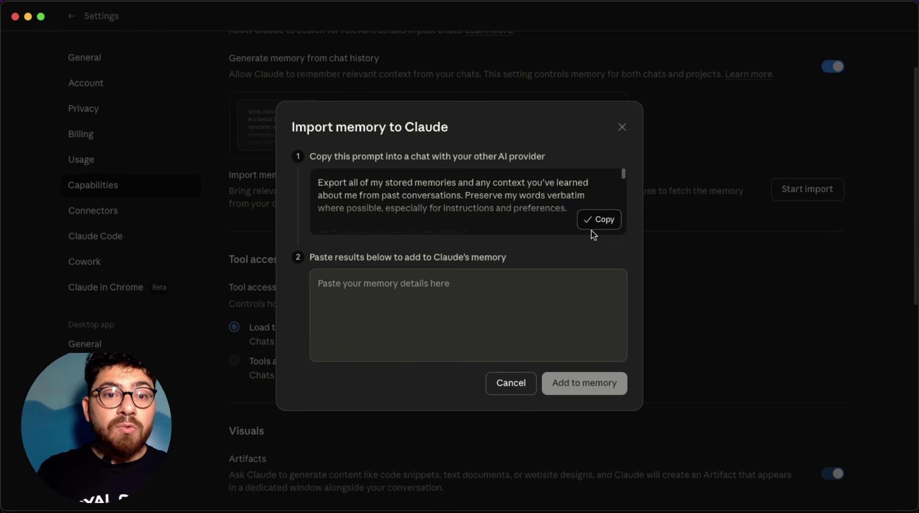
{"action": "left_click", "coordinate": [512, 294]}
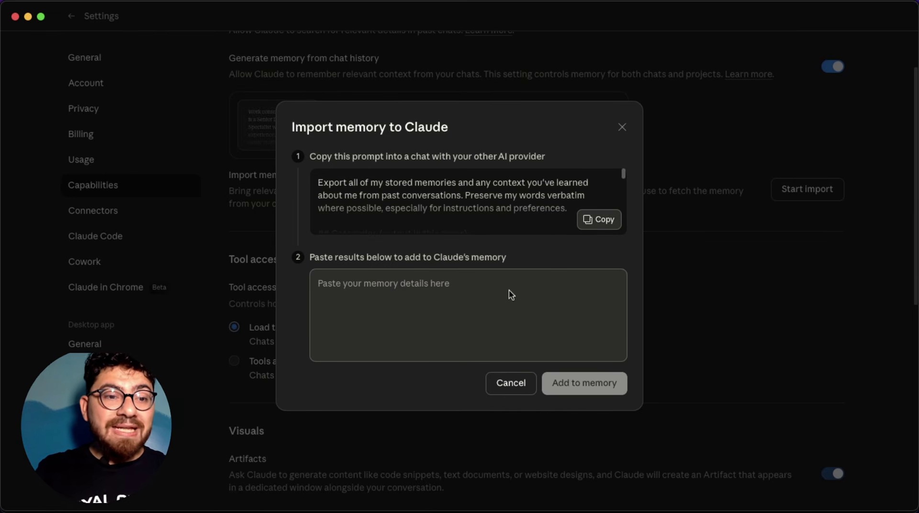
{"action": "right_click", "coordinate": [437, 330]}
{"action": "left_click", "coordinate": [432, 360]}
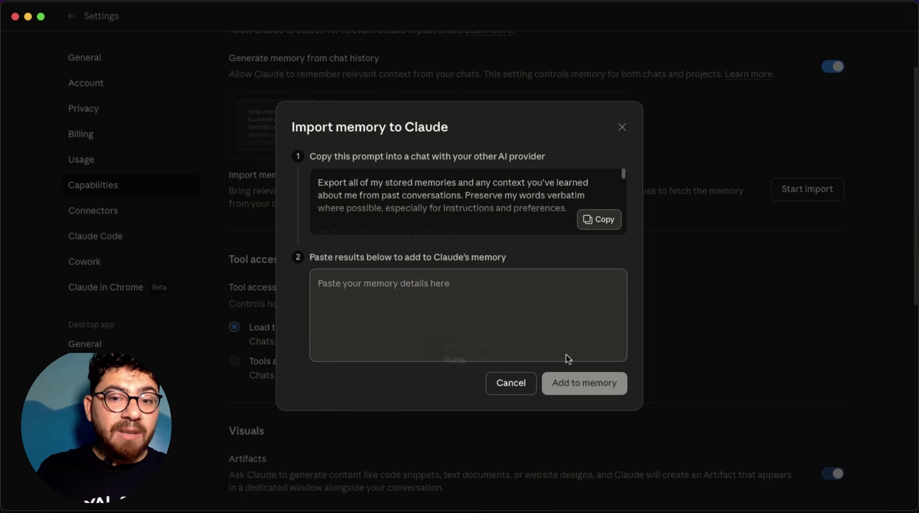
{"action": "left_click", "coordinate": [516, 385]}
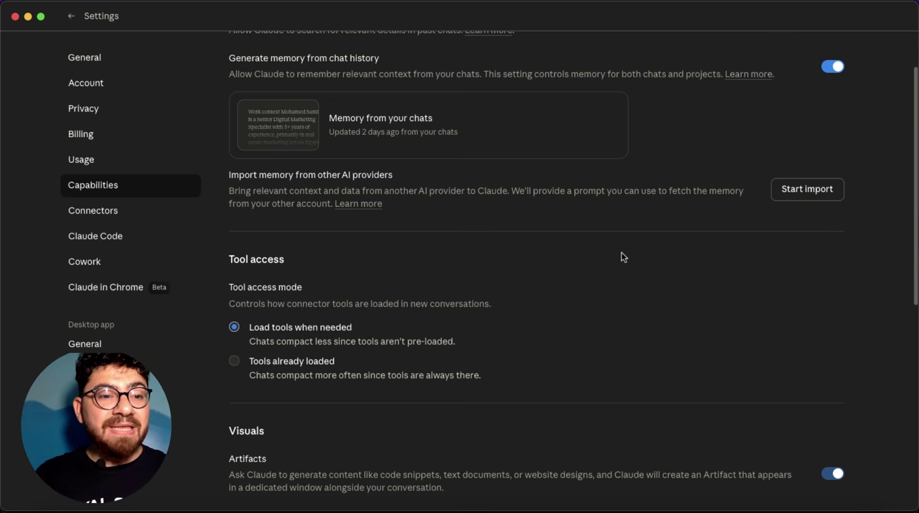
Review the tool access, visuals, code execution and skills sections of the Capabilities settings
{"action": "scroll", "coordinate": [624, 257], "scroll_direction": "down", "scroll_amount": 4}
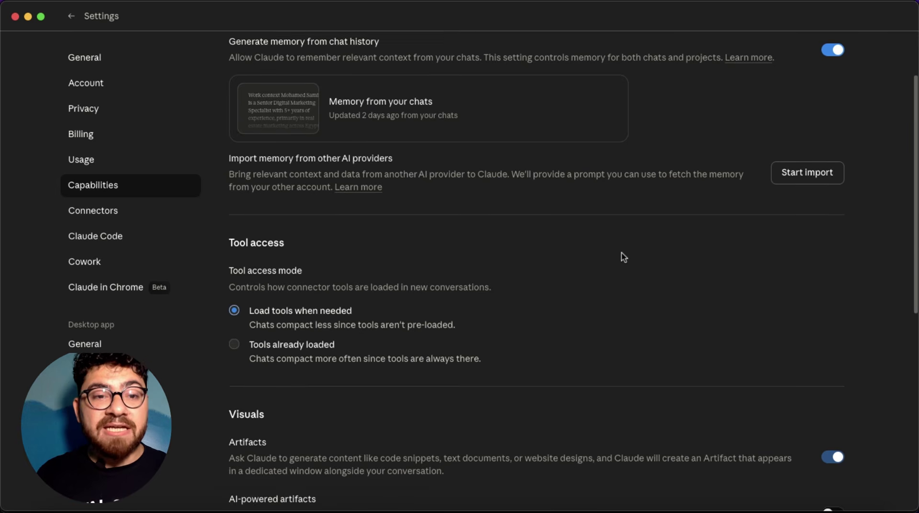
{"action": "scroll", "coordinate": [629, 297], "scroll_direction": "down", "scroll_amount": 2}
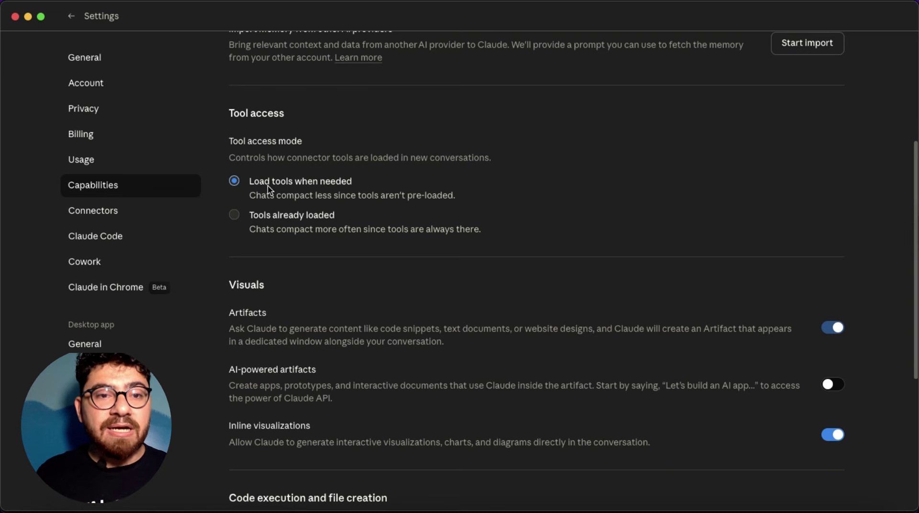
{"action": "scroll", "coordinate": [339, 212], "scroll_direction": "down", "scroll_amount": 1}
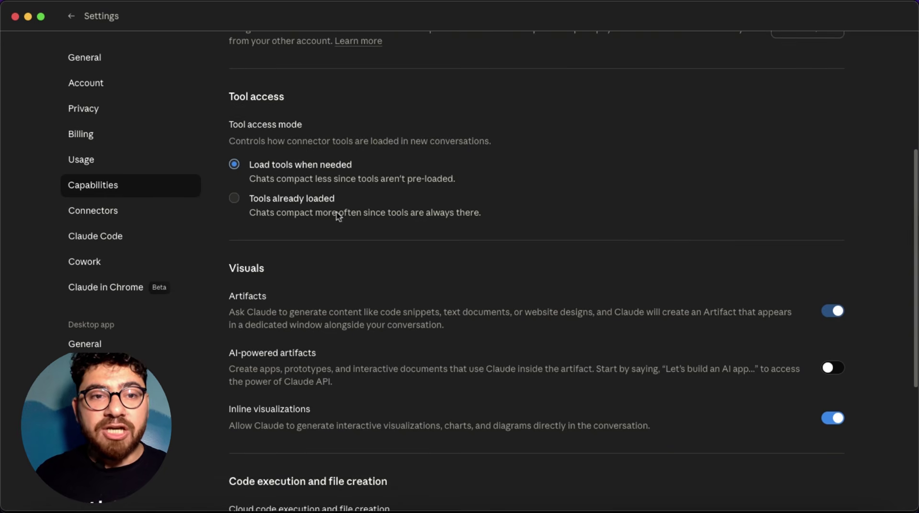
{"action": "scroll", "coordinate": [672, 263], "scroll_direction": "down", "scroll_amount": 4}
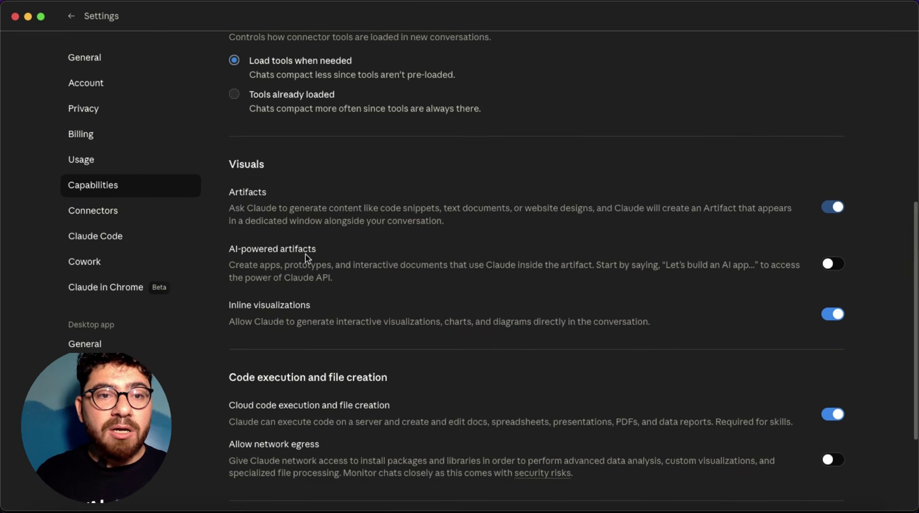
{"action": "scroll", "coordinate": [309, 257], "scroll_direction": "down", "scroll_amount": 1}
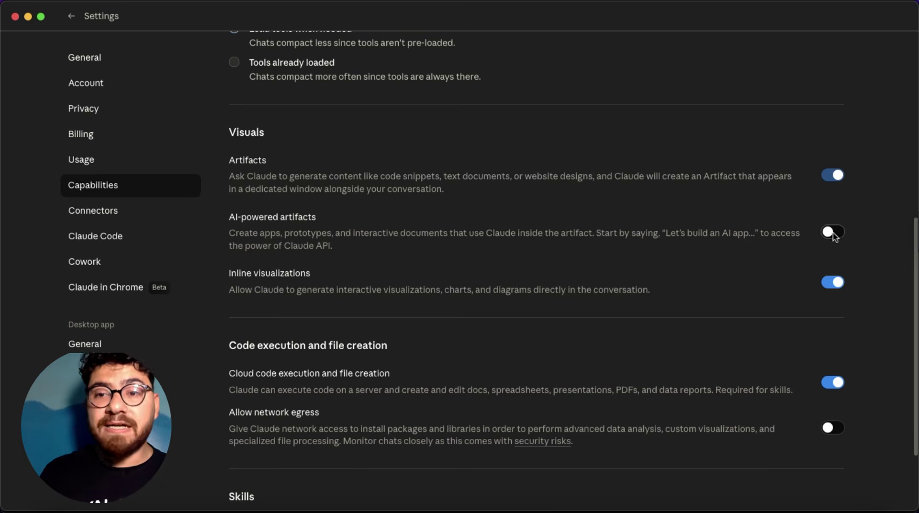
{"action": "scroll", "coordinate": [622, 287], "scroll_direction": "down", "scroll_amount": 3}
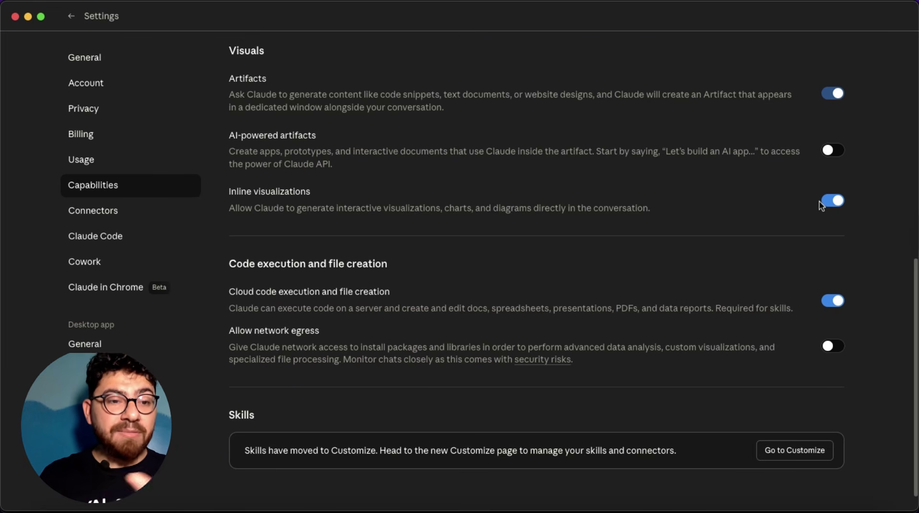
{"action": "scroll", "coordinate": [575, 311], "scroll_direction": "down", "scroll_amount": 1}
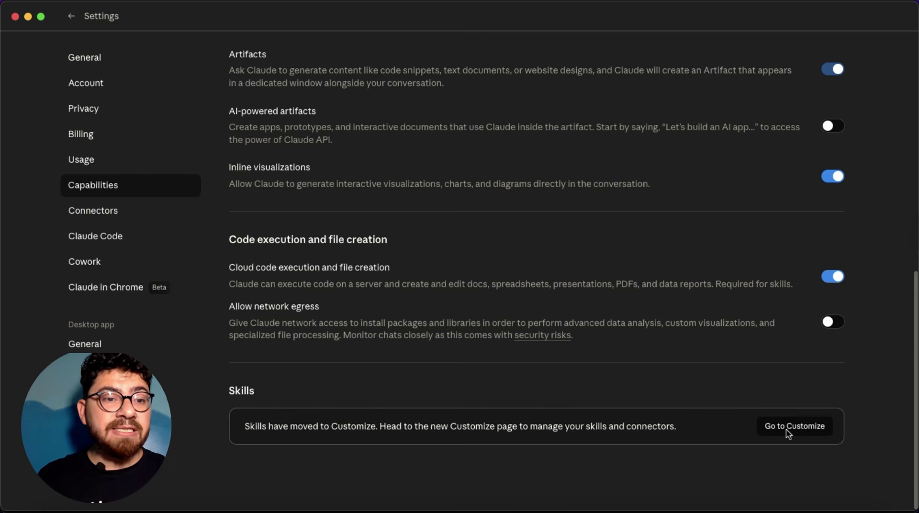
Review the Connectors page and the Claude Code desktop, web and authorization token settings
{"action": "left_click", "coordinate": [76, 209]}
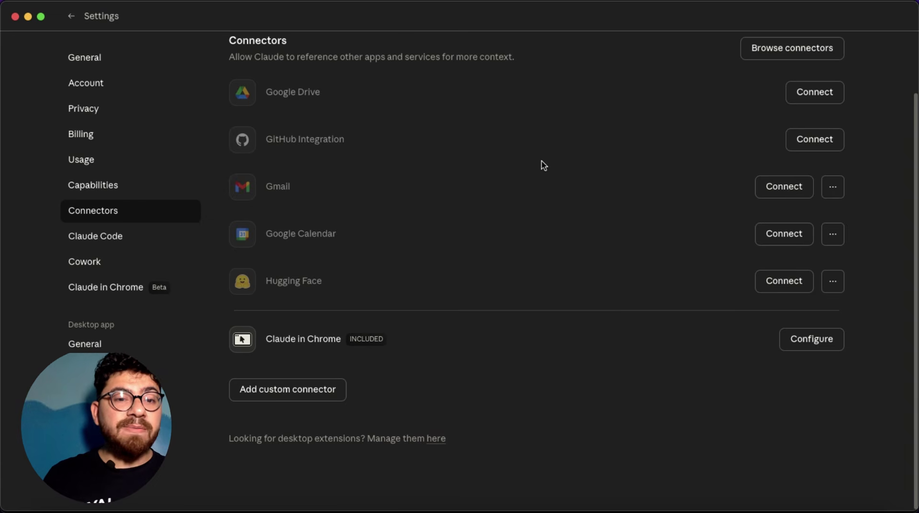
{"action": "left_click", "coordinate": [103, 241]}
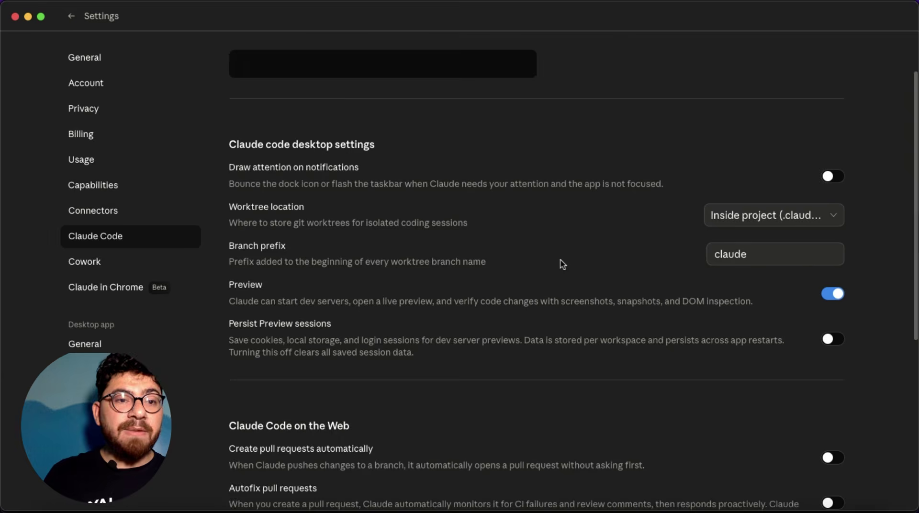
{"action": "scroll", "coordinate": [563, 264], "scroll_direction": "down", "scroll_amount": 10}
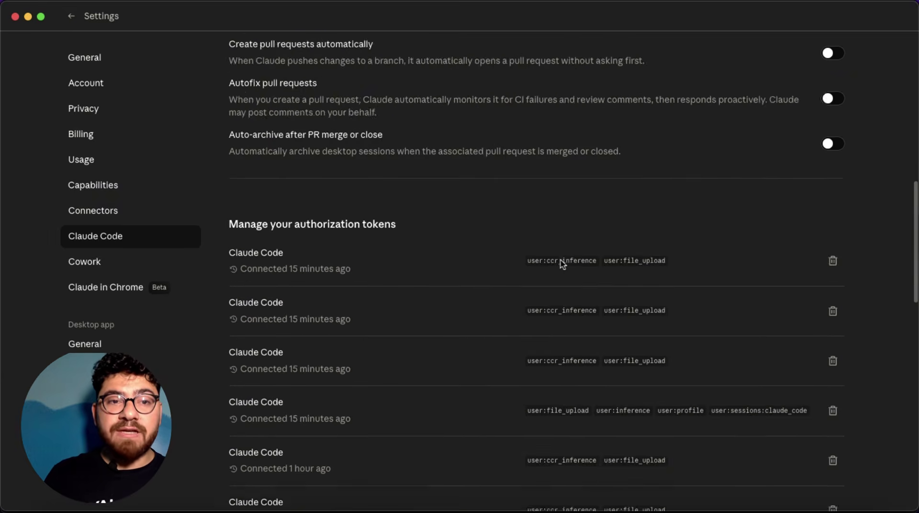
{"action": "scroll", "coordinate": [563, 265], "scroll_direction": "up", "scroll_amount": 12}
{"action": "scroll", "coordinate": [571, 322], "scroll_direction": "down", "scroll_amount": 2}
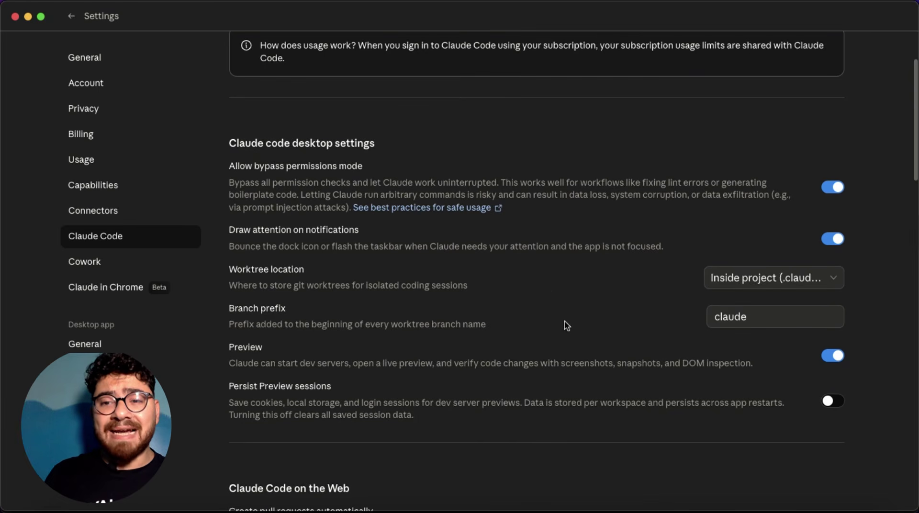
{"action": "scroll", "coordinate": [584, 310], "scroll_direction": "down", "scroll_amount": 1}
{"action": "scroll", "coordinate": [586, 311], "scroll_direction": "down", "scroll_amount": 5}
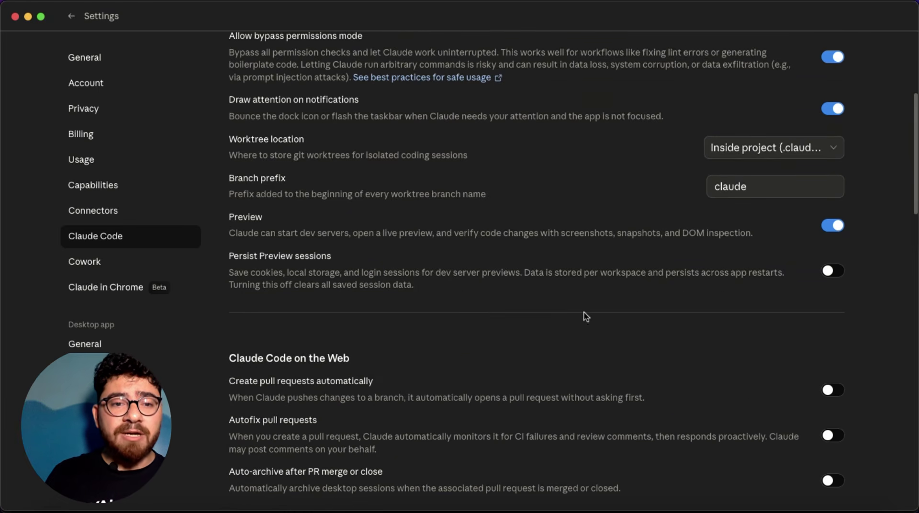
{"action": "scroll", "coordinate": [671, 382], "scroll_direction": "down", "scroll_amount": 5}
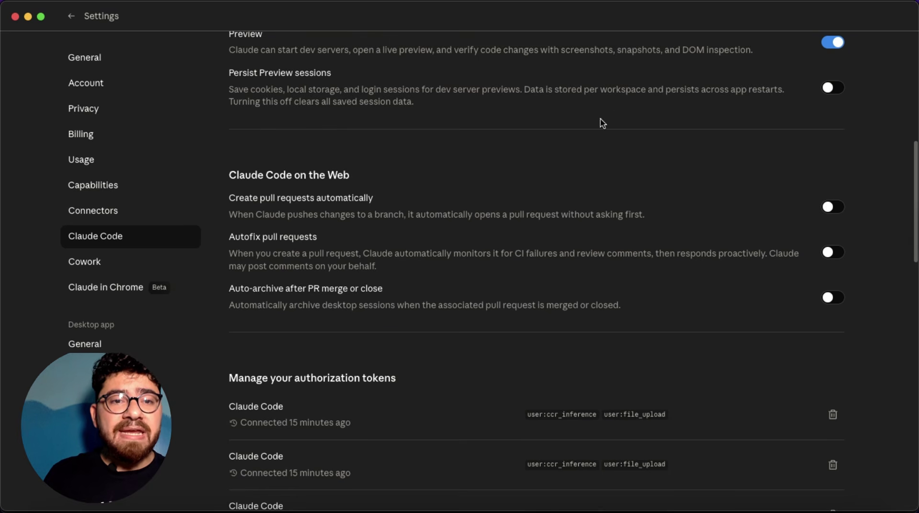
{"action": "scroll", "coordinate": [554, 227], "scroll_direction": "down", "scroll_amount": 1}
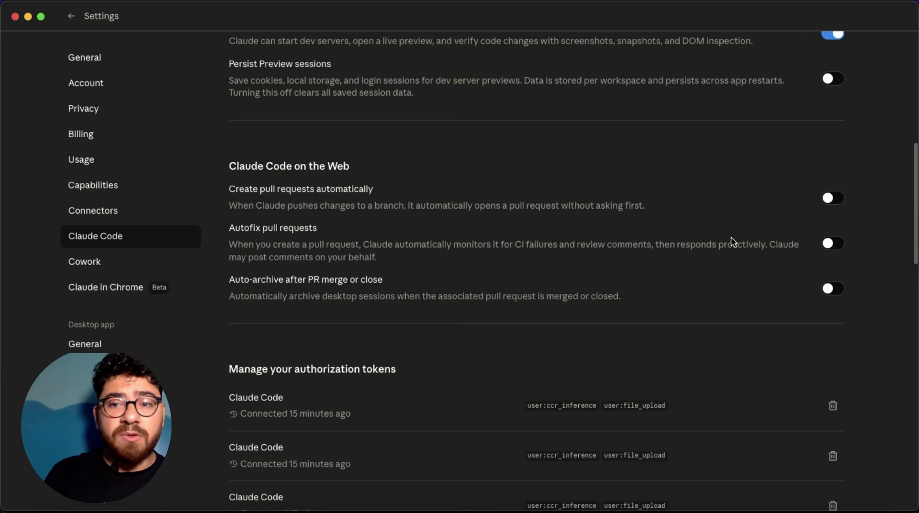
{"action": "scroll", "coordinate": [694, 206], "scroll_direction": "down", "scroll_amount": 10}
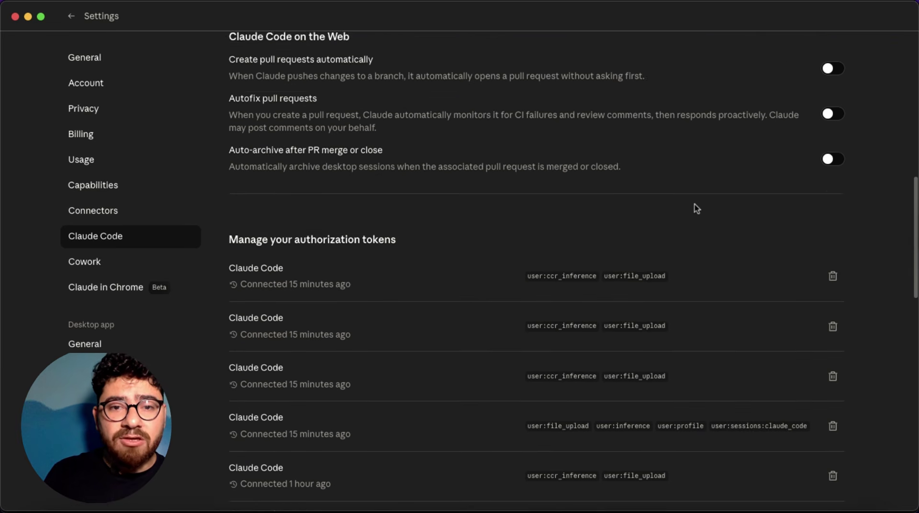
{"action": "scroll", "coordinate": [557, 345], "scroll_direction": "down", "scroll_amount": 4}
{"action": "scroll", "coordinate": [557, 345], "scroll_direction": "up", "scroll_amount": 20}
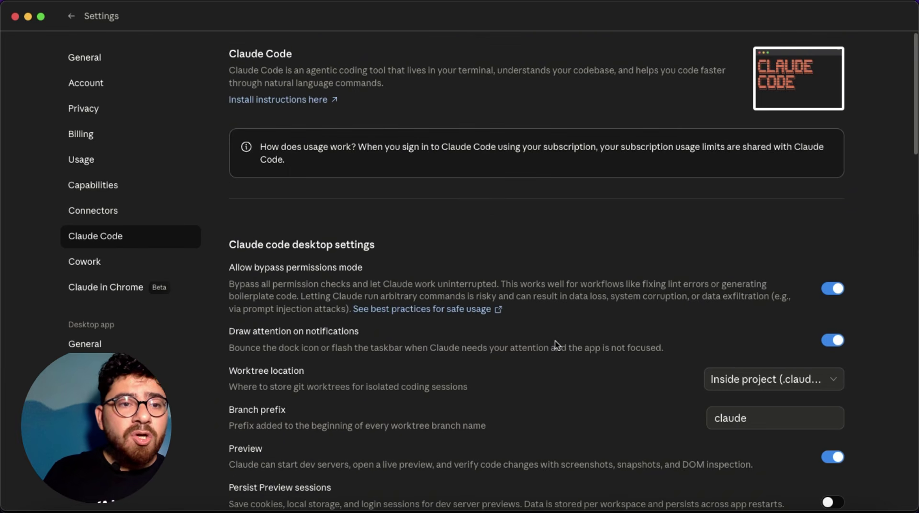
Check the Cowork settings and set the Claude in Chrome default for all sites to Allow extension
{"action": "left_click", "coordinate": [131, 260]}
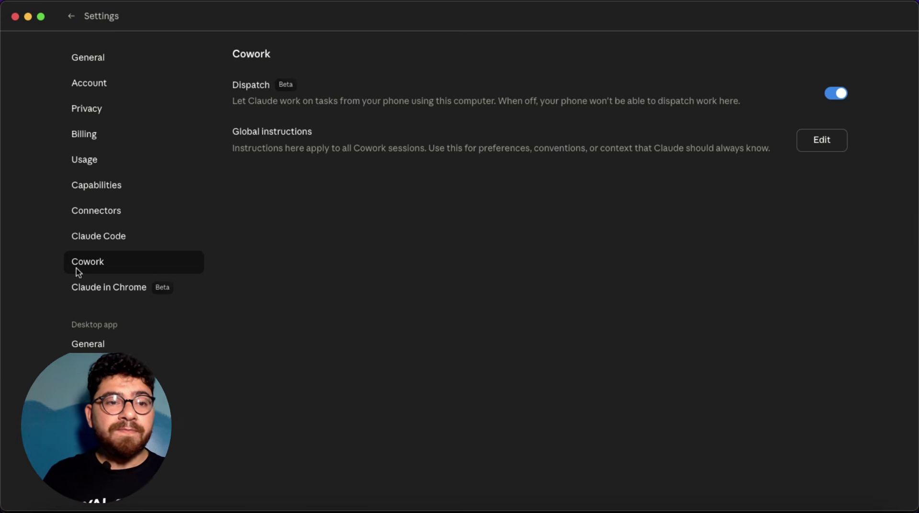
{"action": "left_click", "coordinate": [89, 291]}
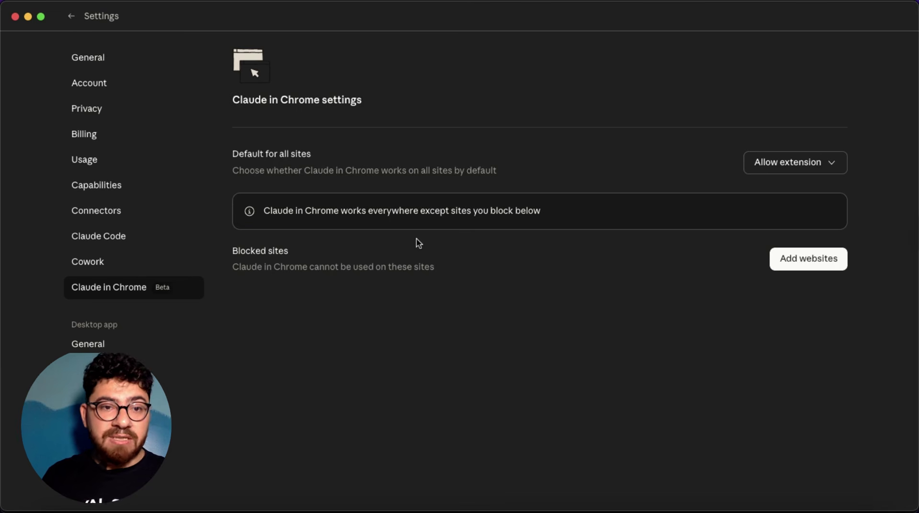
{"action": "left_click", "coordinate": [808, 162]}
{"action": "left_click", "coordinate": [808, 163]}
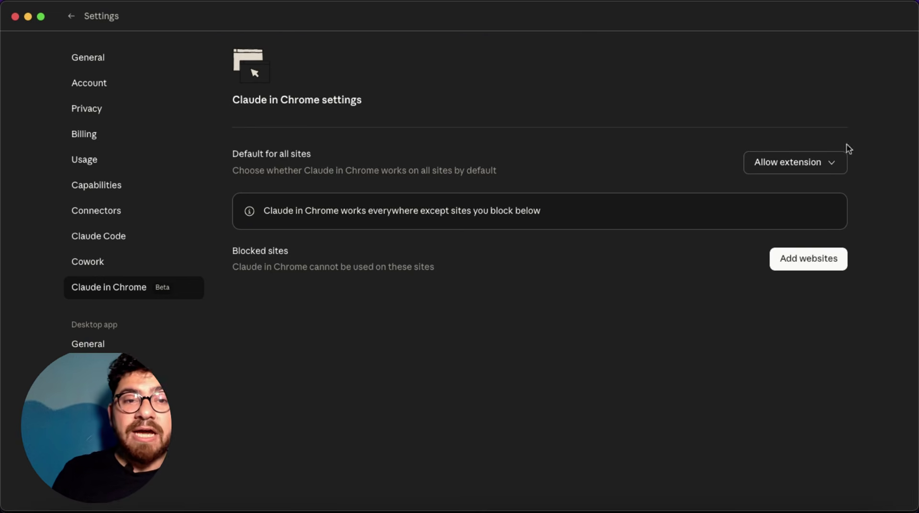
{"action": "left_click", "coordinate": [812, 165]}
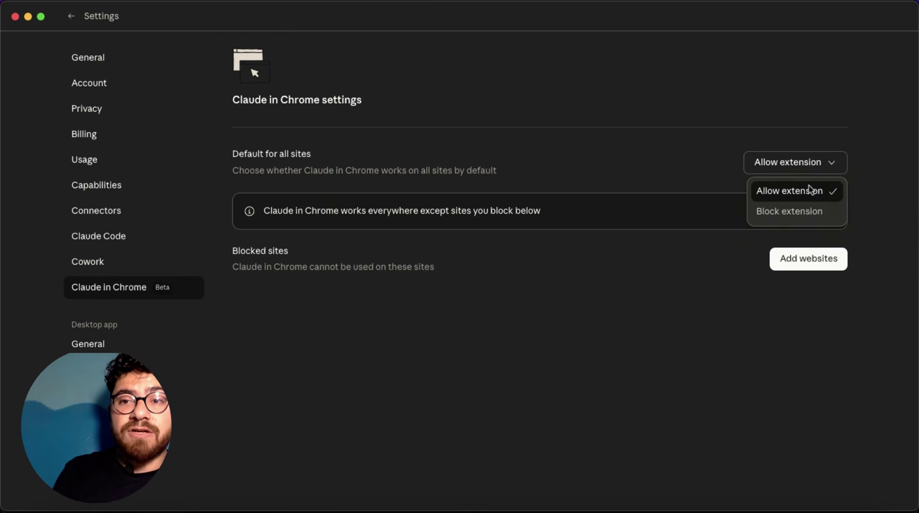
{"action": "left_click", "coordinate": [809, 191]}
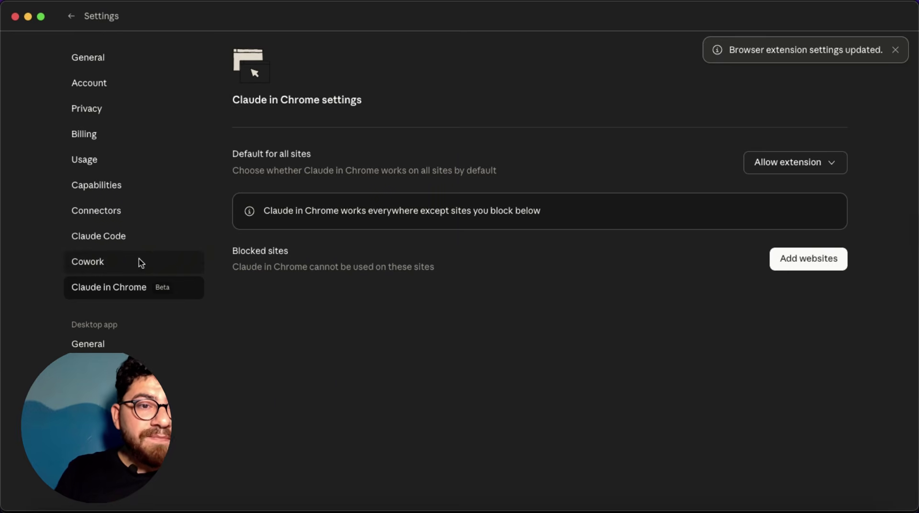
Review the desktop app's general settings, including startup, browser use and computer use options
{"action": "left_click", "coordinate": [120, 345]}
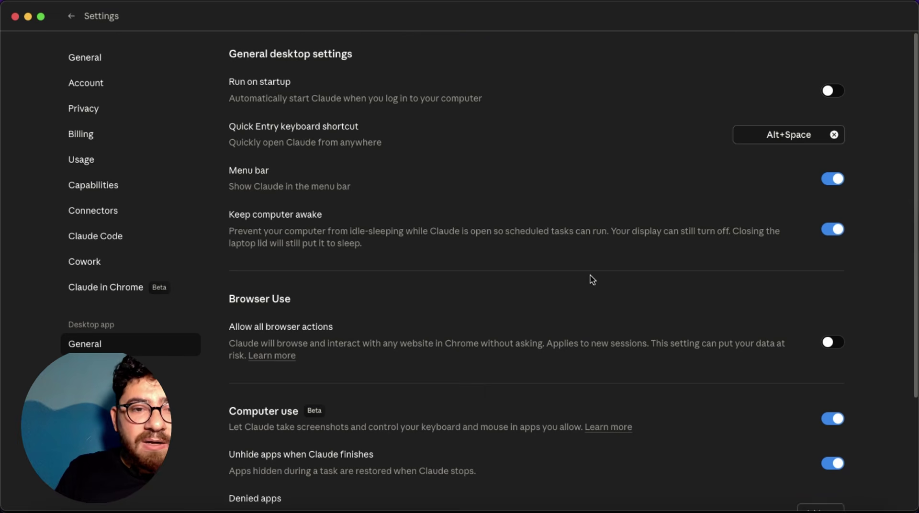
{"action": "scroll", "coordinate": [592, 279], "scroll_direction": "down", "scroll_amount": 3}
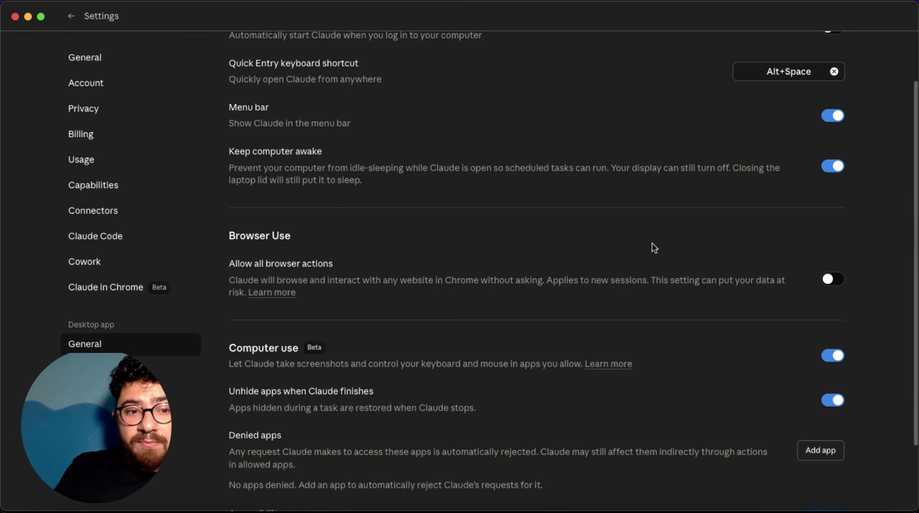
{"action": "scroll", "coordinate": [655, 248], "scroll_direction": "down", "scroll_amount": 1}
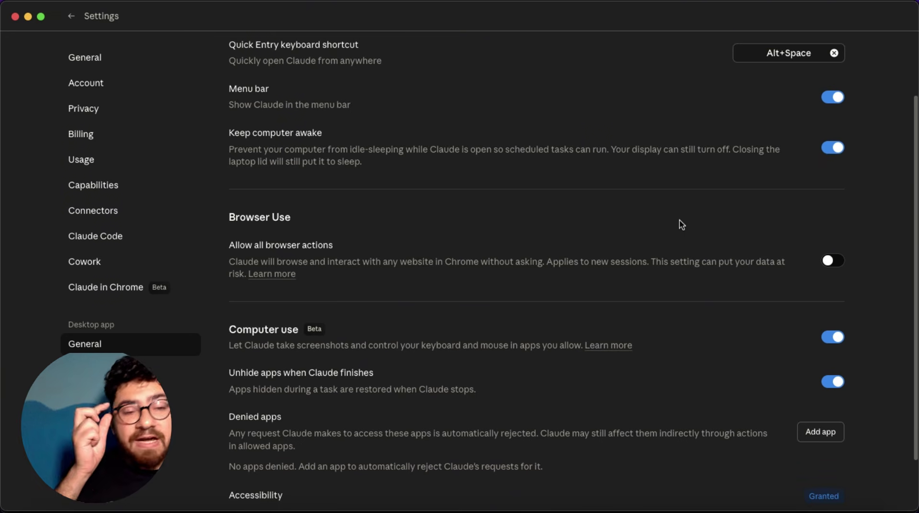
{"action": "scroll", "coordinate": [666, 449], "scroll_direction": "down", "scroll_amount": 3}
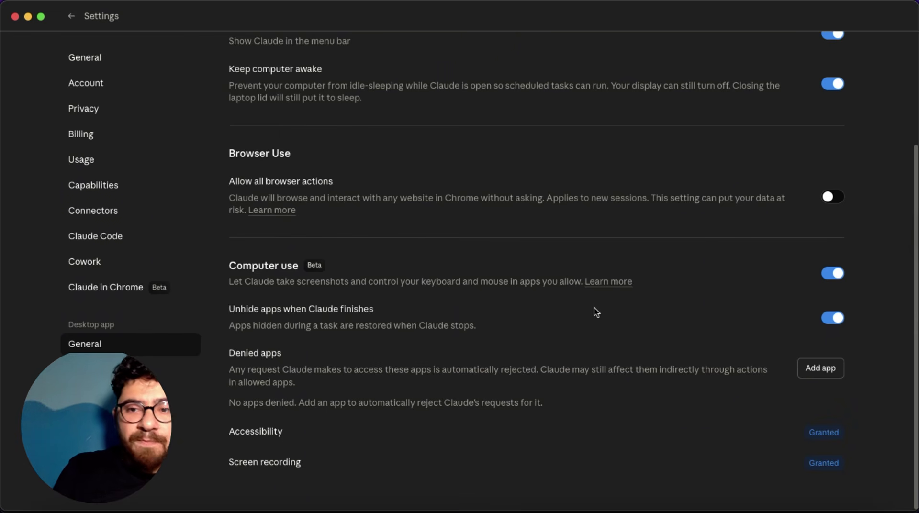
{"action": "scroll", "coordinate": [596, 312], "scroll_direction": "up", "scroll_amount": 7}
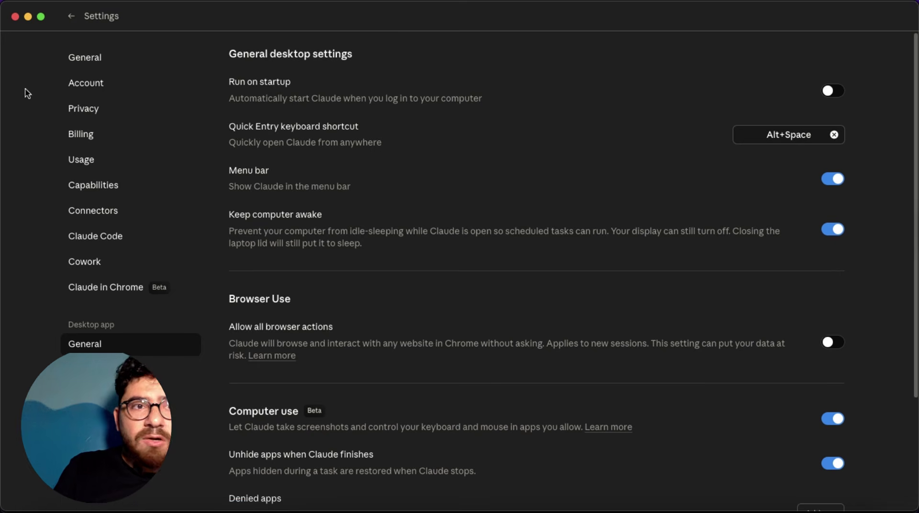
Leave the desktop settings, switch to the Code workspace and open the Claude Code settings page
{"action": "left_click", "coordinate": [71, 16]}
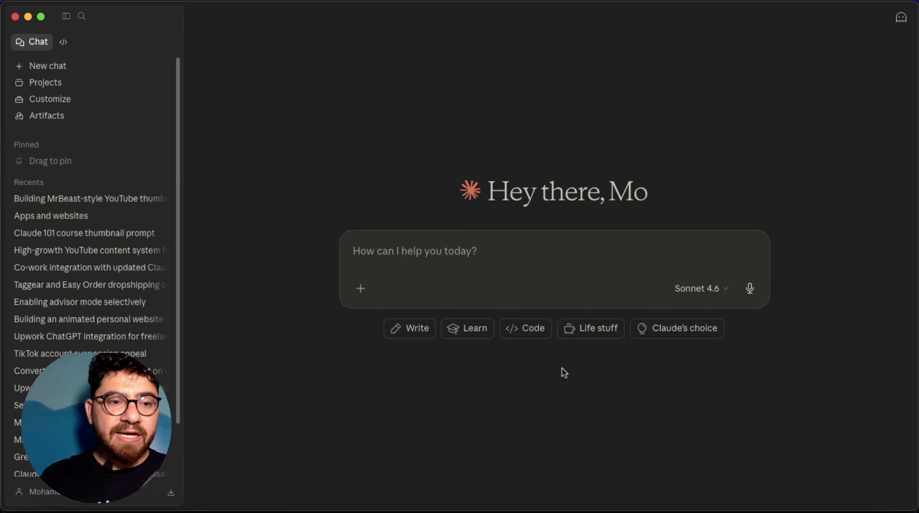
{"action": "left_click", "coordinate": [63, 43]}
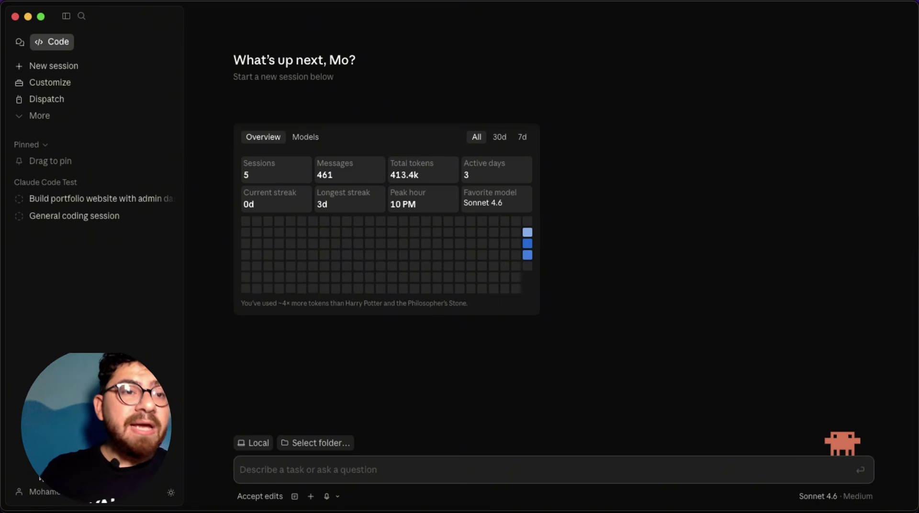
{"action": "left_click", "coordinate": [36, 493]}
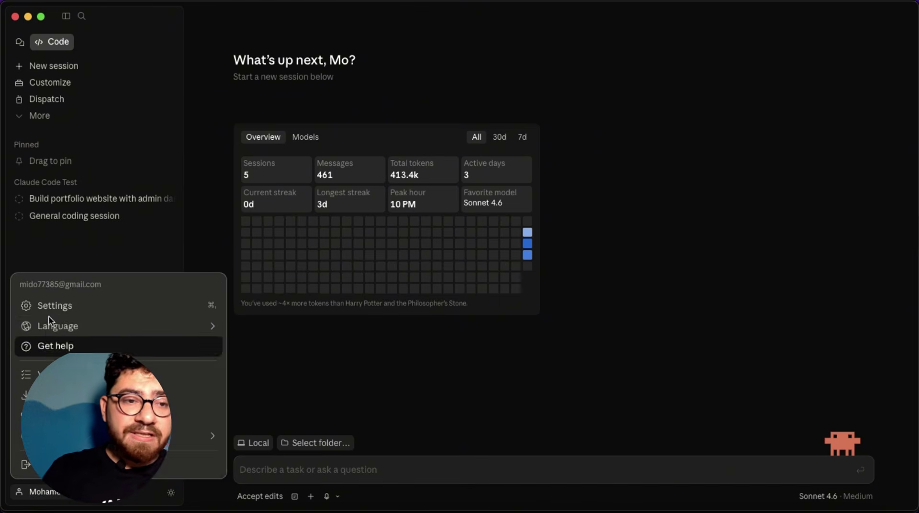
{"action": "left_click", "coordinate": [94, 304]}
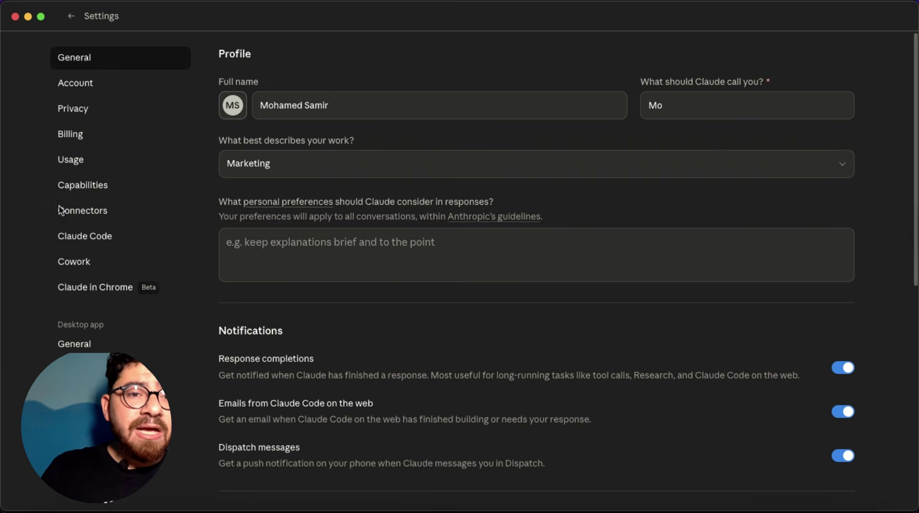
{"action": "left_click", "coordinate": [91, 248]}
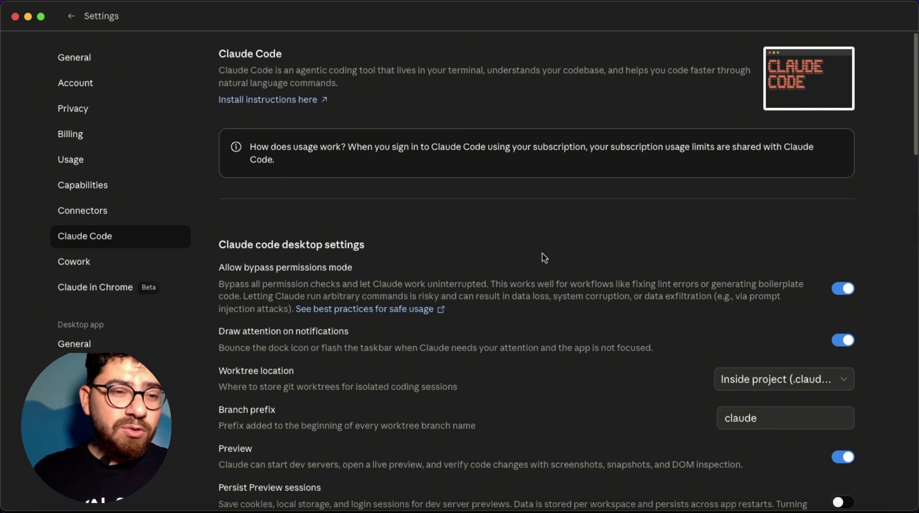
Switch to Google Chrome and review the Claude Code terminal install commands for Windows, Homebrew, WinGet and macOS/Linux in the docs overview
{"action": "mouse_move", "coordinate": [688, 498]}
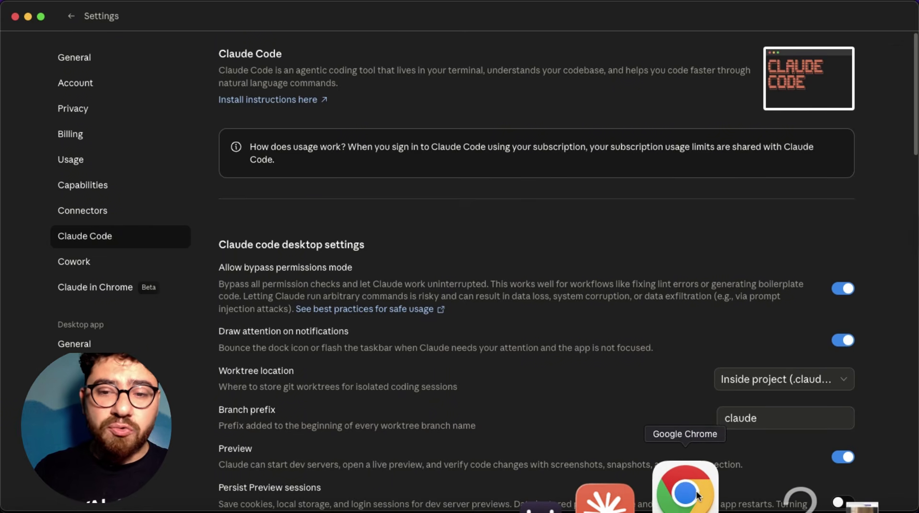
{"action": "left_click", "coordinate": [690, 496]}
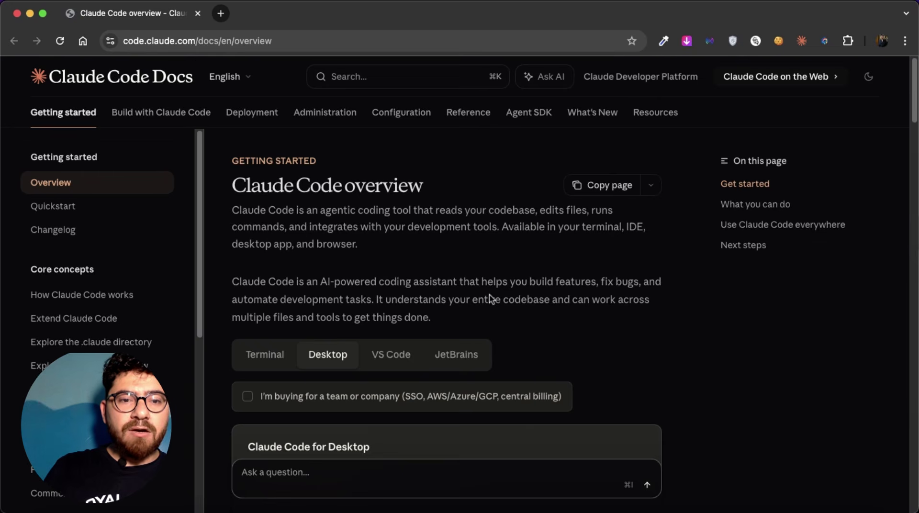
{"action": "scroll", "coordinate": [490, 297], "scroll_direction": "down", "scroll_amount": 5}
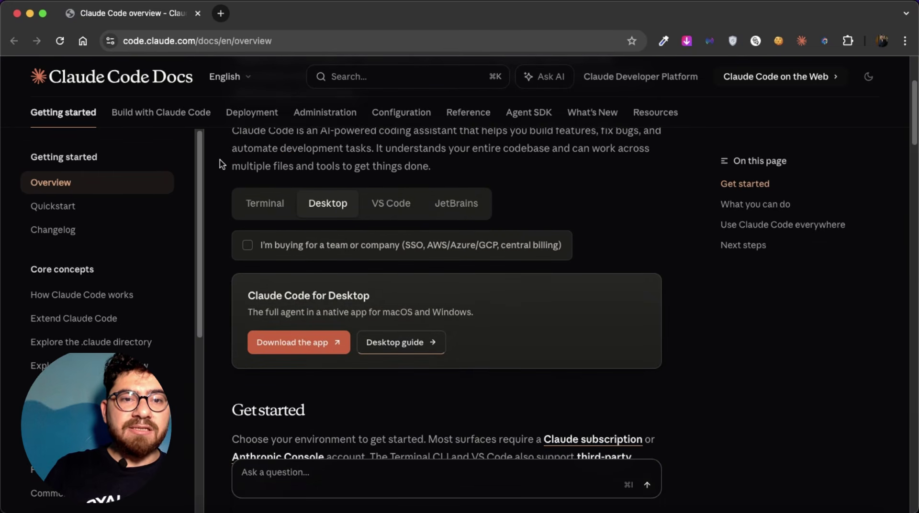
{"action": "left_click", "coordinate": [267, 201]}
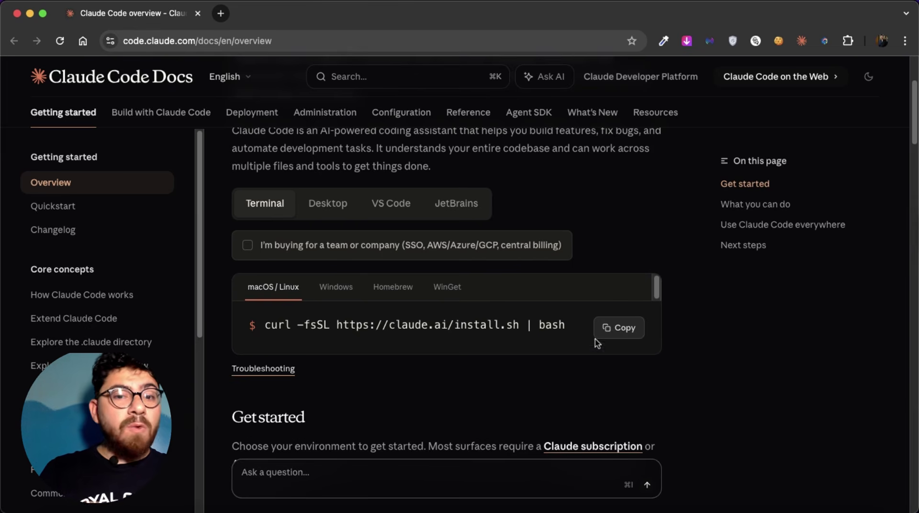
{"action": "left_click", "coordinate": [343, 293]}
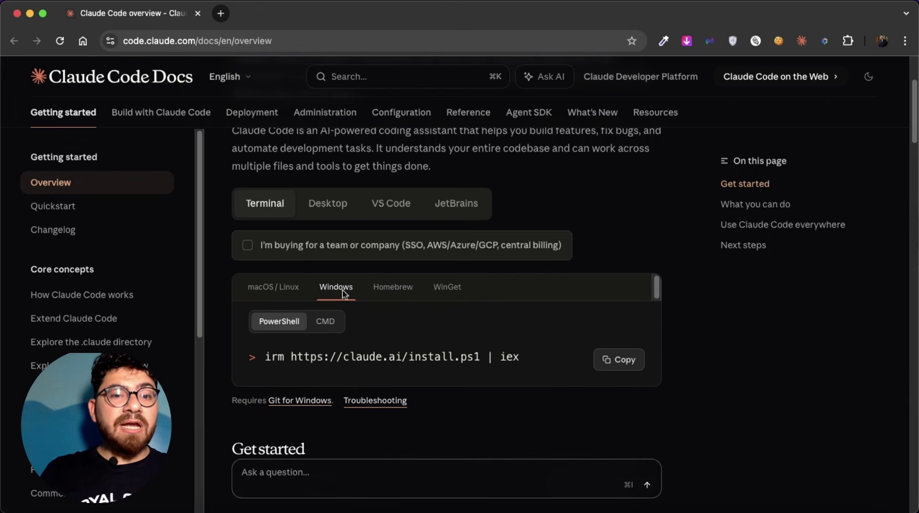
{"action": "left_click", "coordinate": [393, 291]}
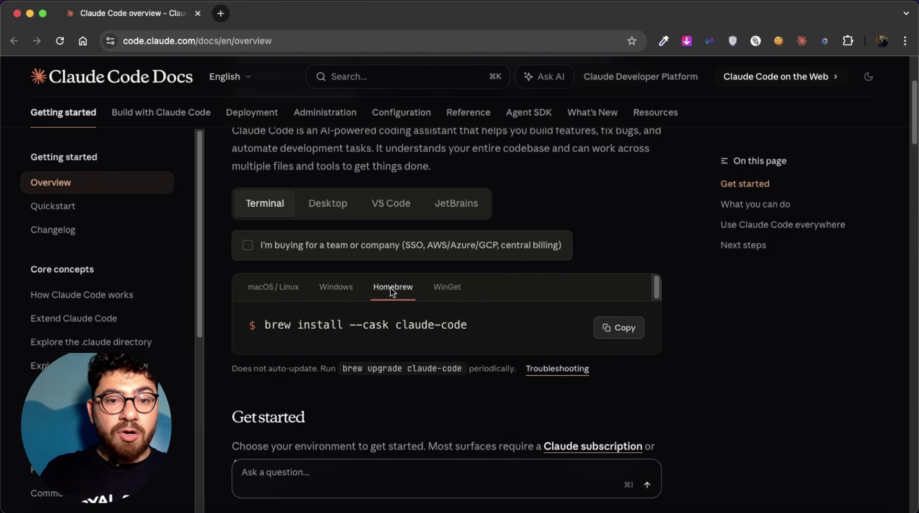
{"action": "left_click", "coordinate": [442, 293]}
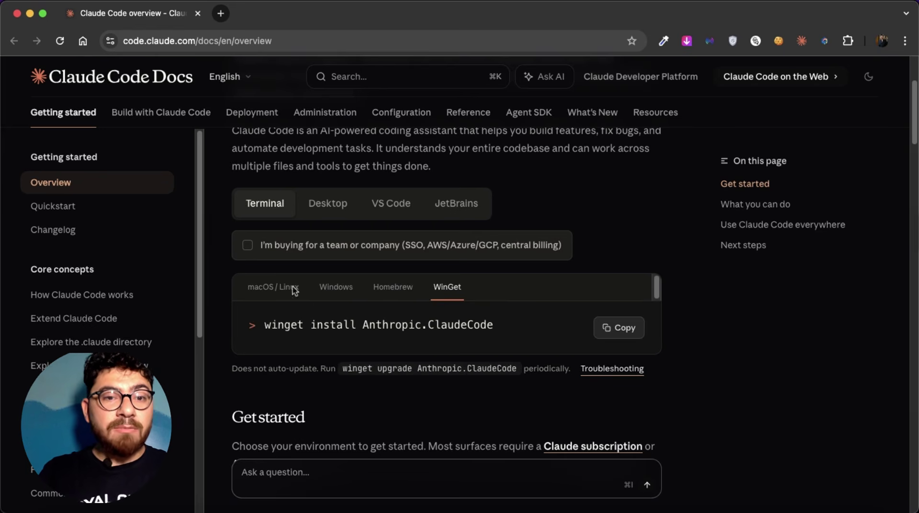
{"action": "left_click", "coordinate": [262, 293]}
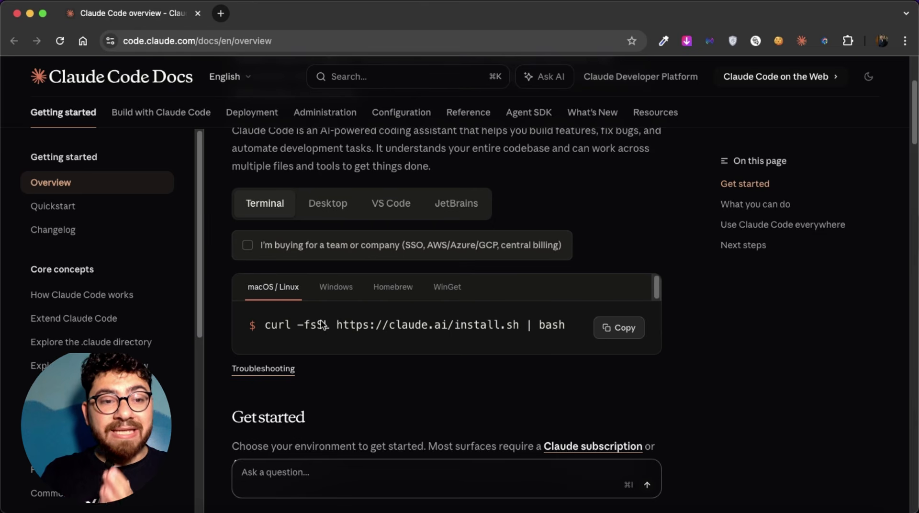
Compare the Desktop, VS Code and JetBrains install options in the docs, ending on the Terminal option
{"action": "left_click", "coordinate": [328, 205]}
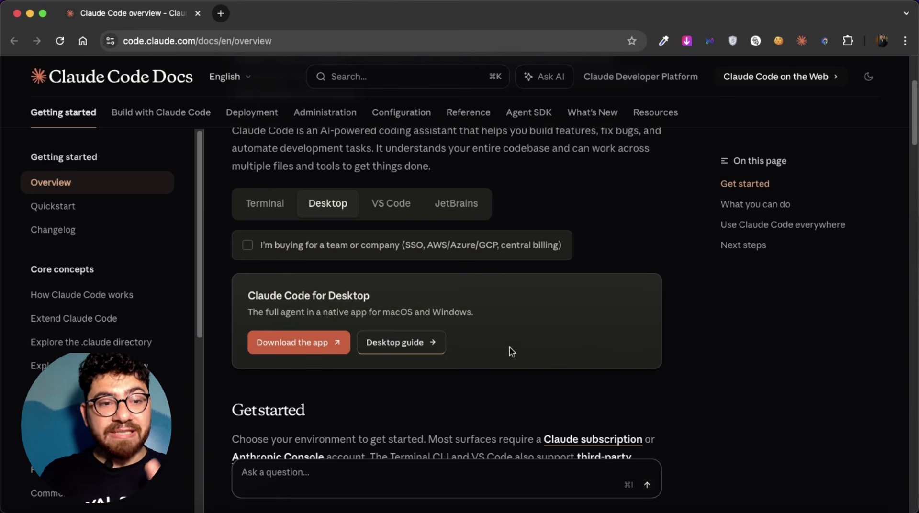
{"action": "left_click", "coordinate": [406, 211]}
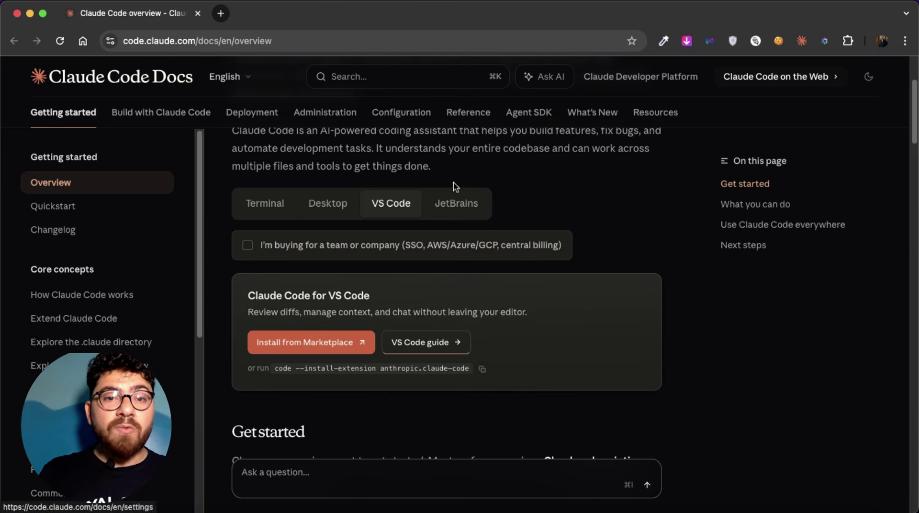
{"action": "left_click", "coordinate": [458, 205]}
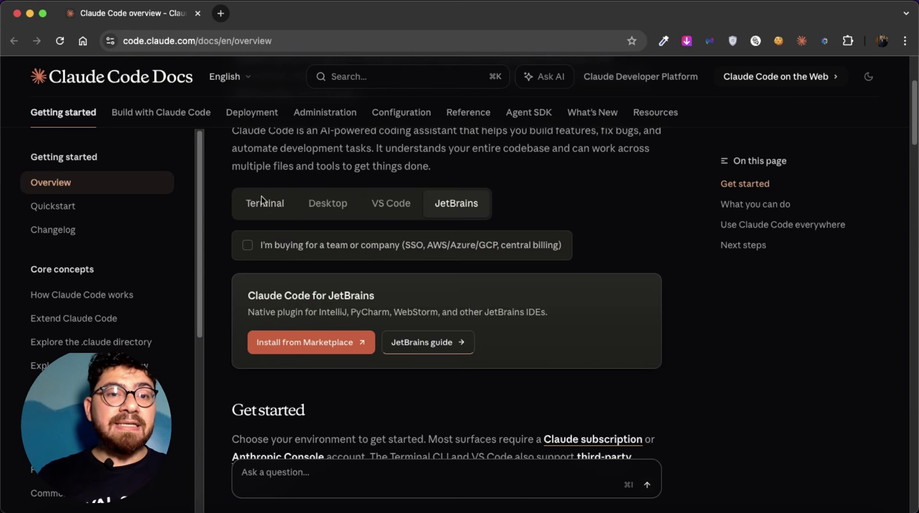
{"action": "left_click", "coordinate": [338, 207]}
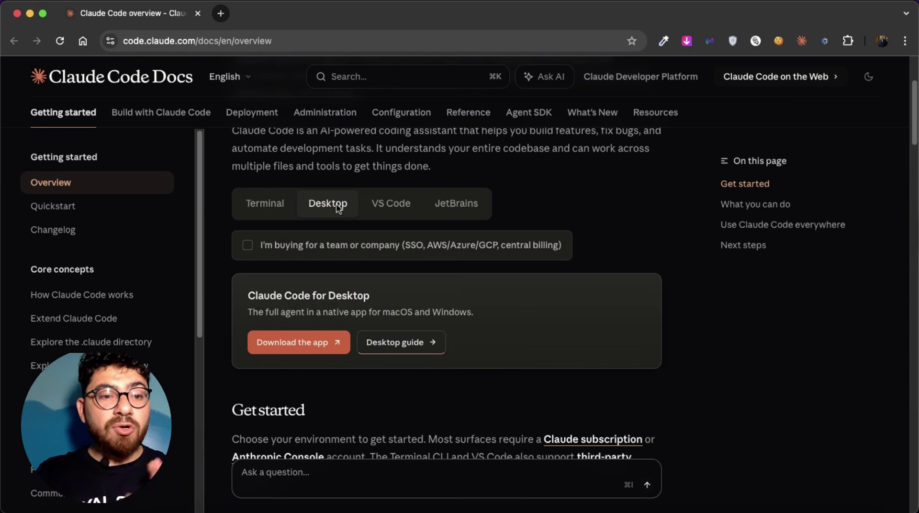
{"action": "left_click", "coordinate": [276, 205]}
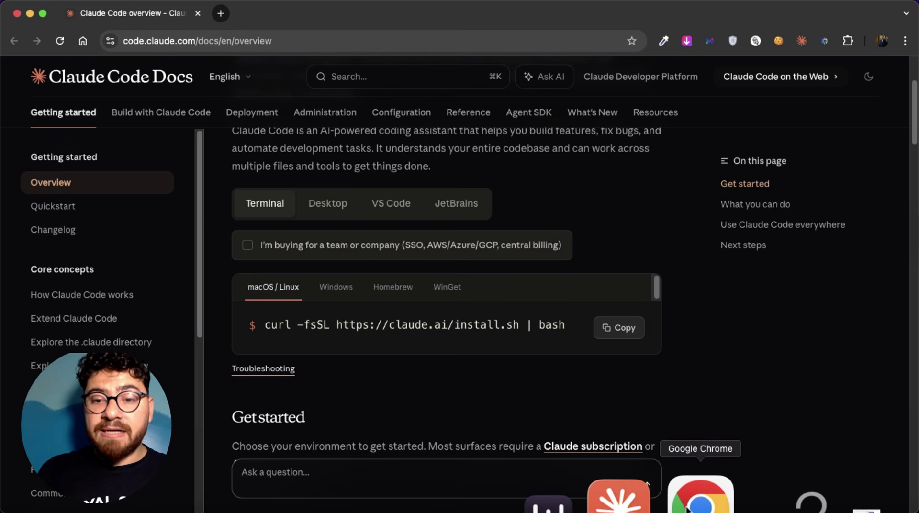
Return to the Claude app and exit the settings to the Code start page
{"action": "right_click", "coordinate": [714, 498]}
{"action": "left_click", "coordinate": [702, 443]}
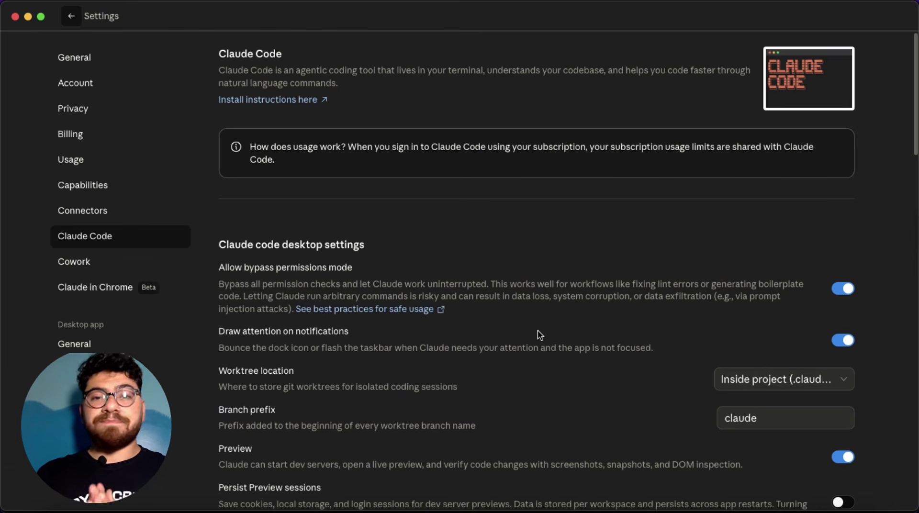
{"action": "key", "text": "Escape"}
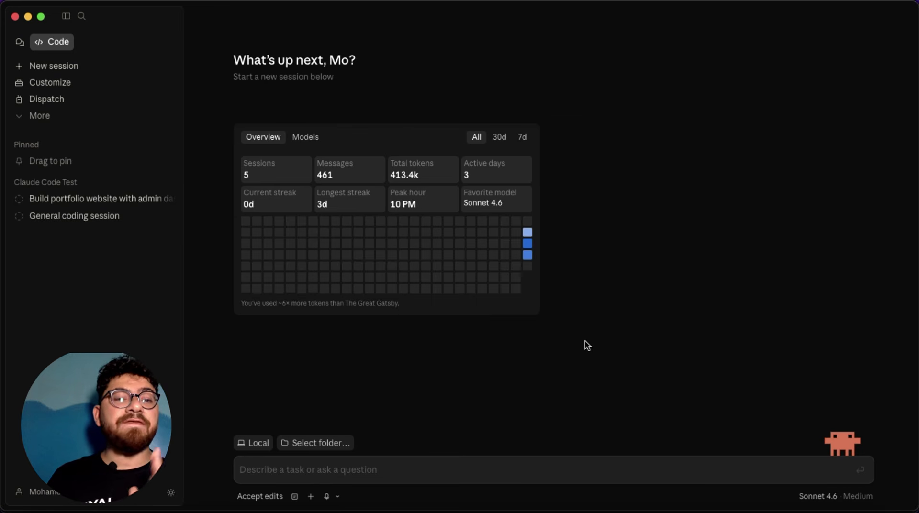
Examine the session's environment choices and its project folder choices without changing them
{"action": "left_click", "coordinate": [259, 443]}
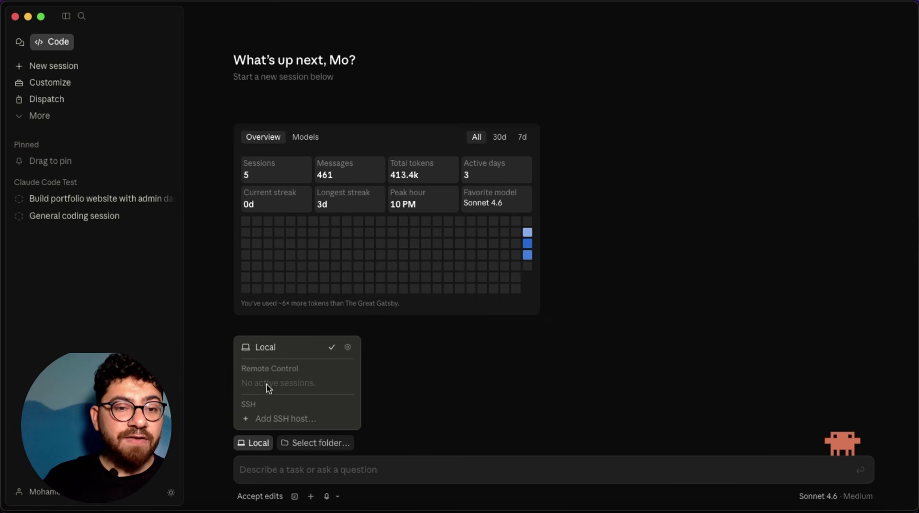
{"action": "left_click", "coordinate": [304, 443]}
{"action": "left_click", "coordinate": [301, 441]}
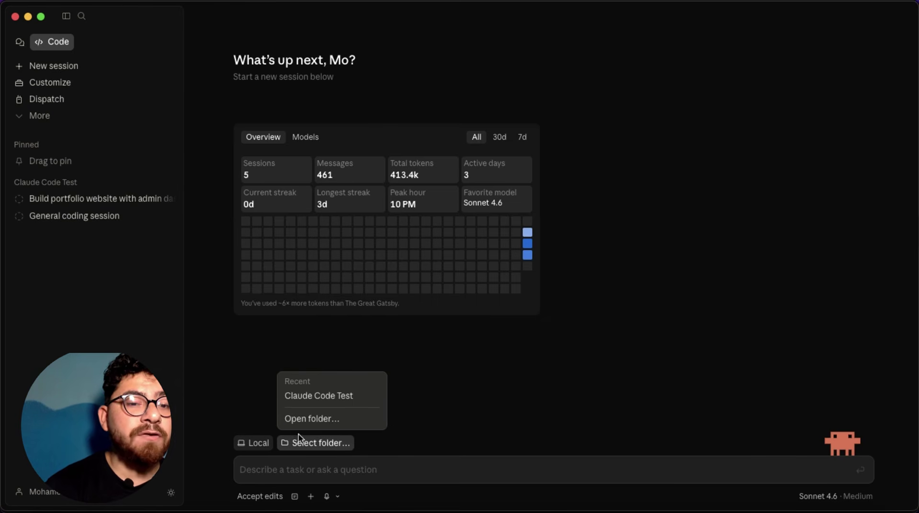
{"action": "left_click", "coordinate": [485, 406]}
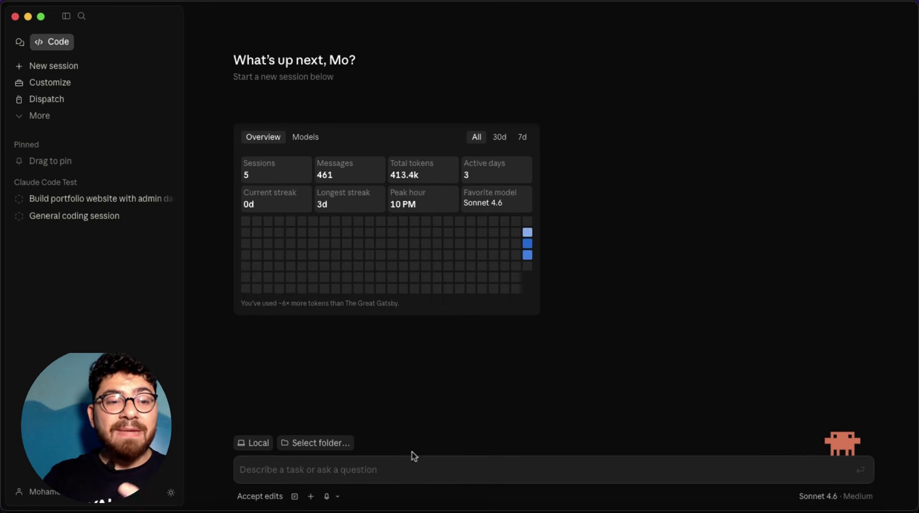
Create a new folder named "Personal website" in the home folder and open it as the session's project folder
{"action": "left_click", "coordinate": [333, 445]}
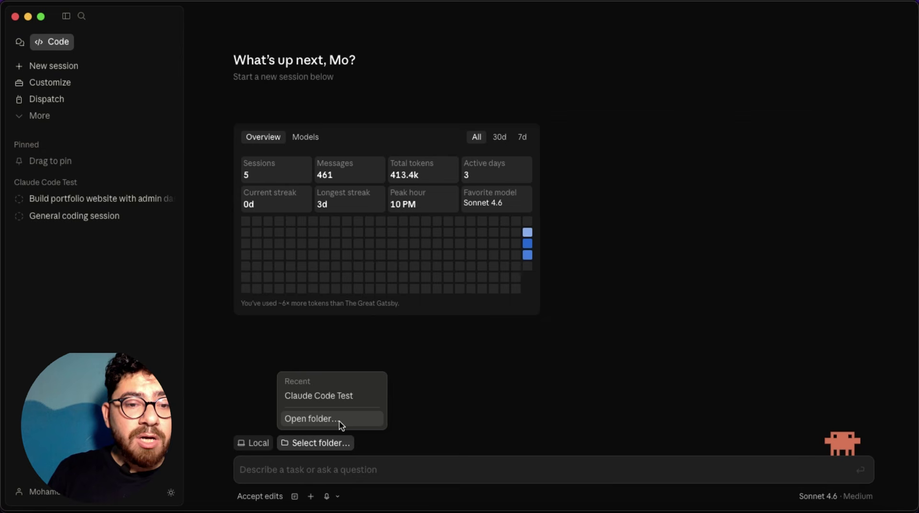
{"action": "left_click", "coordinate": [341, 423]}
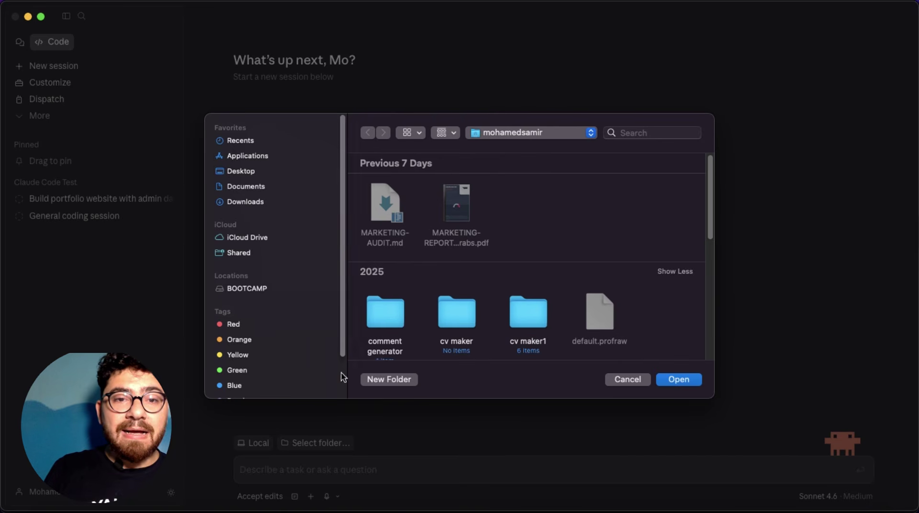
{"action": "left_click", "coordinate": [390, 379]}
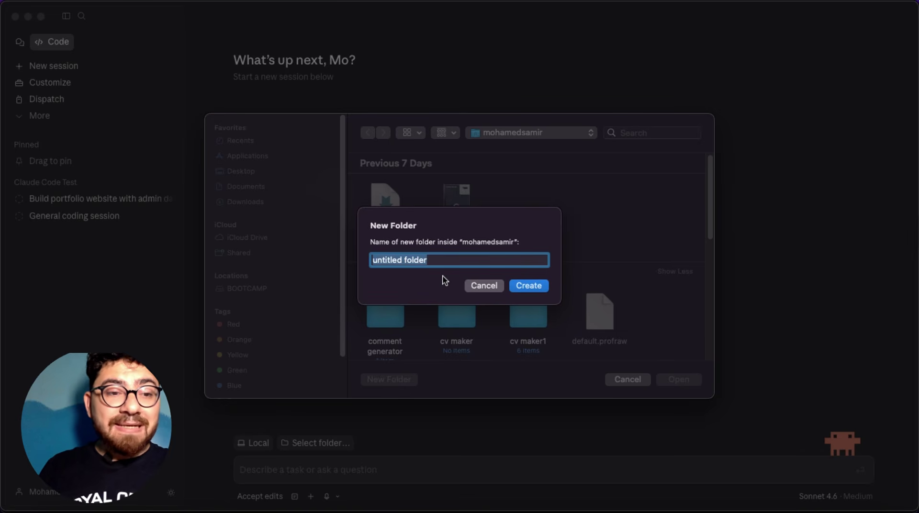
{"action": "type", "text": "Personal "}
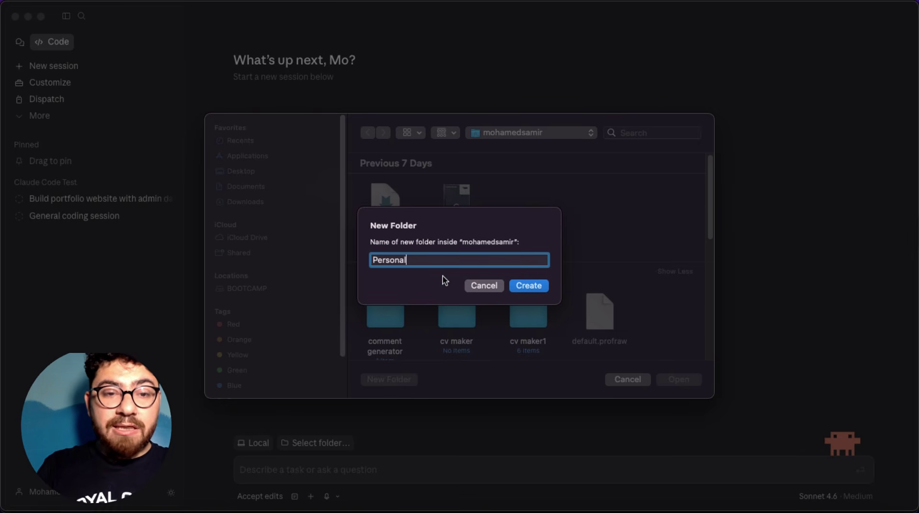
{"action": "type", "text": "website"}
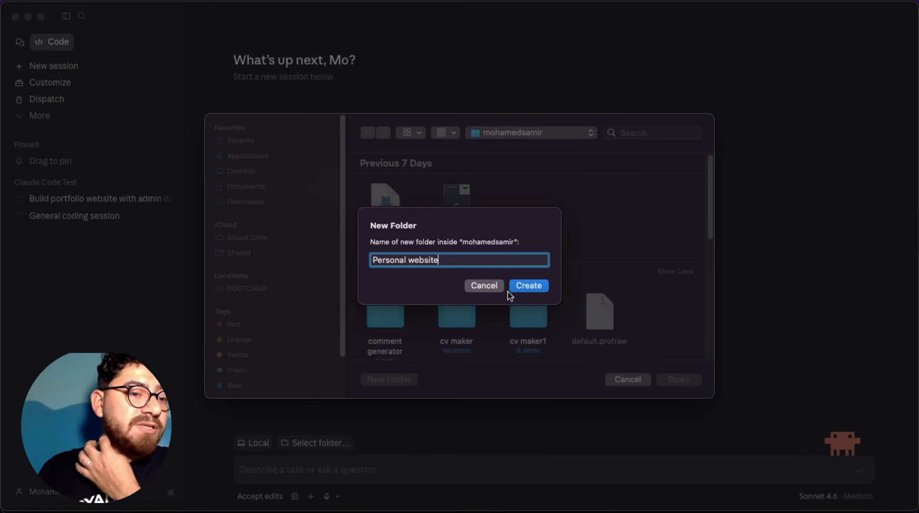
{"action": "left_click", "coordinate": [530, 286]}
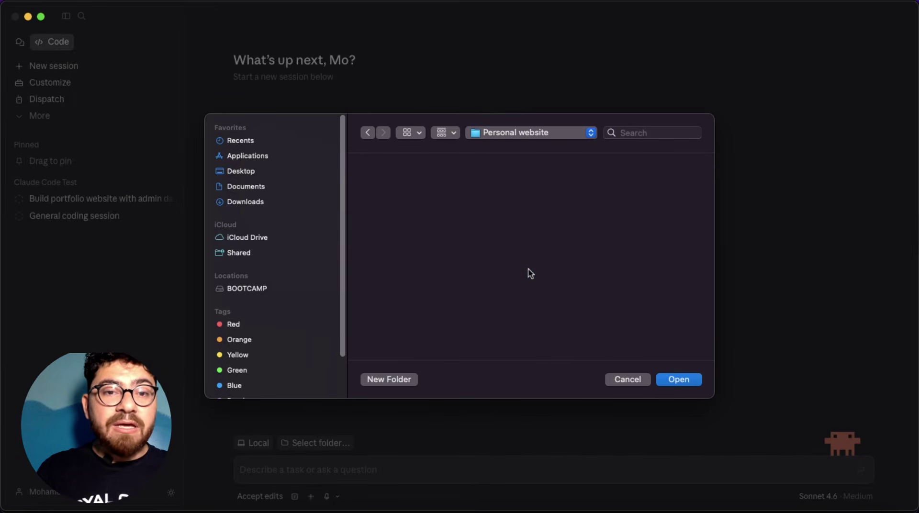
{"action": "left_click", "coordinate": [679, 379]}
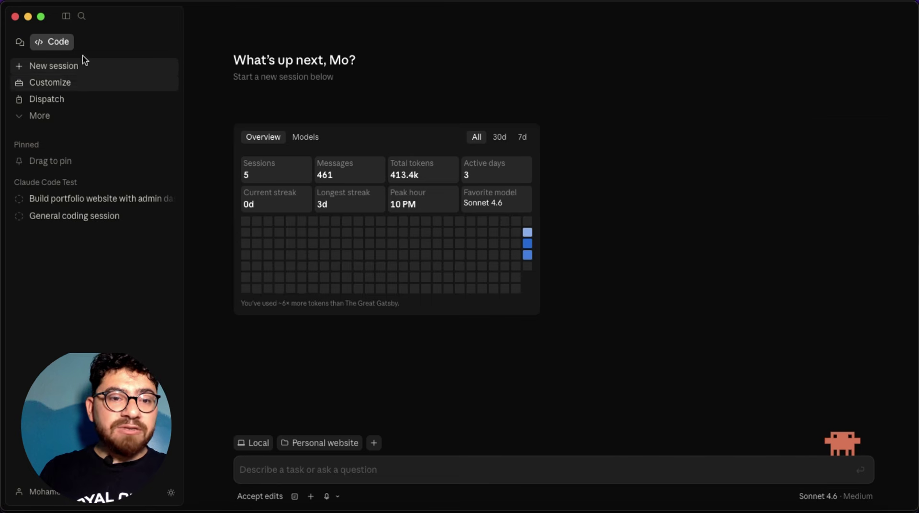
Look through the permission modes available for the session, keeping Accept edits
{"action": "left_click", "coordinate": [650, 468]}
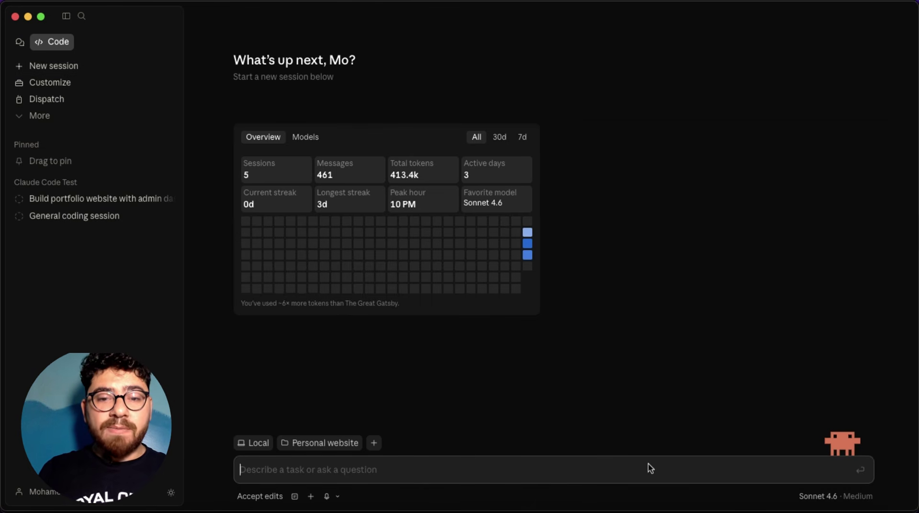
{"action": "left_click", "coordinate": [258, 496]}
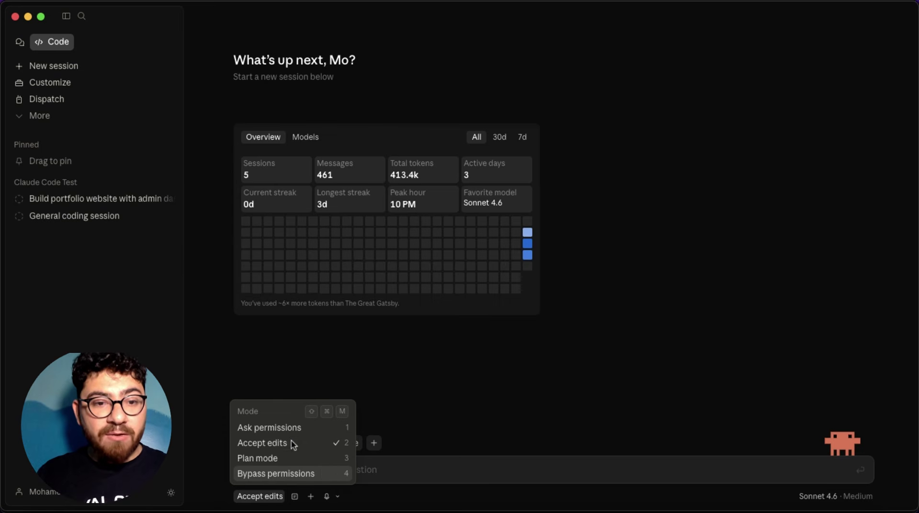
{"action": "left_click", "coordinate": [579, 474]}
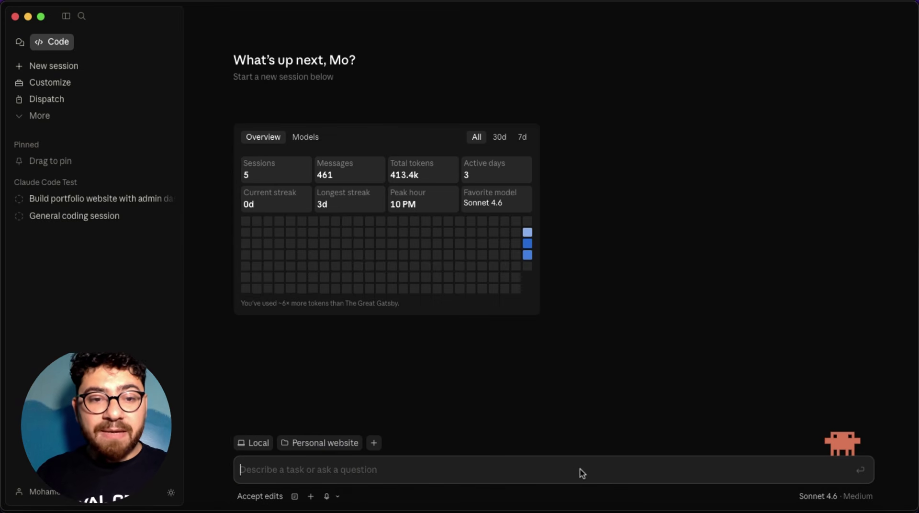
{"action": "type", "text": "i want"}
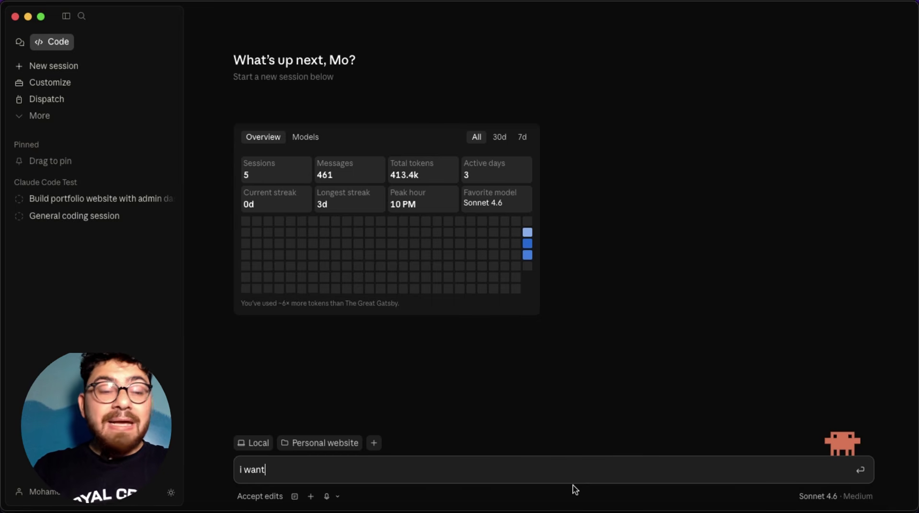
{"action": "key", "text": "BackSpace"}
{"action": "key", "text": "BackSpace"}
{"action": "key", "text": "BackSpace"}
{"action": "key", "text": "BackSpace"}
{"action": "key", "text": "BackSpace"}
{"action": "key", "text": "BackSpace"}
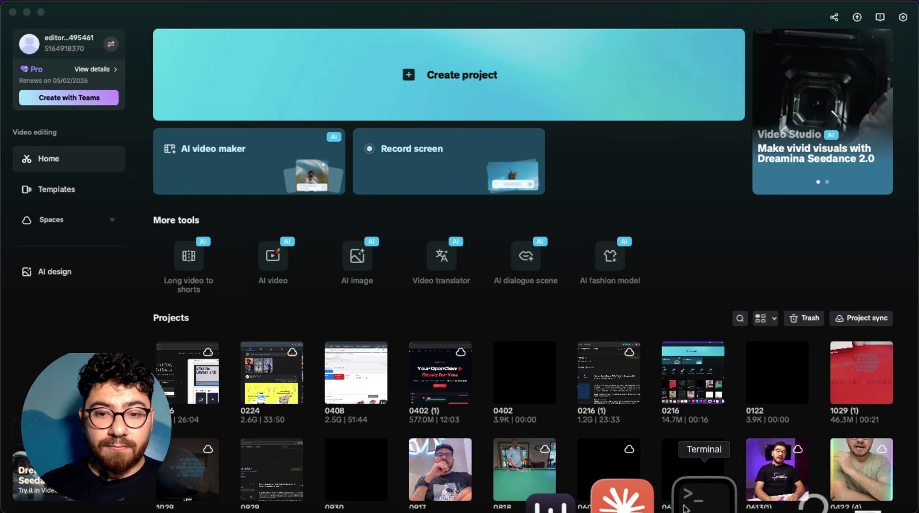
Switch to the Terminal and review its Claude Code session, from the claude launch command through the listed capabilities
{"action": "left_click", "coordinate": [734, 495]}
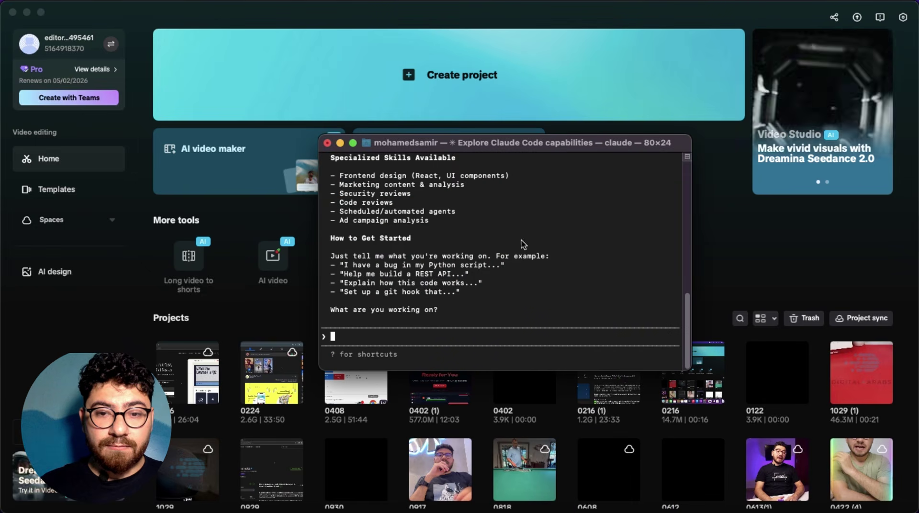
{"action": "left_click", "coordinate": [414, 479]}
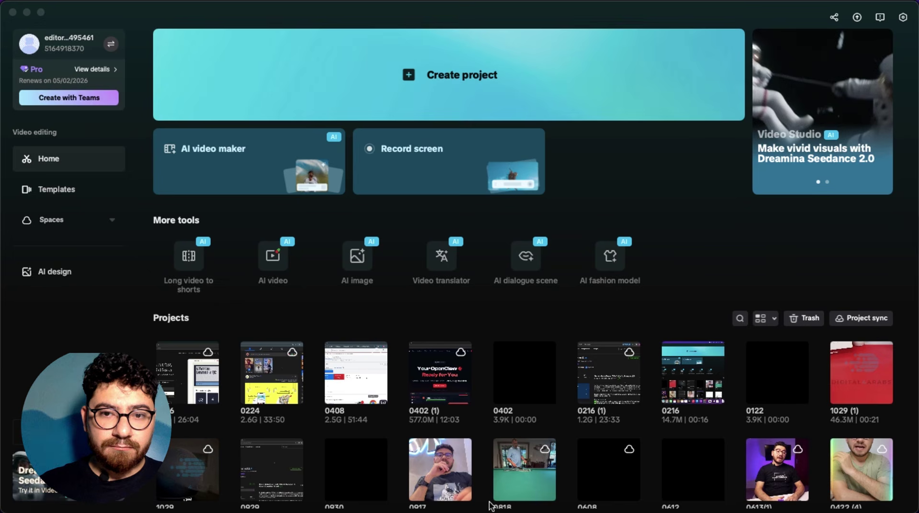
{"action": "key", "text": "super+Tab"}
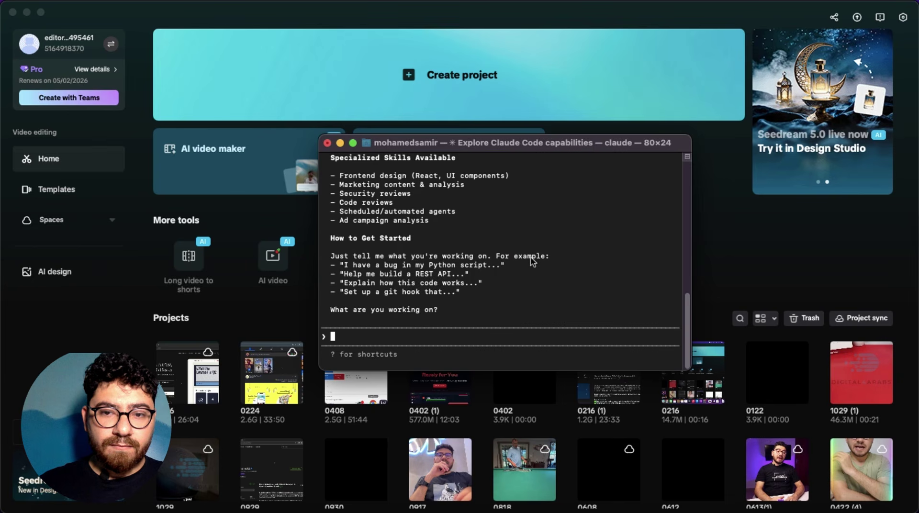
{"action": "scroll", "coordinate": [533, 261], "scroll_direction": "up", "scroll_amount": 15}
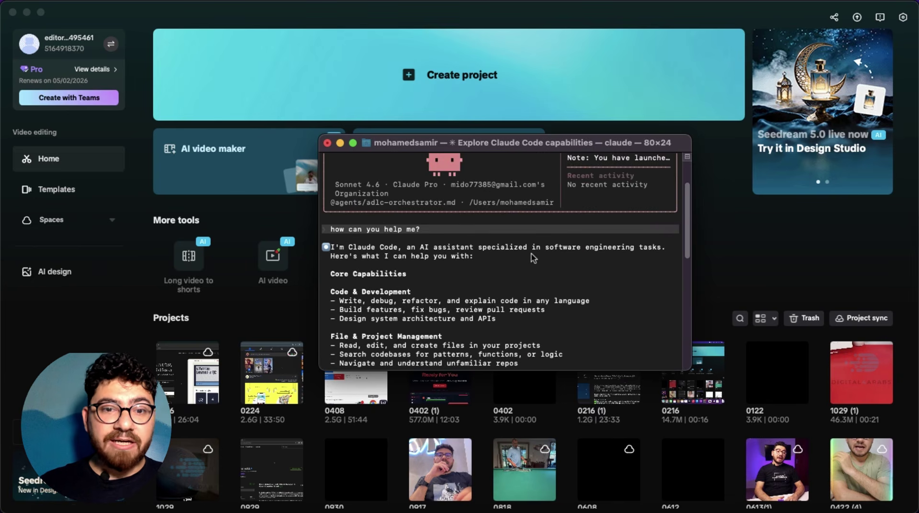
{"action": "scroll", "coordinate": [532, 254], "scroll_direction": "up", "scroll_amount": 3}
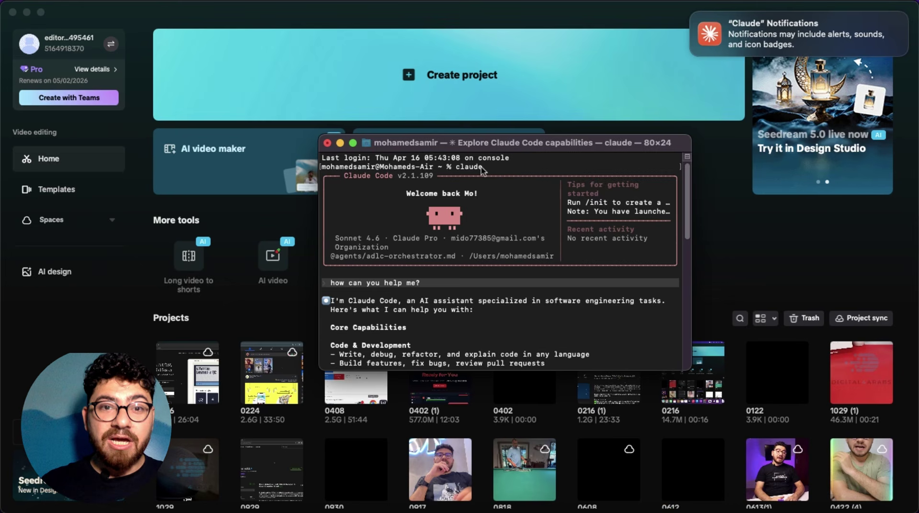
{"action": "double_click", "coordinate": [482, 168]}
{"action": "scroll", "coordinate": [553, 261], "scroll_direction": "down", "scroll_amount": 4}
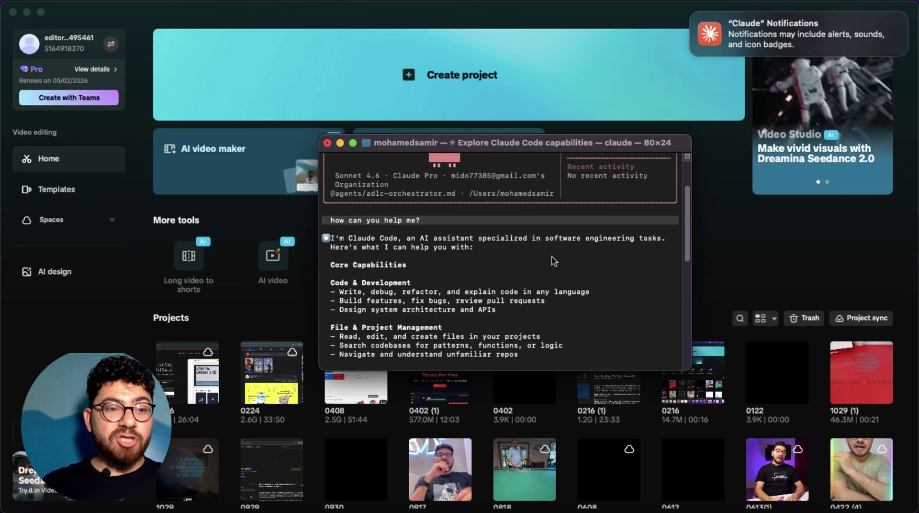
{"action": "scroll", "coordinate": [553, 261], "scroll_direction": "down", "scroll_amount": 1}
{"action": "scroll", "coordinate": [553, 261], "scroll_direction": "down", "scroll_amount": 1}
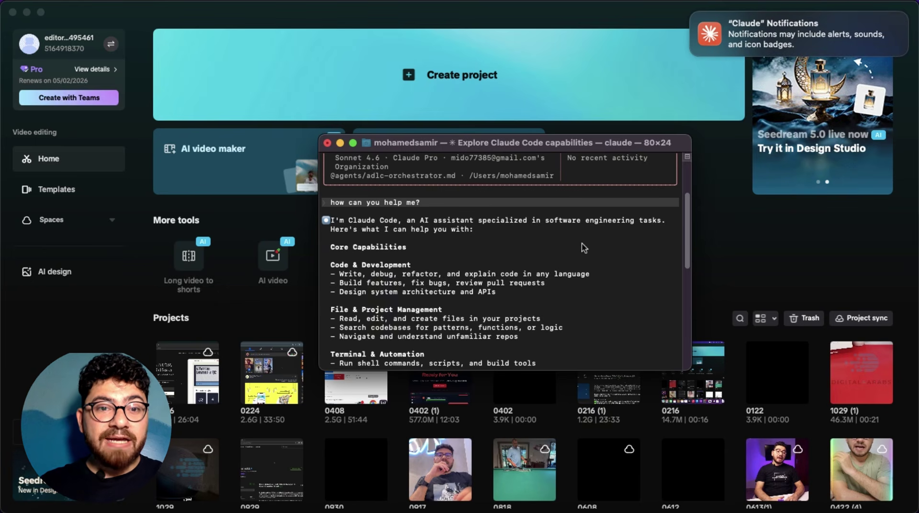
{"action": "scroll", "coordinate": [584, 249], "scroll_direction": "down", "scroll_amount": 10}
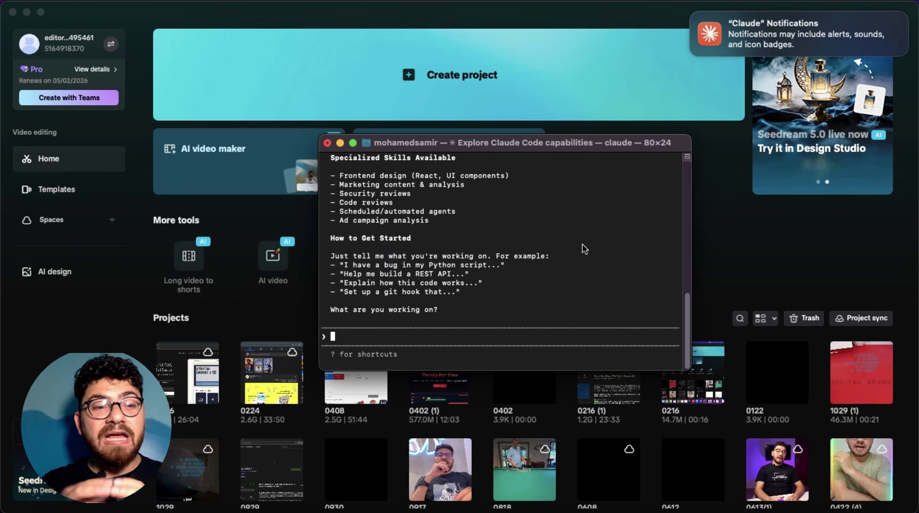
Browse the slash commands matching "/market" in the Claude Code session, and clear the prompt without running any
{"action": "type", "text": "/"}
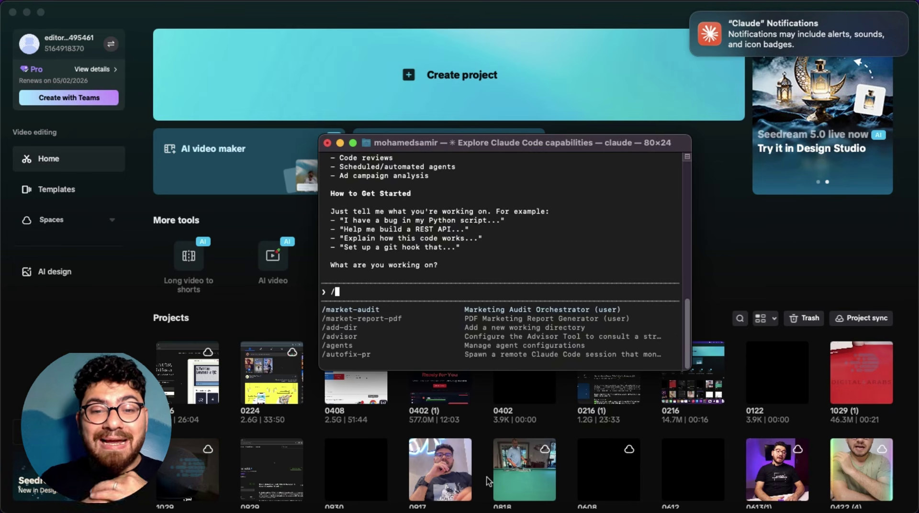
{"action": "type", "text": "market"}
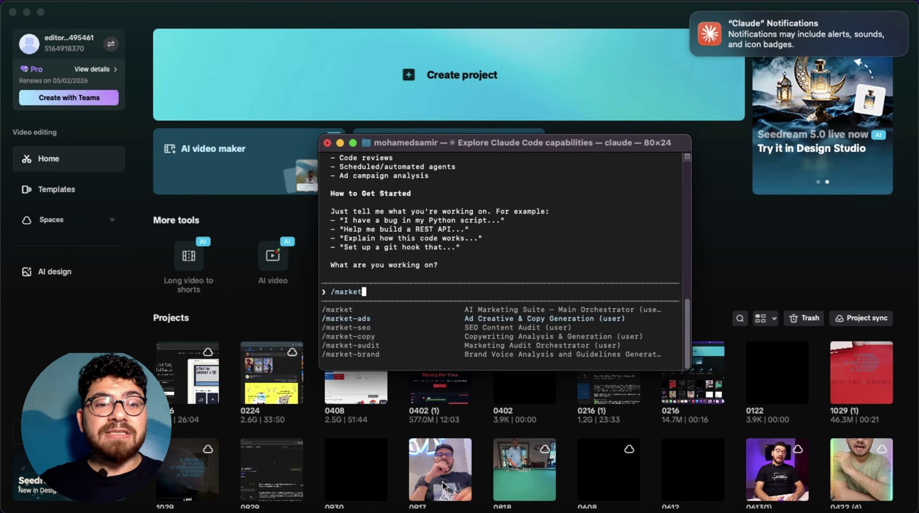
{"action": "key", "text": "Down"}
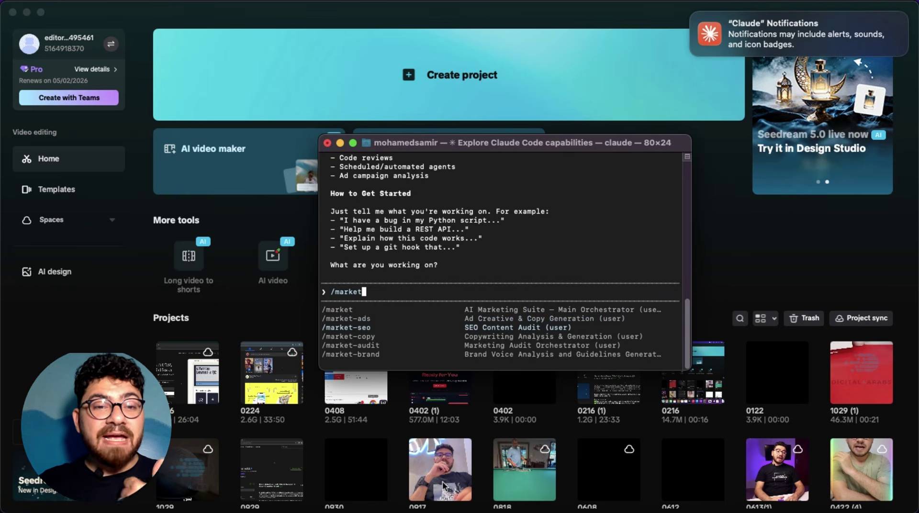
{"action": "key", "text": "Down"}
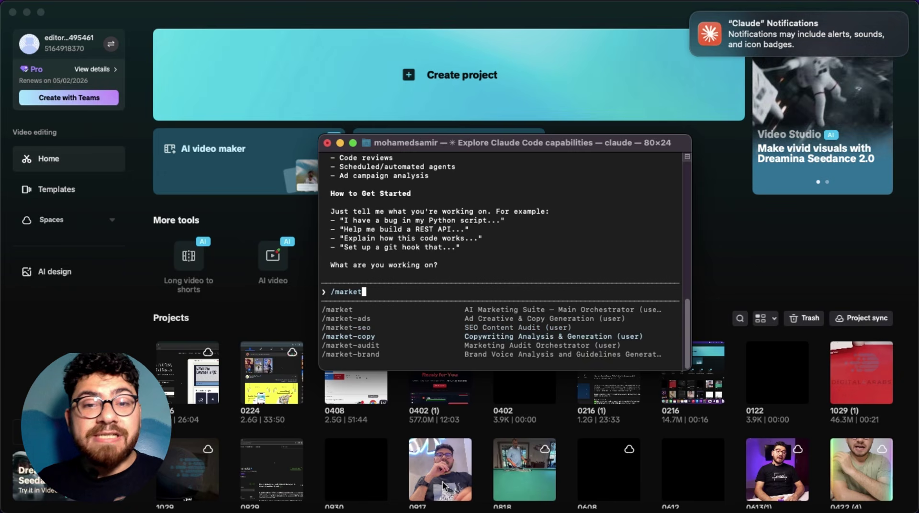
{"action": "key", "text": "Down"}
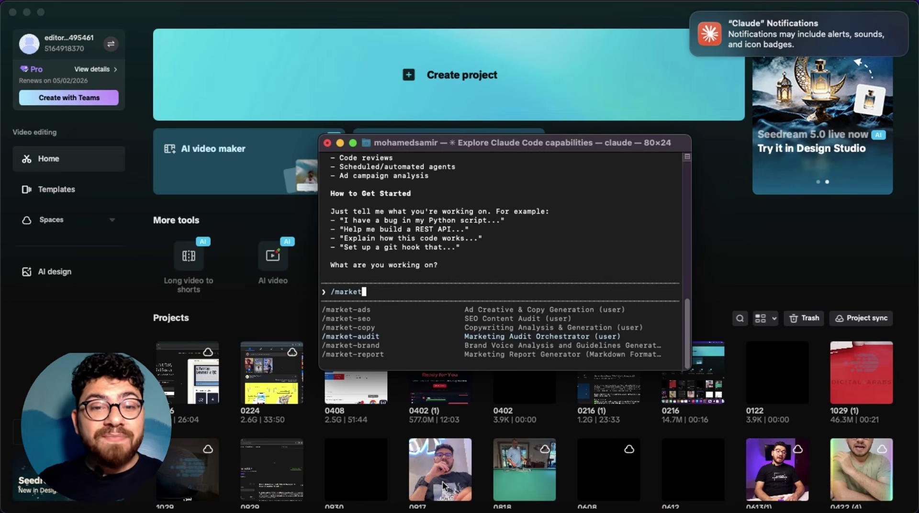
{"action": "key", "text": "Down"}
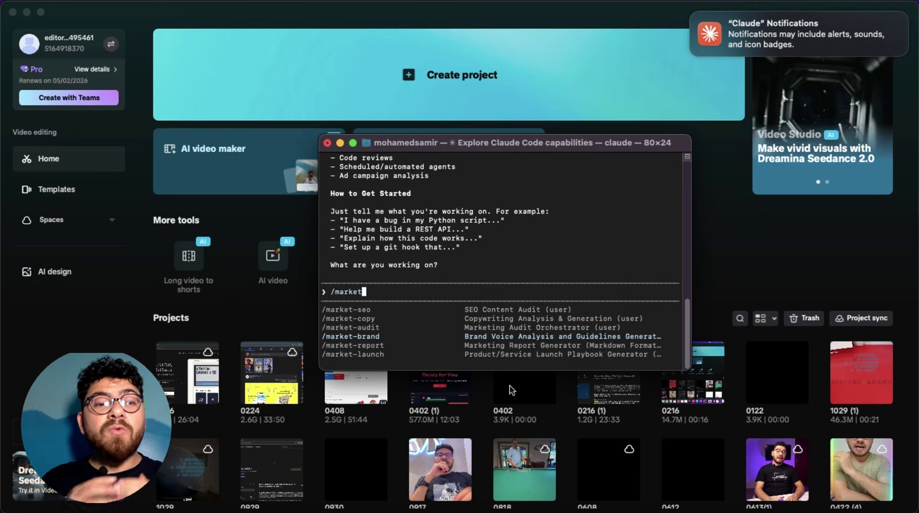
{"action": "key", "text": "Down"}
{"action": "key", "text": "Down"}
{"action": "key", "text": "Down"}
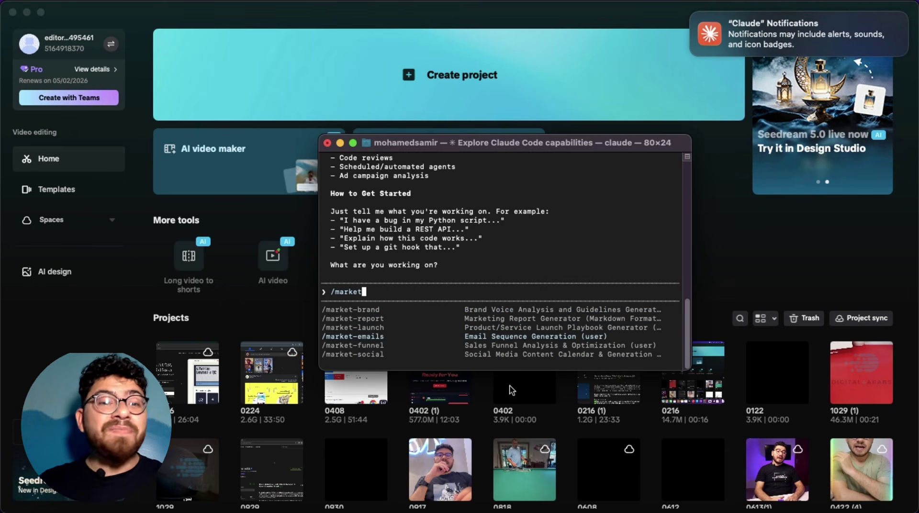
{"action": "key", "text": "Down"}
{"action": "key", "text": "Down"}
{"action": "key", "text": "Down"}
{"action": "key", "text": "Down"}
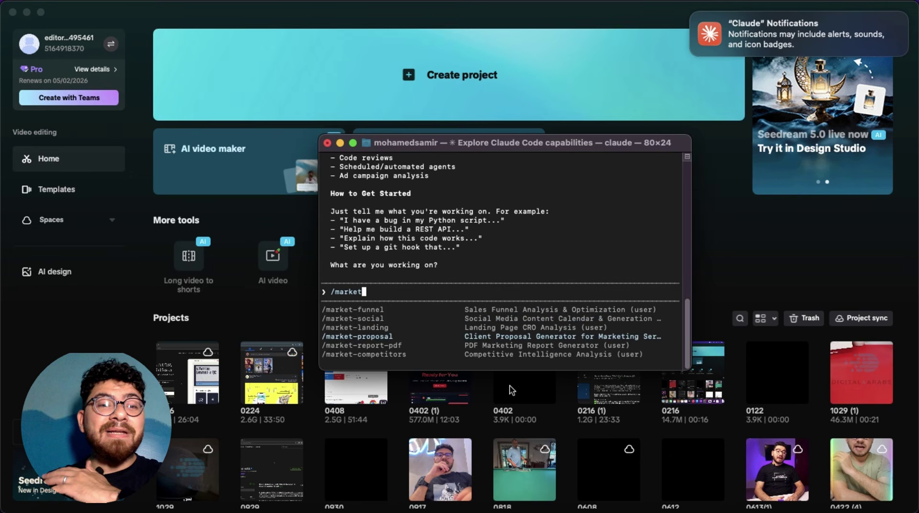
{"action": "key", "text": "Down"}
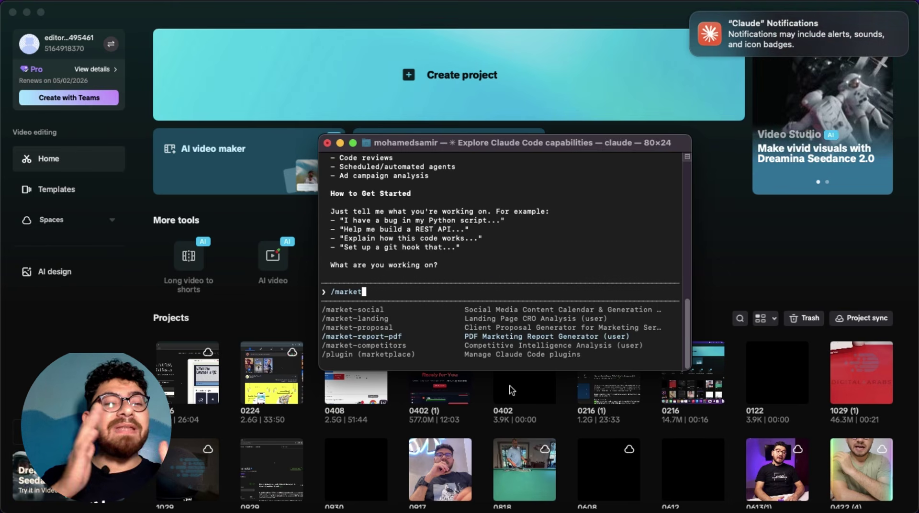
{"action": "key", "text": "BackSpace"}
{"action": "key", "text": "BackSpace"}
{"action": "key", "text": "BackSpace"}
{"action": "key", "text": "BackSpace"}
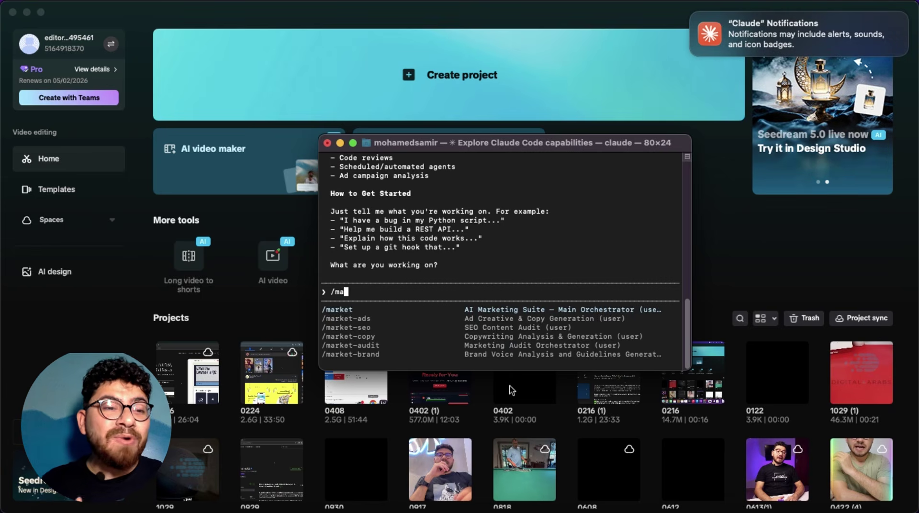
{"action": "key", "text": "BackSpace"}
{"action": "key", "text": "BackSpace"}
{"action": "key", "text": "BackSpace"}
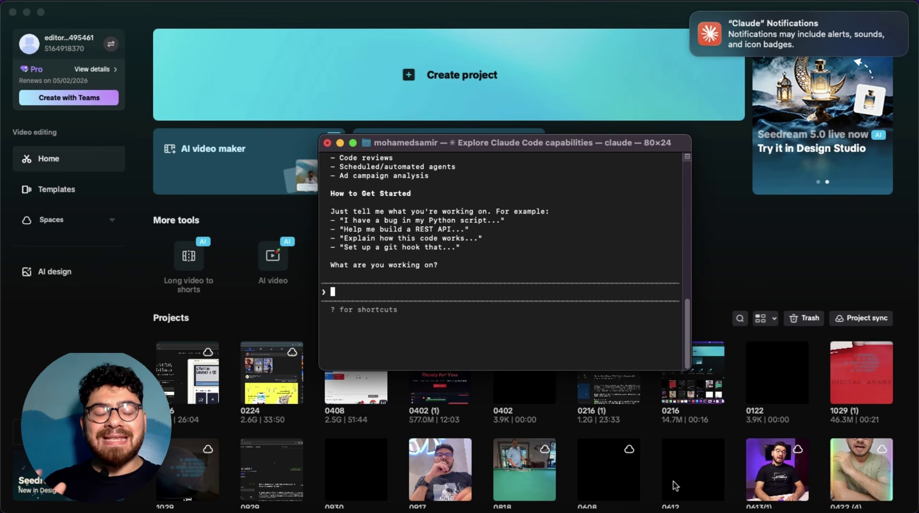
Switch to the Claude app and answer the portfolio questions with HTML/CSS/JS (Recommended) and Bold & Creative
{"action": "mouse_move", "coordinate": [643, 503]}
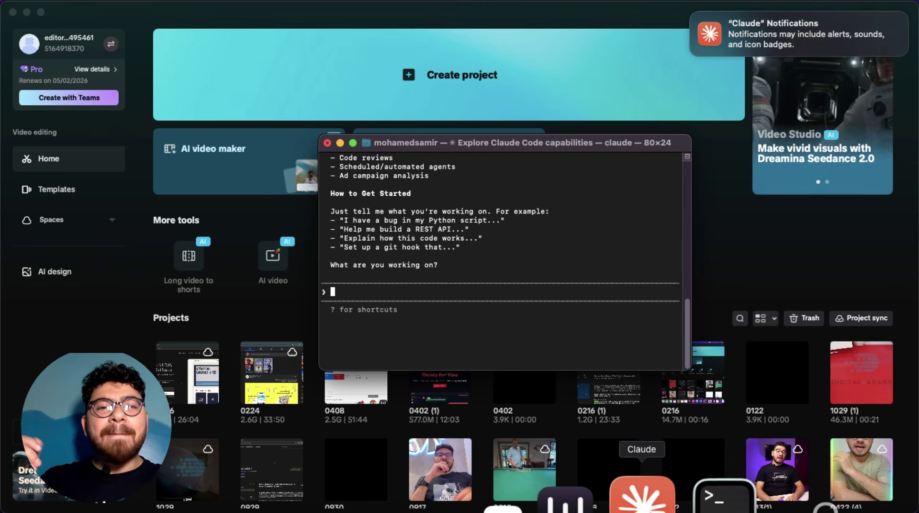
{"action": "left_click", "coordinate": [669, 509]}
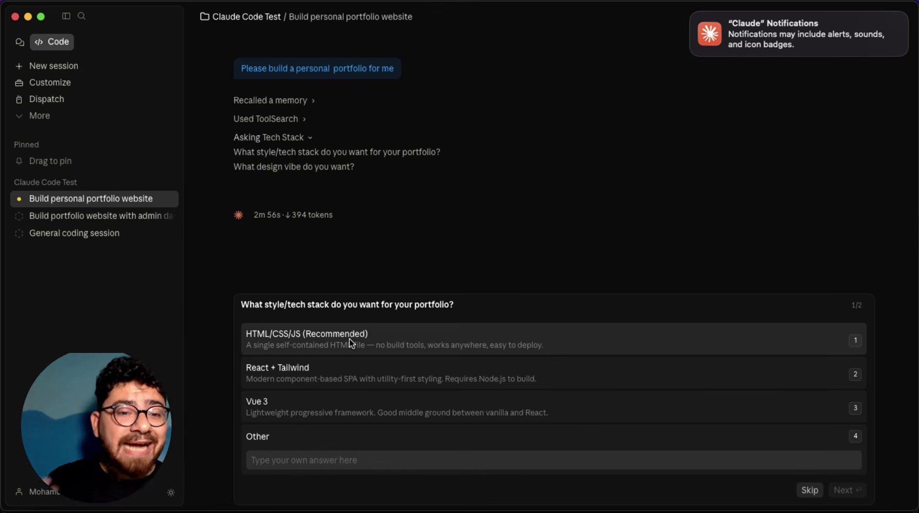
{"action": "left_click", "coordinate": [350, 342]}
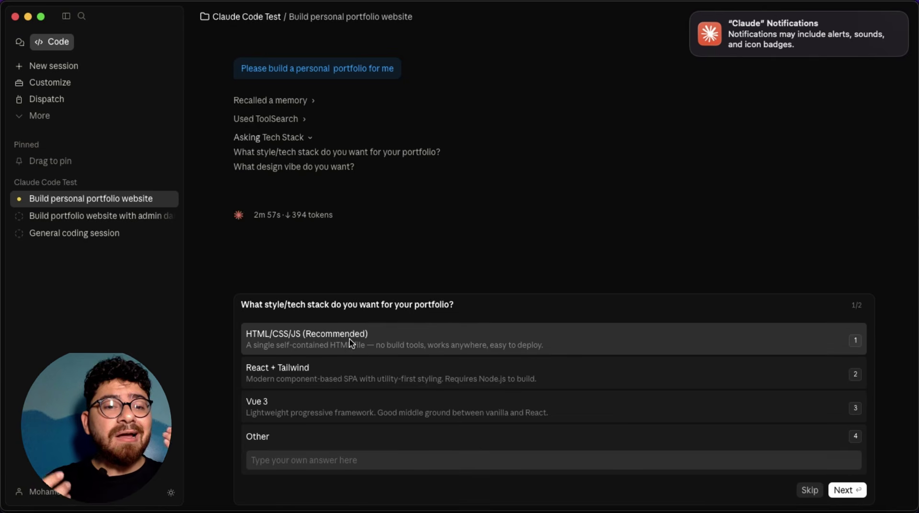
{"action": "left_click", "coordinate": [857, 496]}
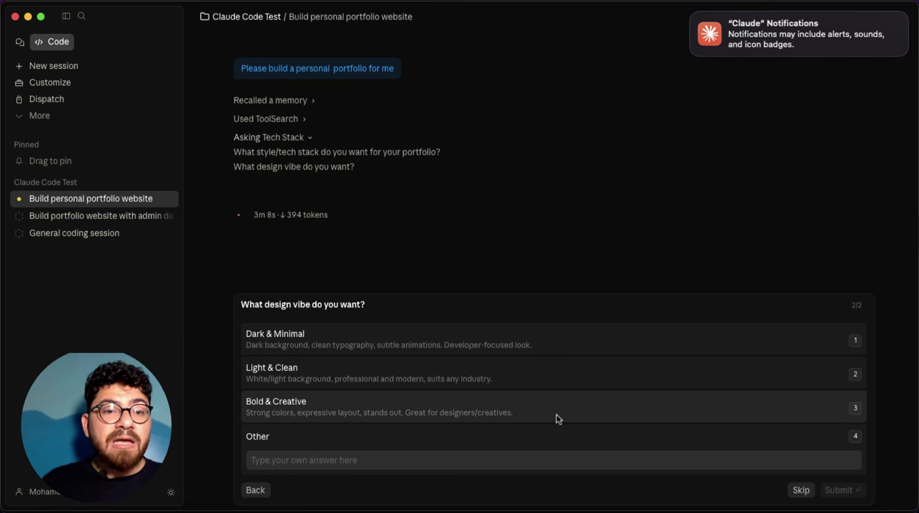
{"action": "left_click", "coordinate": [559, 419]}
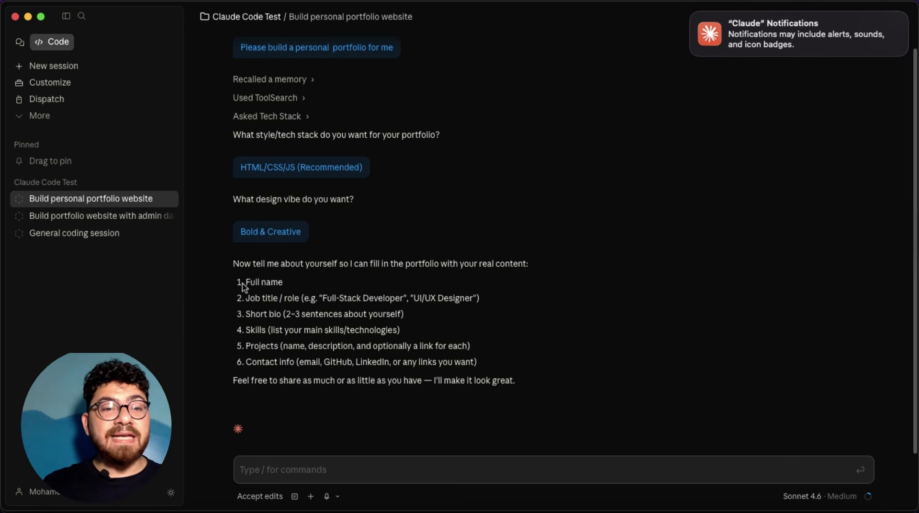
Start the reply with a line giving the full name and a "Job title / role" line giving media buyer
{"action": "left_click_drag", "start_coordinate": [245, 283], "coordinate": [303, 283]}
{"action": "left_click", "coordinate": [293, 463]}
{"action": "type", "text": "Full name"}
{"action": "type", "text": "mohamed samir"}
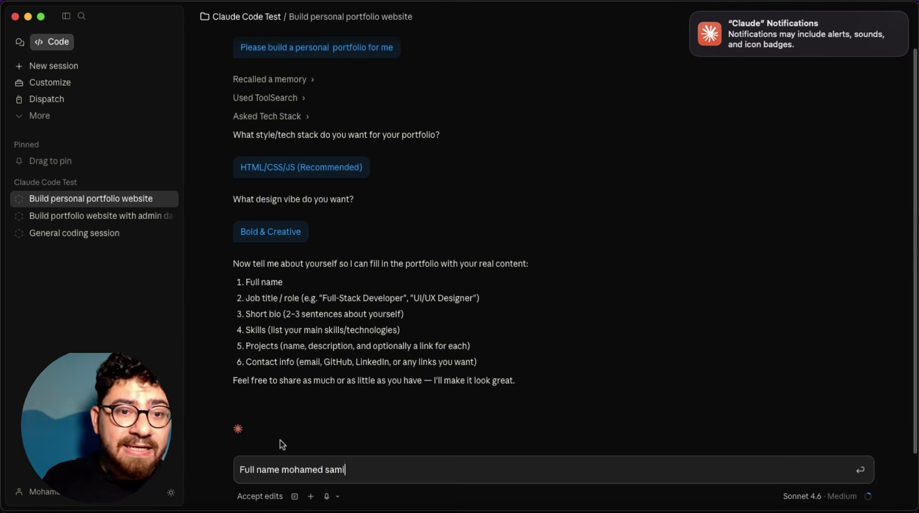
{"action": "key", "text": "shift+Return"}
{"action": "type", "text": "Job title / role (e.g. \"Full-Stack Developer\", \"UI/UX Designer\")"}
{"action": "left_click", "coordinate": [300, 460]}
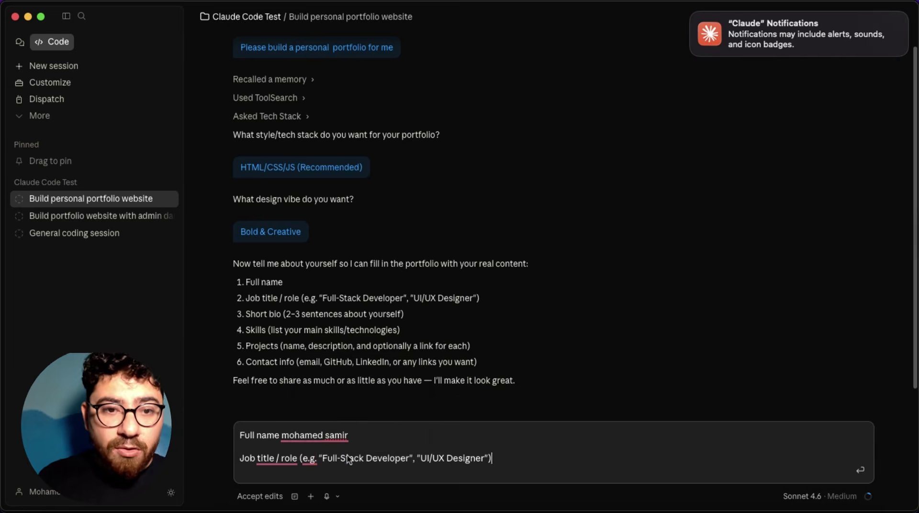
{"action": "key", "text": "super+shift+Right"}
{"action": "key", "text": "BackSpace"}
{"action": "type", "text": "media buyer"}
{"action": "key", "text": "shift+Return"}
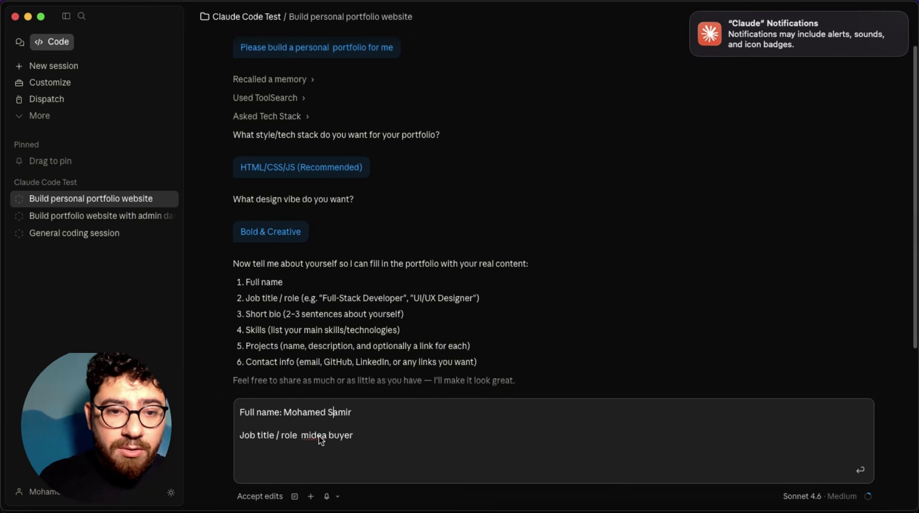
Add a "Short bio" line reading "i have 5+ years of experience in media buying i have managed over $7+ ad spent", with spelling corrected
{"action": "triple_click", "coordinate": [287, 315]}
{"action": "key", "text": "super+c"}
{"action": "left_click", "coordinate": [310, 465]}
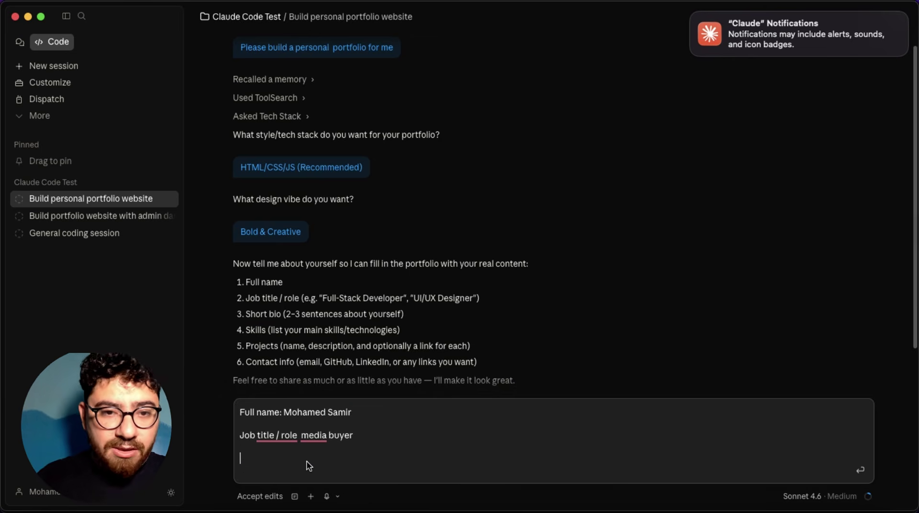
{"action": "key", "text": "super+v"}
{"action": "left_click_drag", "start_coordinate": [278, 447], "coordinate": [447, 452]}
{"action": "type", "text": "i have 5"}
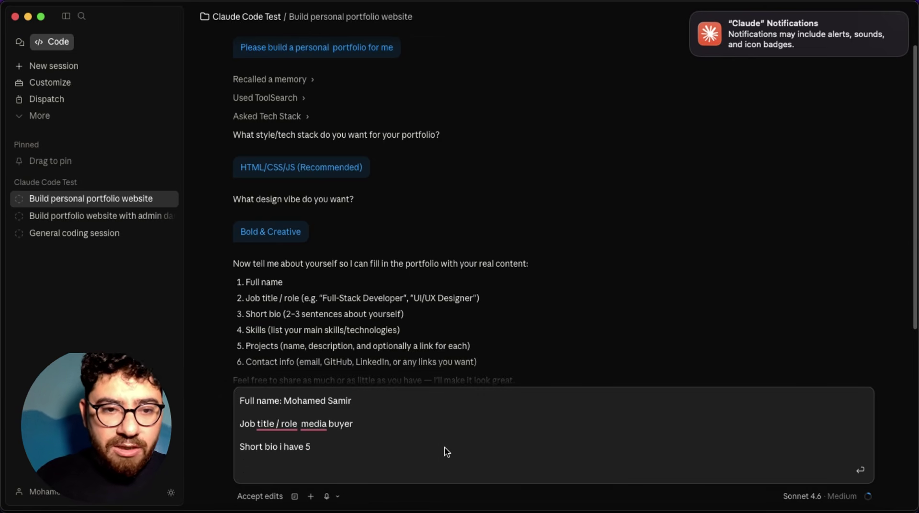
{"action": "type", "text": "+ years of experiance in media buyi"}
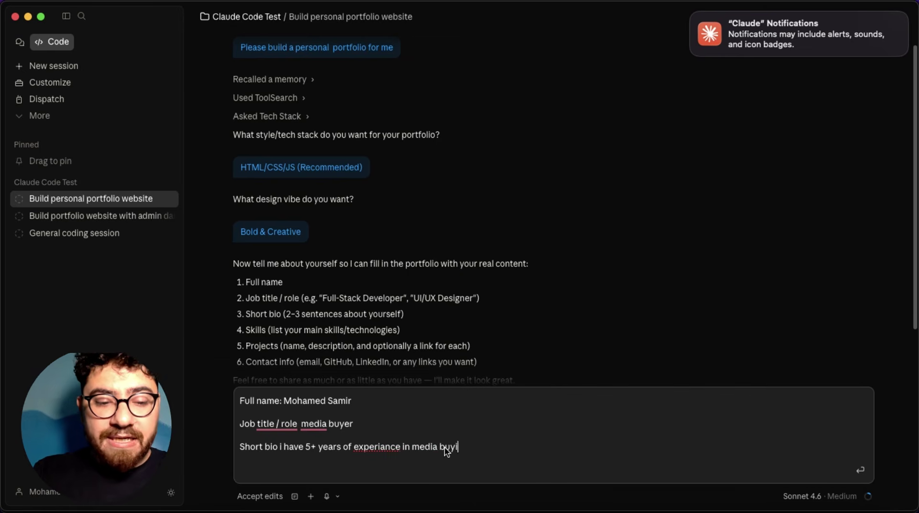
{"action": "type", "text": "ng i have manged"}
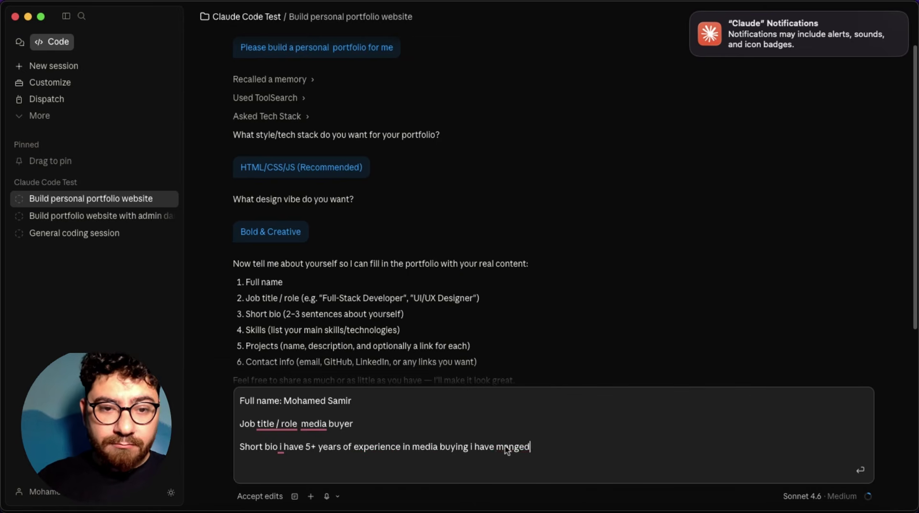
{"action": "type", "text": " over $7+ ad spent"}
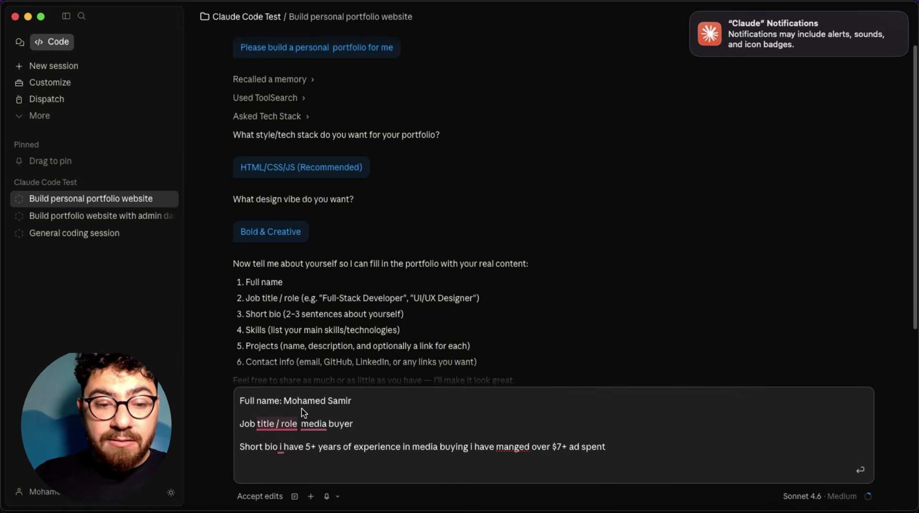
{"action": "right_click", "coordinate": [512, 447]}
{"action": "left_click", "coordinate": [551, 293]}
{"action": "key", "text": "shift+Return"}
Add a "Skills" line to the reply listing "meta ads google ads, snapchat ads, tiktok ads", without the copied bracketed hint
{"action": "triple_click", "coordinate": [277, 246]}
{"action": "key", "text": "super+c"}
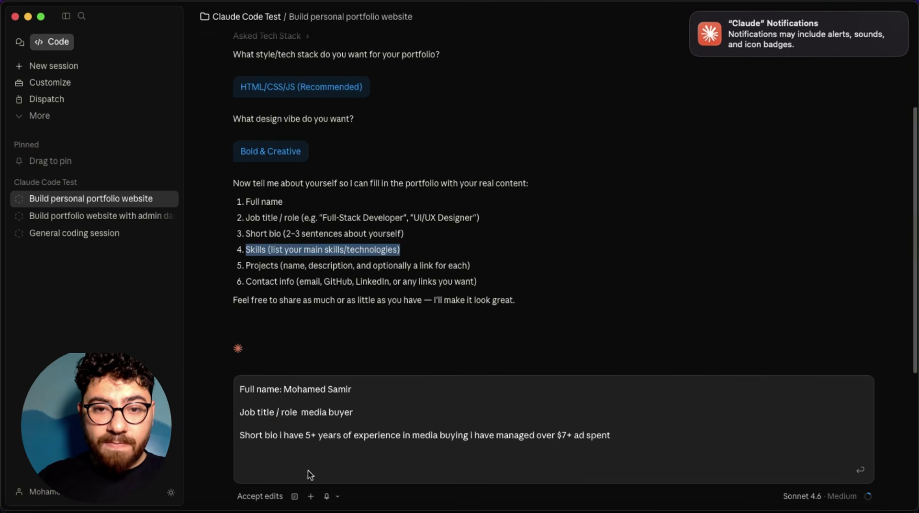
{"action": "left_click", "coordinate": [309, 475]}
{"action": "key", "text": "super+v"}
{"action": "key", "text": "BackSpace"}
{"action": "key", "text": "BackSpace"}
{"action": "key", "text": "BackSpace"}
{"action": "key", "text": "BackSpace"}
{"action": "key", "text": "BackSpace"}
{"action": "key", "text": "BackSpace"}
{"action": "key", "text": "BackSpace"}
{"action": "key", "text": "BackSpace"}
{"action": "key", "text": "BackSpace"}
{"action": "key", "text": "BackSpace"}
{"action": "key", "text": "BackSpace"}
{"action": "key", "text": "BackSpace"}
{"action": "key", "text": "BackSpace"}
{"action": "key", "text": "BackSpace"}
{"action": "key", "text": "BackSpace"}
{"action": "key", "text": "BackSpace"}
{"action": "left_click_drag", "start_coordinate": [358, 474], "coordinate": [267, 471]}
{"action": "key", "text": "BackSpace"}
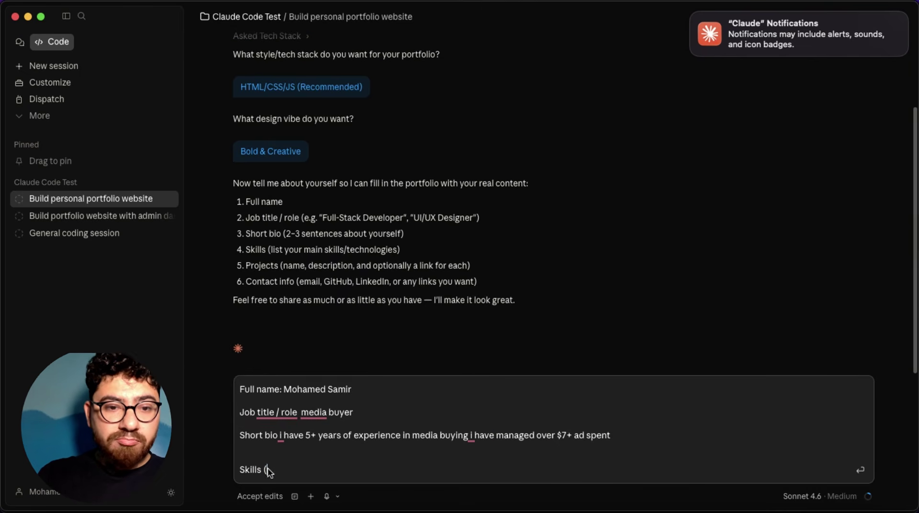
{"action": "type", "text": "meta ads google ads, snapchat ads, tiktok ads"}
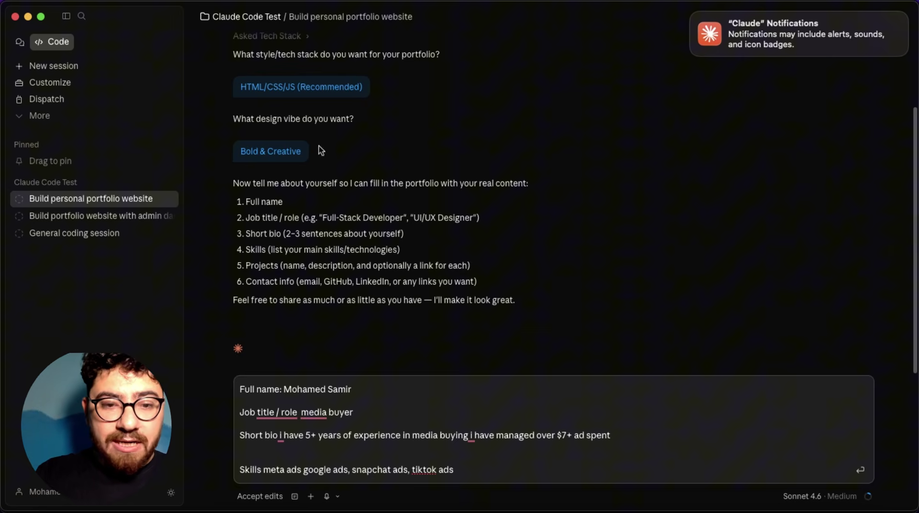
Add a "Project" line to the reply reading "digital4arabs it's an e-commerce tech store", without the copied bracketed hint and with spelling corrected
{"action": "key", "text": "shift+Return"}
{"action": "triple_click", "coordinate": [335, 281]}
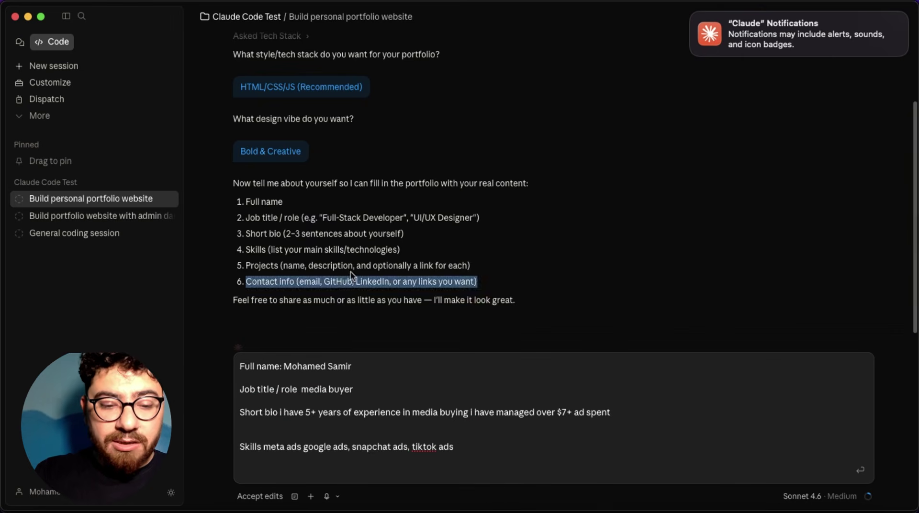
{"action": "triple_click", "coordinate": [407, 266]}
{"action": "left_click", "coordinate": [328, 281]}
{"action": "triple_click", "coordinate": [329, 281]}
{"action": "triple_click", "coordinate": [329, 268]}
{"action": "key", "text": "super+c"}
{"action": "left_click", "coordinate": [473, 468]}
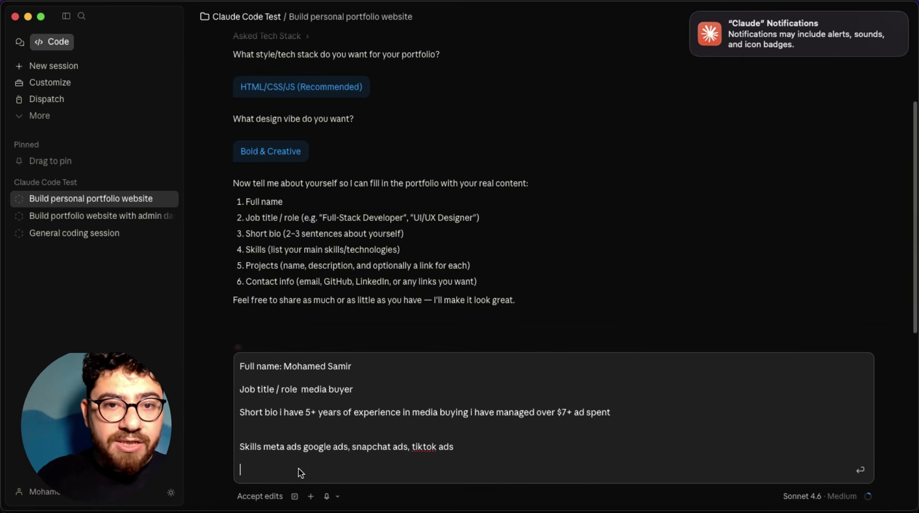
{"action": "key", "text": "super+v"}
{"action": "left_click_drag", "start_coordinate": [275, 462], "coordinate": [485, 468]}
{"action": "key", "text": "BackSpace"}
{"action": "type", "text": "digital4arabs it's an ecommerce tech stor"}
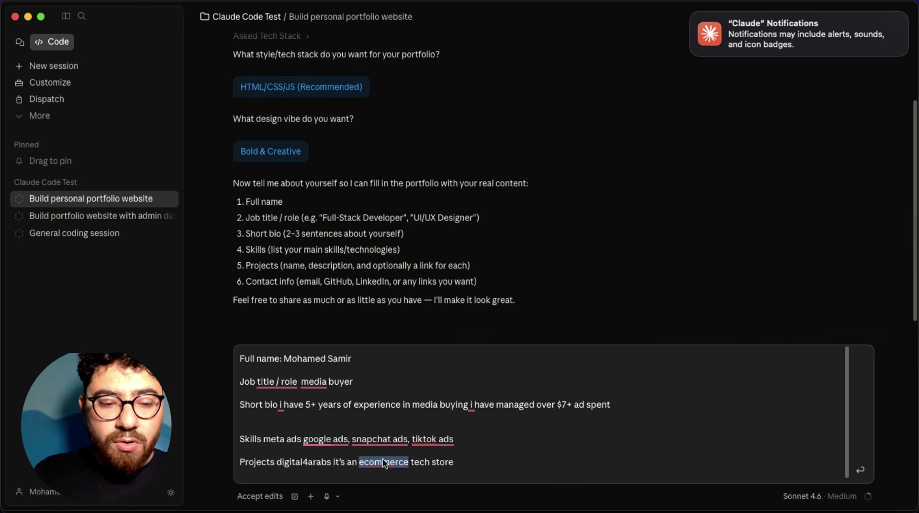
{"action": "type", "text": "e"}
{"action": "mouse_move", "coordinate": [384, 462]}
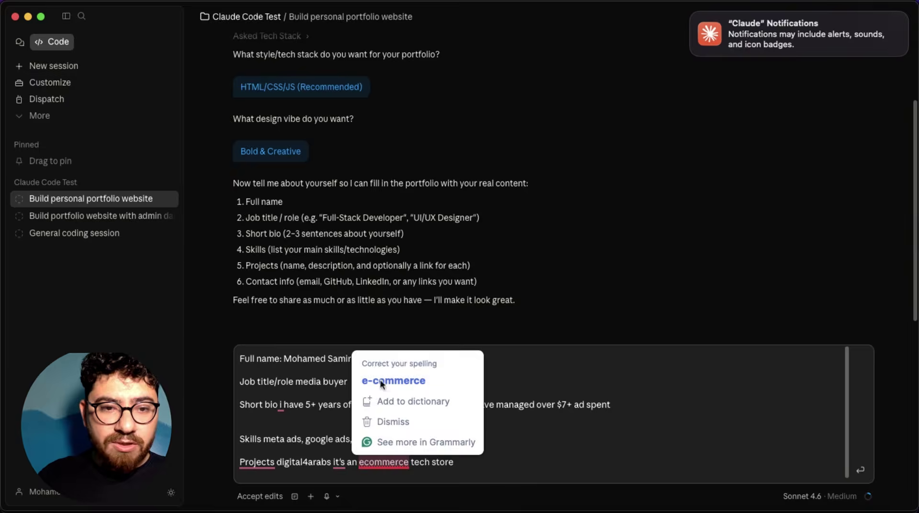
{"action": "left_click", "coordinate": [380, 380]}
Add a "Contact info" line reading "add dummy info for now" and send the completed reply
{"action": "key", "text": "shift+Return"}
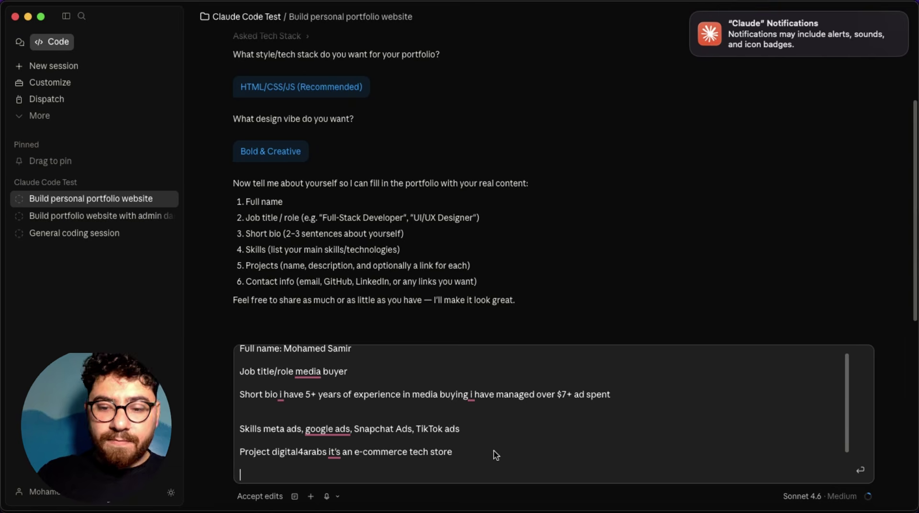
{"action": "type", "text": "Contact info"}
{"action": "key", "text": "Escape"}
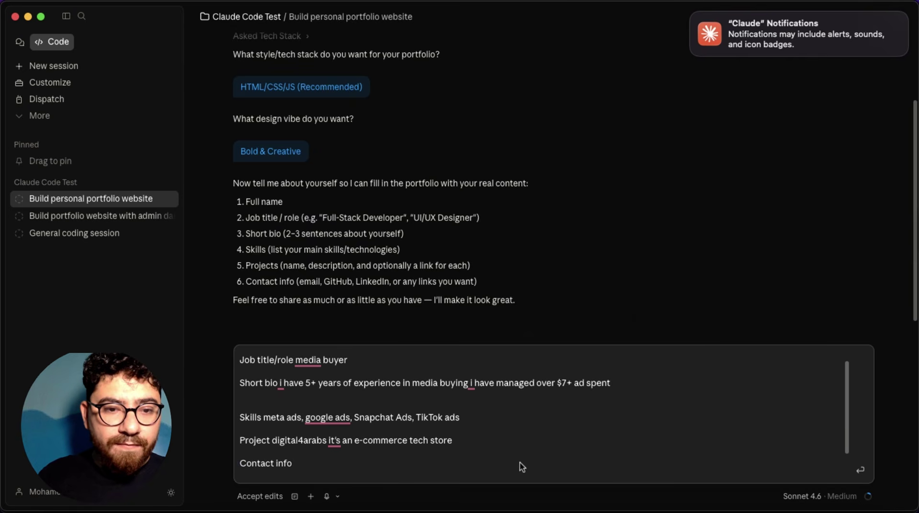
{"action": "type", "text": "add d"}
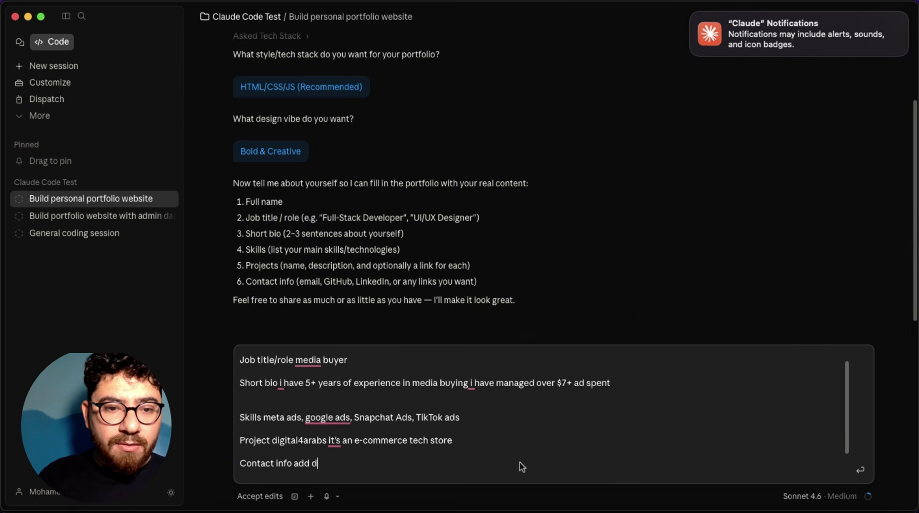
{"action": "type", "text": "ummy "}
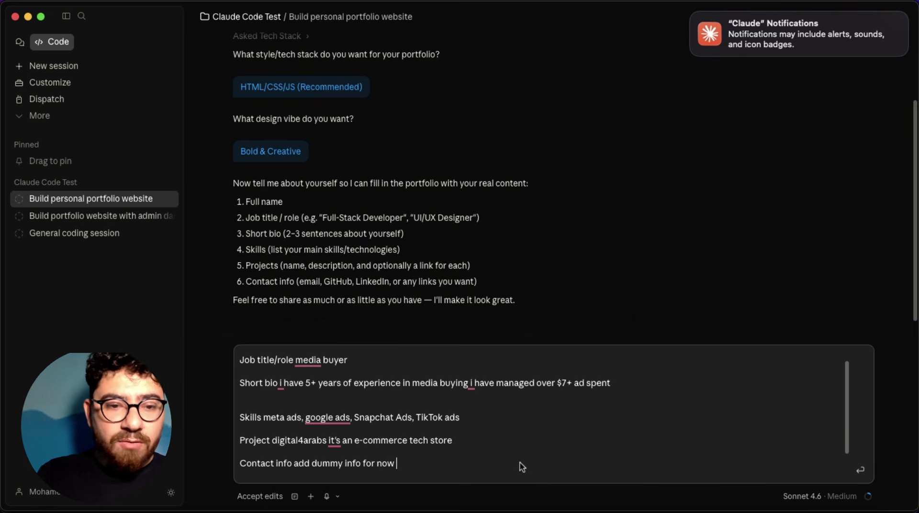
{"action": "type", "text": "info for now"}
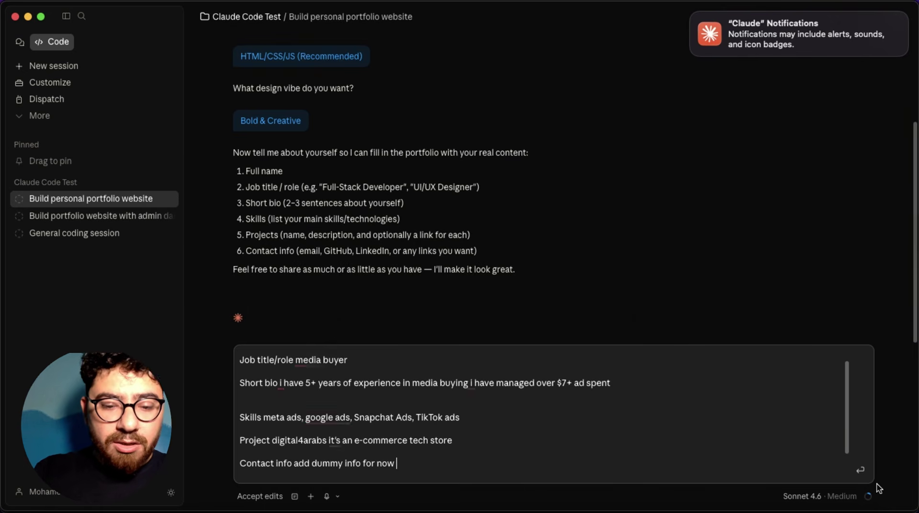
{"action": "left_click", "coordinate": [870, 476]}
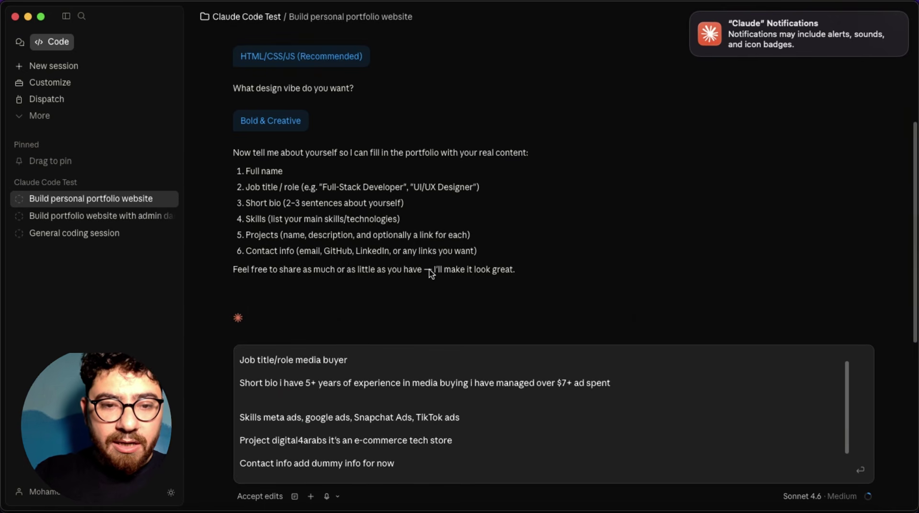
{"action": "left_click", "coordinate": [862, 472]}
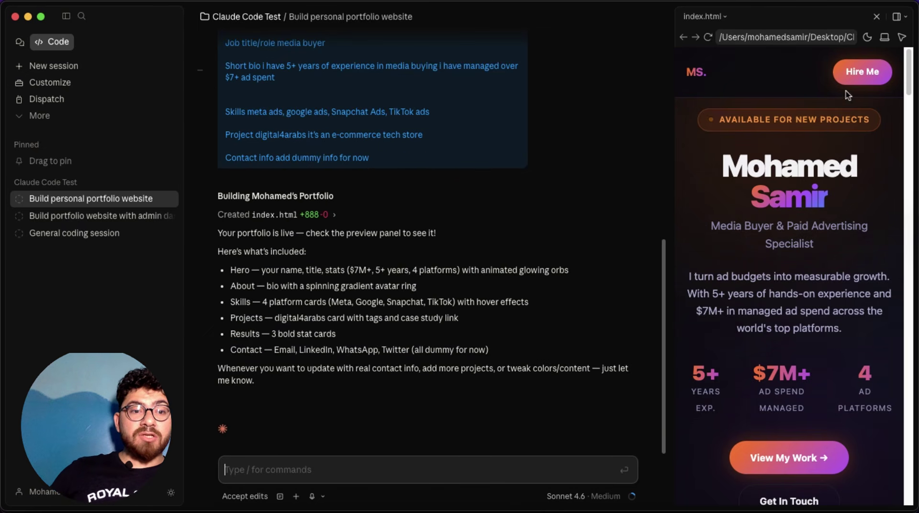
Review the hero, about and ad platform sections of the generated portfolio in the index.html preview
{"action": "scroll", "coordinate": [726, 290], "scroll_direction": "down", "scroll_amount": 4}
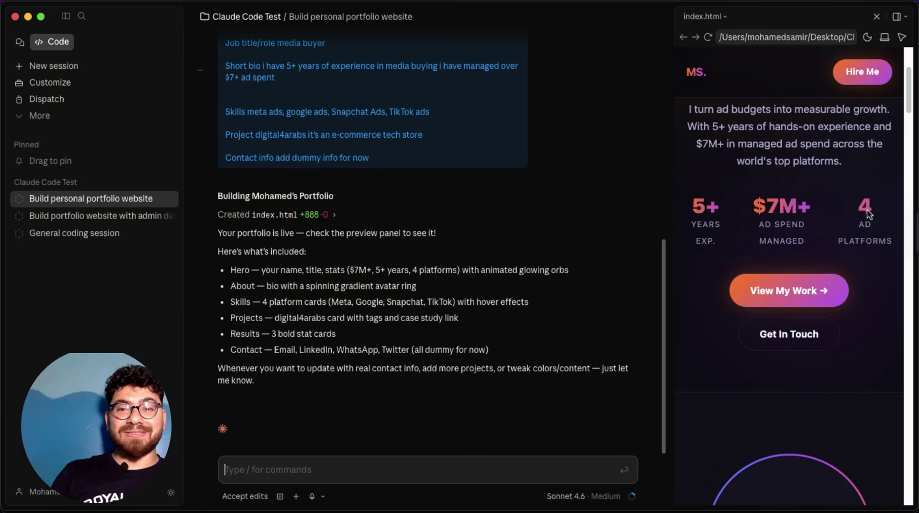
{"action": "scroll", "coordinate": [867, 212], "scroll_direction": "down", "scroll_amount": 3}
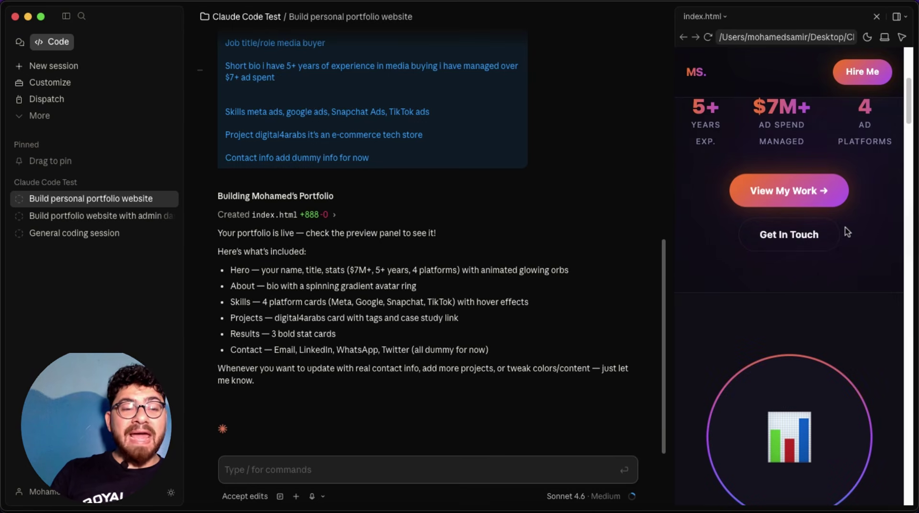
{"action": "scroll", "coordinate": [805, 284], "scroll_direction": "down", "scroll_amount": 4}
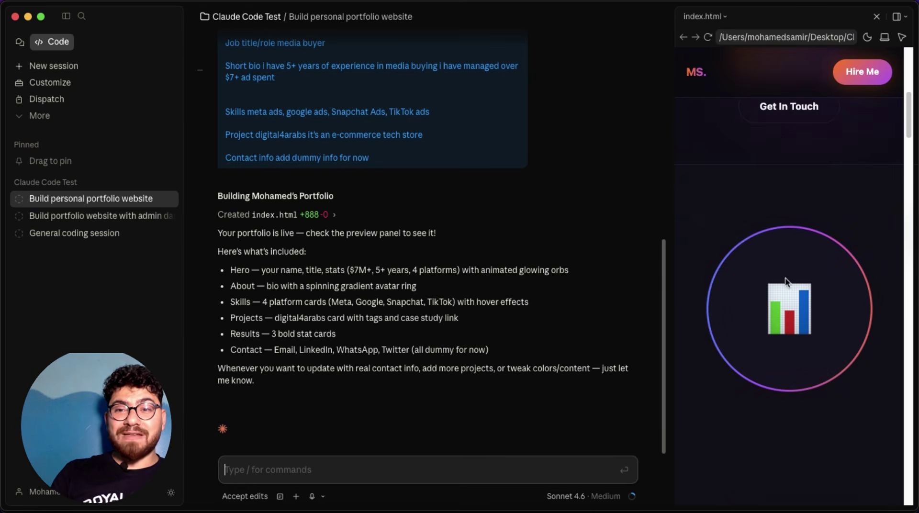
{"action": "scroll", "coordinate": [805, 284], "scroll_direction": "down", "scroll_amount": 5}
{"action": "scroll", "coordinate": [808, 345], "scroll_direction": "up", "scroll_amount": 6}
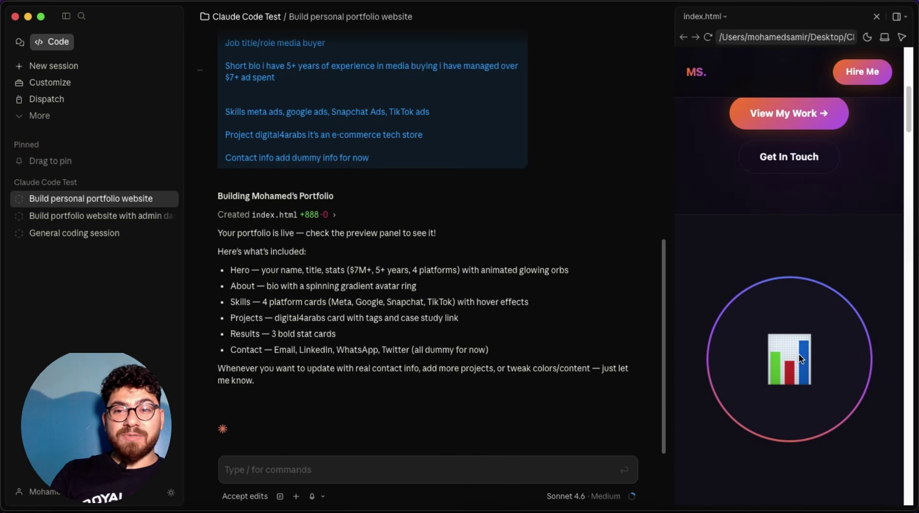
{"action": "scroll", "coordinate": [795, 296], "scroll_direction": "down", "scroll_amount": 6}
{"action": "scroll", "coordinate": [799, 326], "scroll_direction": "down", "scroll_amount": 10}
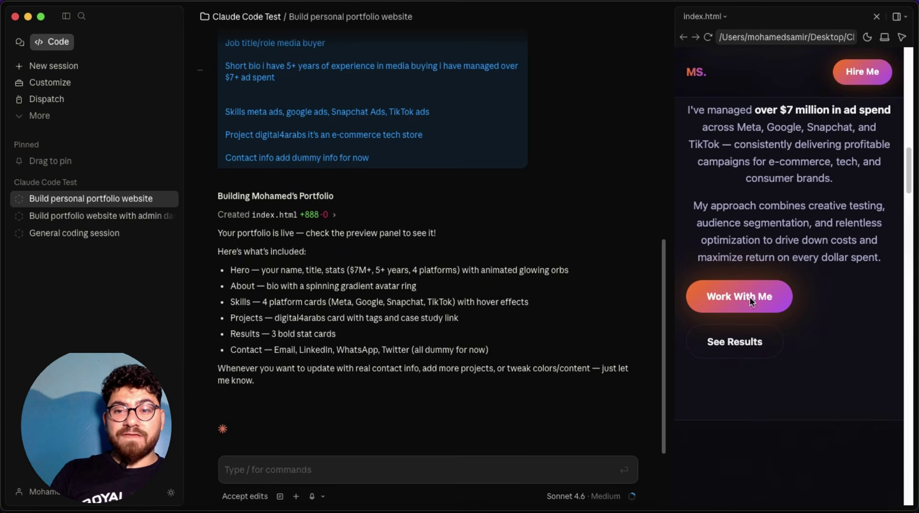
{"action": "scroll", "coordinate": [732, 287], "scroll_direction": "down", "scroll_amount": 5}
{"action": "scroll", "coordinate": [756, 230], "scroll_direction": "down", "scroll_amount": 5}
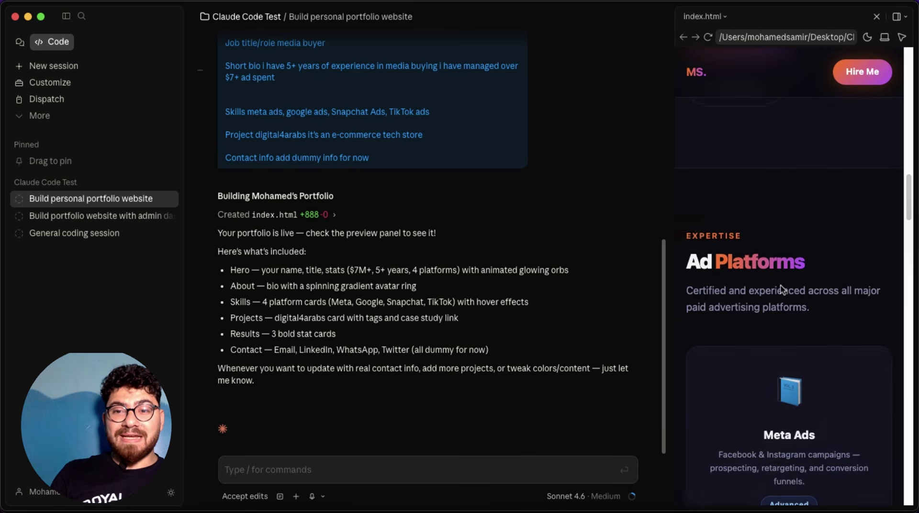
{"action": "scroll", "coordinate": [791, 257], "scroll_direction": "down", "scroll_amount": 8}
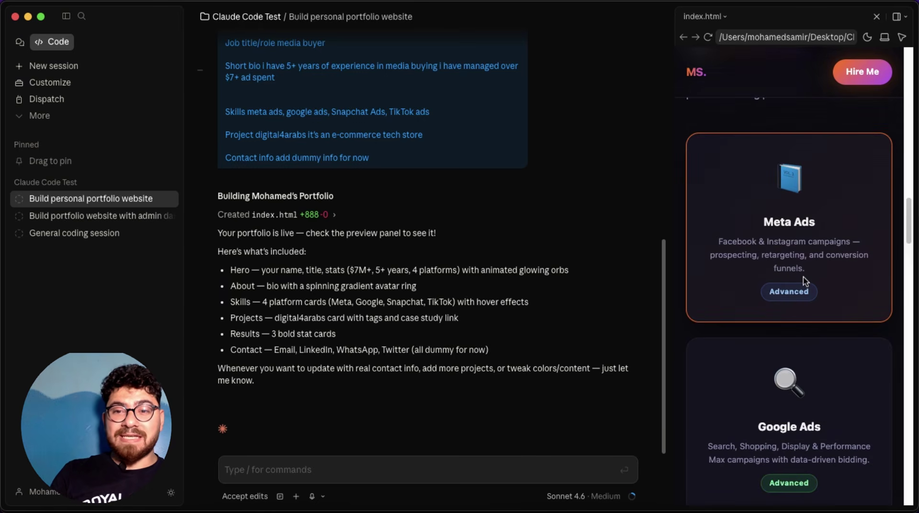
{"action": "scroll", "coordinate": [785, 311], "scroll_direction": "down", "scroll_amount": 10}
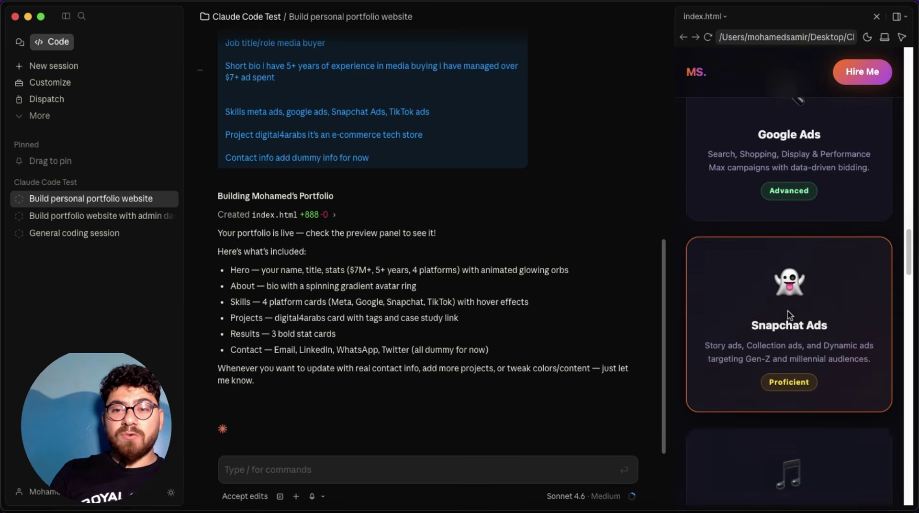
Review the portfolio preview's featured projects, results and contact sections, and return towards the start of the page
{"action": "scroll", "coordinate": [792, 327], "scroll_direction": "down", "scroll_amount": 10}
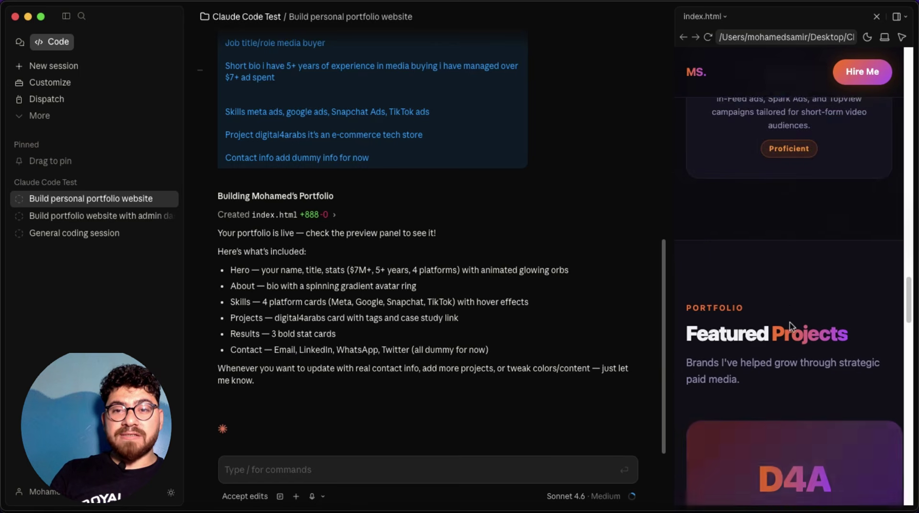
{"action": "scroll", "coordinate": [790, 318], "scroll_direction": "down", "scroll_amount": 3}
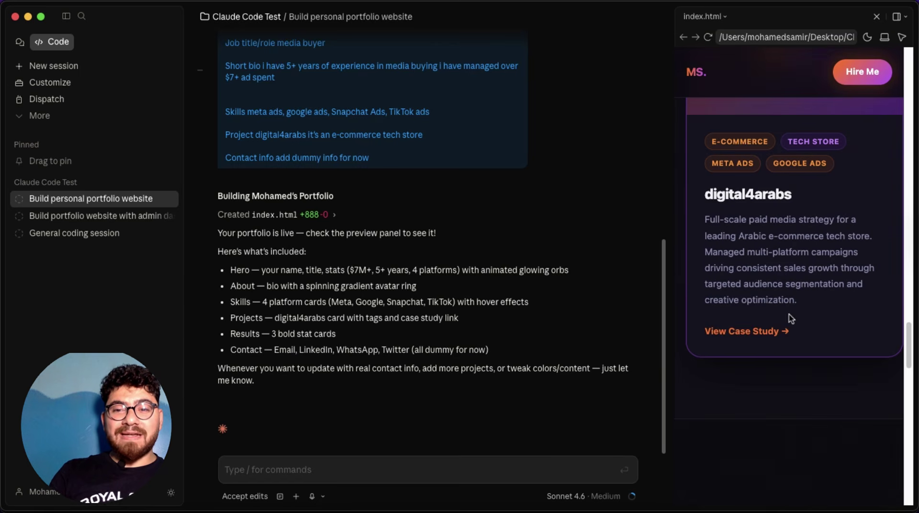
{"action": "scroll", "coordinate": [792, 340], "scroll_direction": "up", "scroll_amount": 4}
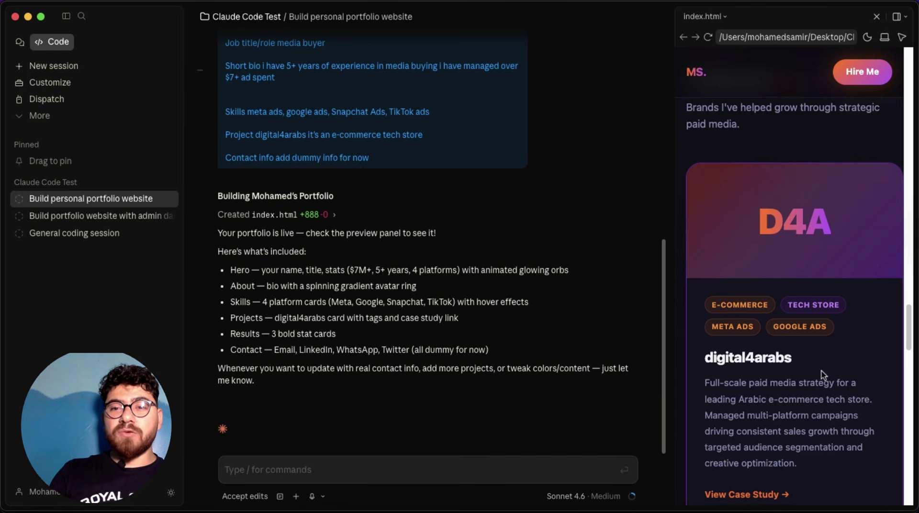
{"action": "scroll", "coordinate": [771, 383], "scroll_direction": "down", "scroll_amount": 3}
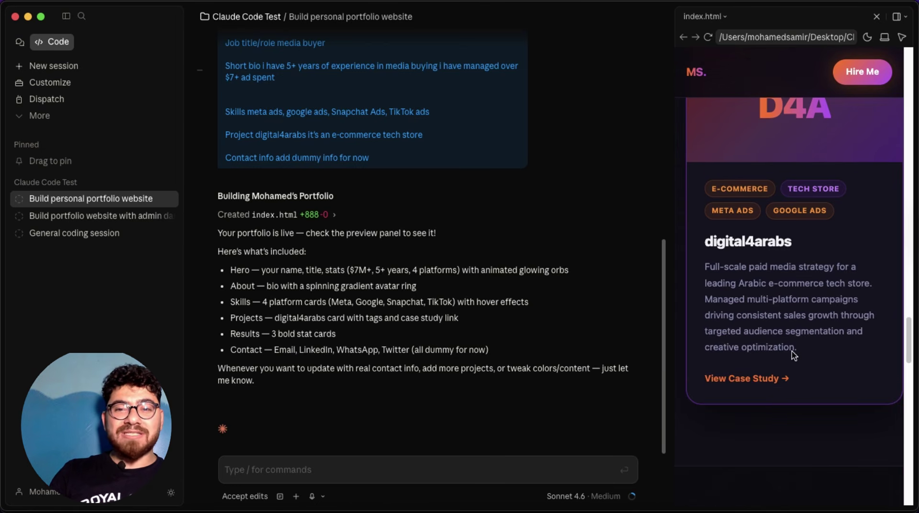
{"action": "scroll", "coordinate": [803, 354], "scroll_direction": "down", "scroll_amount": 5}
{"action": "scroll", "coordinate": [804, 354], "scroll_direction": "down", "scroll_amount": 15}
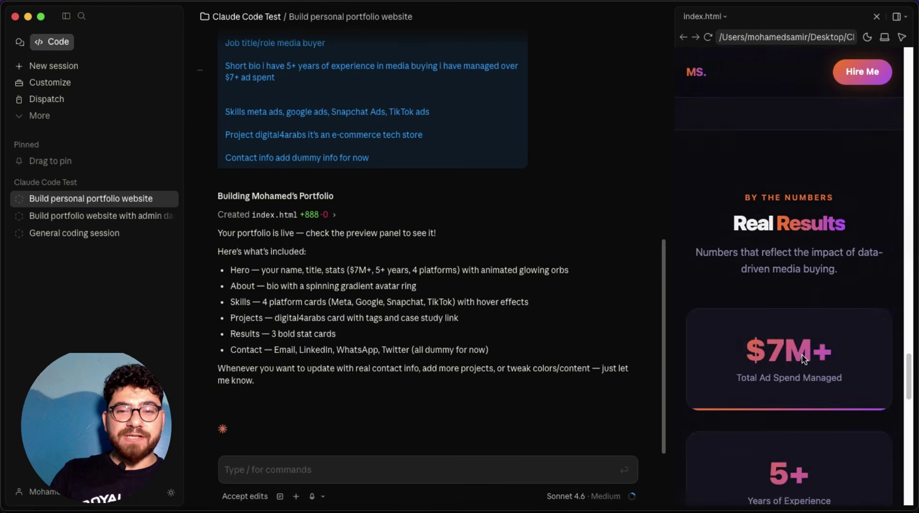
{"action": "scroll", "coordinate": [802, 360], "scroll_direction": "down", "scroll_amount": 6}
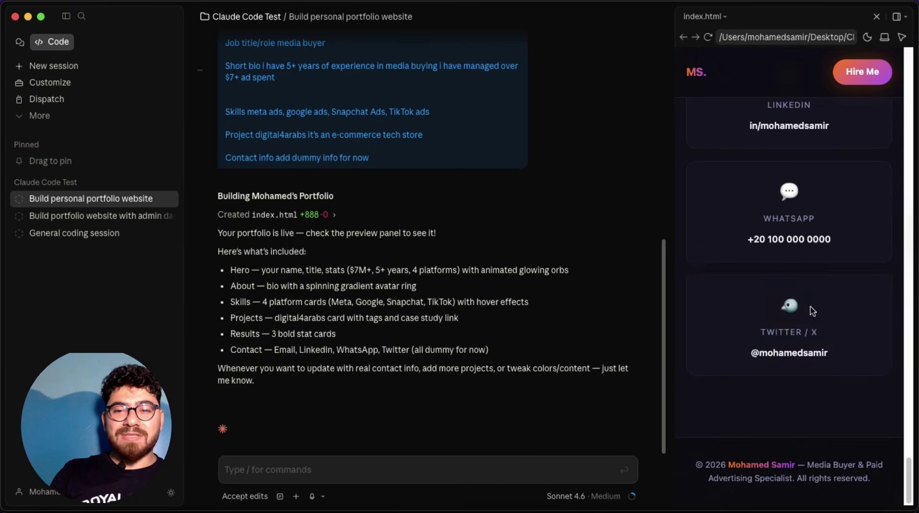
{"action": "scroll", "coordinate": [805, 314], "scroll_direction": "up", "scroll_amount": 5}
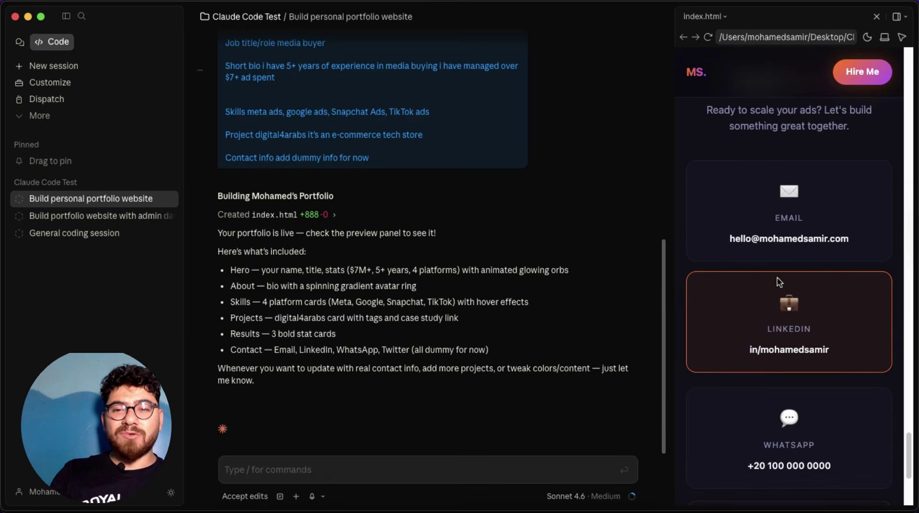
{"action": "scroll", "coordinate": [795, 319], "scroll_direction": "up", "scroll_amount": 15}
{"action": "scroll", "coordinate": [778, 275], "scroll_direction": "up", "scroll_amount": 10}
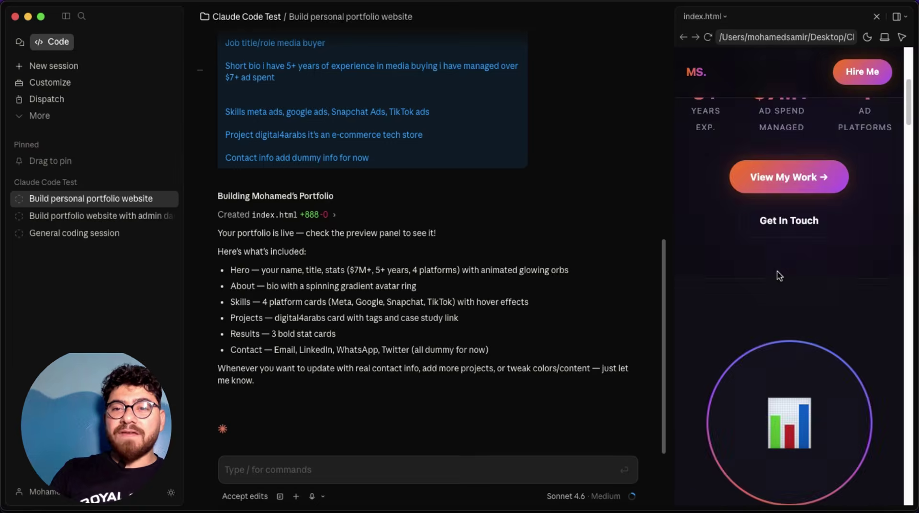